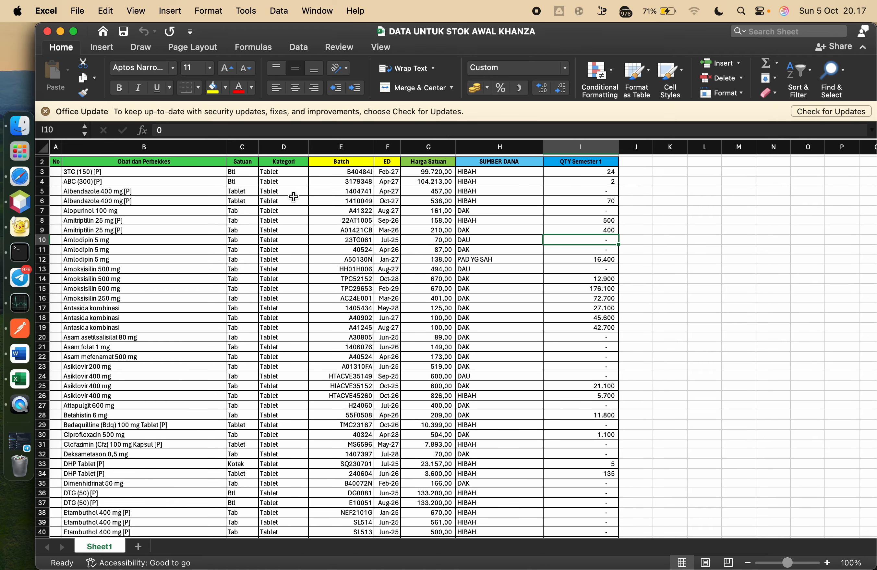
- Look over the medicine stock worksheet's columns, checking the first item's Harga Satuan value
scroll(349, 274, down, 2)
scroll(349, 273, up, 3)
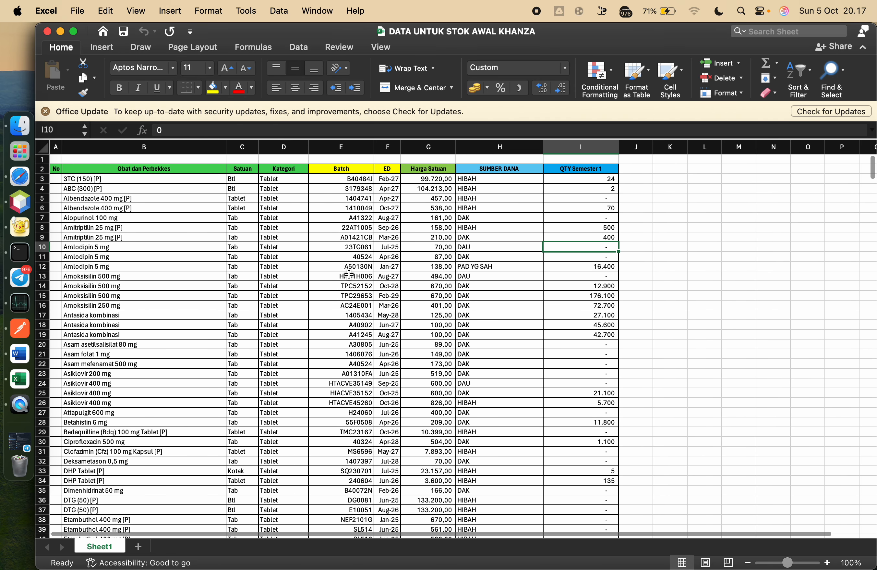
click(436, 179)
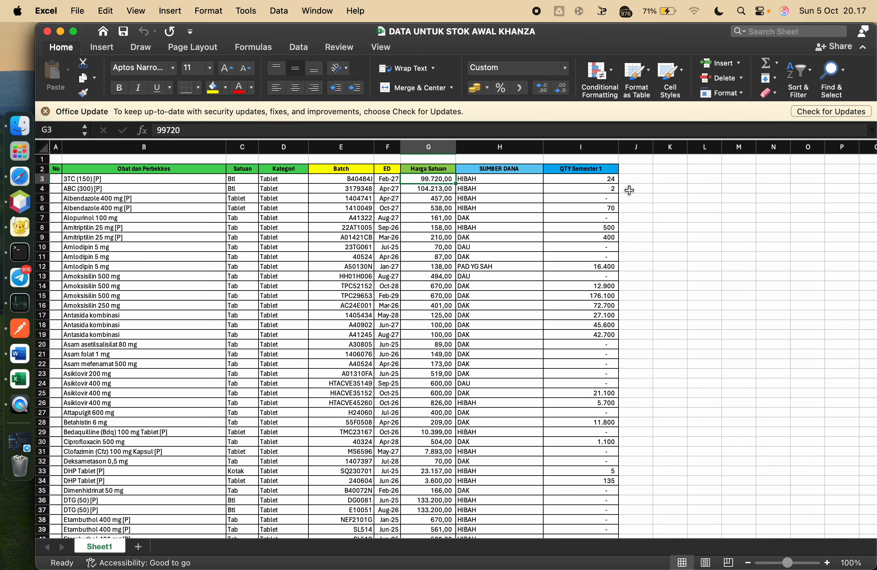
scroll(629, 190, up, 2)
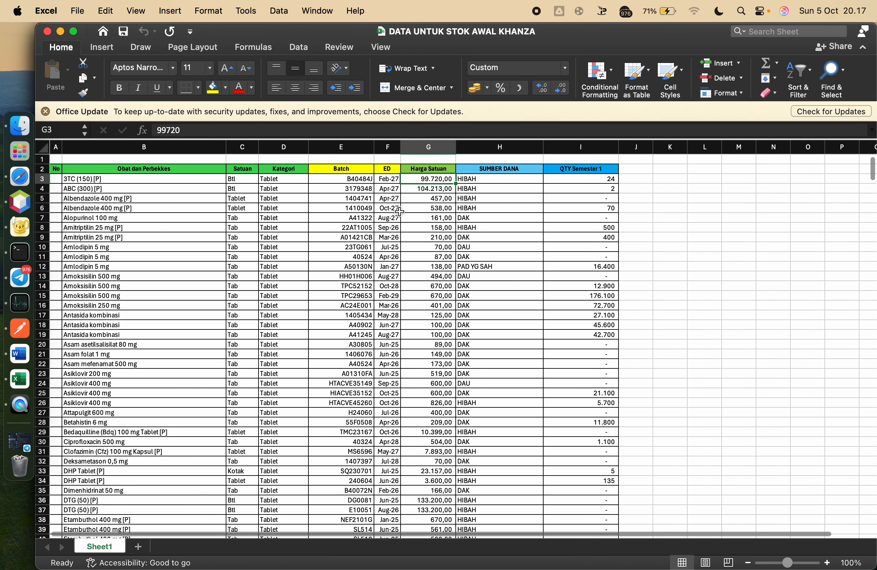
- Switch to phpMyAdmin in Safari, filter the sik database's tables by "data" and open the databarang table
click(20, 176)
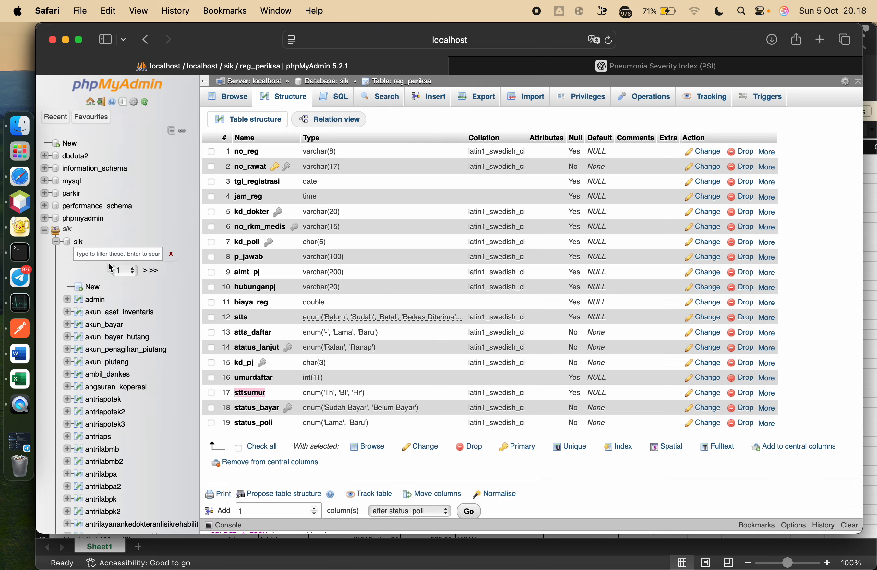
click(101, 254)
text(data)
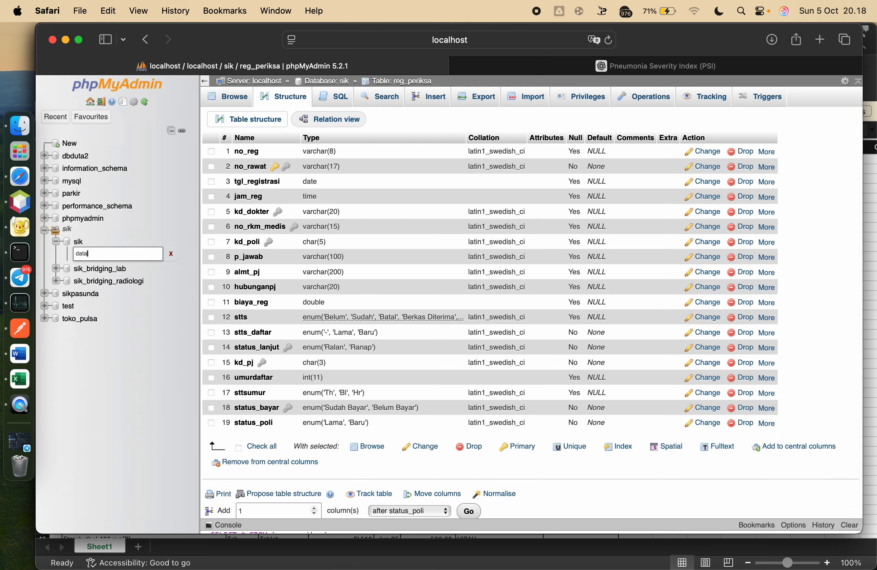
click(107, 281)
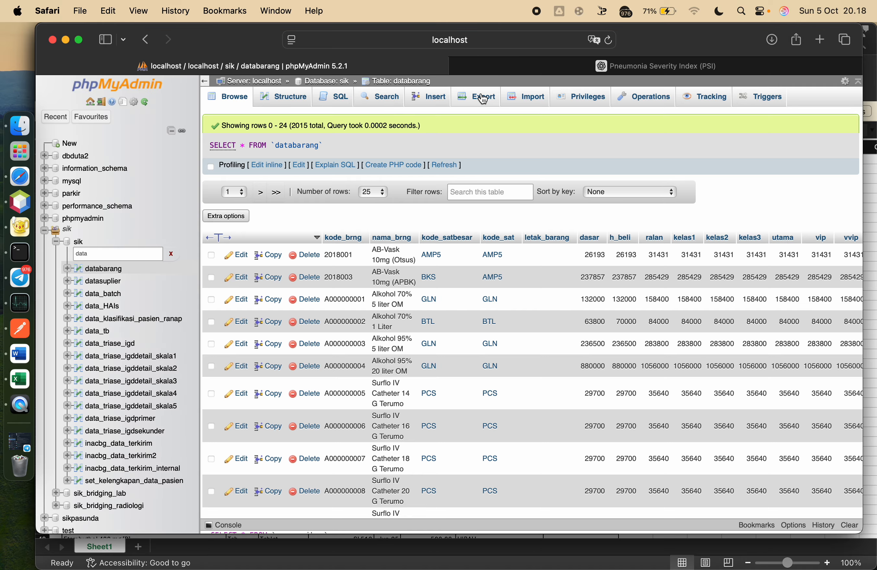
- Set up a custom export of the databarang table in OpenDocument Spreadsheet format
click(484, 98)
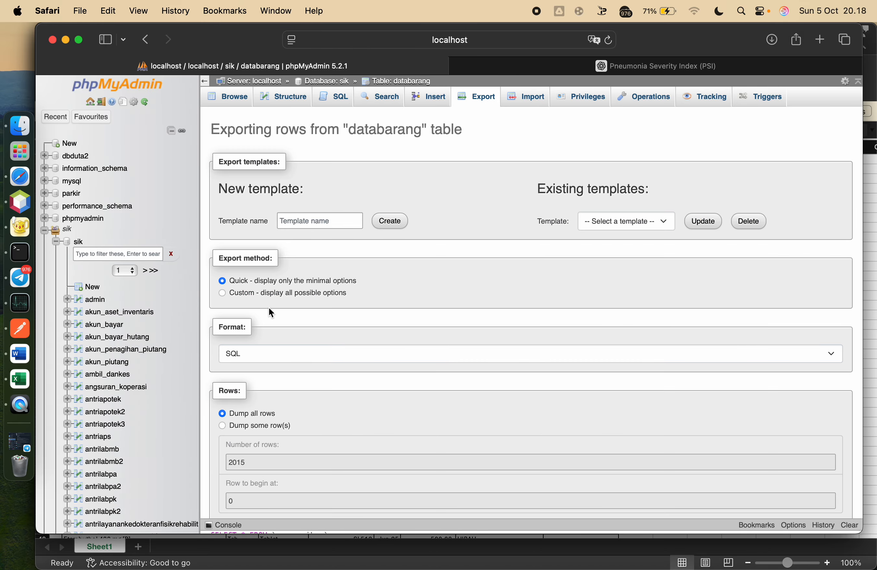
click(261, 353)
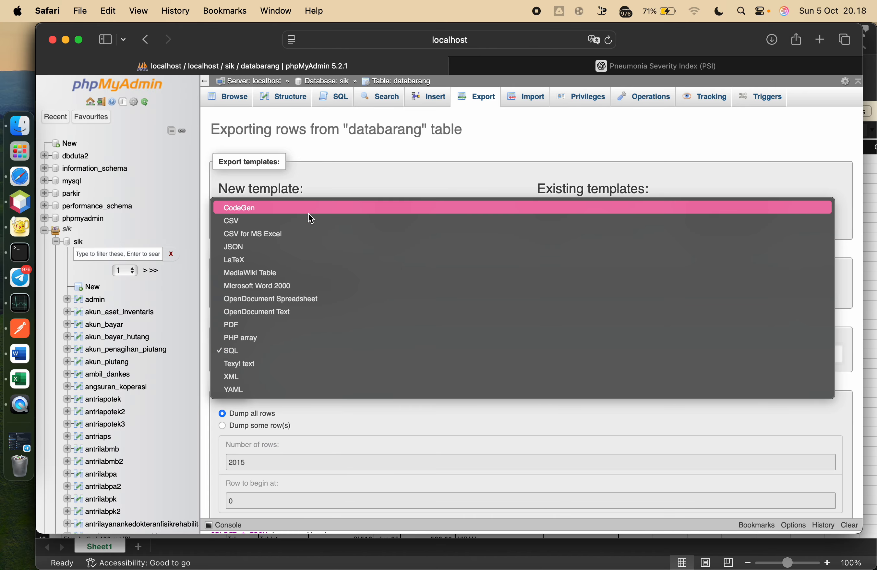
click(262, 301)
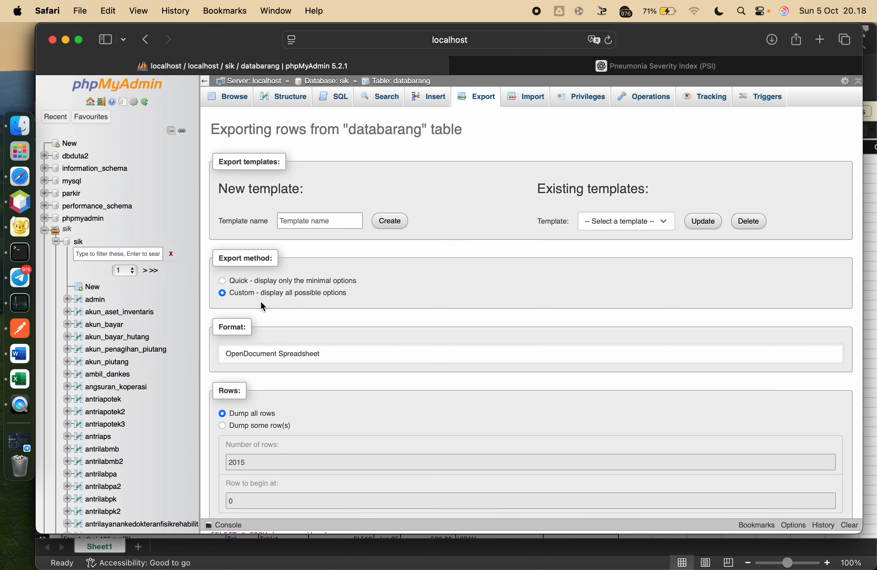
- Limit the export to some rows only, with the number of rows set to 1
scroll(257, 403, down, 8)
scroll(257, 404, up, 4)
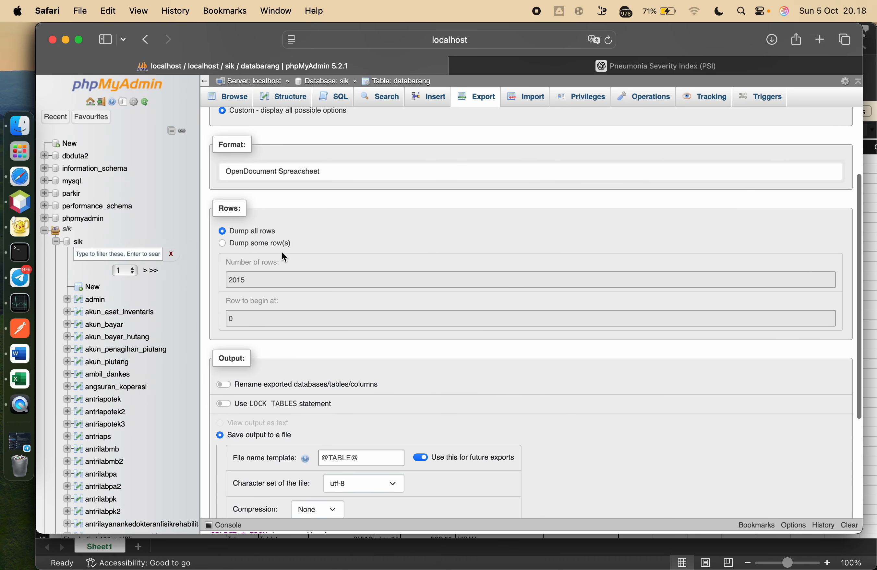
click(269, 242)
click(258, 280)
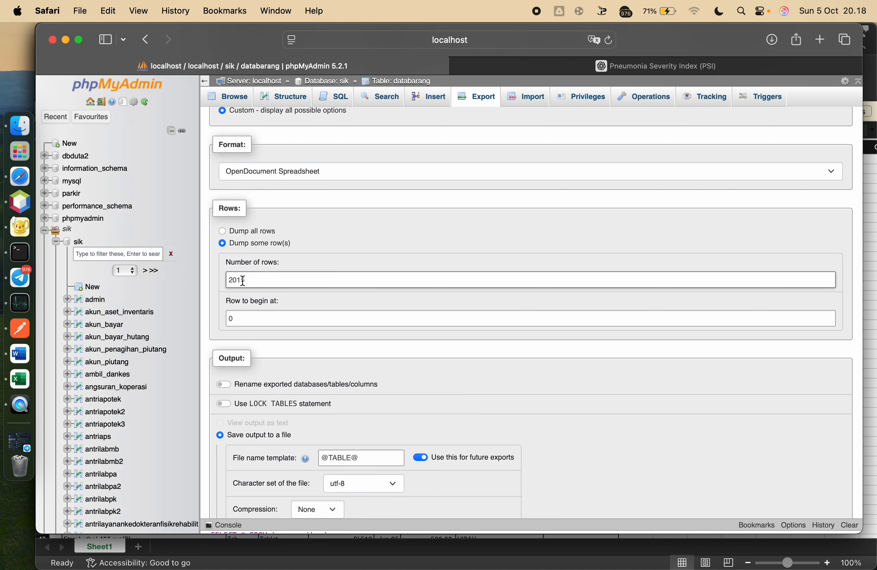
drag(258, 280, 173, 277)
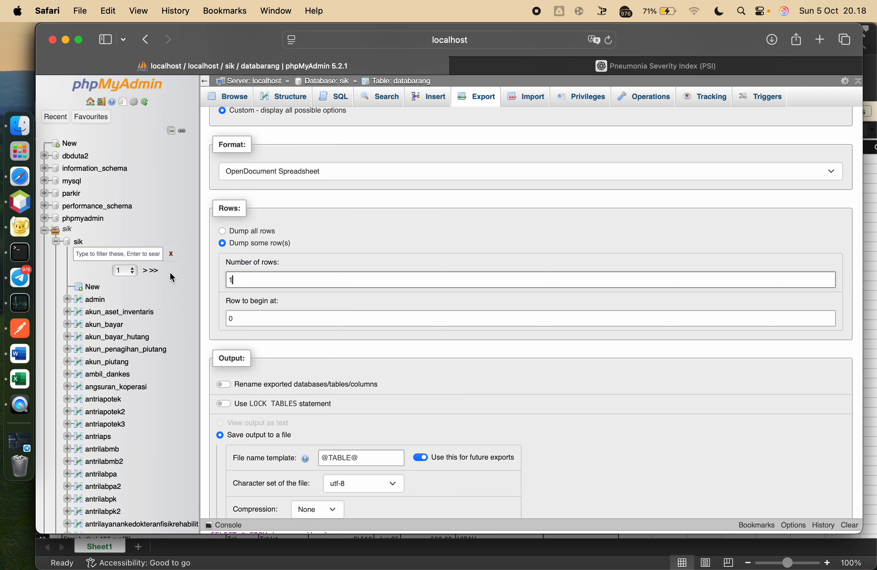
text(1)
- Enable putting the column names in the first row and run the databarang export
scroll(674, 438, down, 5)
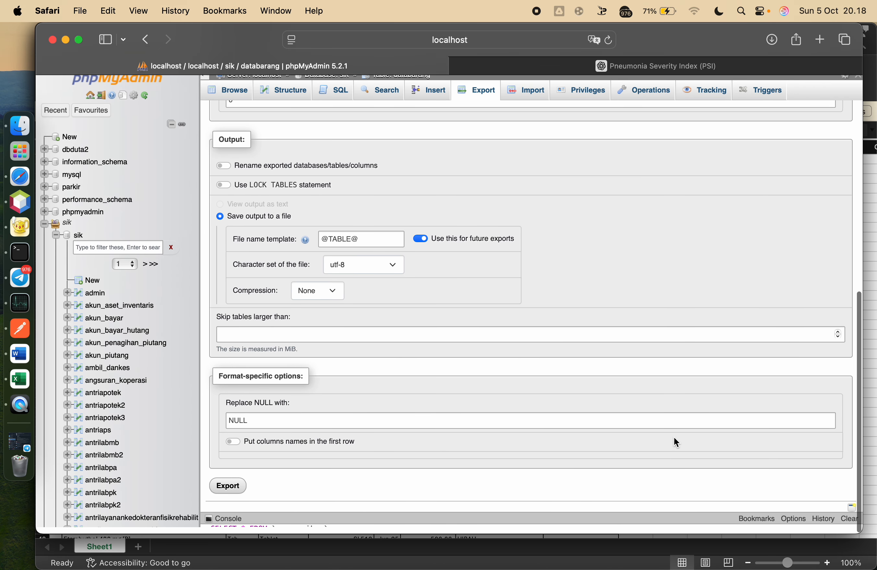
scroll(338, 384, up, 10)
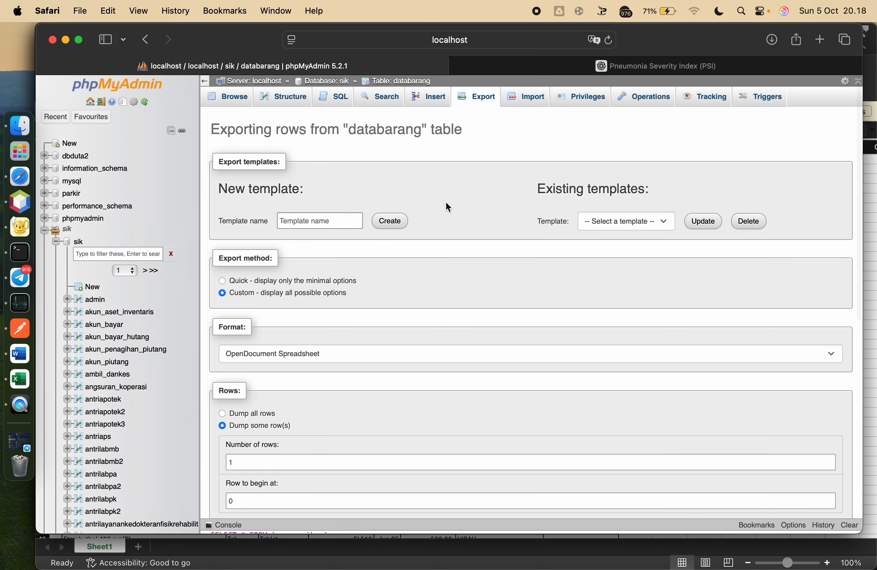
scroll(474, 219, up, 1)
scroll(474, 220, down, 10)
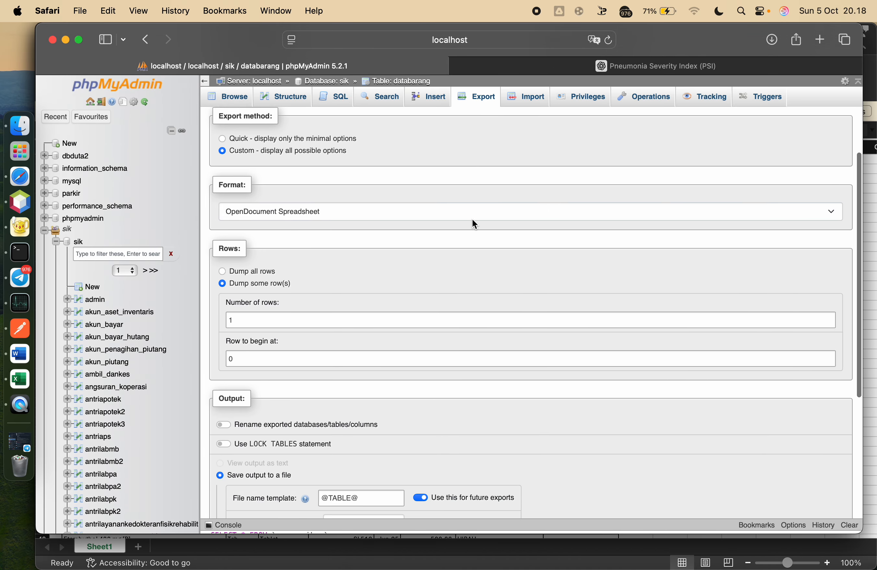
scroll(472, 220, up, 8)
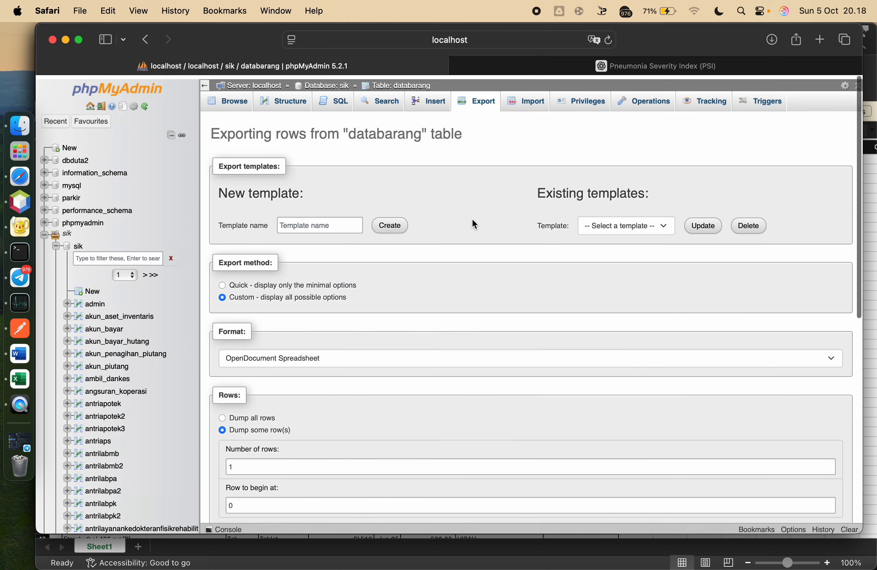
scroll(230, 380, down, 3)
scroll(230, 380, down, 6)
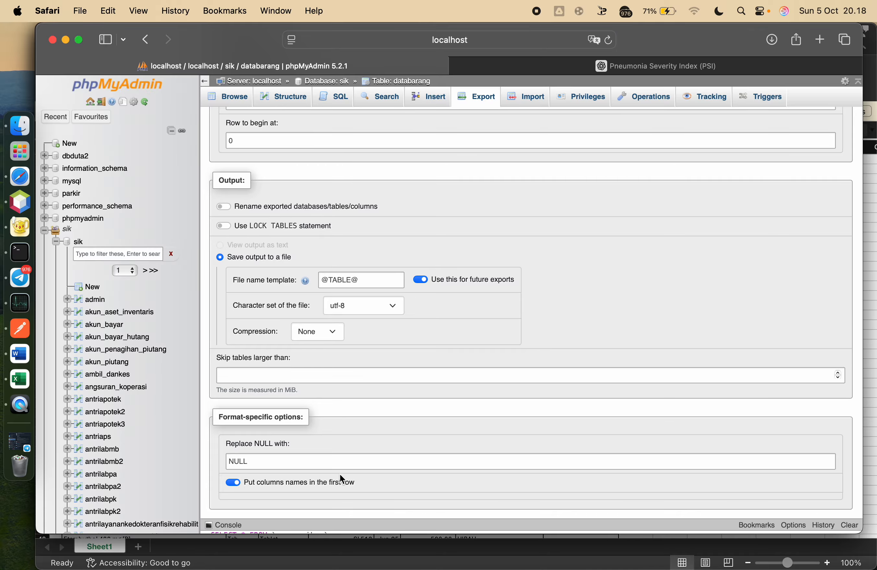
scroll(340, 475, down, 2)
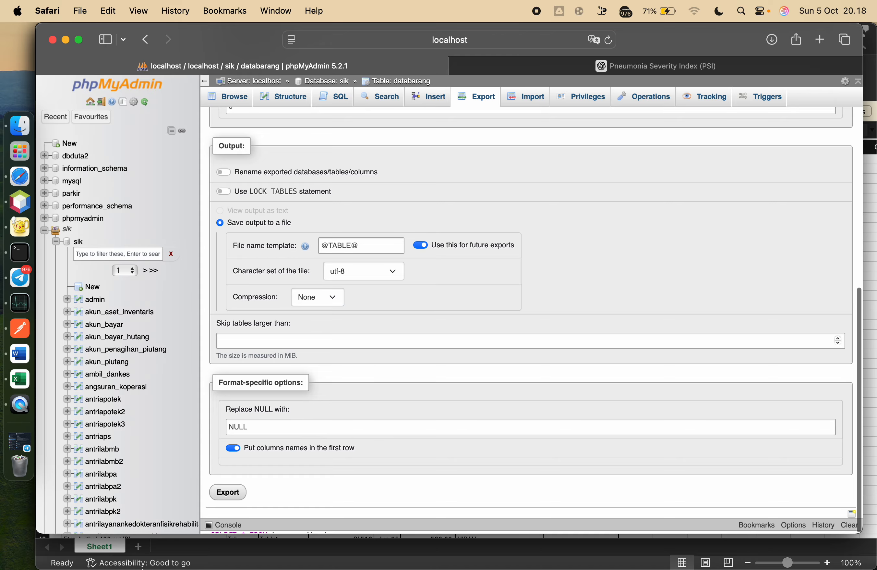
click(235, 493)
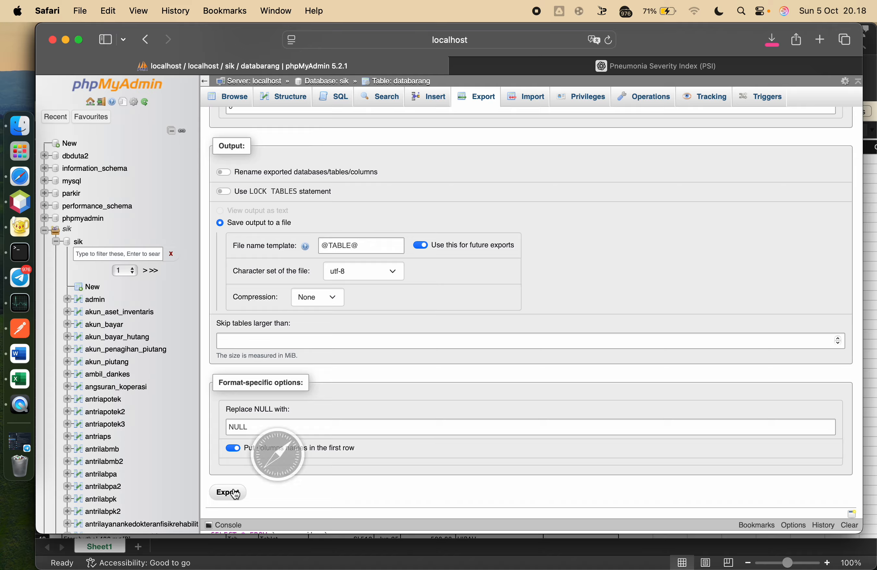
- Open the downloaded databarang.ods in LibreOffice, dismissing the startup tip, and look across its columns
click(772, 39)
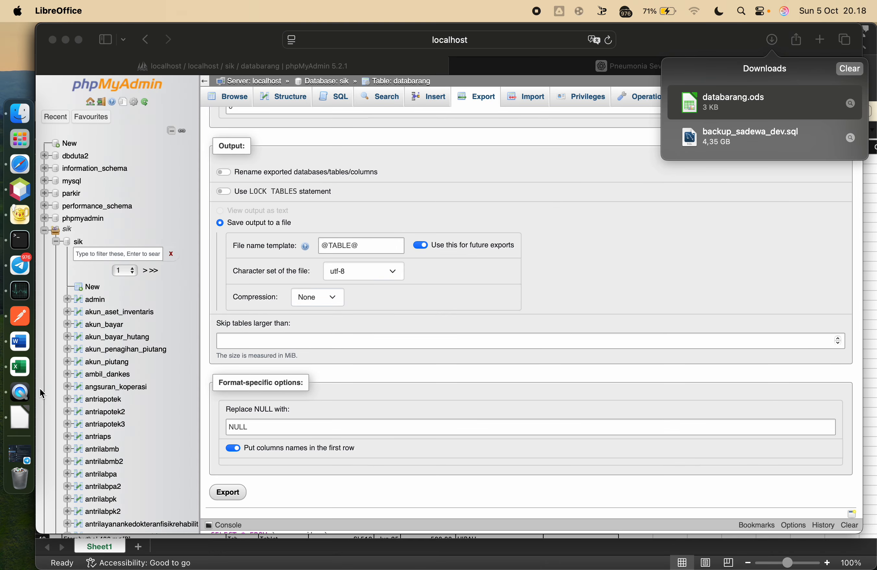
click(20, 417)
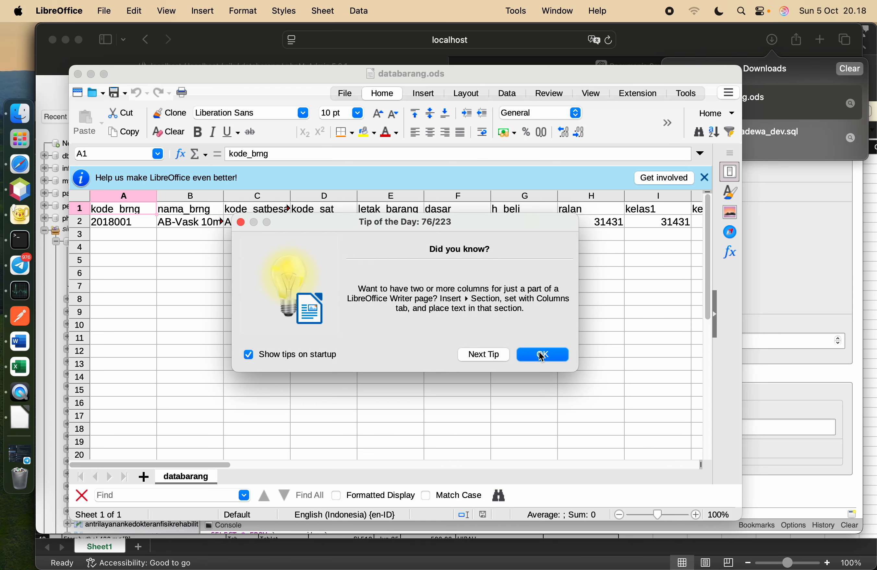
click(540, 353)
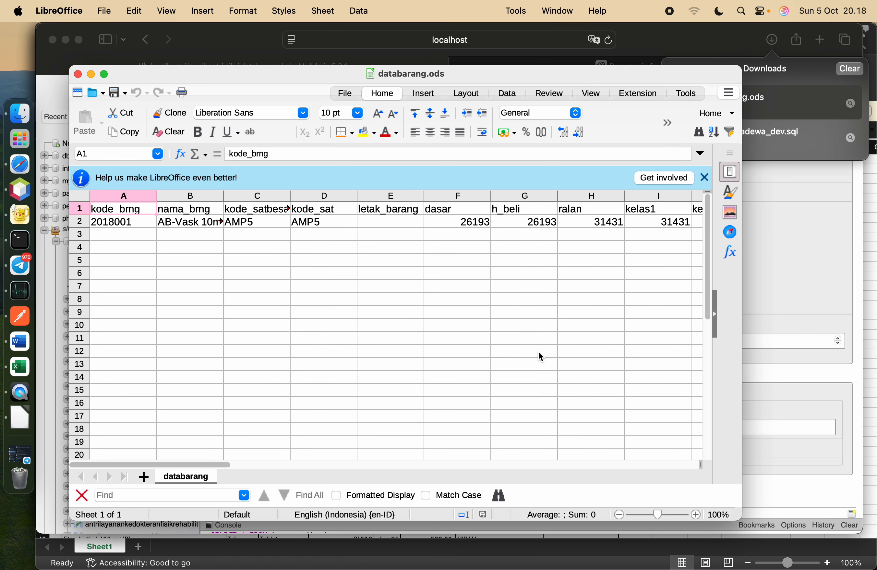
scroll(539, 352, right, 20)
scroll(539, 351, left, 20)
- Return to phpMyAdmin in Safari and review the column structure of the databarang table
click(811, 226)
scroll(348, 306, up, 5)
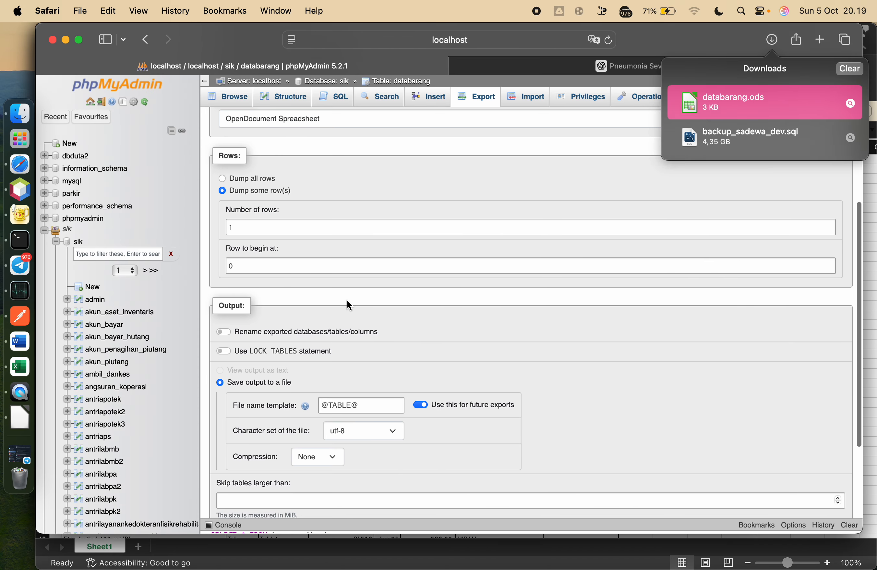
click(293, 100)
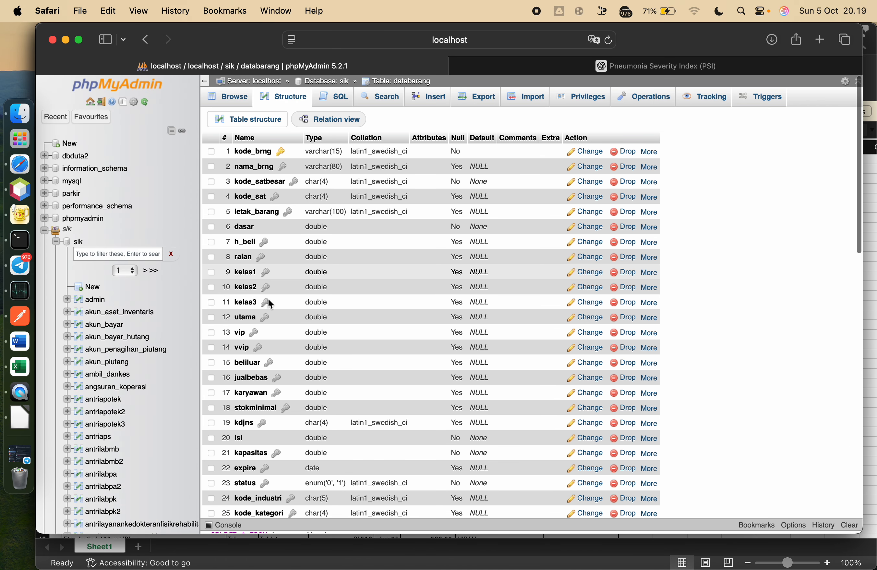
scroll(273, 305, down, 5)
scroll(273, 308, up, 5)
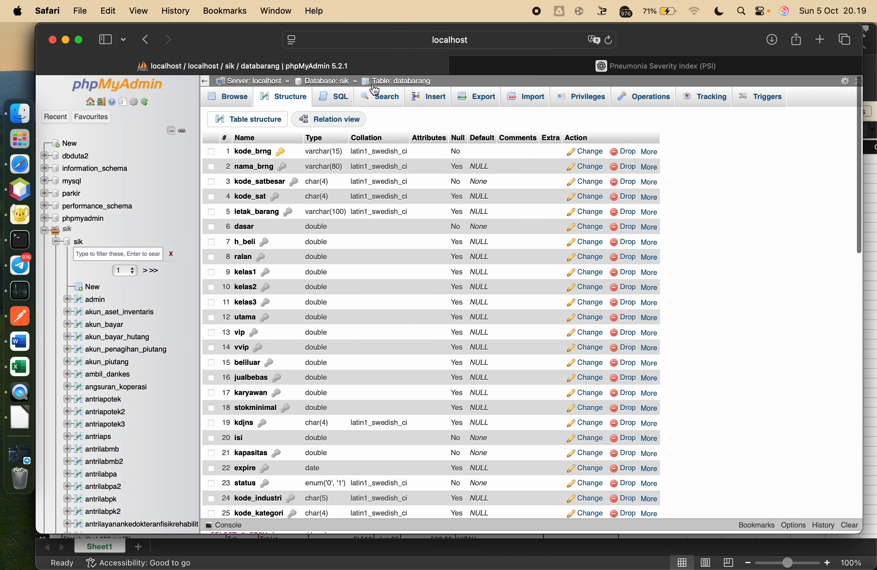
- Examine the databarang table's foreign key constraints and the tables they reference in the relation view
click(342, 118)
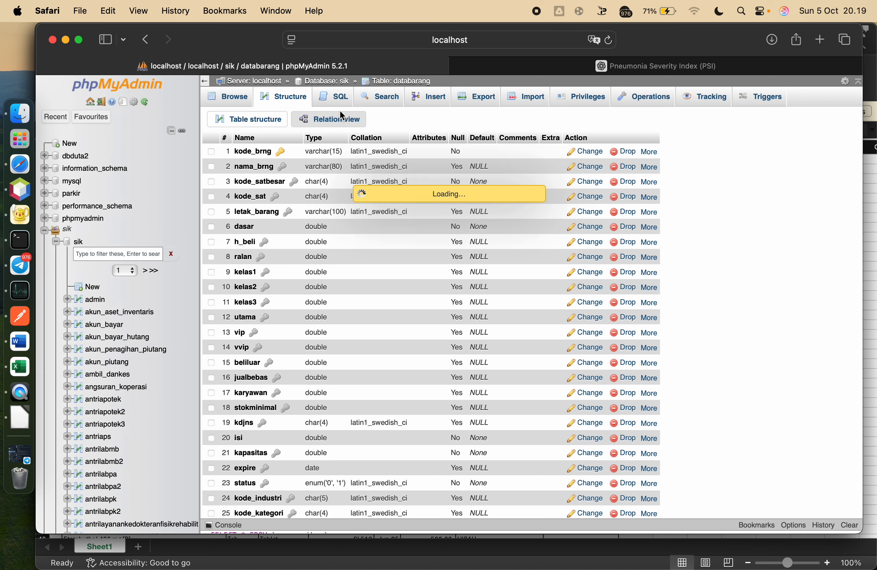
scroll(402, 245, down, 5)
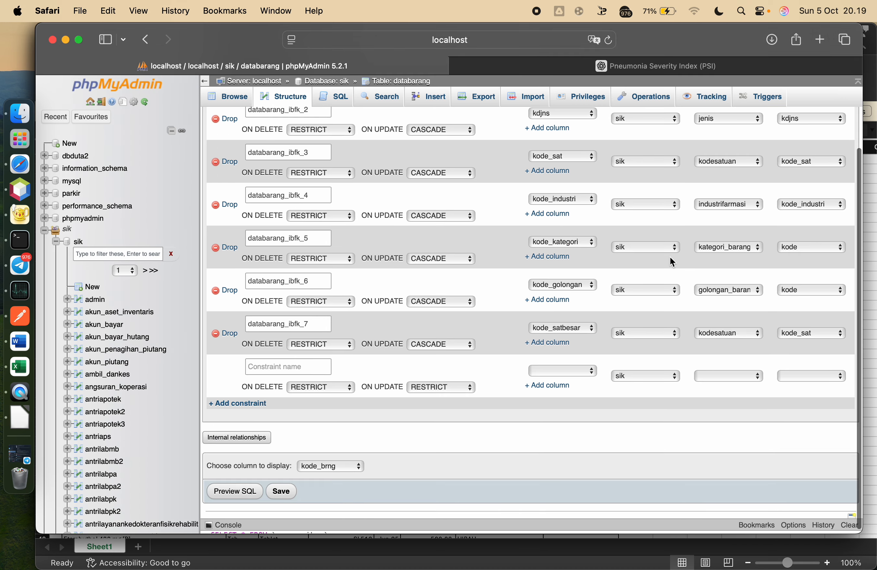
scroll(671, 257, up, 2)
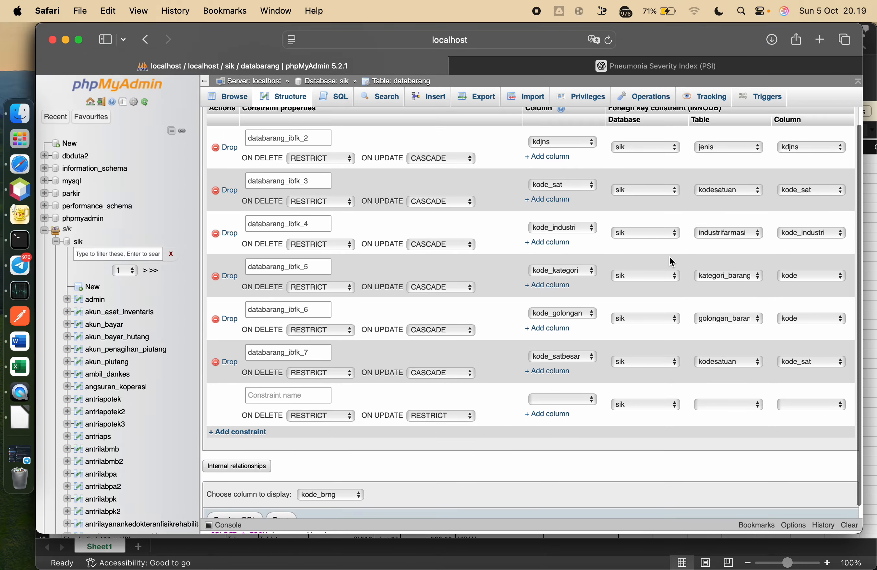
scroll(669, 256, up, 3)
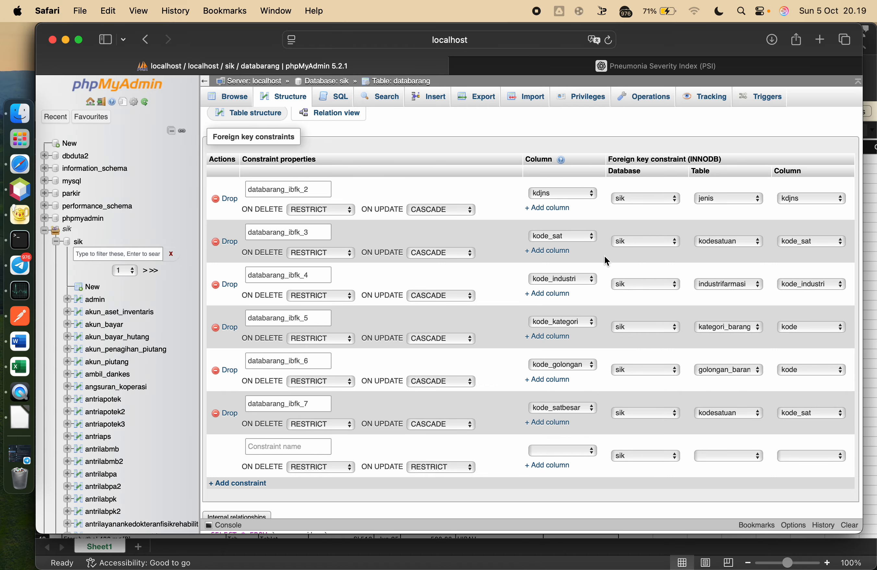
- Browse the databarang records and inspect their values across all columns, including the price and code fields
click(237, 98)
scroll(404, 324, right, 10)
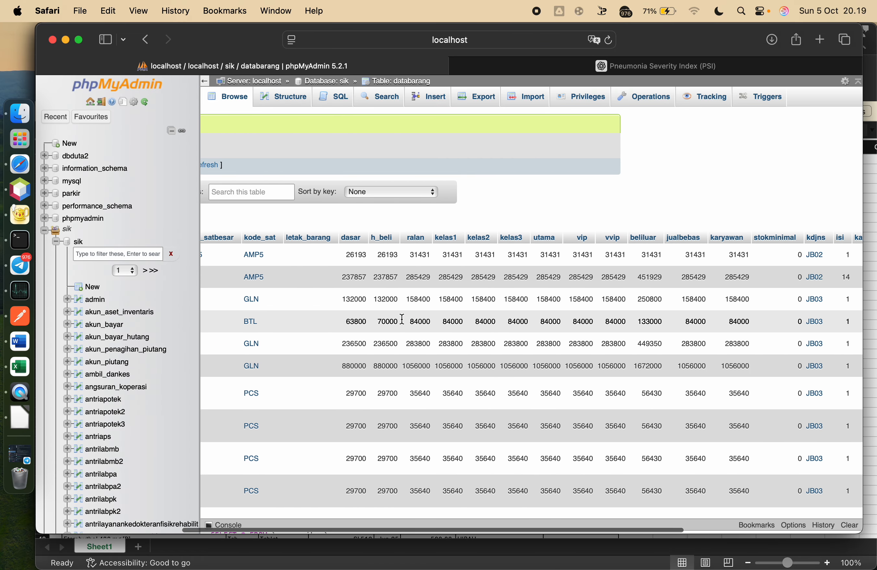
scroll(404, 324, right, 5)
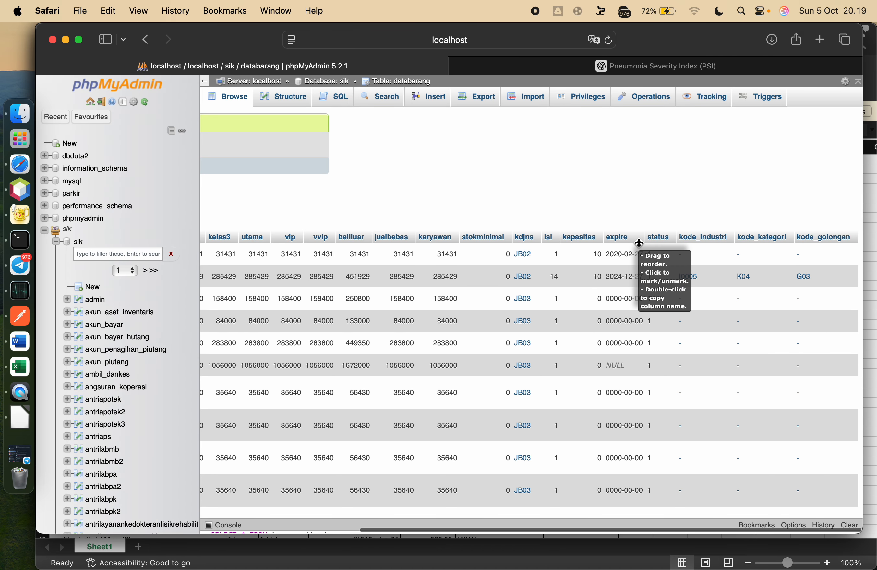
scroll(639, 243, left, 10)
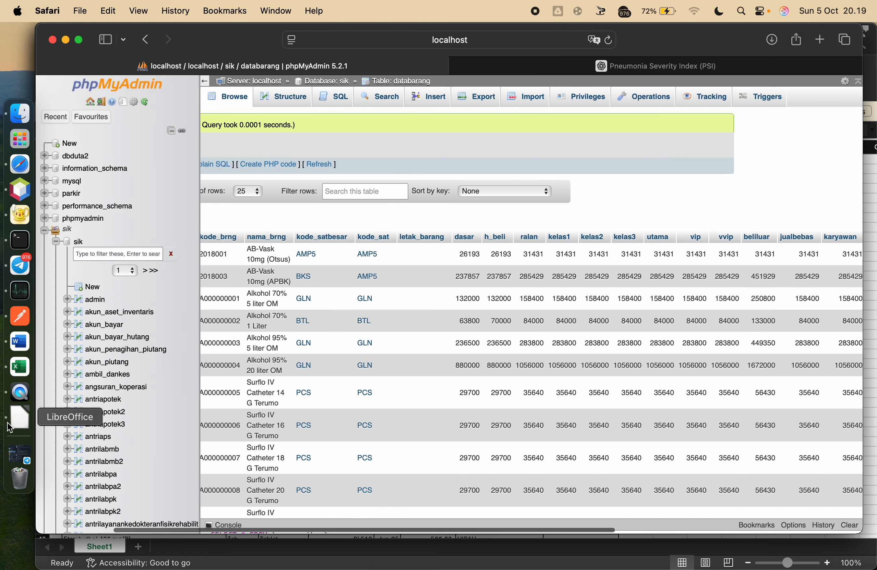
- Switch to LibreOffice to view databarang.ods, and return to the Excel stock sheet to check its Satuan and Kategori columns
click(20, 418)
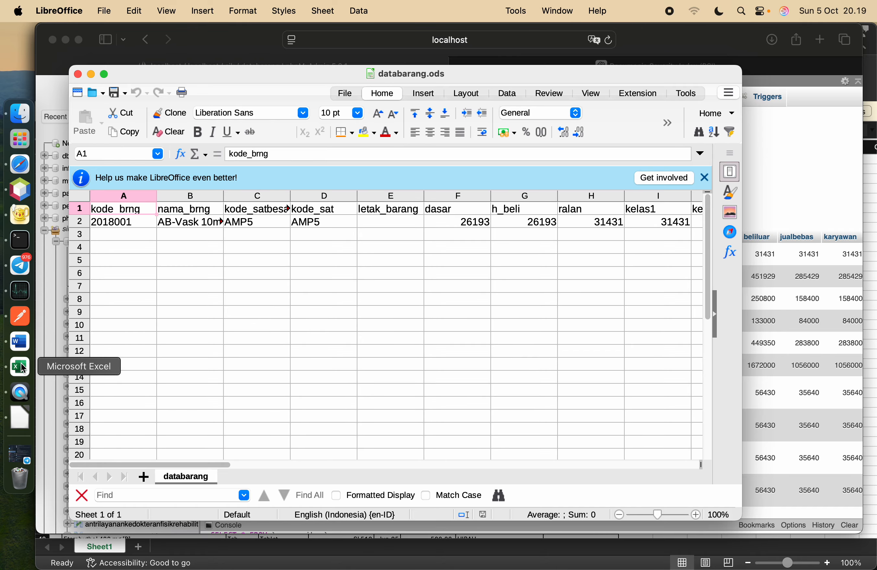
click(20, 367)
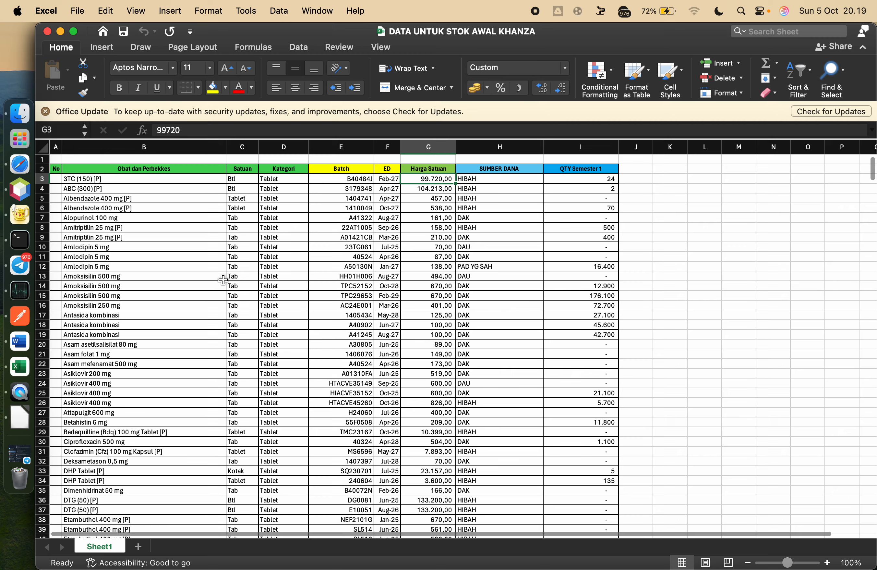
click(249, 167)
click(282, 186)
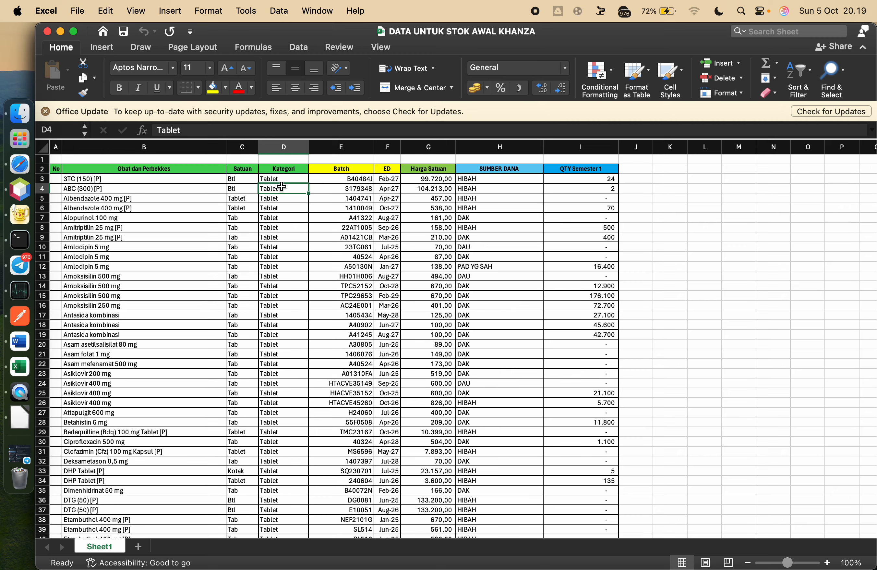
- Skim the Excel stock list, and switch to phpMyAdmin in Safari to check which tables the databarang foreign keys reference
scroll(282, 187, down, 15)
scroll(280, 200, up, 15)
click(20, 165)
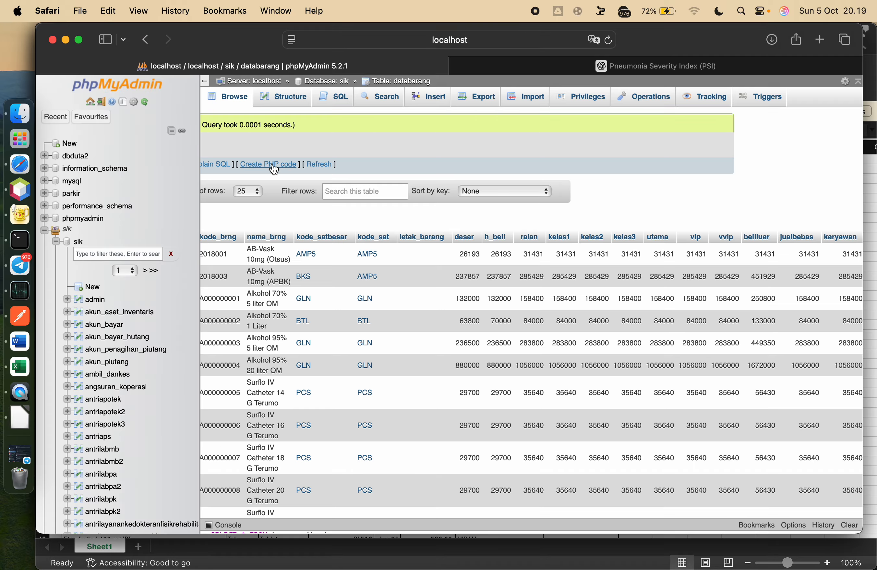
click(284, 97)
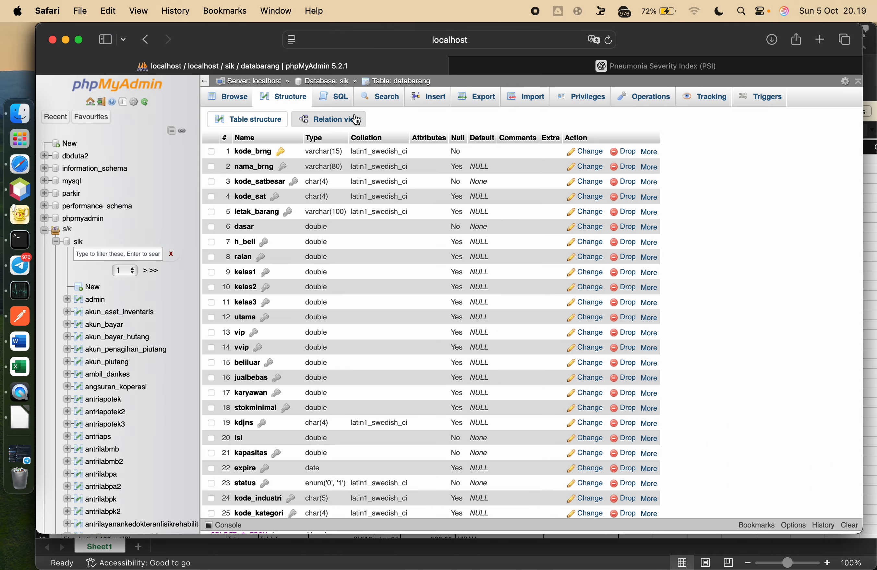
click(346, 118)
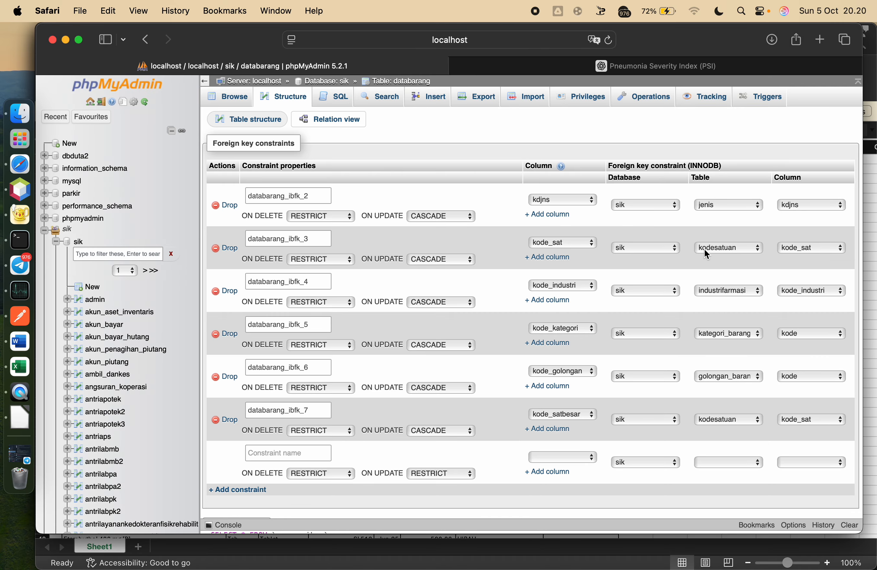
- Return to the Excel stock sheet and examine the unit names throughout the Satuan column
click(21, 367)
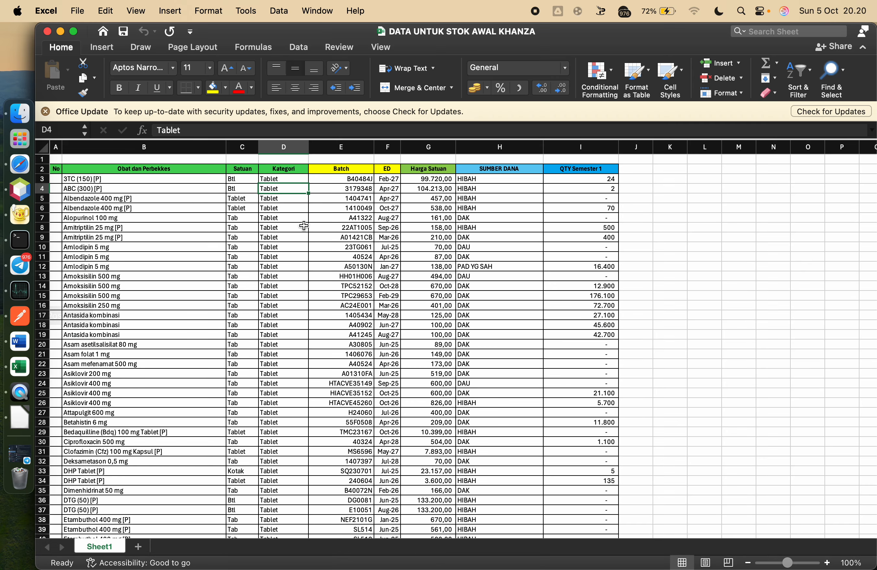
click(244, 145)
scroll(247, 227, down, 20)
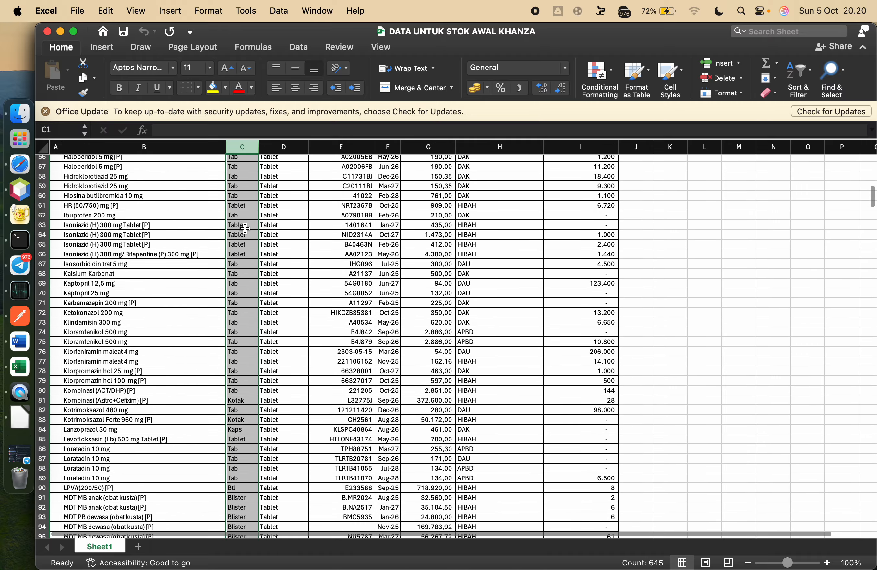
scroll(247, 227, down, 20)
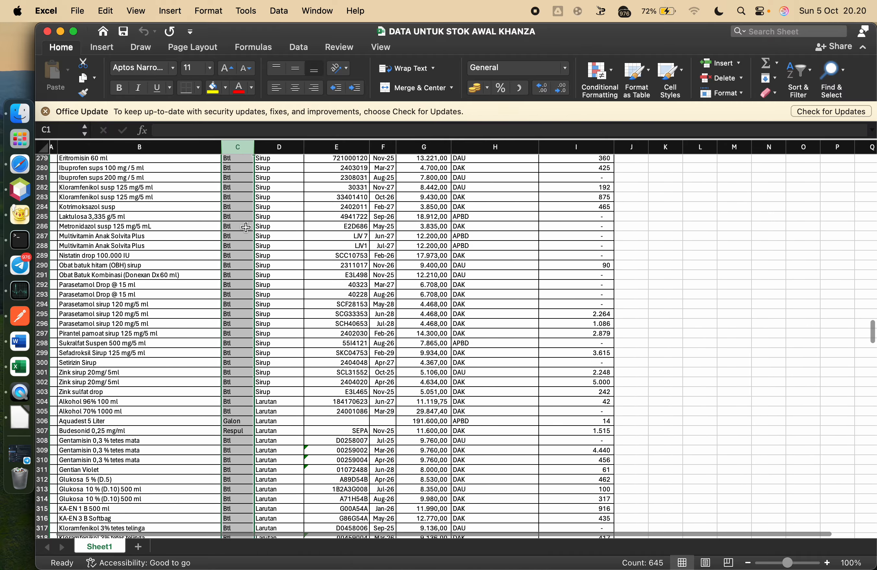
scroll(246, 226, down, 20)
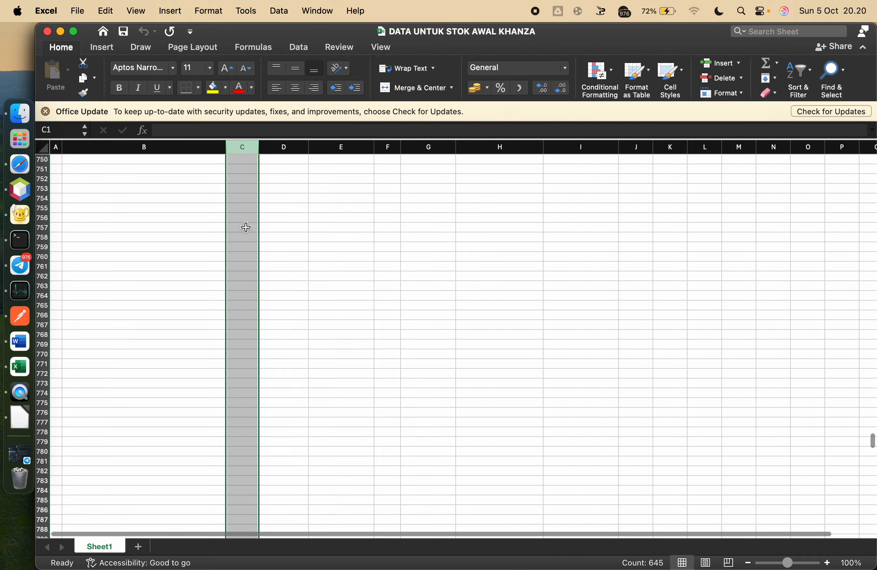
scroll(246, 227, up, 20)
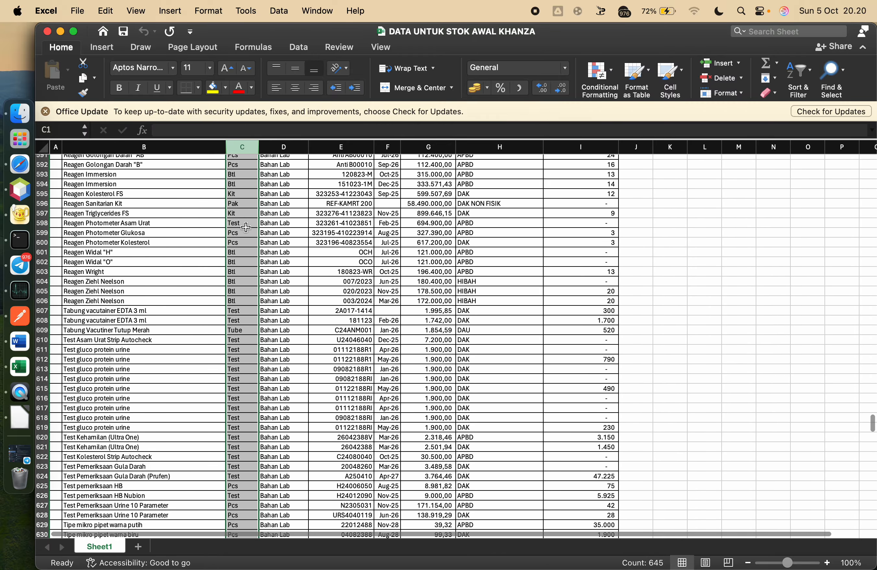
scroll(246, 227, up, 20)
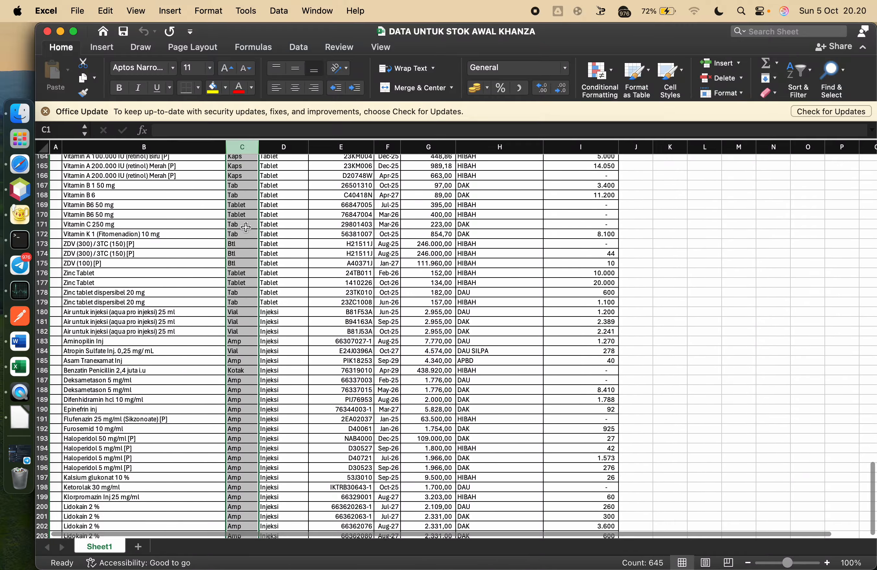
scroll(246, 227, up, 20)
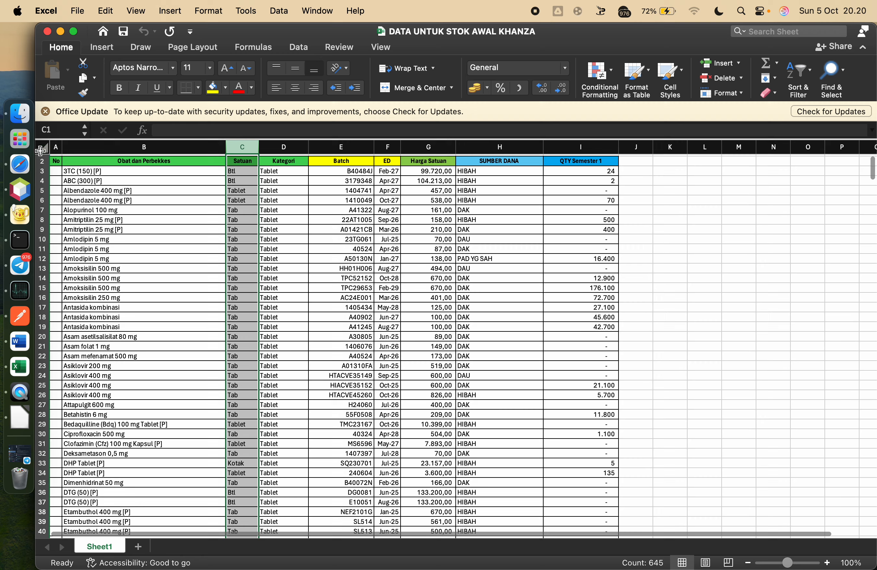
- Switch to phpMyAdmin in Safari, filter the sik tables by "kode" and open the kodesatuan table
click(19, 166)
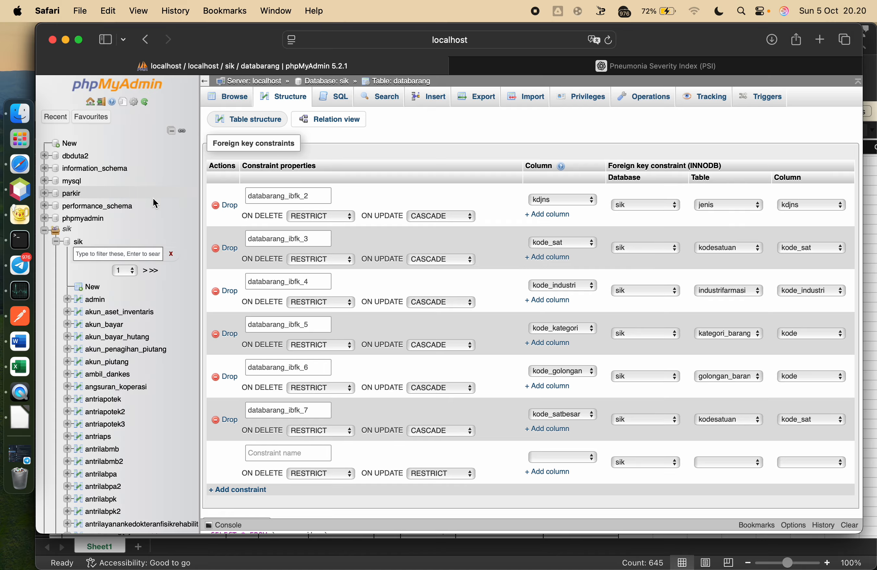
text(kode)
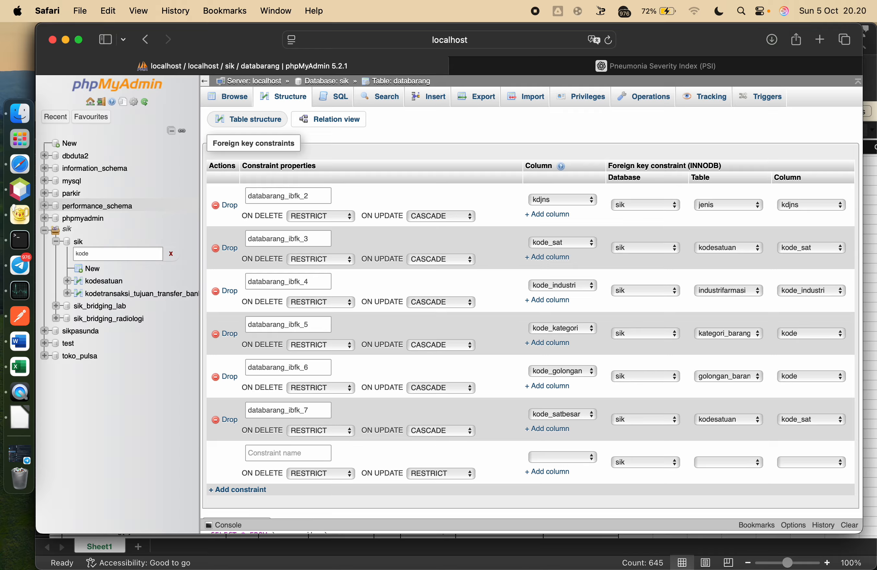
click(110, 281)
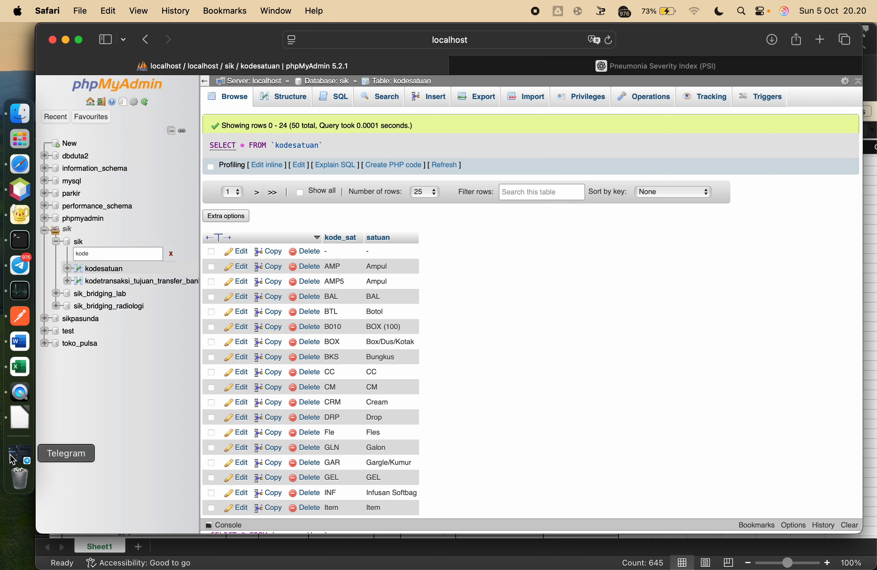
- Switch to Excel and copy the Satuan column from Sheet1 into column B of a new sheet
click(19, 366)
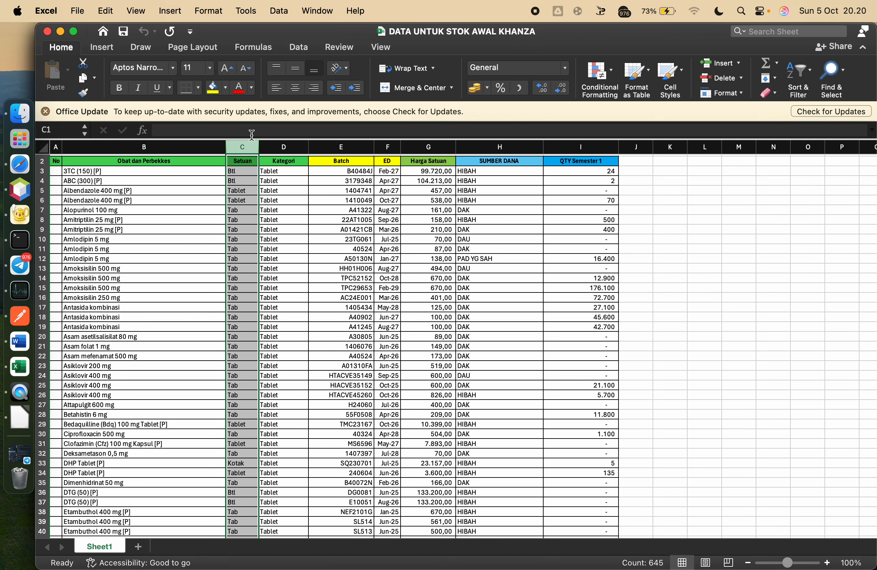
right_click(244, 145)
click(265, 169)
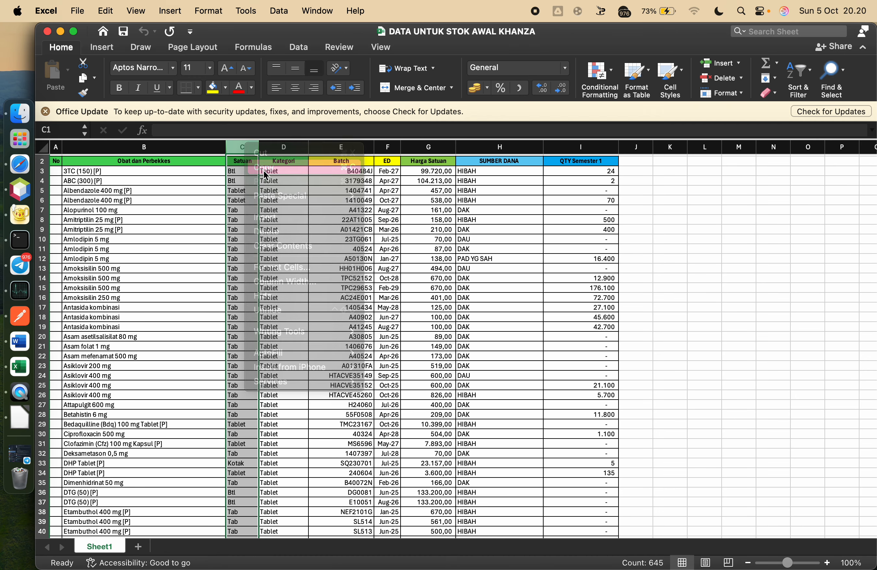
click(138, 547)
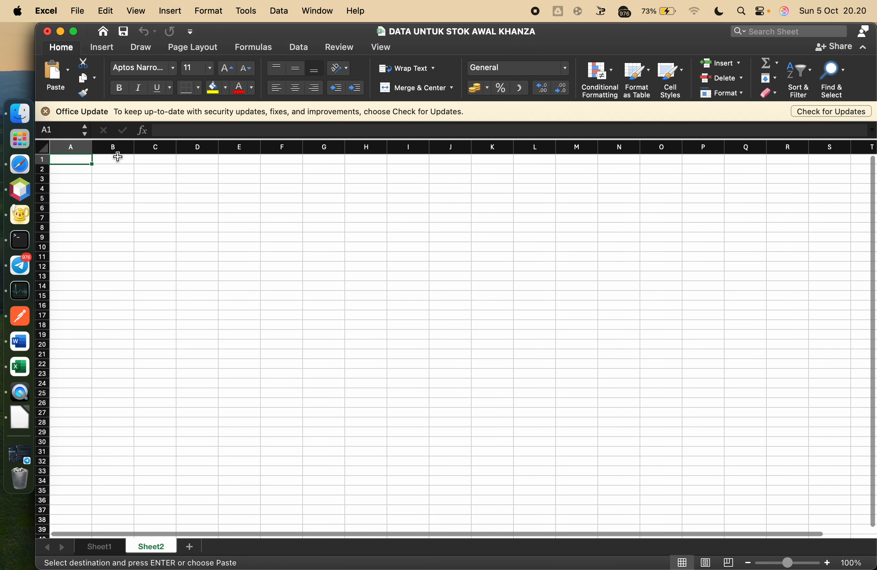
click(116, 146)
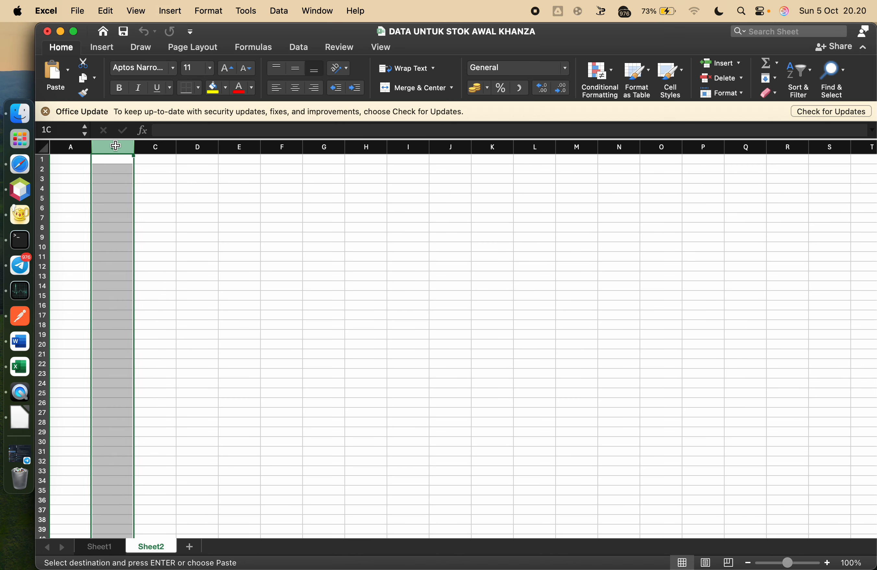
key(super+v)
click(111, 247)
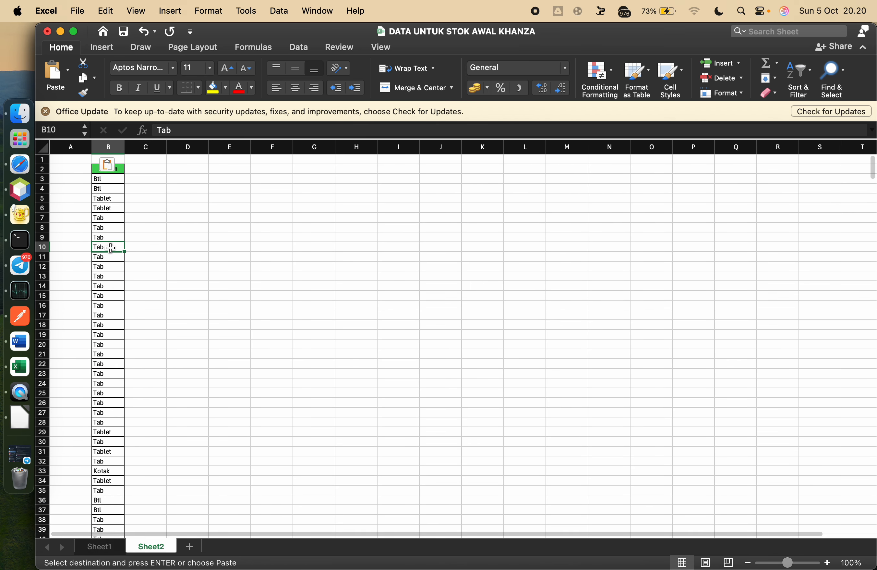
- Delete the empty first row above the Satuan heading in Sheet2
click(40, 159)
right_click(40, 158)
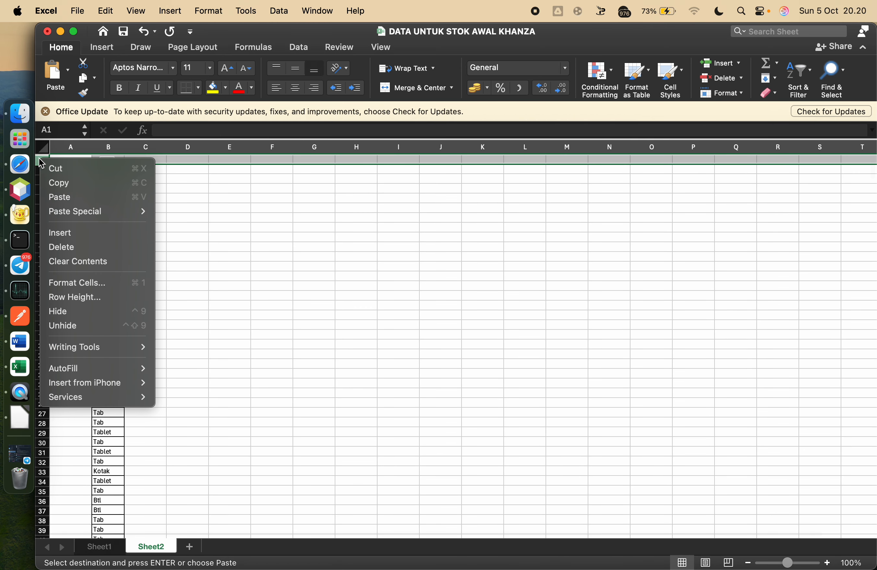
click(97, 247)
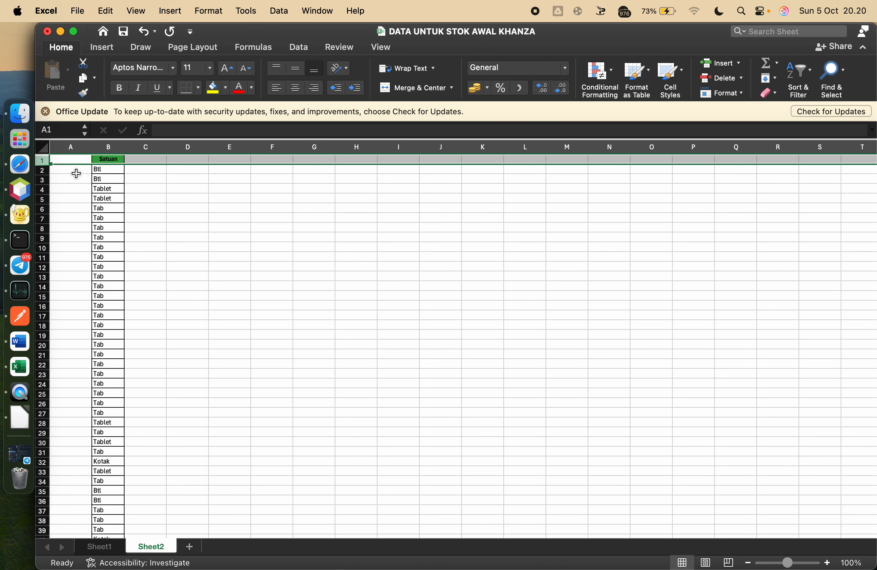
- Check the kodesatuan column structure in phpMyAdmin in Safari, and return to Excel to review the copied Satuan values in Sheet2
click(22, 170)
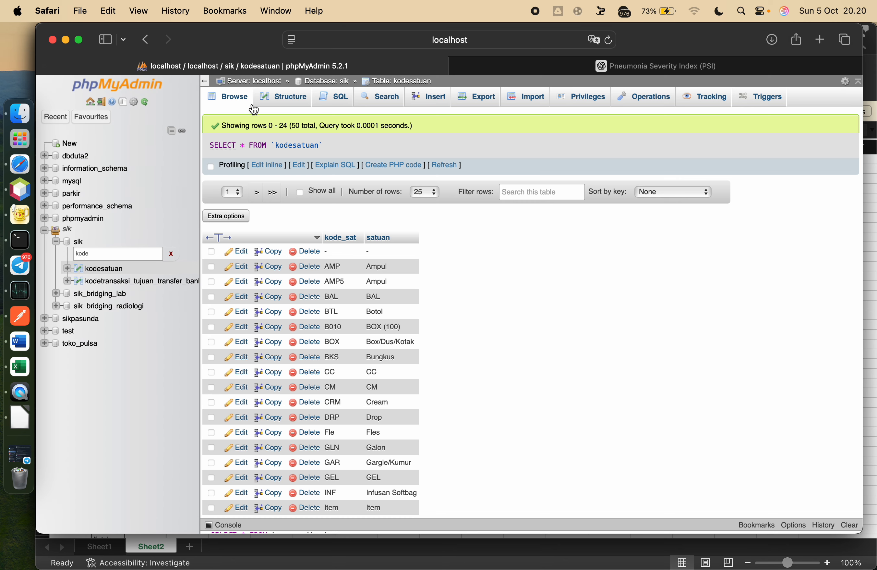
click(282, 98)
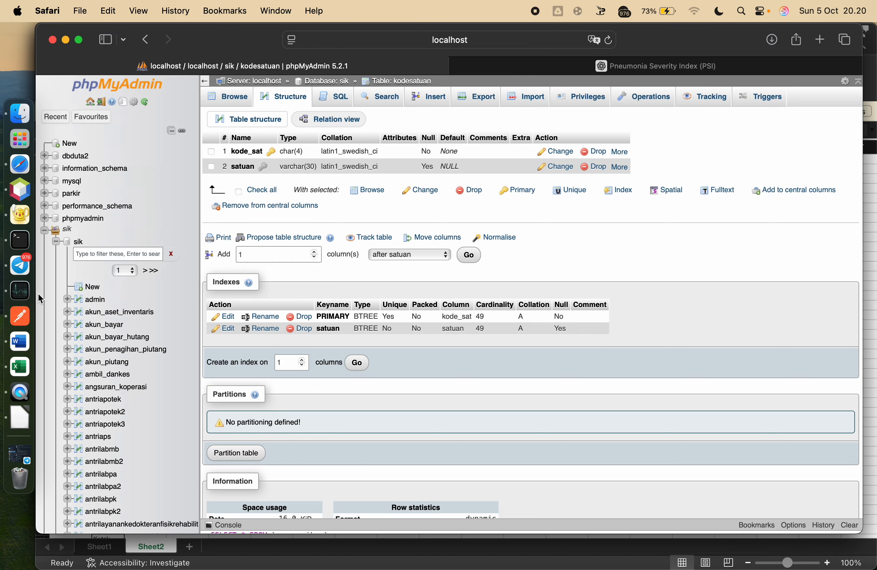
click(20, 367)
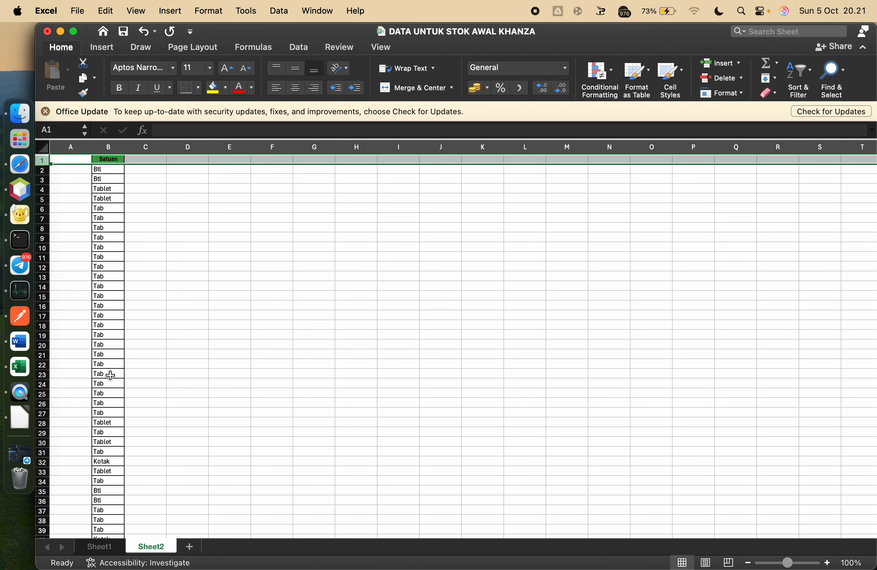
scroll(111, 375, down, 15)
scroll(110, 375, down, 17)
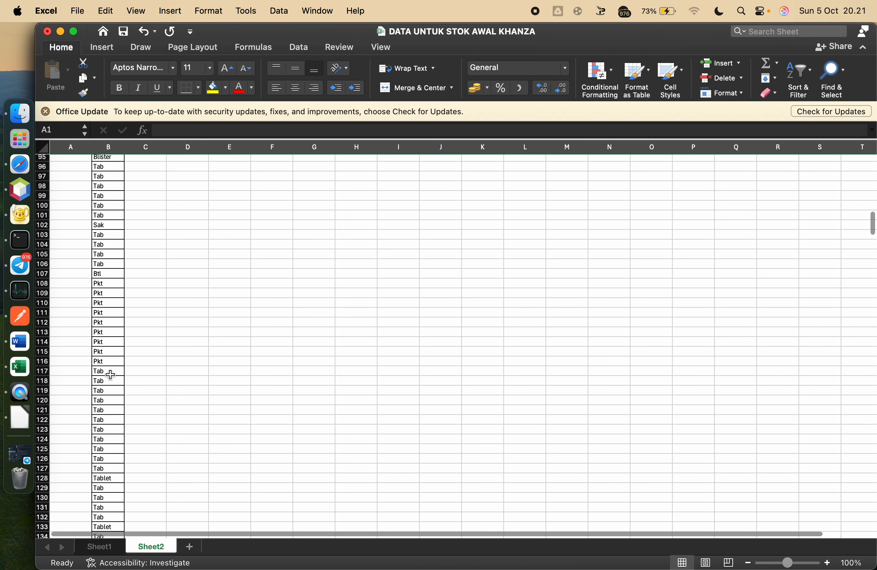
scroll(110, 374, up, 20)
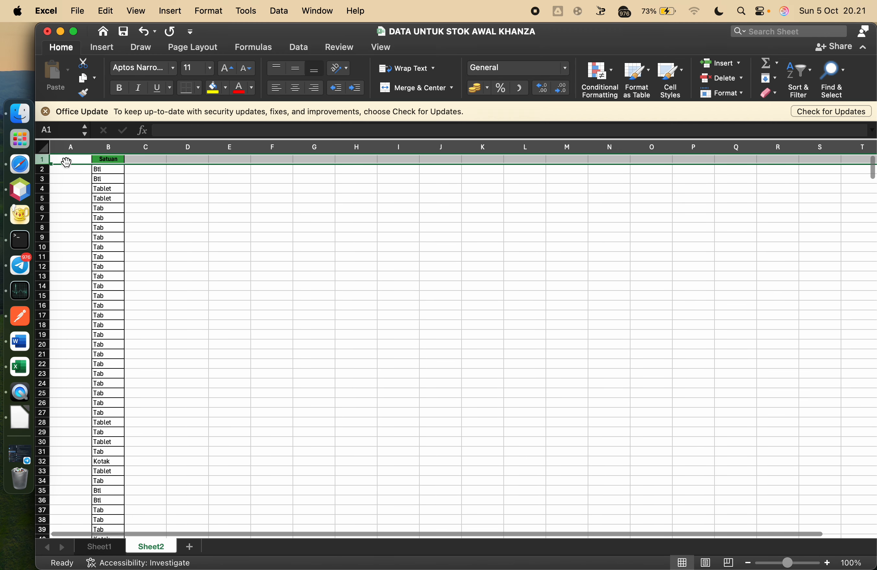
- Enter the heading kodesatuan in cell A1 and the formula =LEFT(B2;3) in cell A2 of Sheet2
text(kodesatuan)
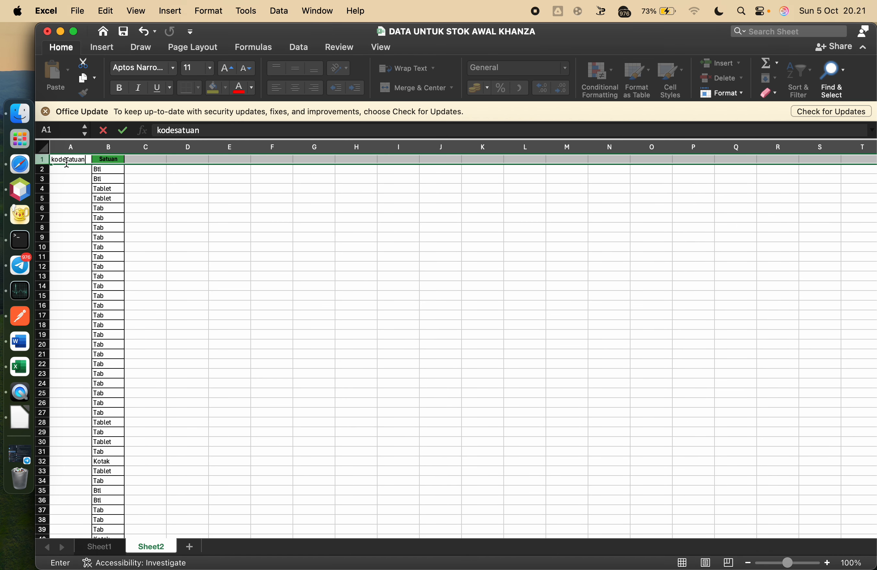
click(68, 171)
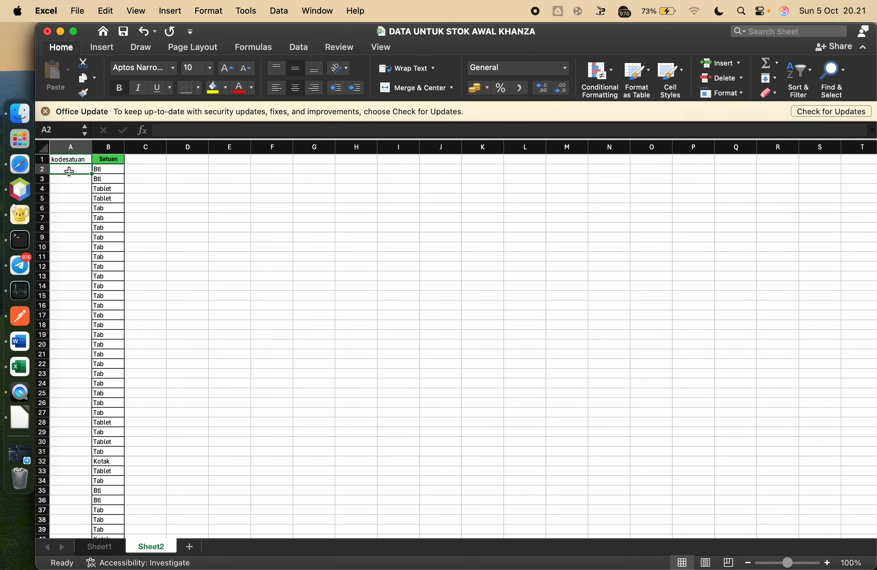
text(=le)
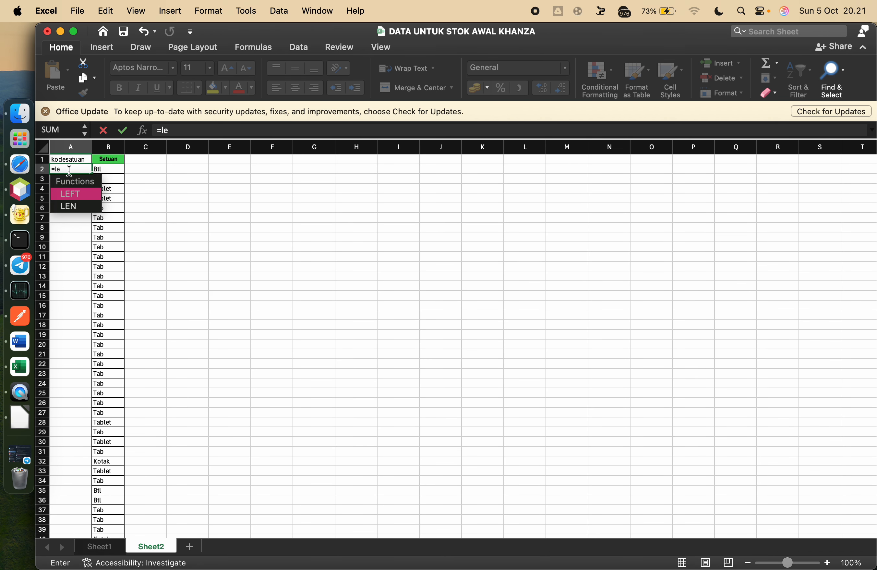
text(ft))
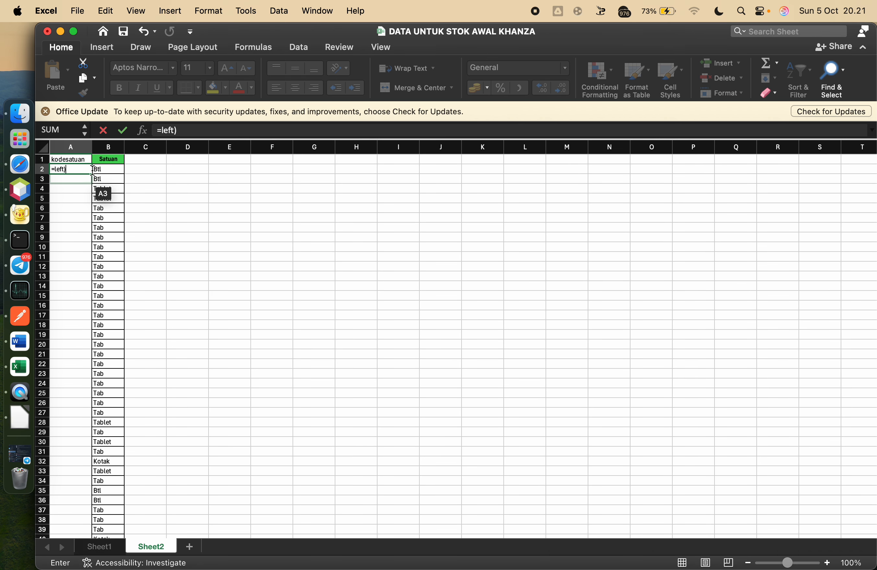
key(BackSpace)
text(()
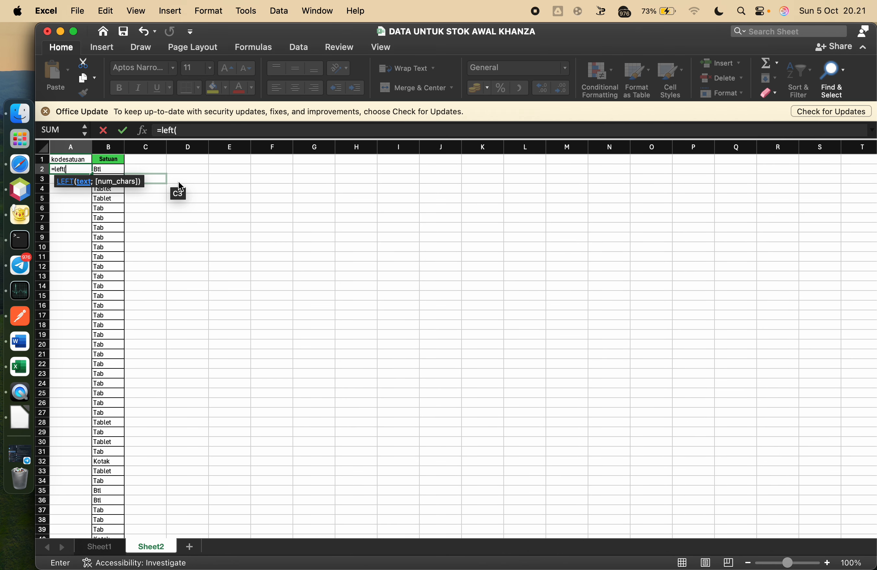
click(109, 168)
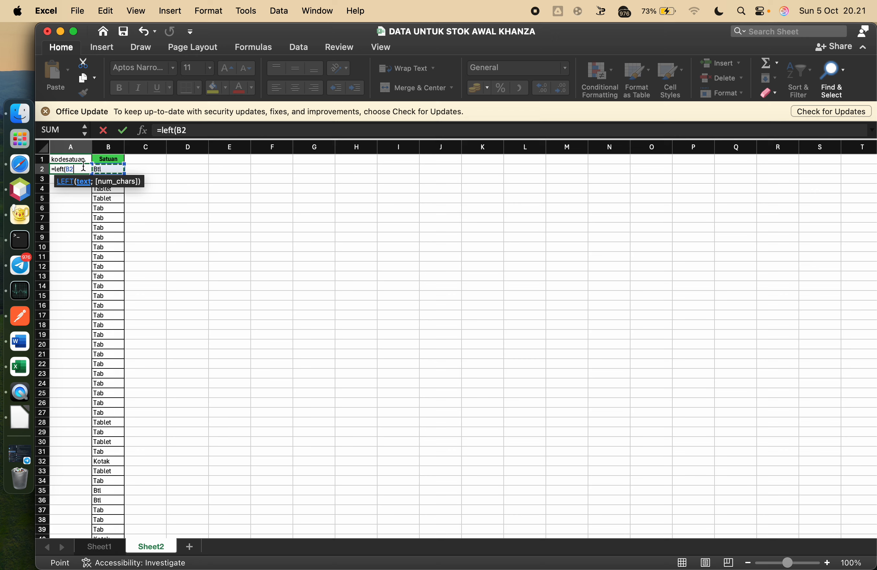
text(;)
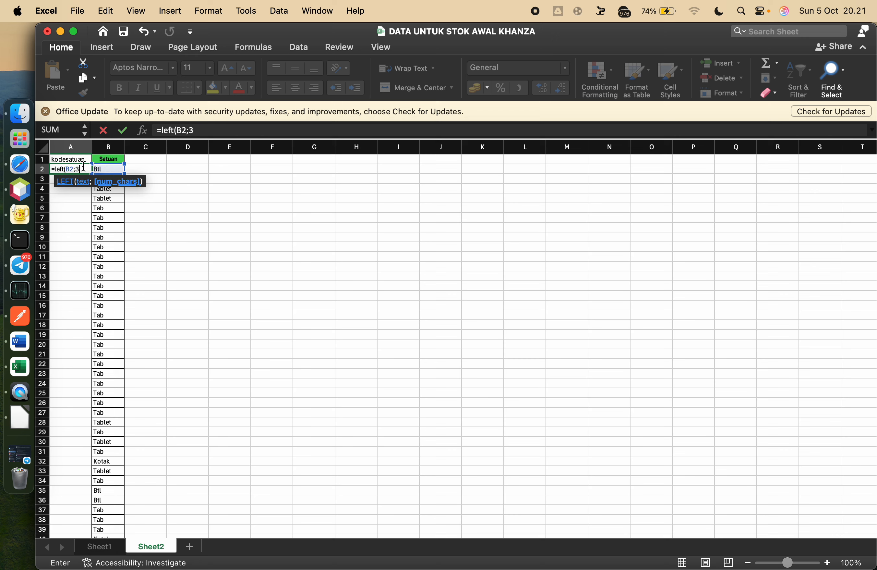
text(3))
key(Return)
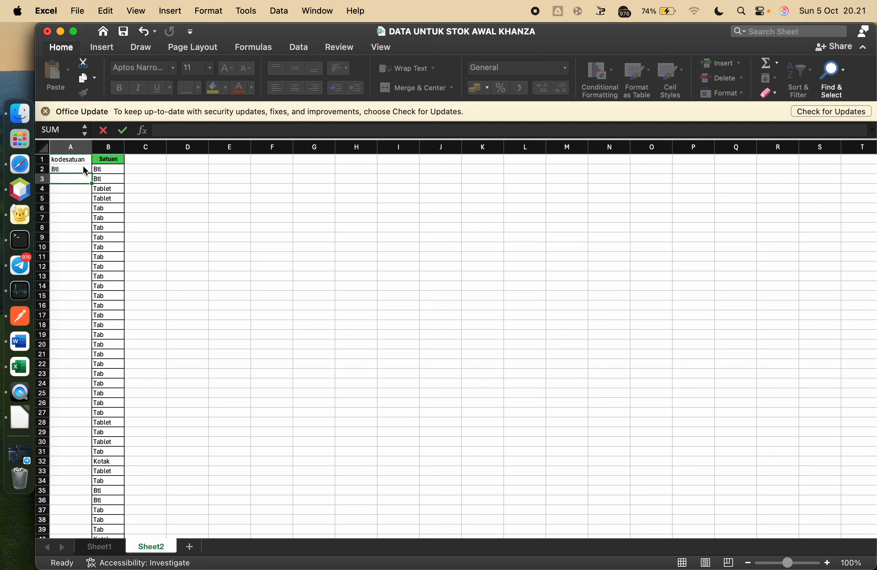
- Fill the LEFT formula from A2 down column A alongside all the Satuan values and check the generated codes
click(84, 168)
double_click(92, 174)
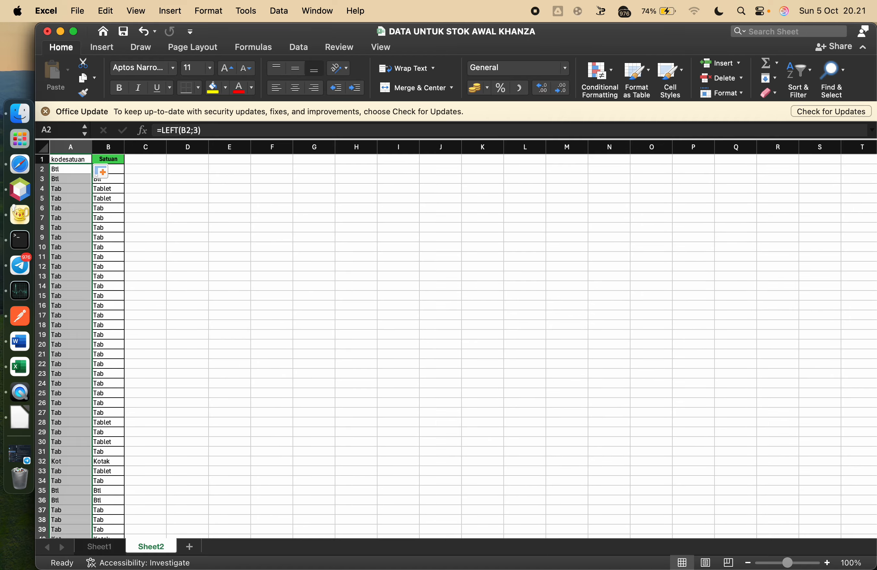
scroll(113, 247, down, 20)
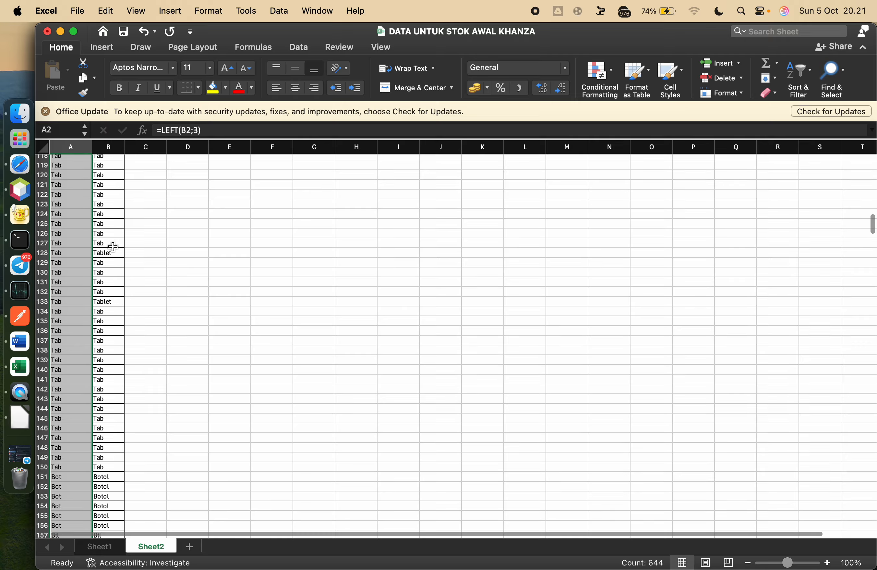
- Check the generated kodesatuan codes against the Satuan values down to the last filled row of Sheet2
scroll(113, 247, down, 20)
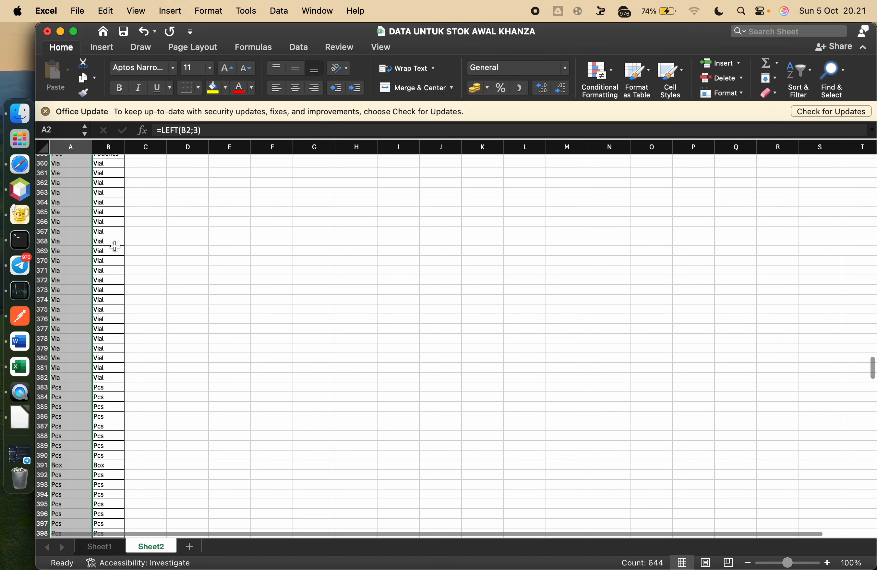
scroll(87, 288, down, 20)
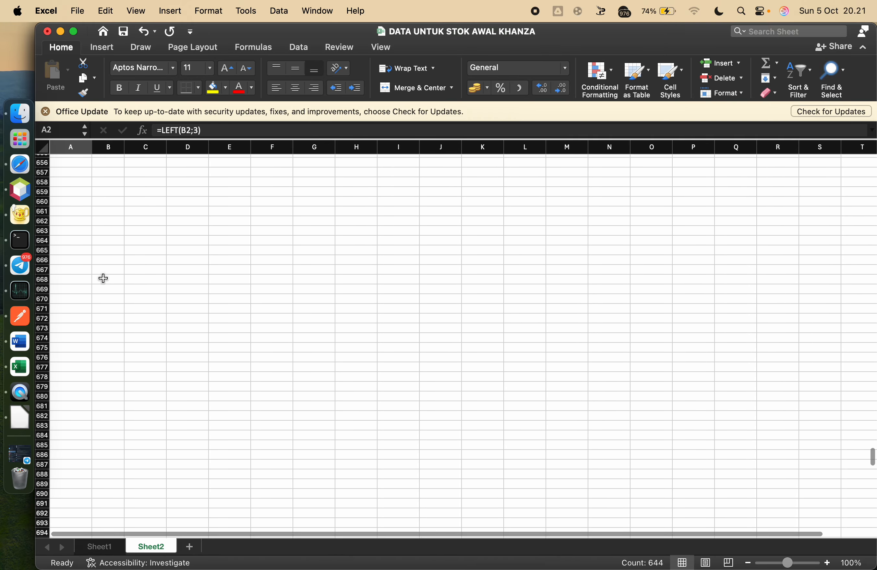
scroll(102, 276, up, 15)
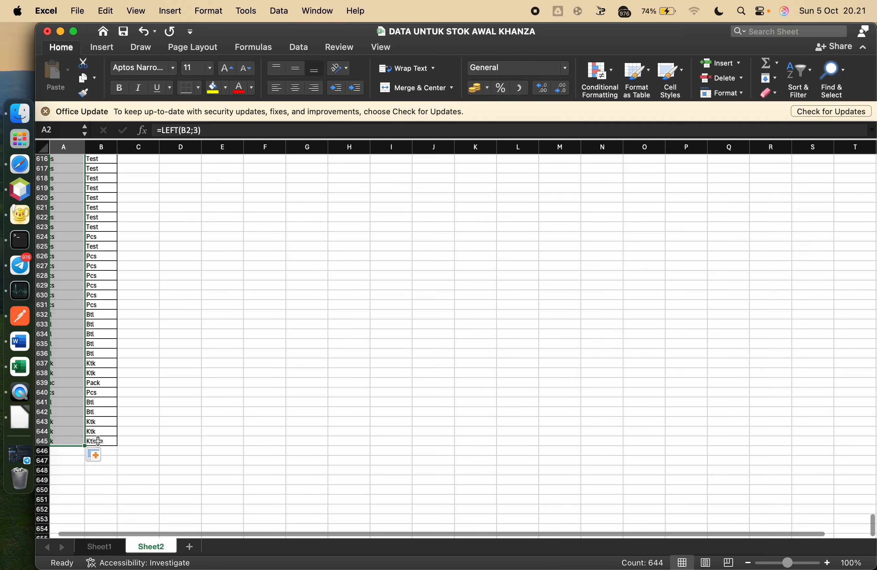
scroll(95, 444, up, 2)
scroll(95, 443, left, 1)
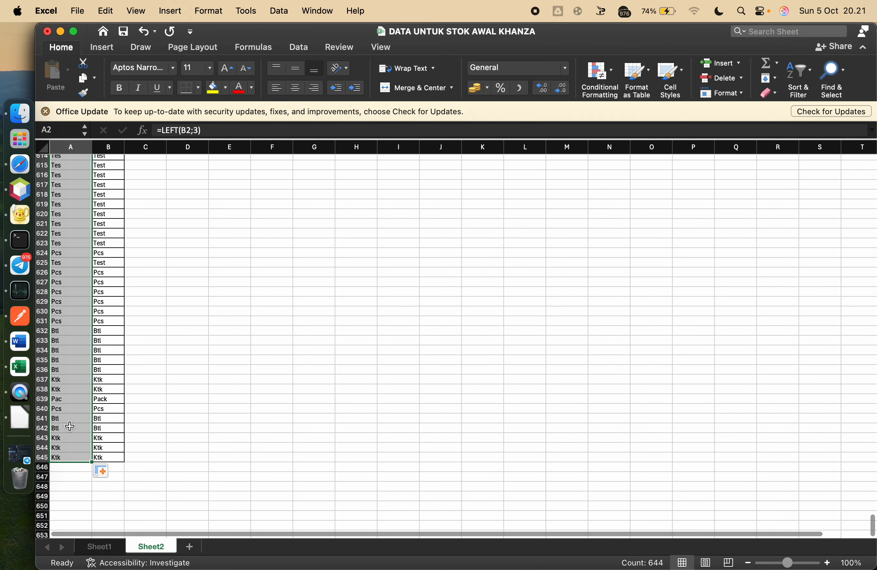
scroll(69, 425, up, 20)
scroll(69, 426, up, 20)
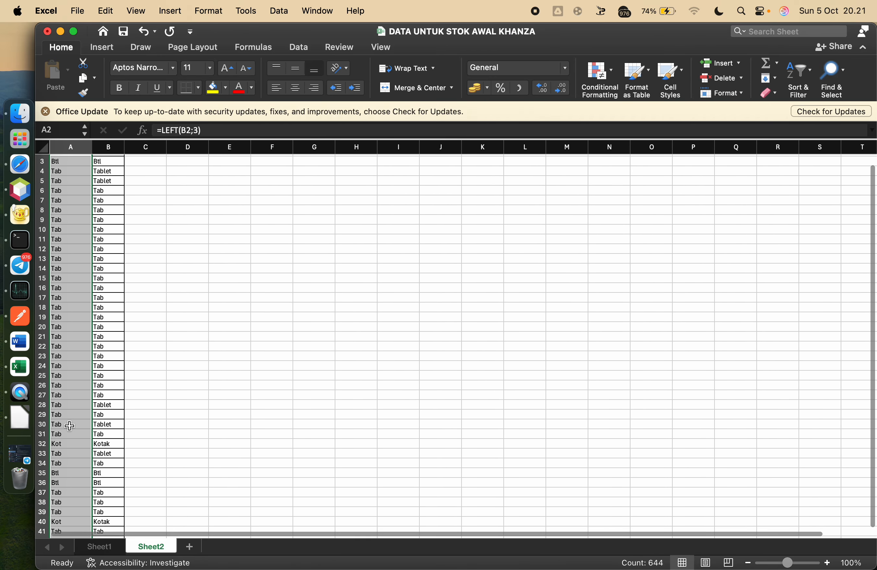
scroll(68, 222, up, 2)
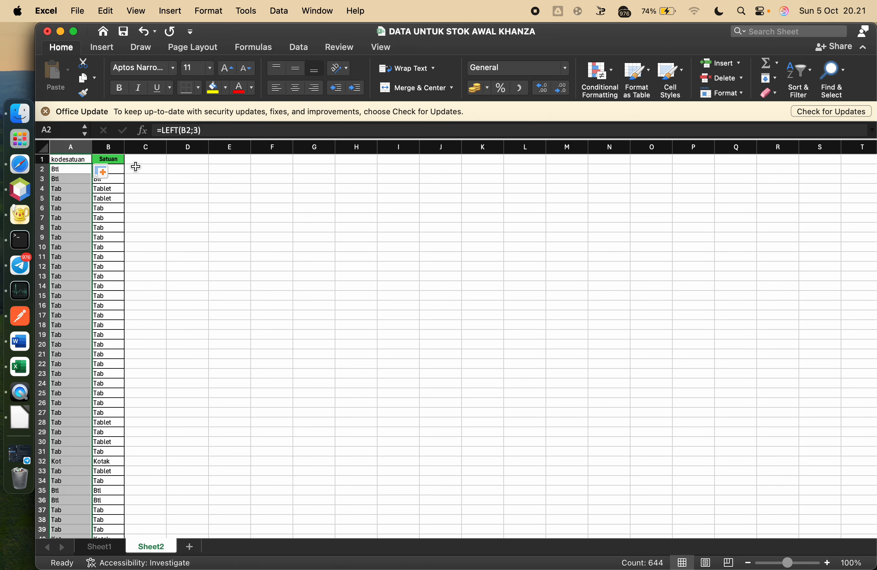
- Save a copy of the workbook to the Desktop as DATA UNTUK STOK AWAL KHANZA in Excel Workbook (.xlsx) format
click(82, 12)
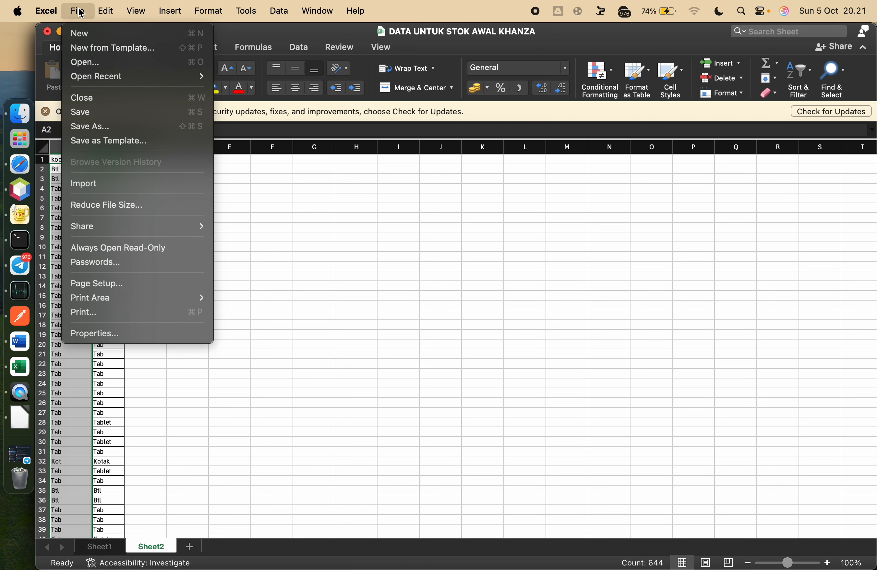
click(127, 132)
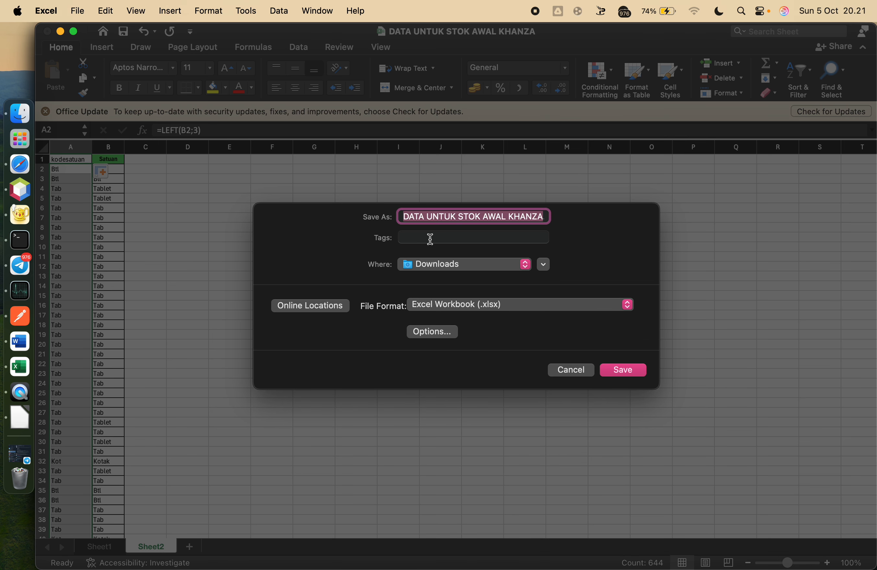
click(459, 266)
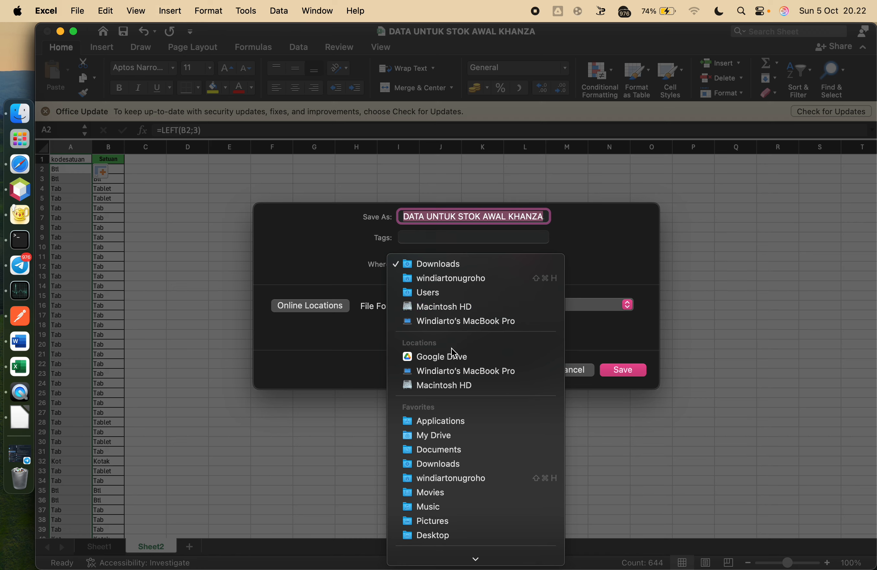
scroll(454, 354, down, 3)
click(442, 435)
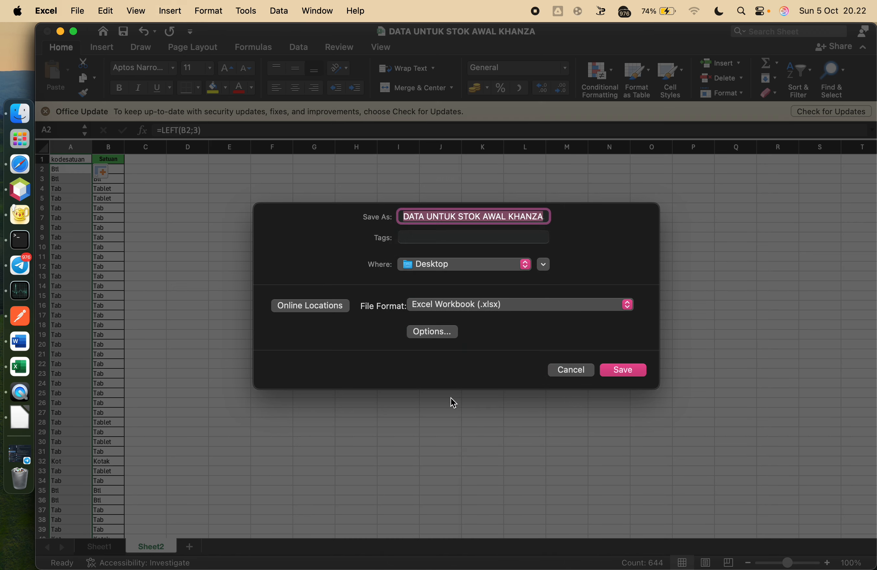
click(486, 308)
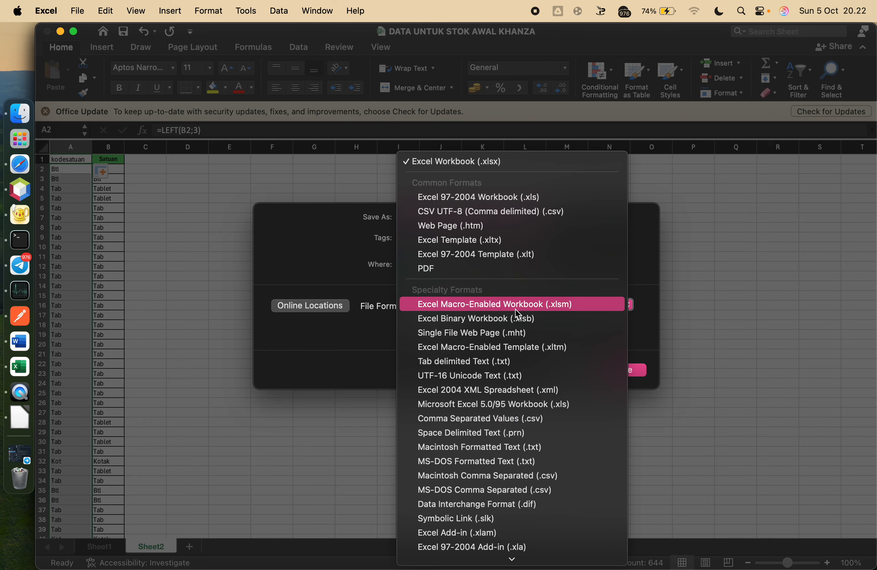
click(765, 248)
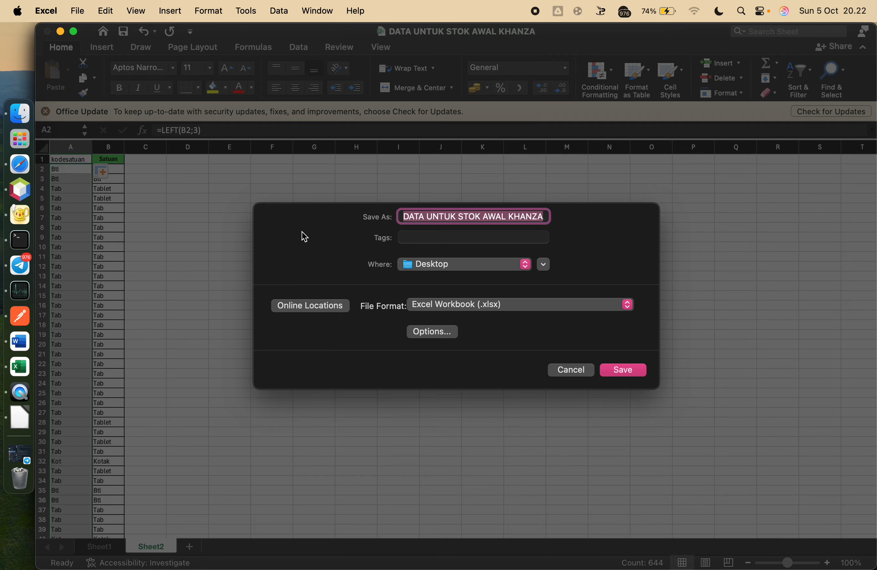
click(624, 370)
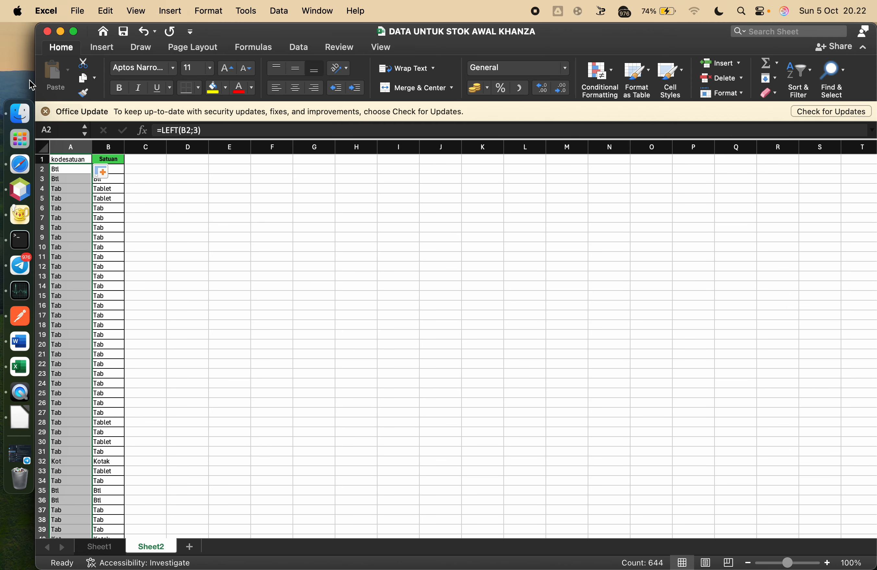
- Switch to Finder and look in the Desktop folder for the saved workbook
click(20, 116)
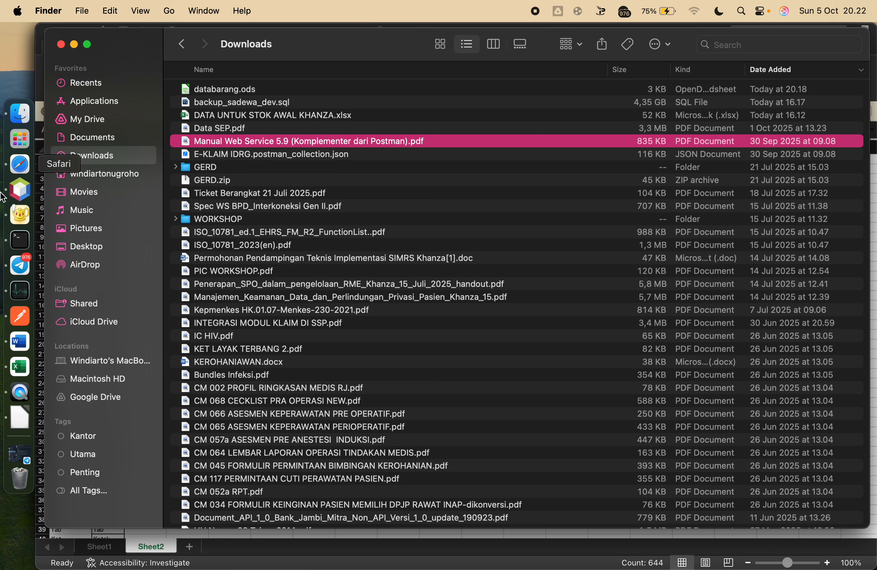
click(18, 421)
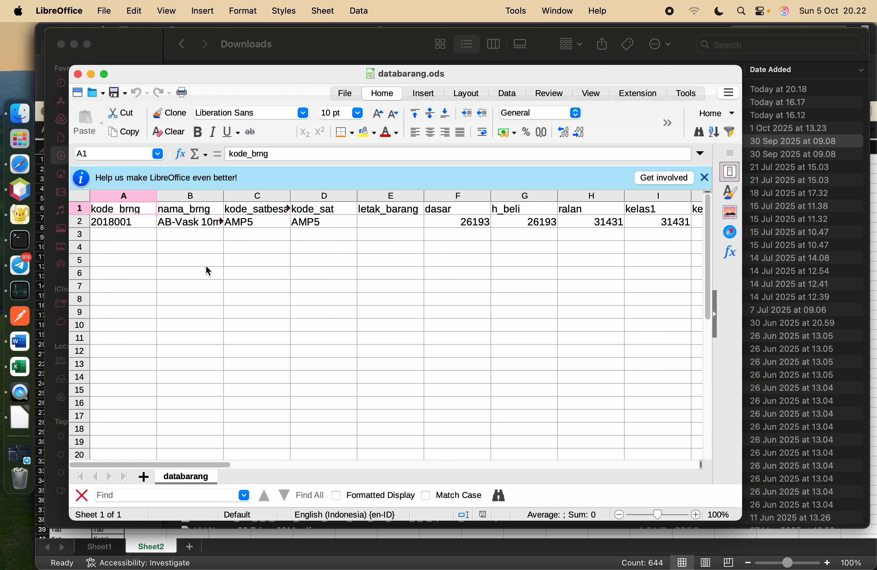
click(22, 118)
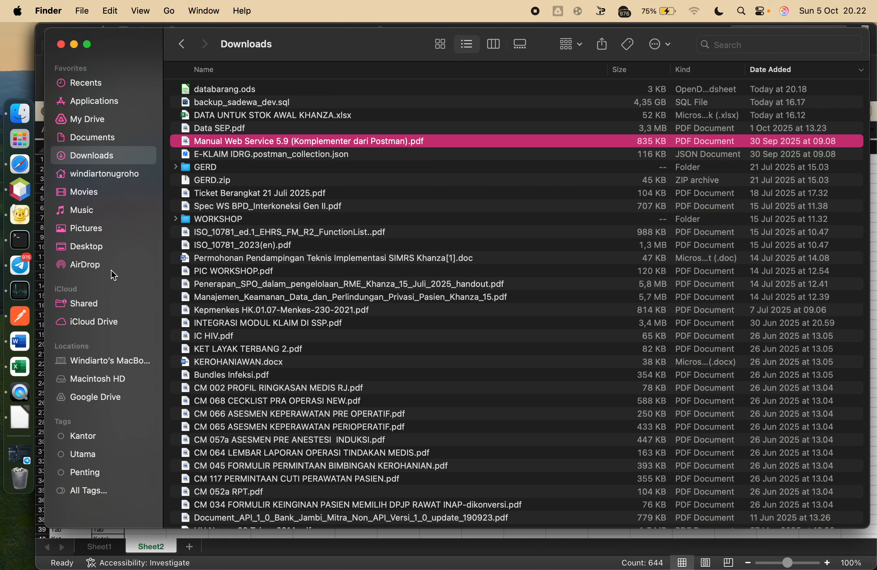
click(94, 253)
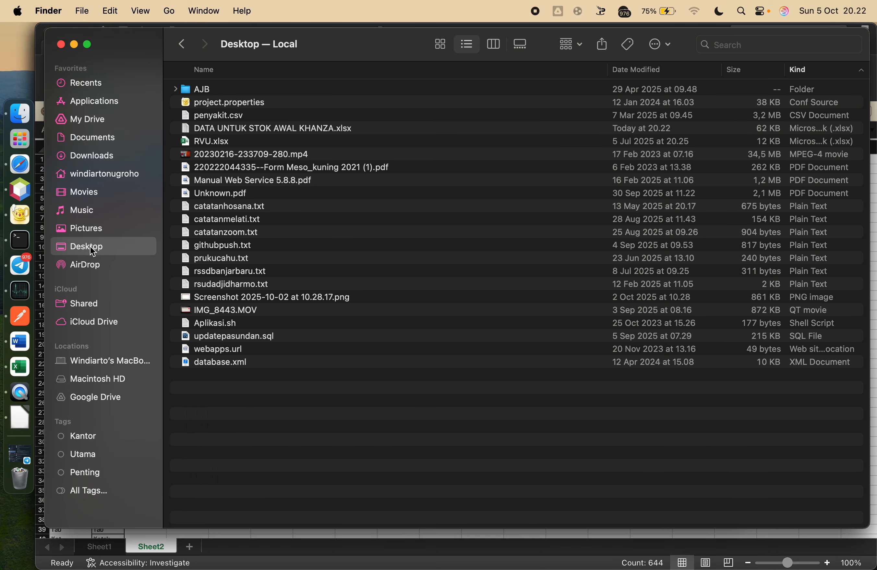
- Return to Excel and save the workbook to the Desktop again as .xlsx, replacing the existing DATA UNTUK STOK AWAL KHANZA file
click(20, 367)
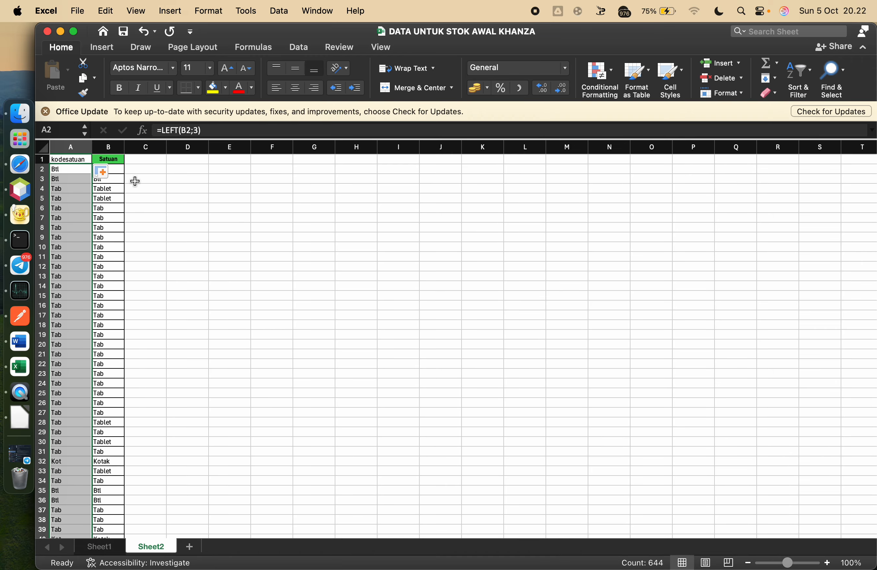
click(78, 11)
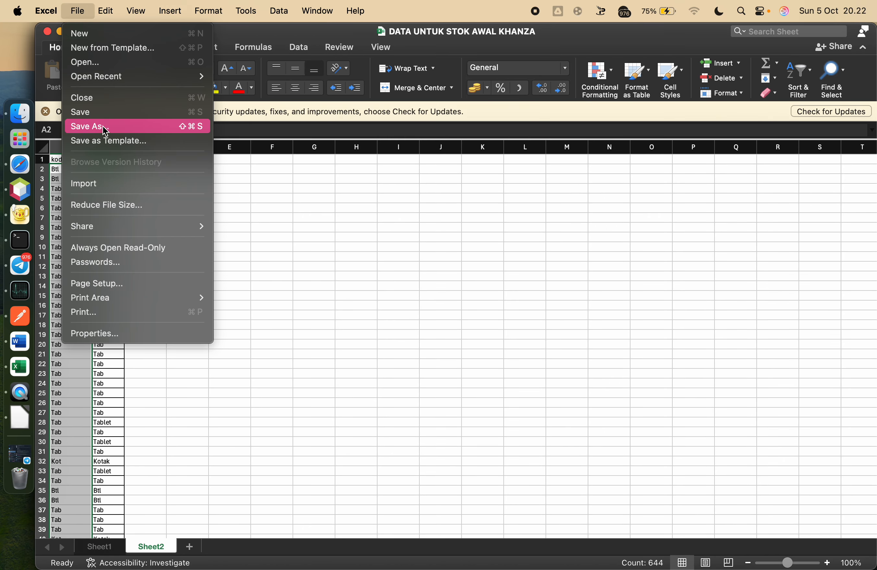
click(90, 125)
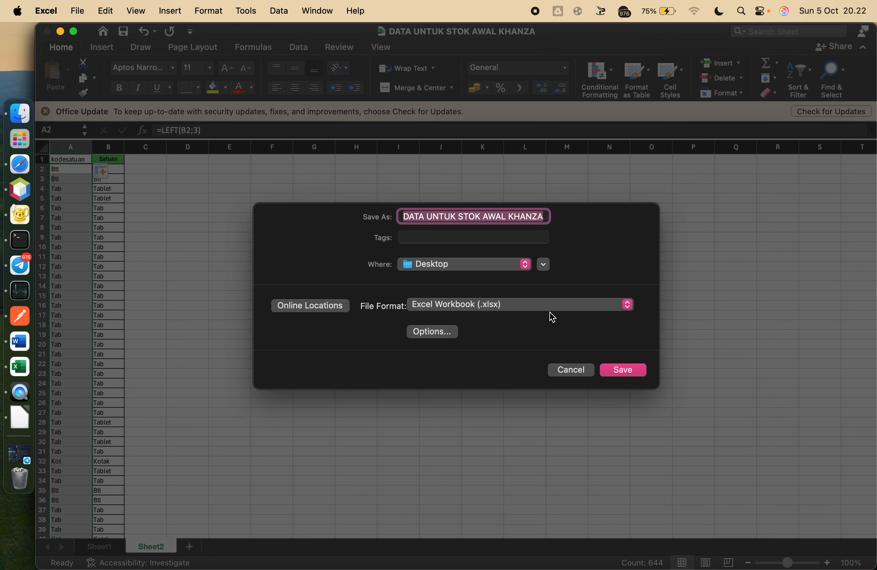
click(629, 370)
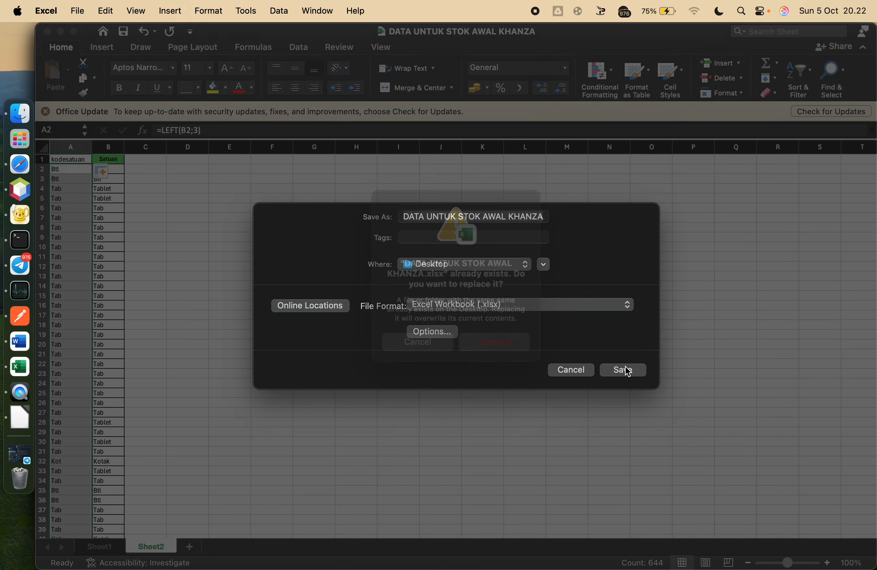
click(496, 370)
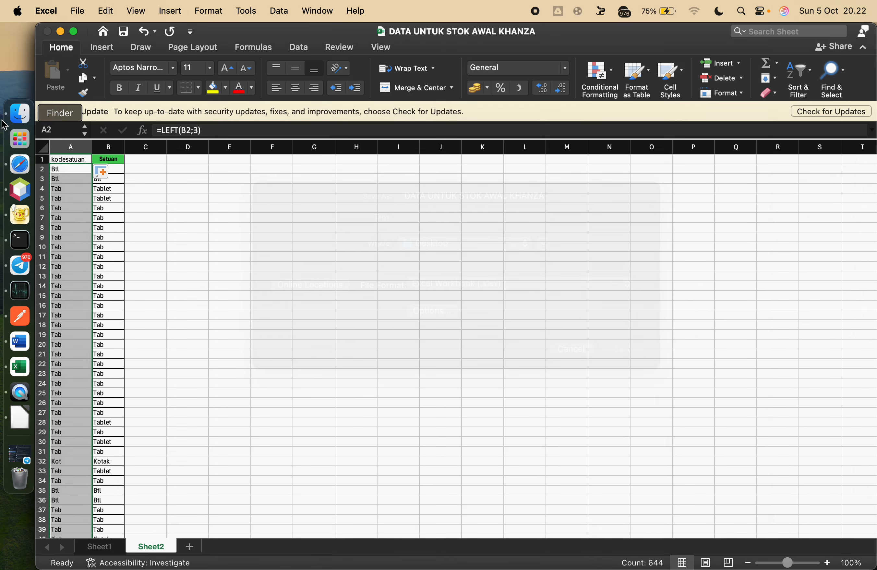
- Open DATA UNTUK STOK AWAL KHANZA.xlsx from the Desktop folder in Finder with LibreOffice
click(19, 113)
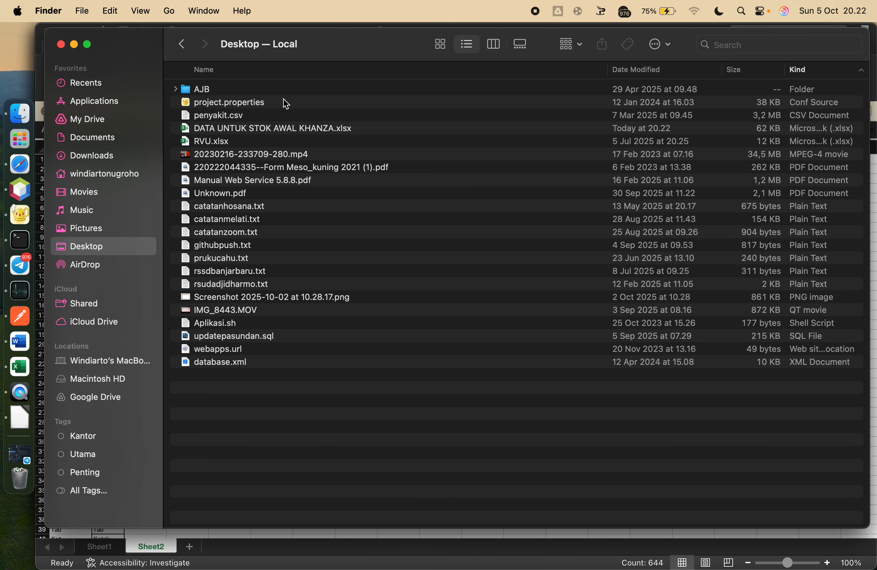
click(288, 129)
right_click(287, 126)
mouse_move(433, 152)
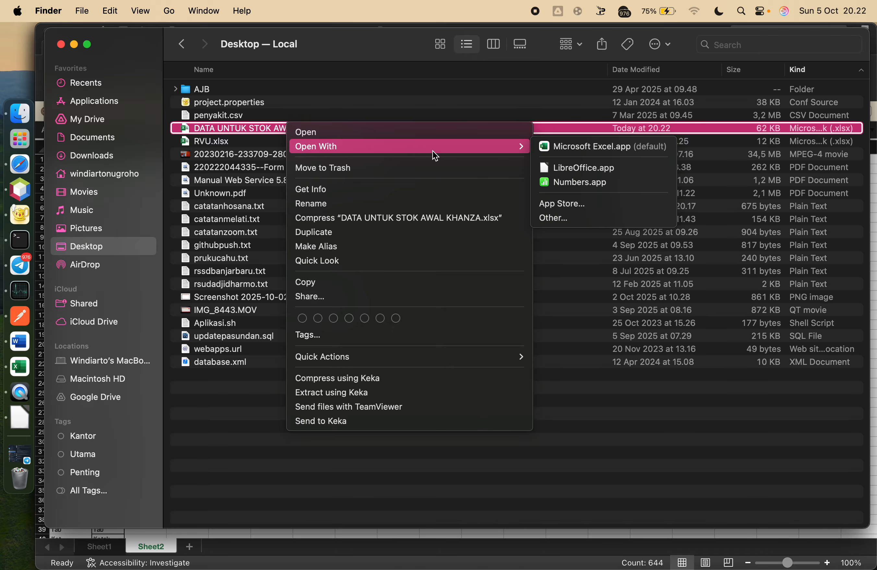
click(640, 168)
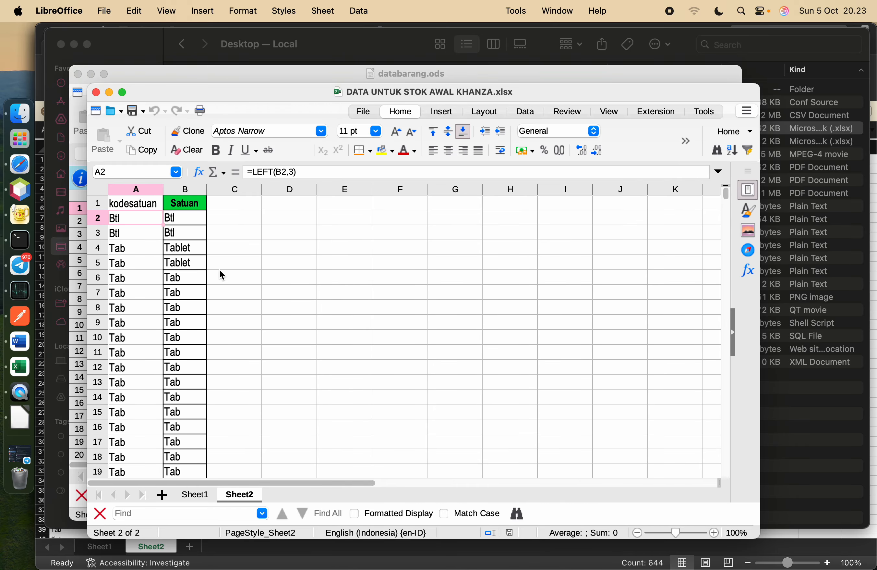
- Save Sheet2 to the Desktop in Text CSV (.csv) format with Edit filter settings enabled, keeping the CSV format
click(106, 18)
click(151, 194)
click(486, 219)
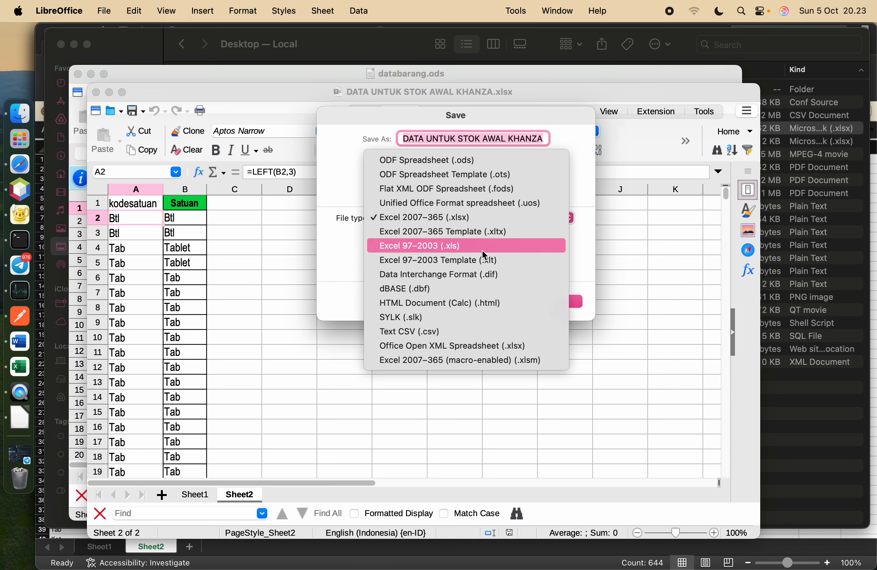
click(455, 331)
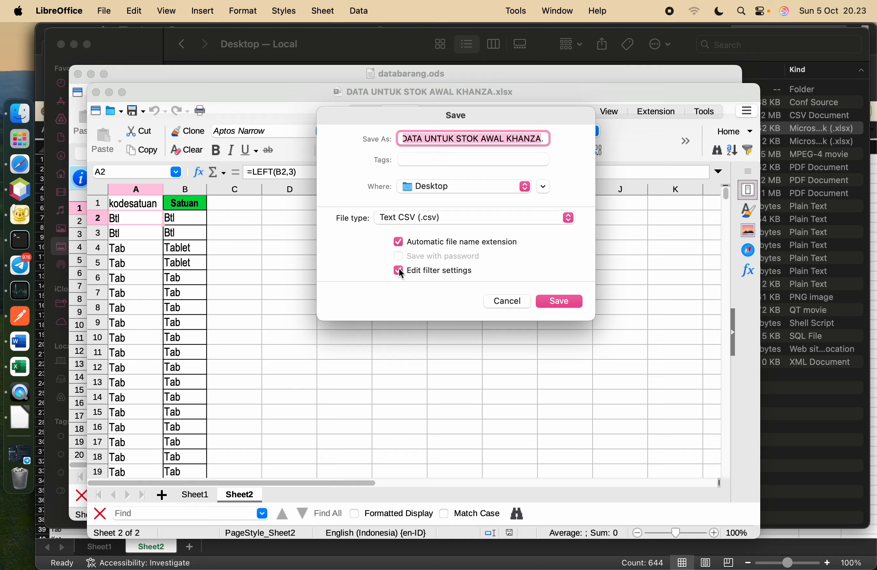
click(572, 302)
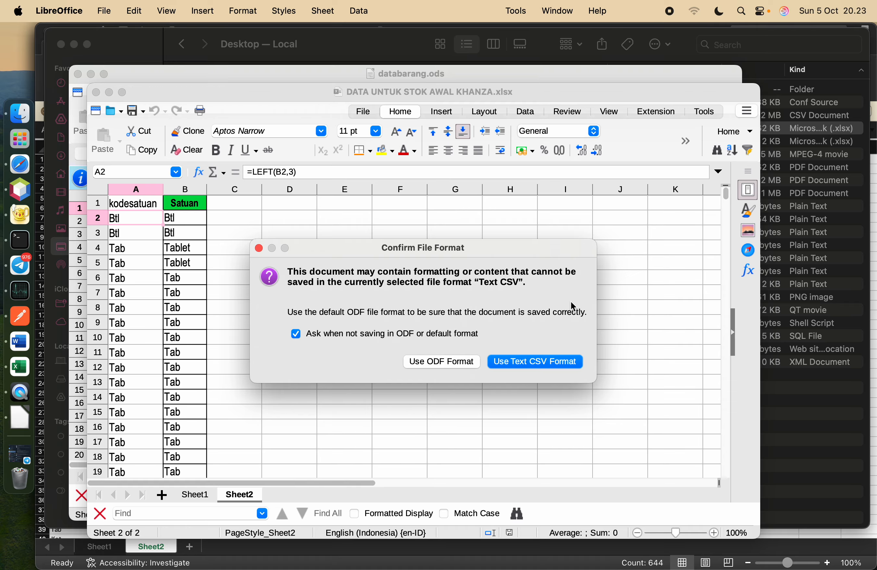
click(532, 361)
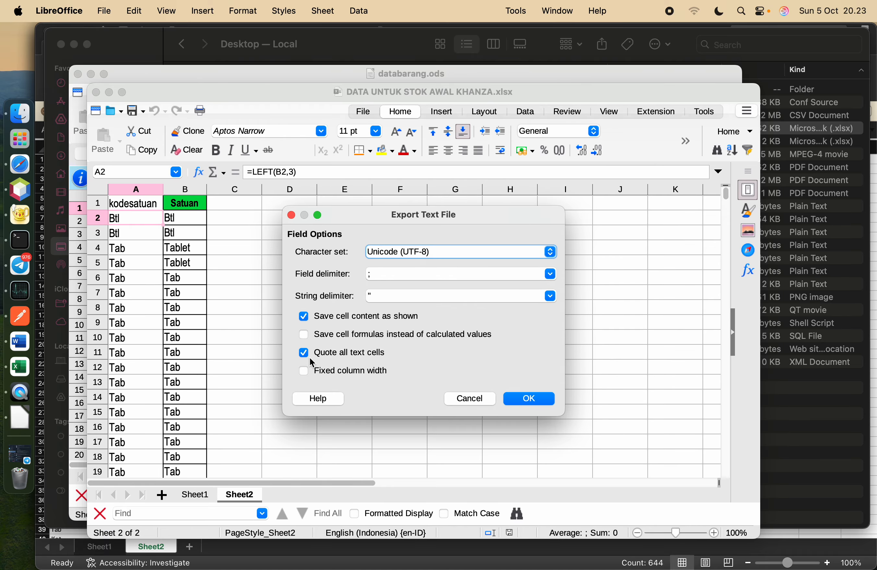
- Export the CSV in Unicode (UTF-8) with semicolon as field delimiter, double quote as string delimiter, and all text cells quoted
click(376, 274)
key(BackSpace)
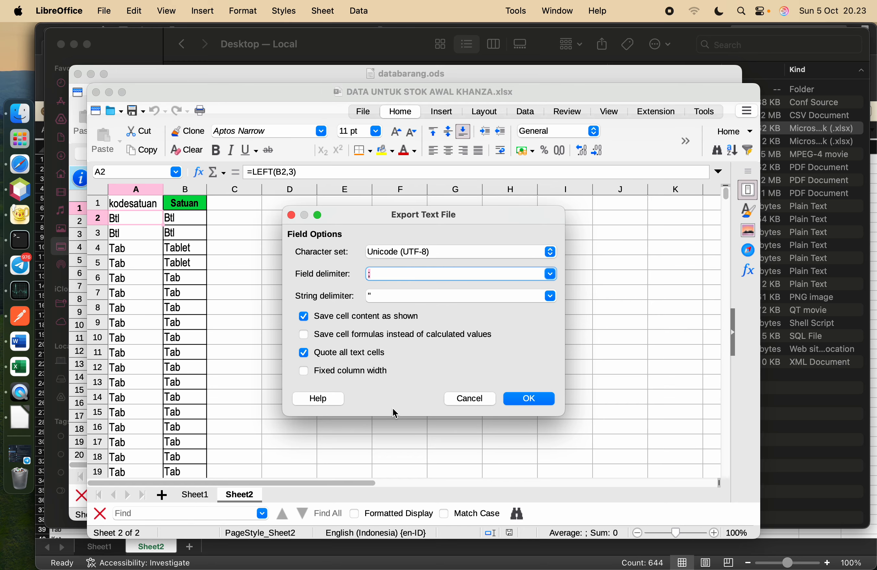
click(539, 399)
click(534, 338)
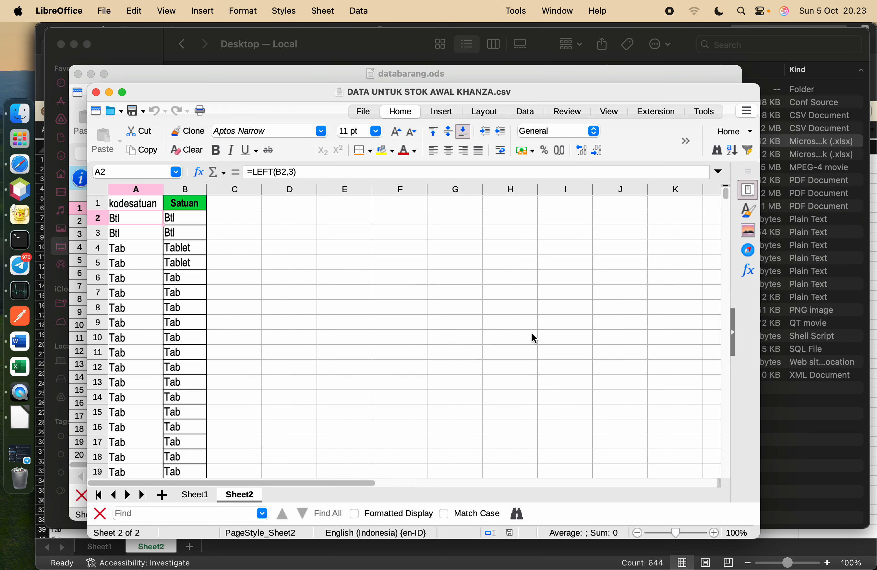
- Switch to Finder and open DATA UNTUK STOK AWAL KHANZA.csv from the Desktop with TextEdit
click(820, 420)
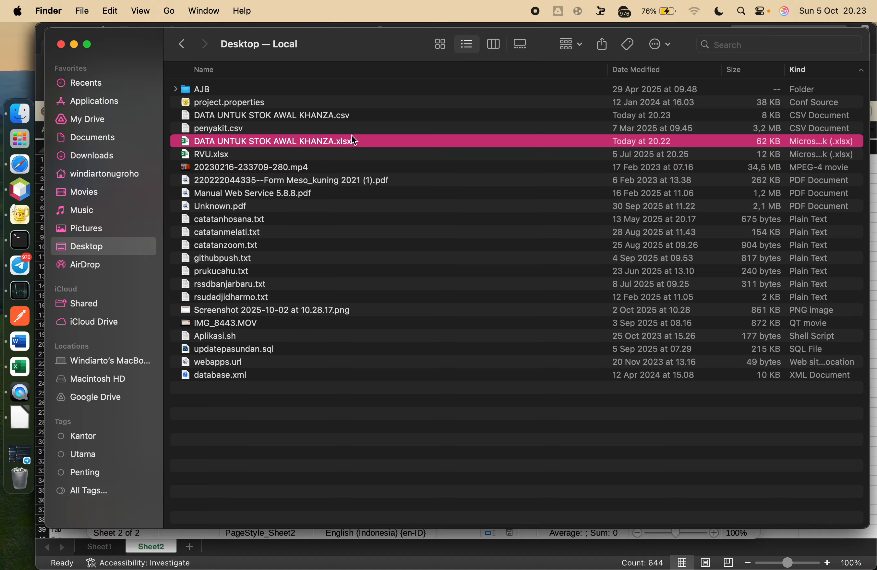
click(271, 115)
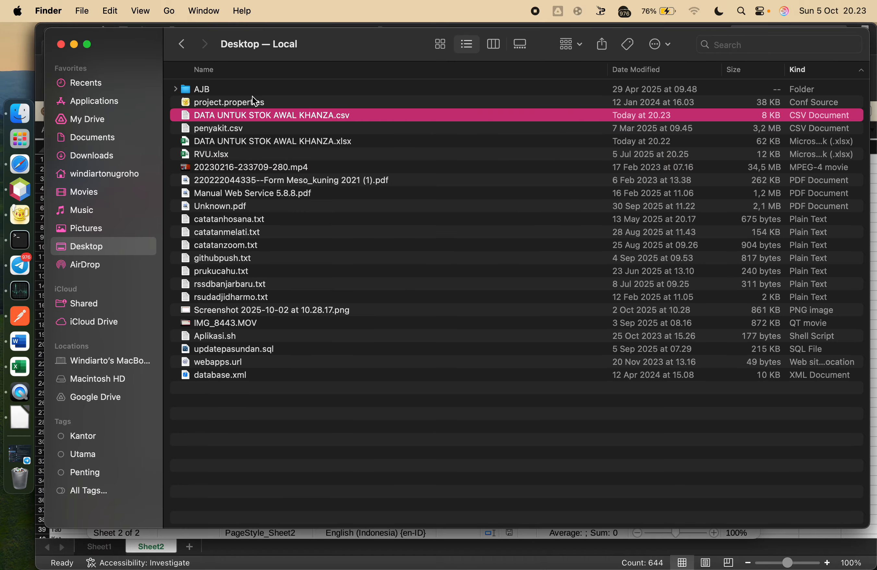
right_click(261, 115)
mouse_move(444, 133)
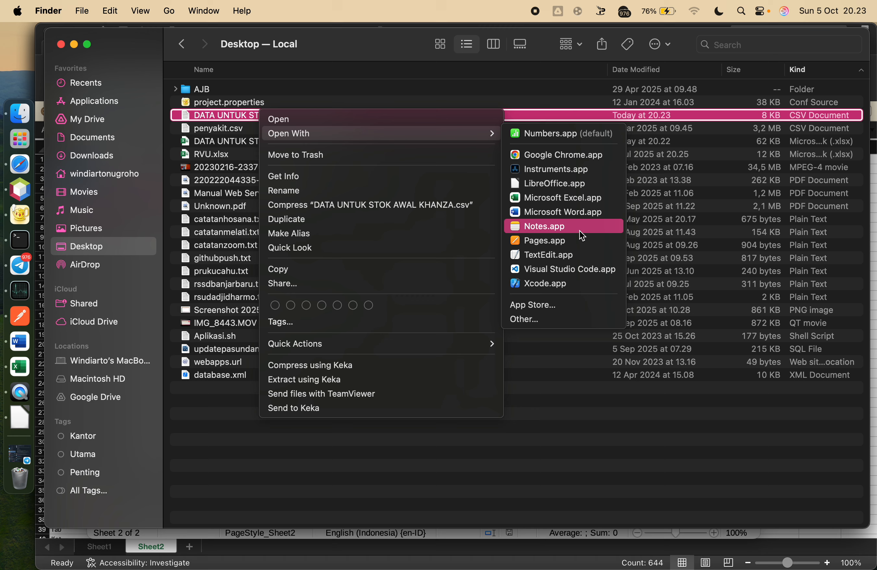
click(577, 255)
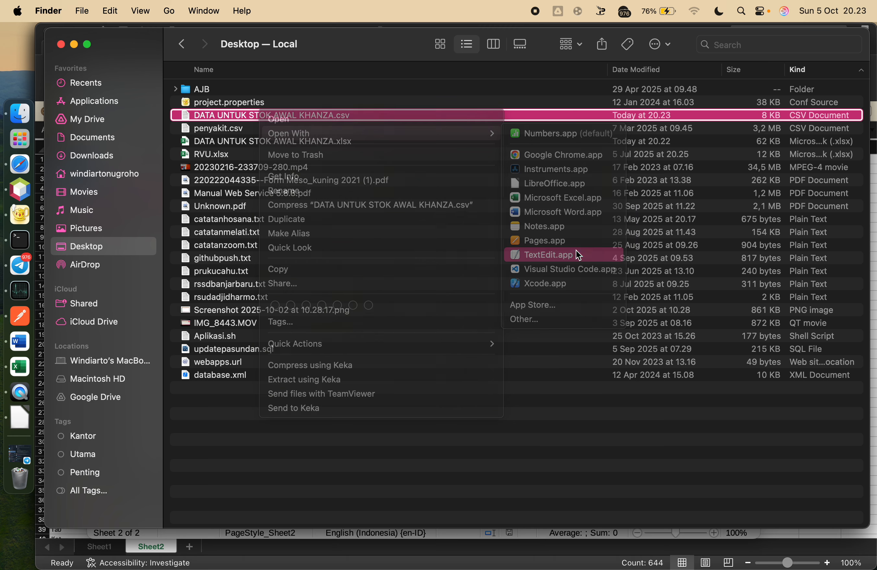
- Delete the "kodesatuan";"Satuan" header line from DATA UNTUK STOK AWAL KHANZA.csv and save the file
scroll(172, 97, down, 20)
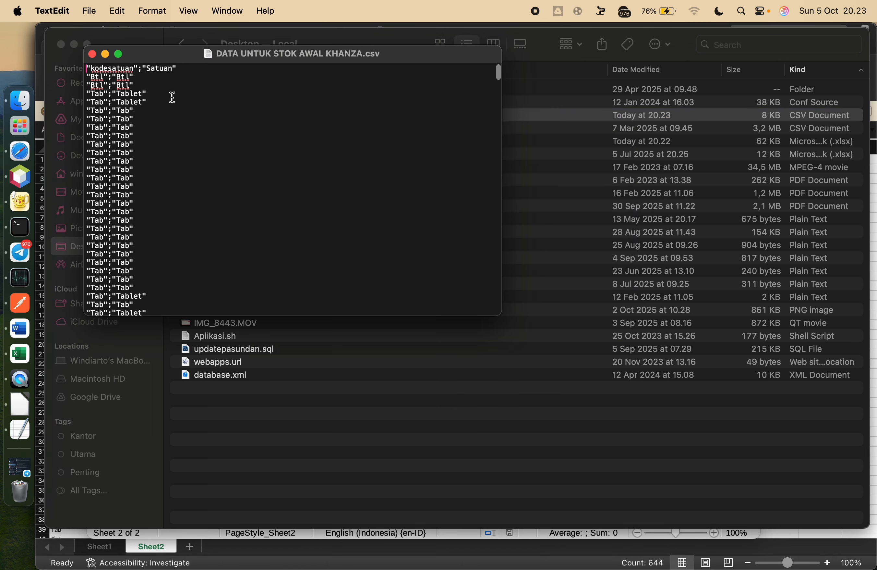
scroll(172, 97, up, 20)
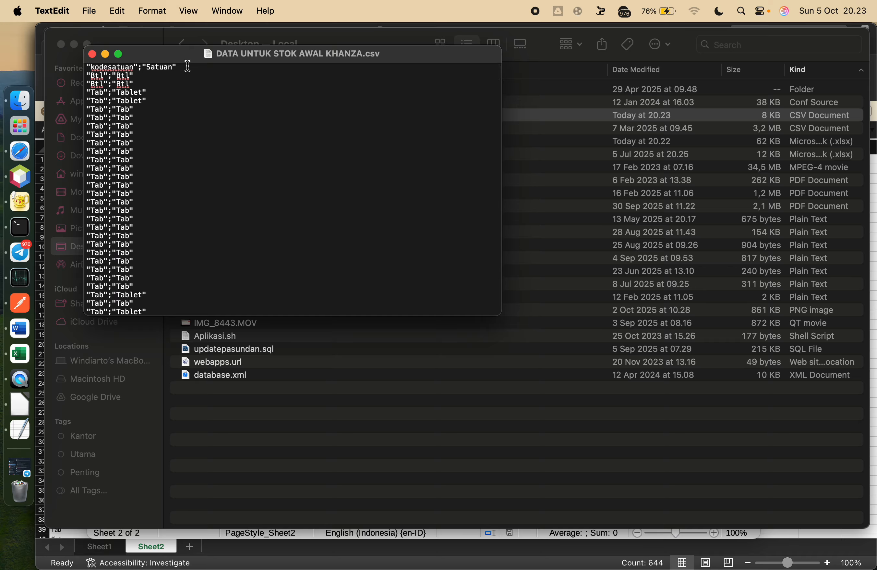
drag(188, 66, 76, 61)
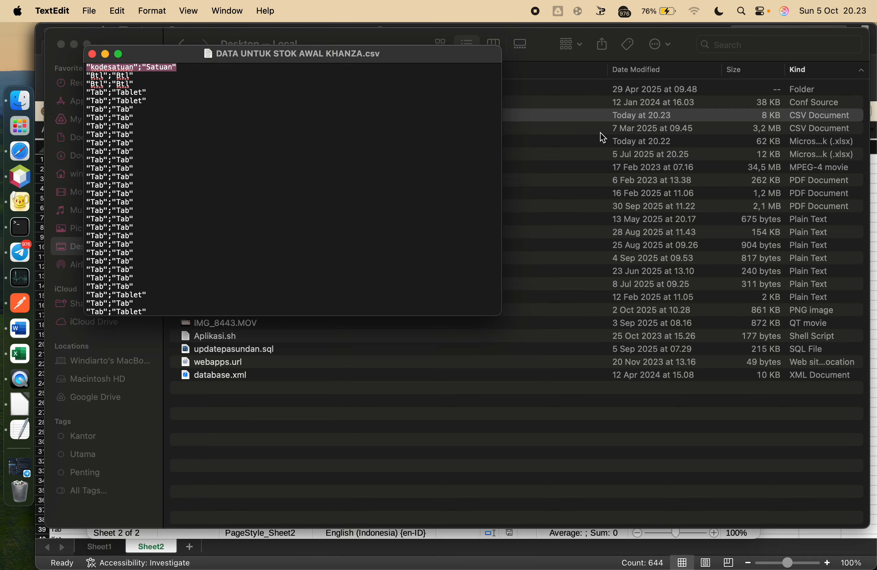
key(BackSpace)
key(shift+Down)
key(BackSpace)
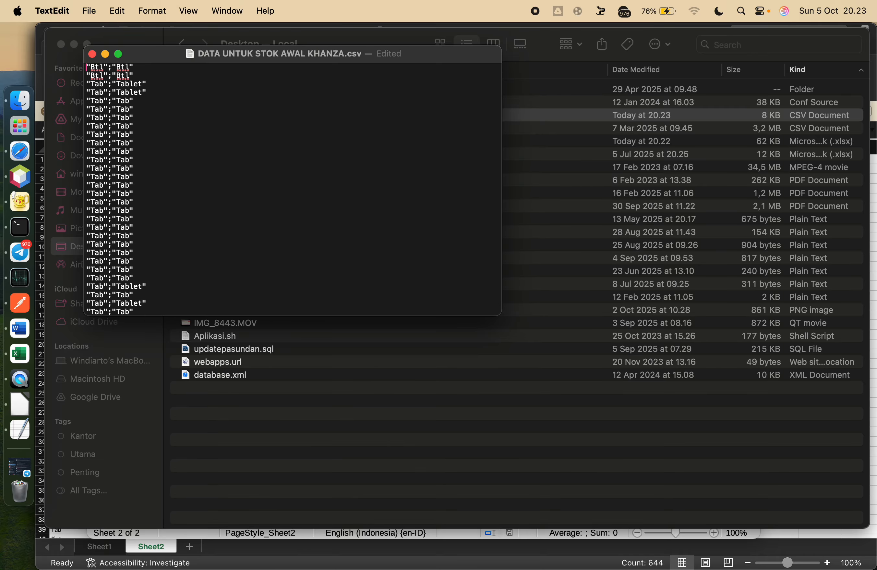
key(super+s)
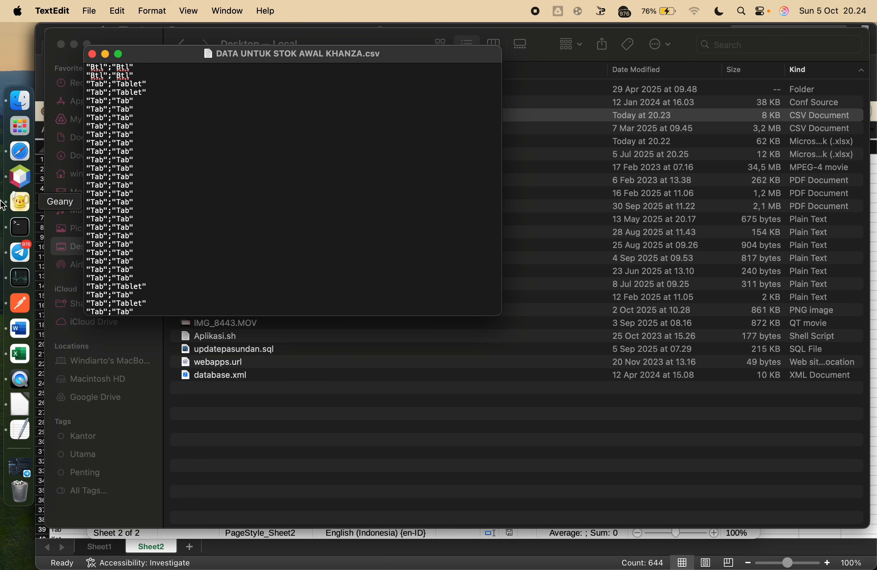
- Switch to phpMyAdmin in Safari and choose DATA UNTUK STOK AWAL KHANZA.csv as the file to import into the kodesatuan table
click(20, 151)
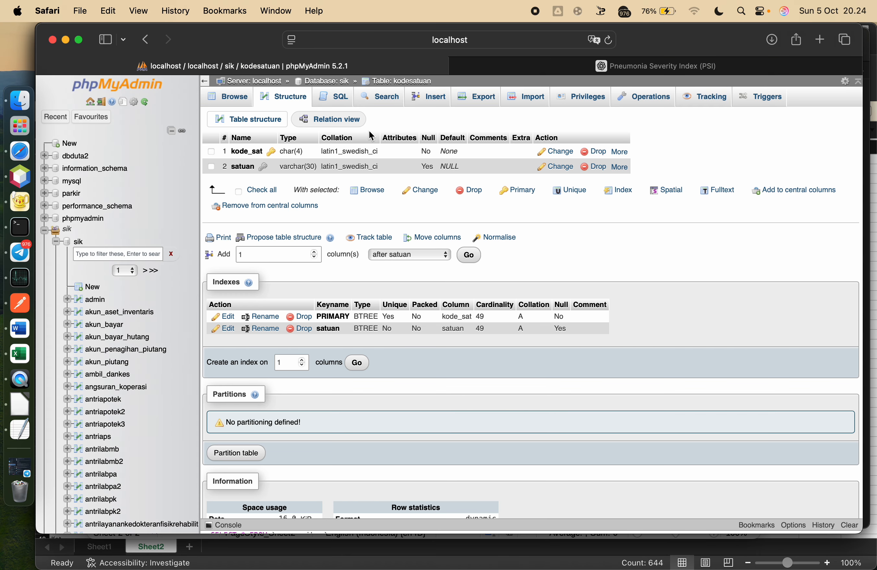
click(528, 97)
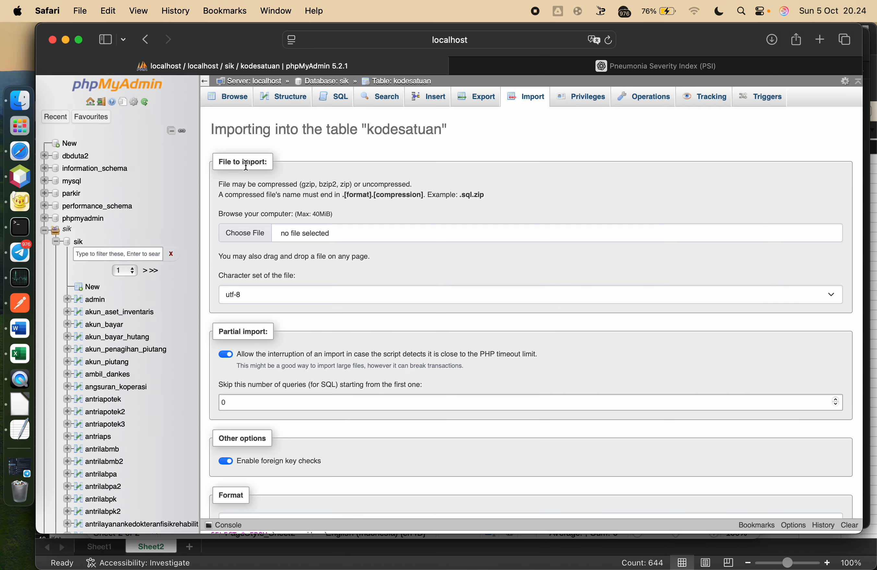
click(246, 233)
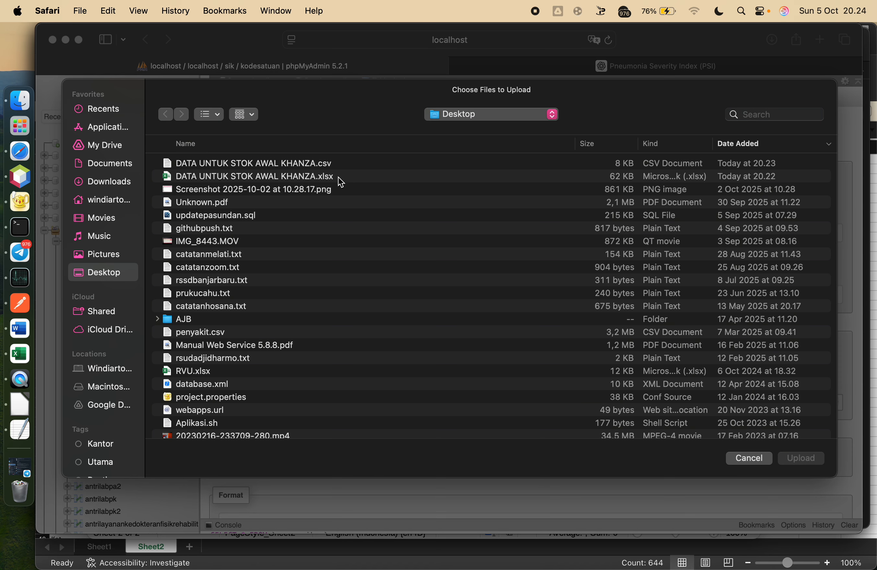
click(253, 165)
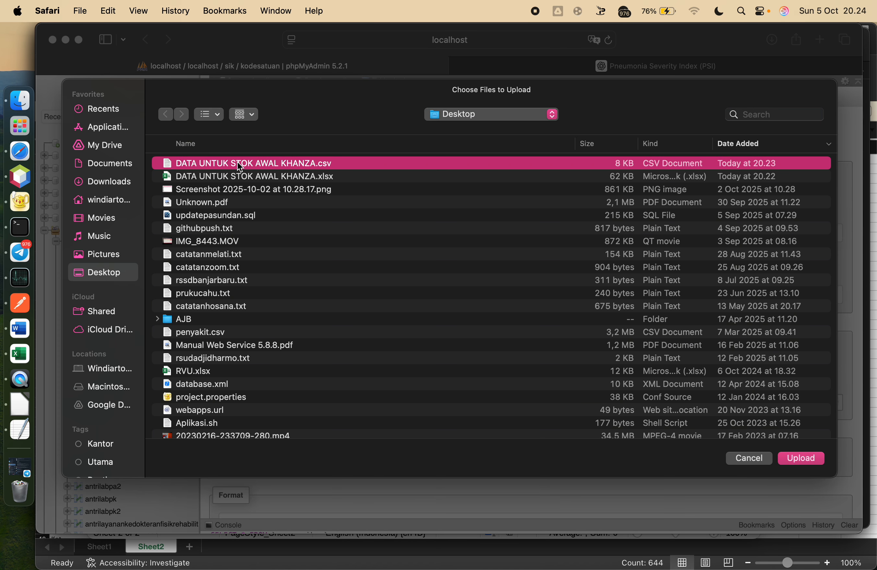
click(817, 461)
- Import the CSV with columns separated by a semicolon and "Do not abort on INSERT error" enabled
scroll(425, 340, down, 12)
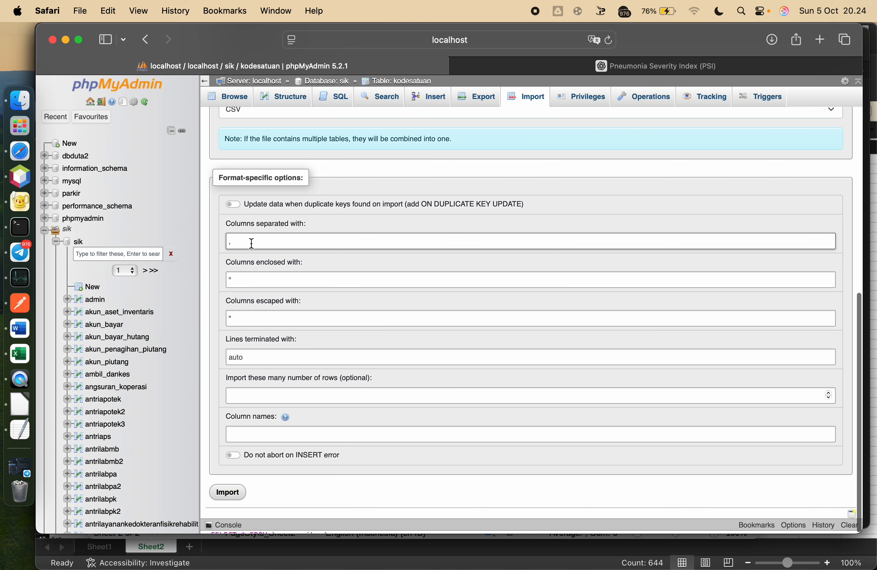
drag(240, 240, 171, 226)
text(;)
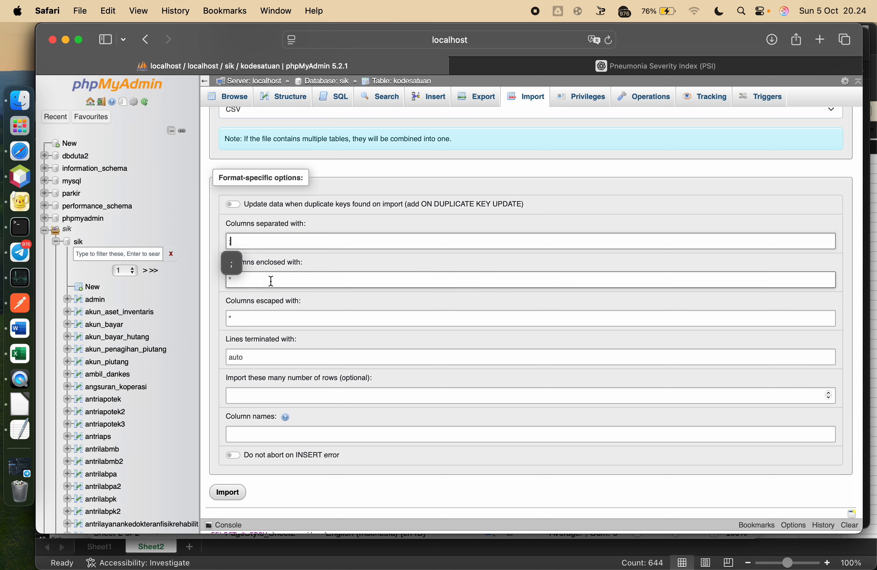
click(238, 456)
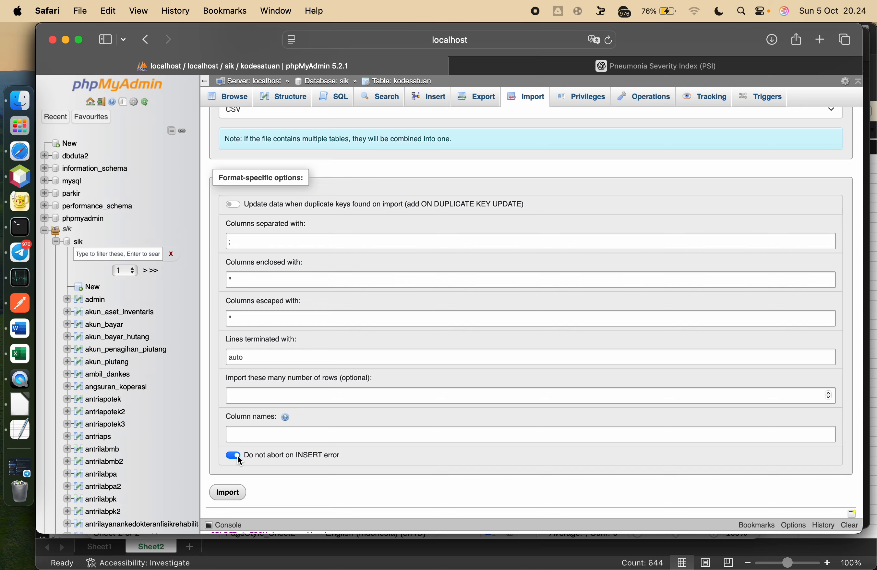
click(228, 493)
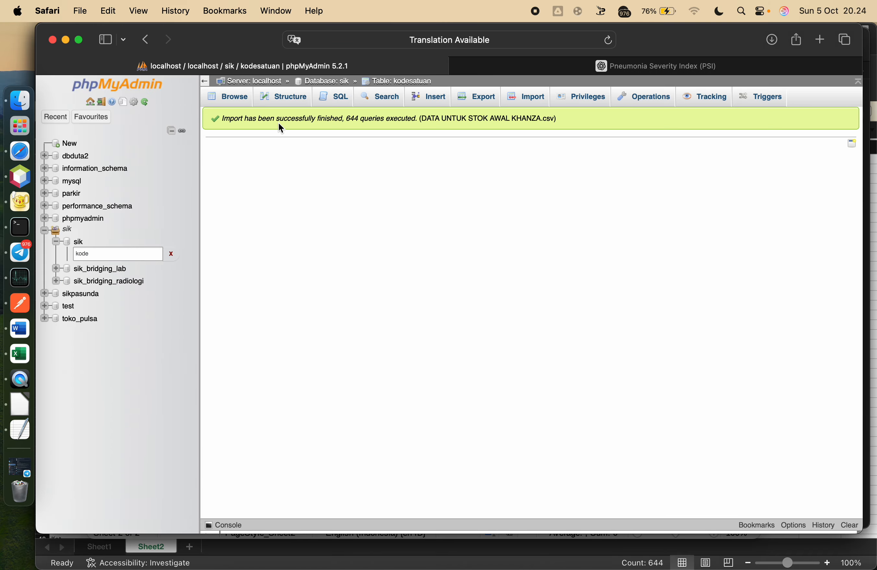
- Browse the kodesatuan table's records from the first page to the last to check the imported units
click(222, 96)
scroll(338, 240, down, 5)
scroll(339, 239, down, 3)
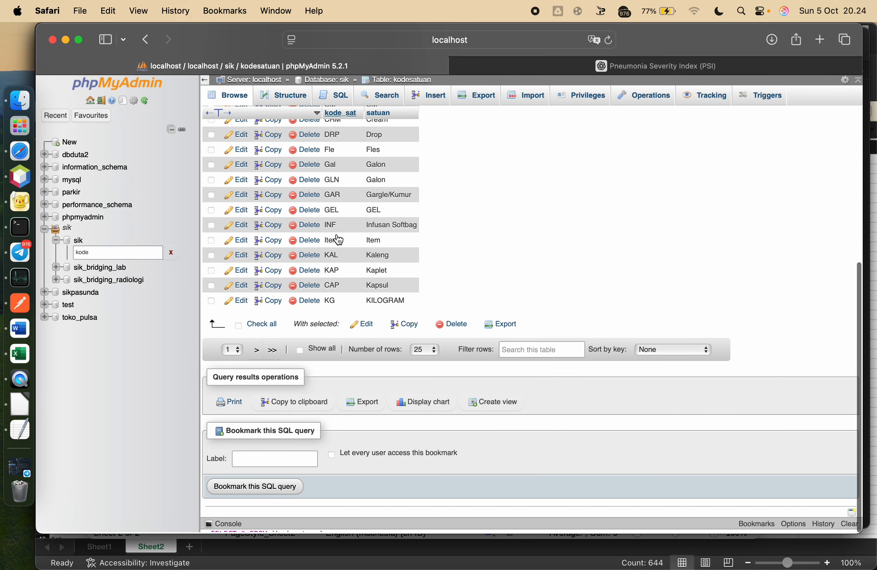
scroll(336, 234, up, 8)
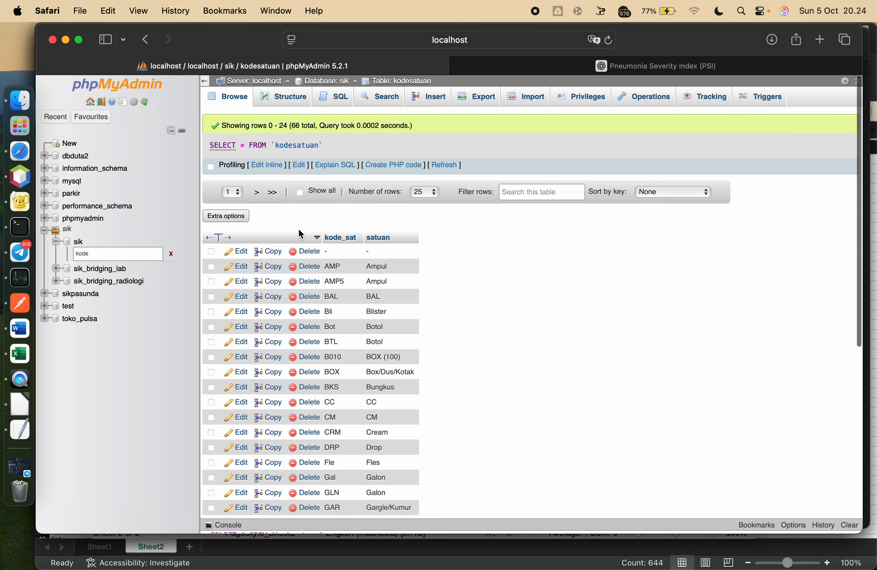
click(273, 192)
scroll(462, 364, down, 2)
scroll(463, 365, down, 2)
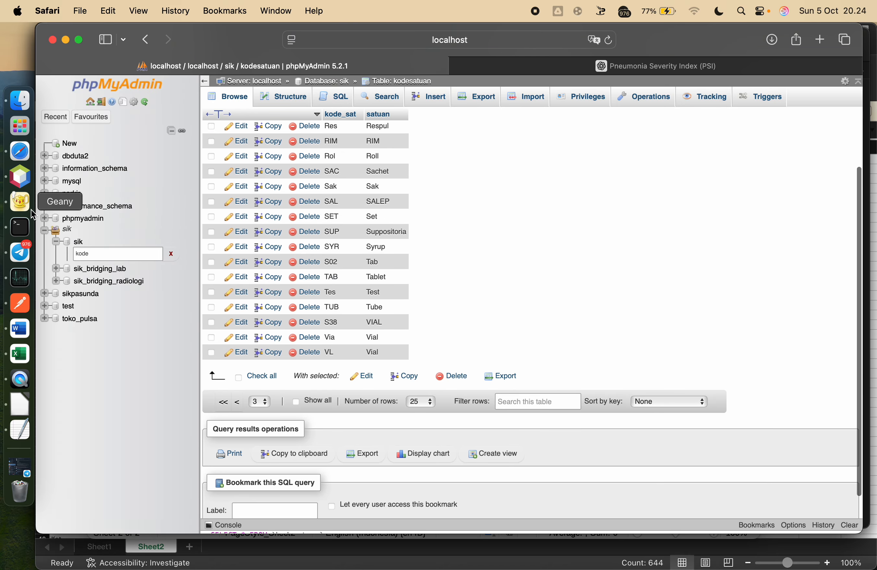
- Switch to Excel and review the kodesatuan and Satuan values down the rows of Sheet2
click(21, 353)
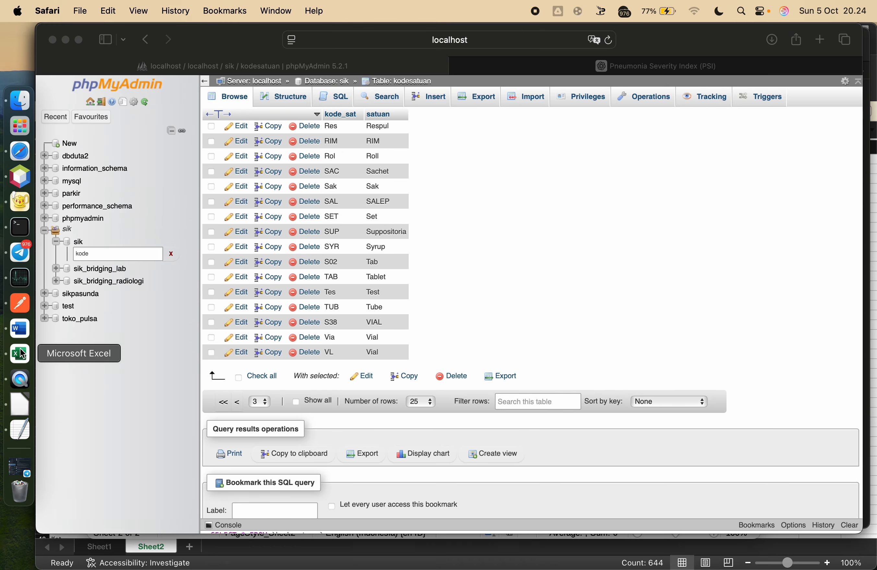
scroll(108, 323, down, 20)
scroll(108, 323, down, 20)
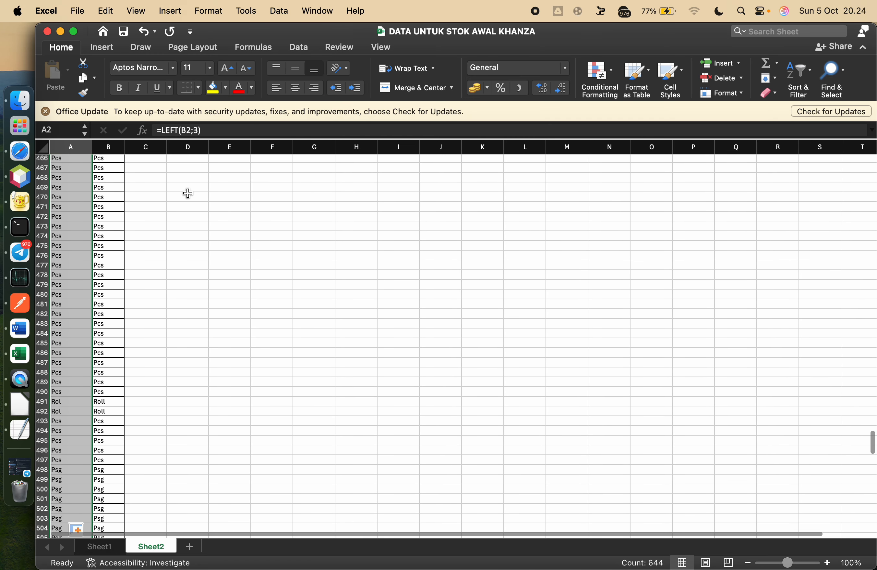
scroll(107, 219, up, 20)
scroll(108, 219, up, 10)
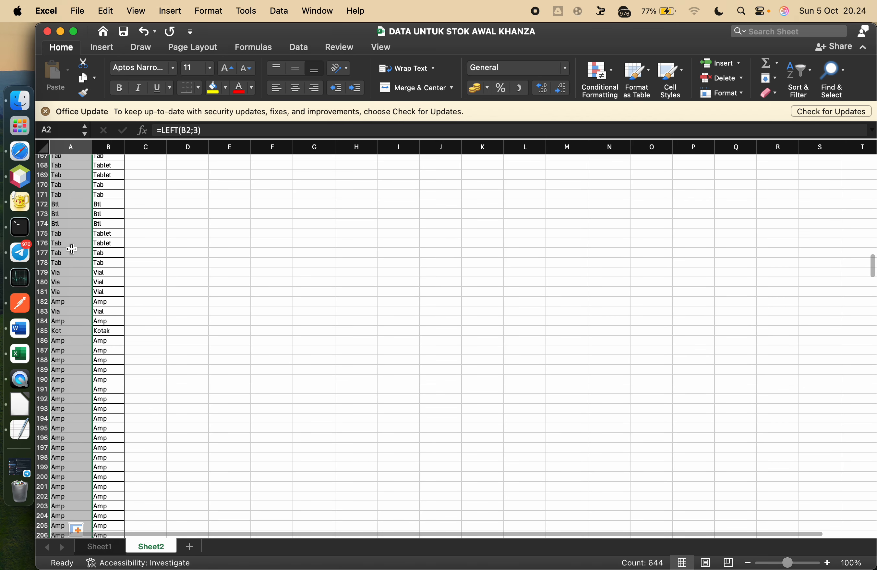
scroll(82, 233, up, 18)
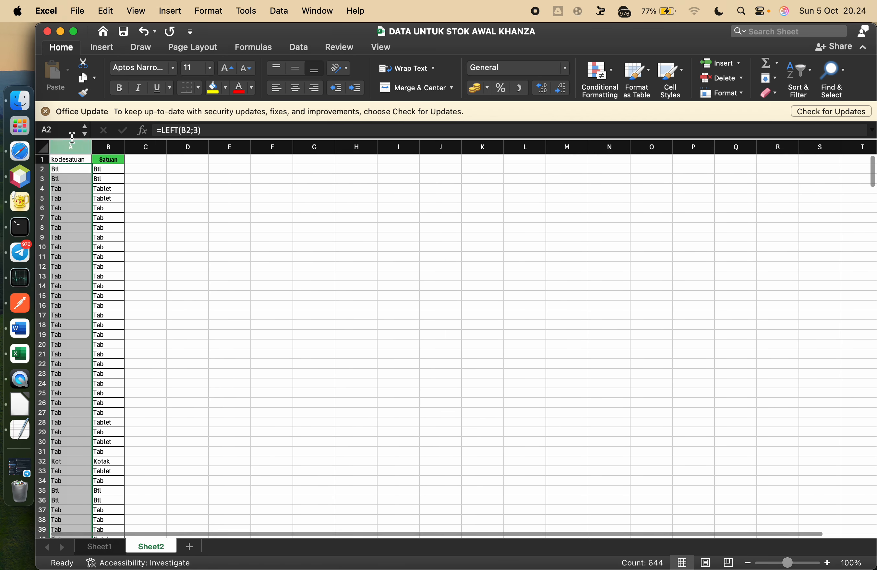
click(72, 146)
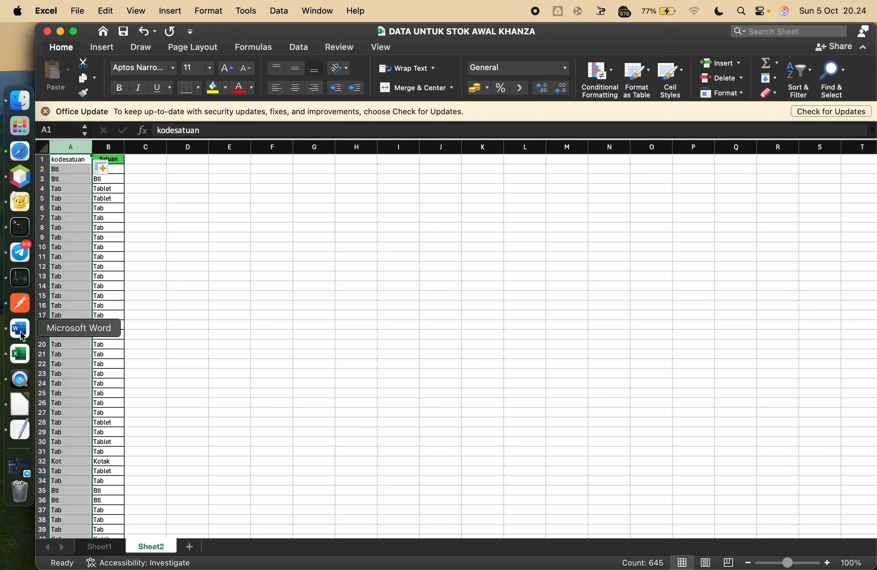
click(22, 358)
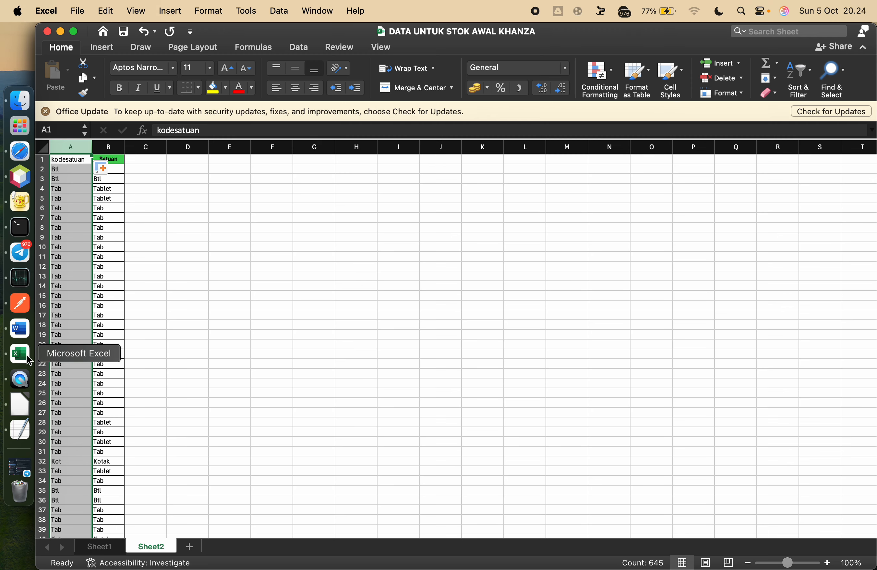
- Delete the empty row above the header row in Sheet1
click(106, 547)
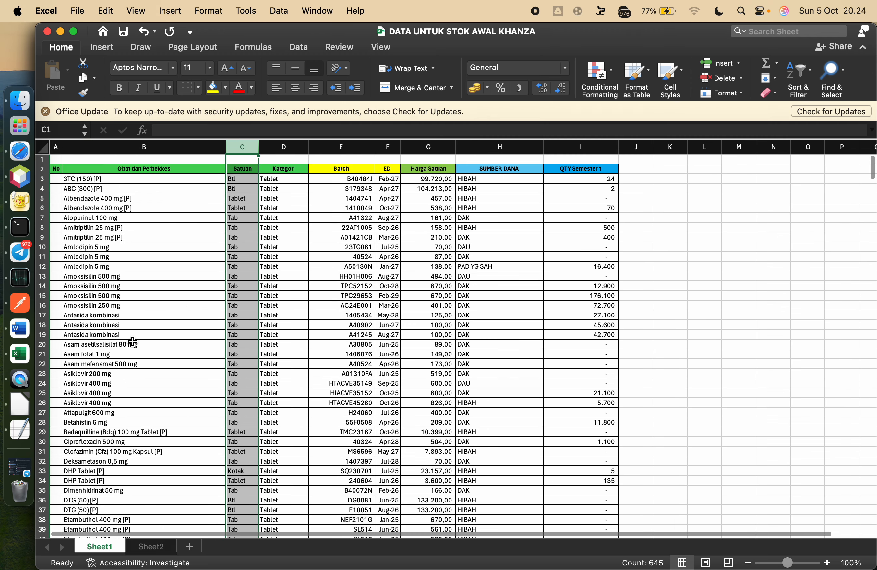
click(46, 159)
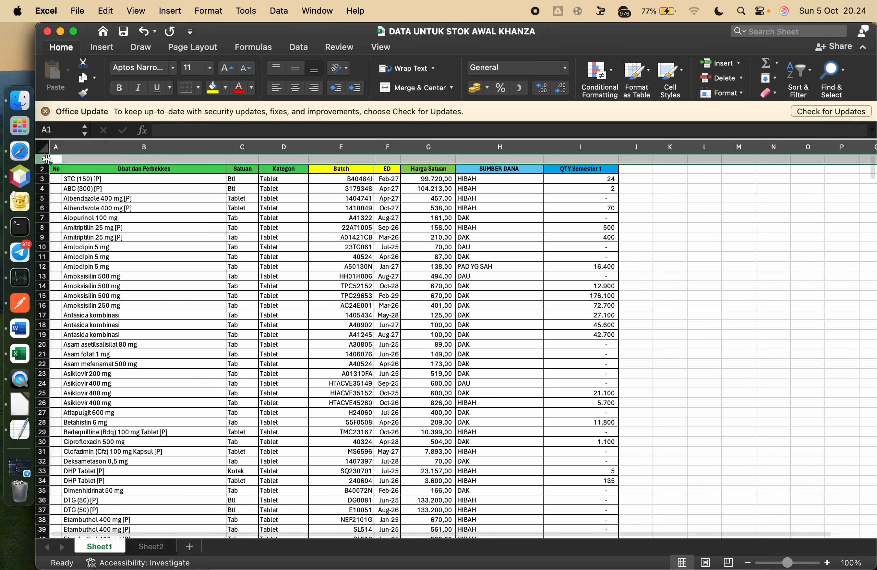
right_click(46, 159)
click(88, 248)
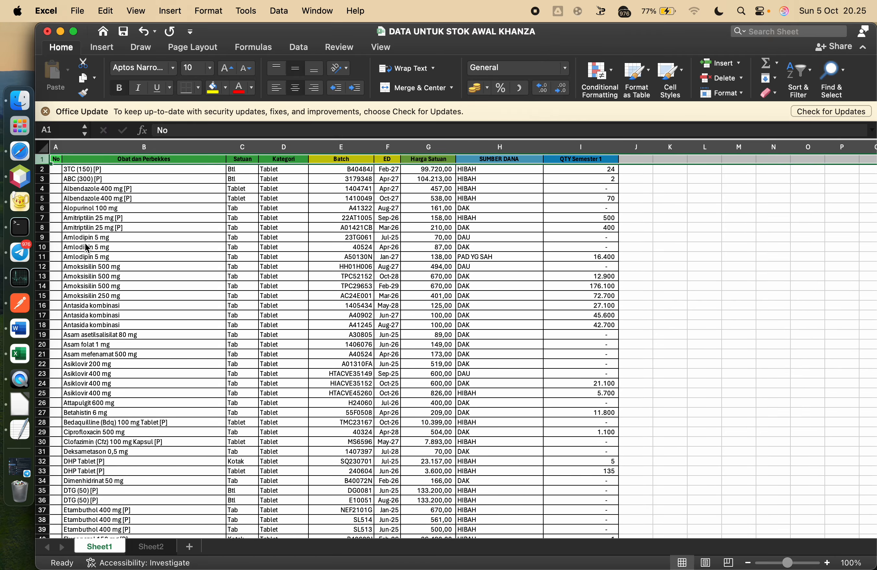
- Copy the whole kodesatuan column A of Sheet2
click(151, 547)
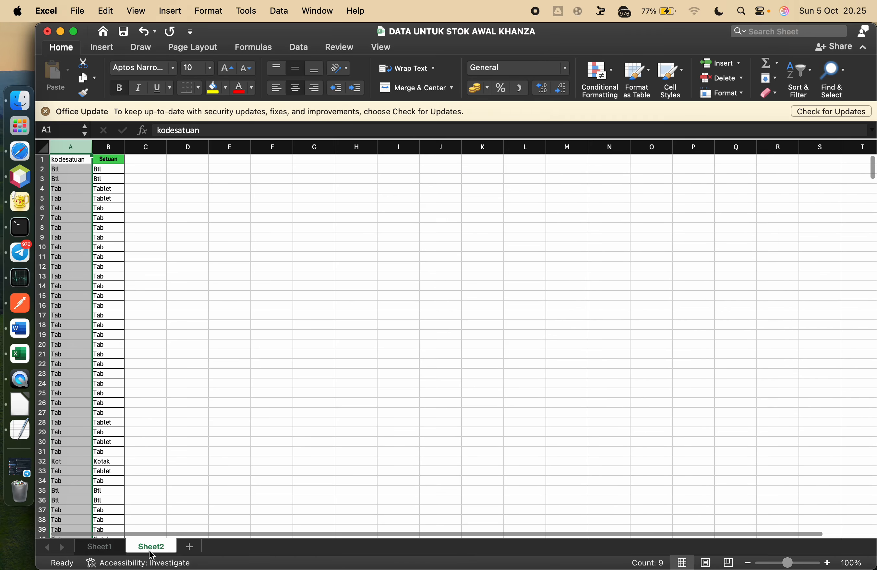
click(119, 147)
click(83, 147)
click(77, 146)
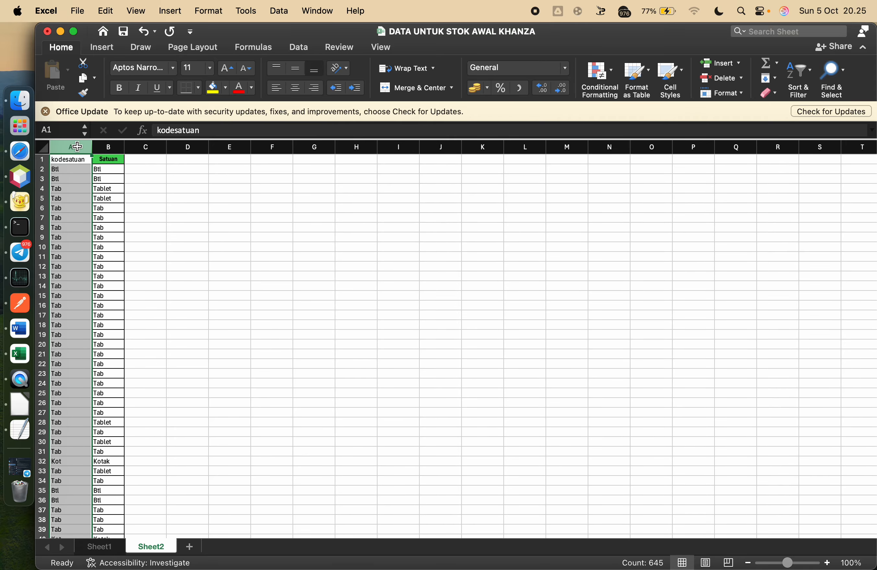
click(113, 146)
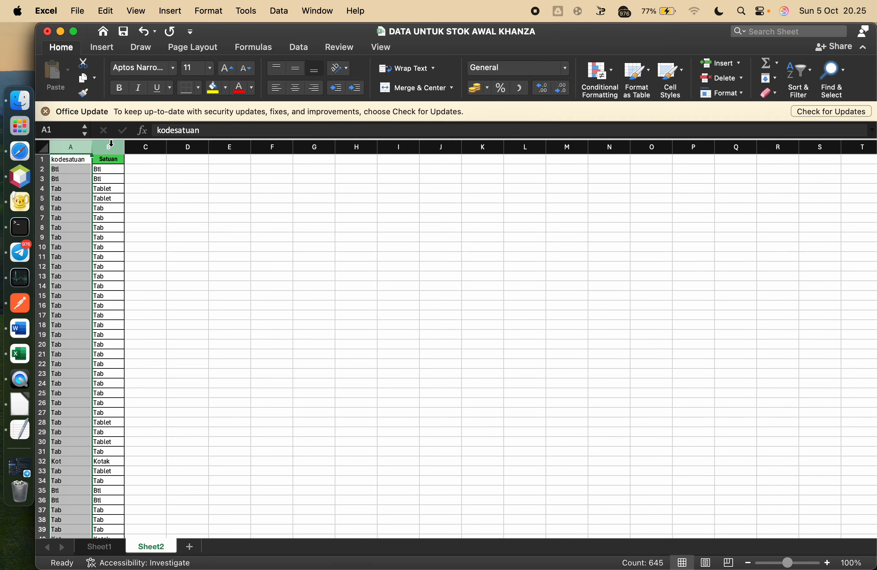
click(67, 150)
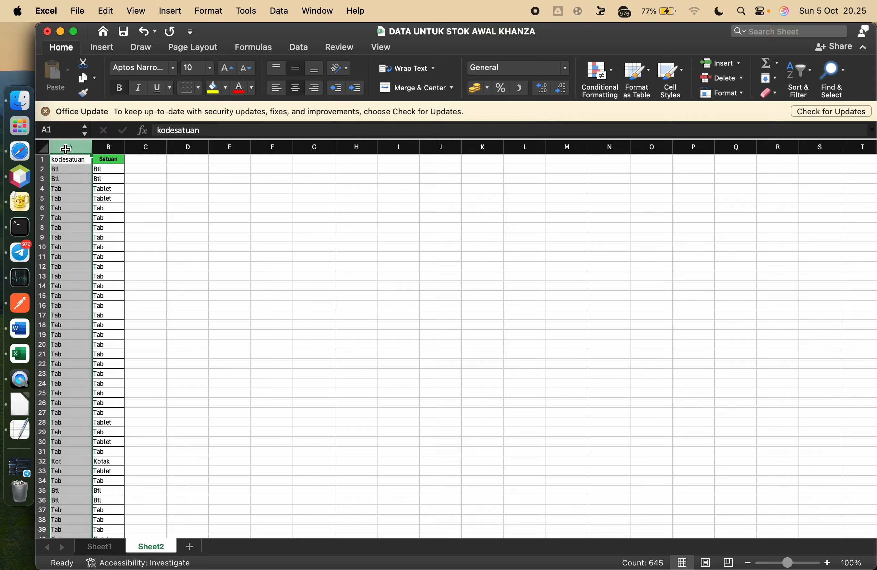
right_click(68, 150)
click(90, 174)
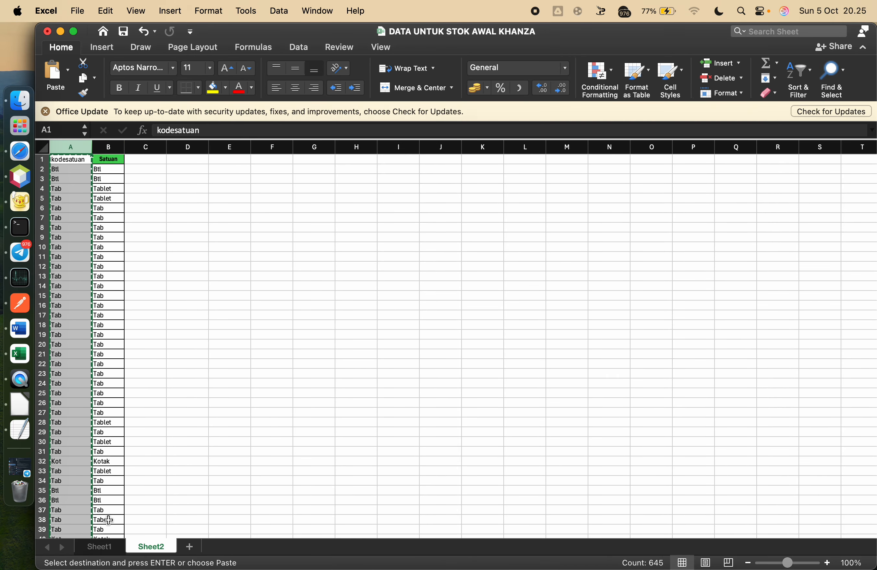
- Paste the copied column over the Satuan column C of Sheet1 using Paste Special with All and operation None
click(105, 546)
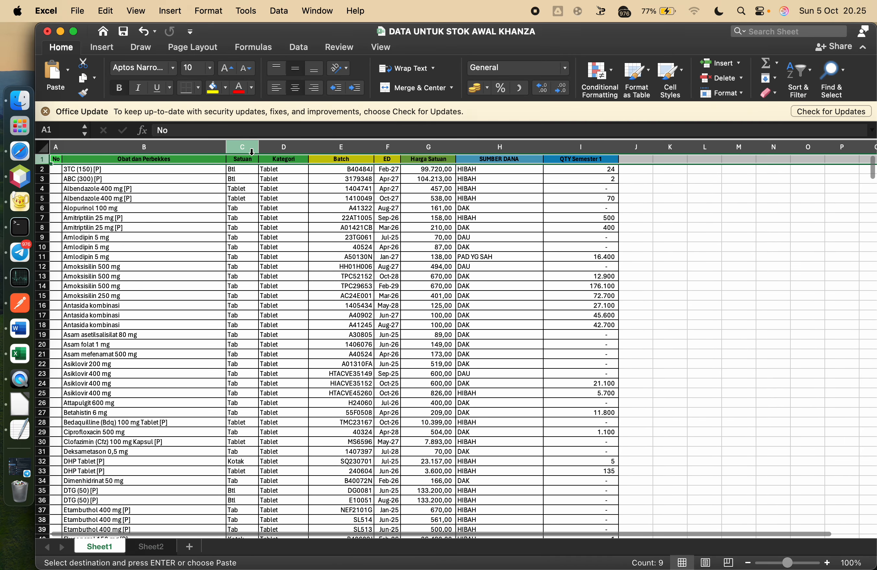
right_click(245, 148)
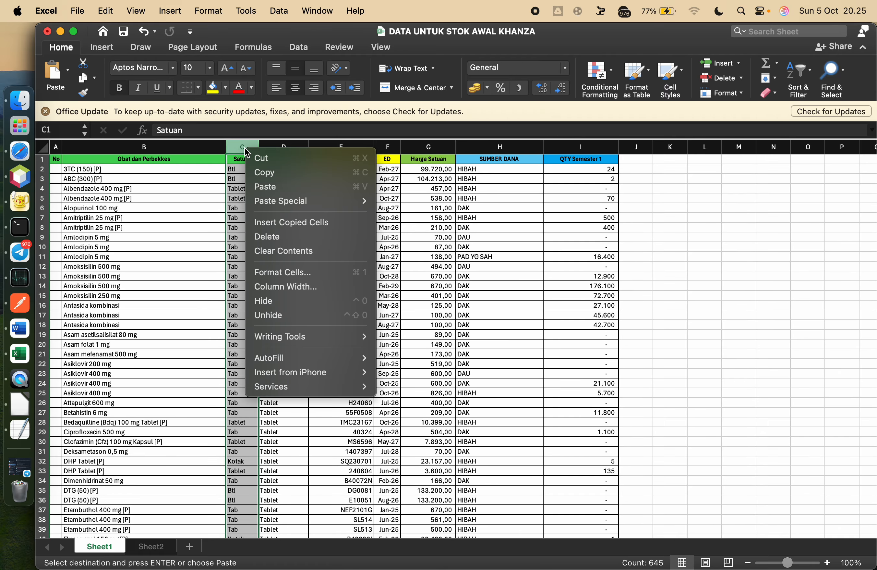
mouse_move(351, 201)
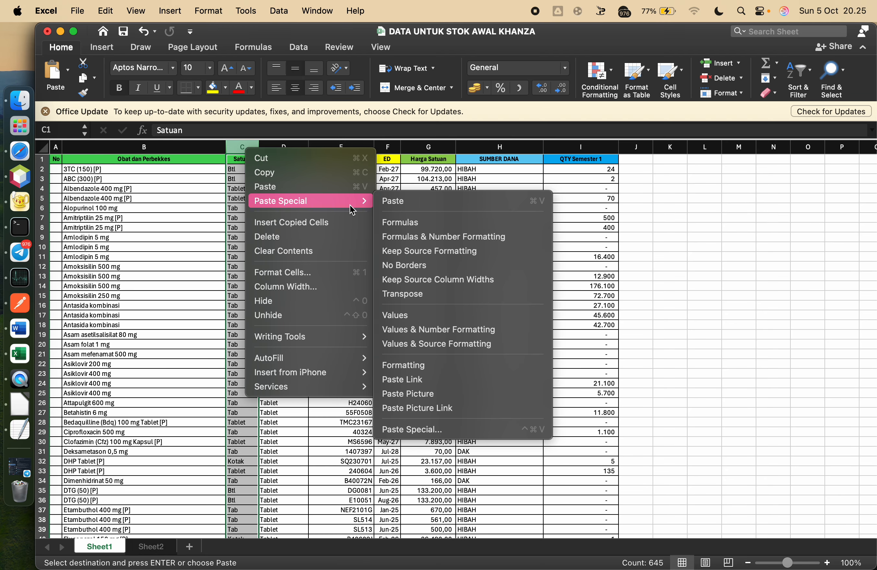
click(438, 430)
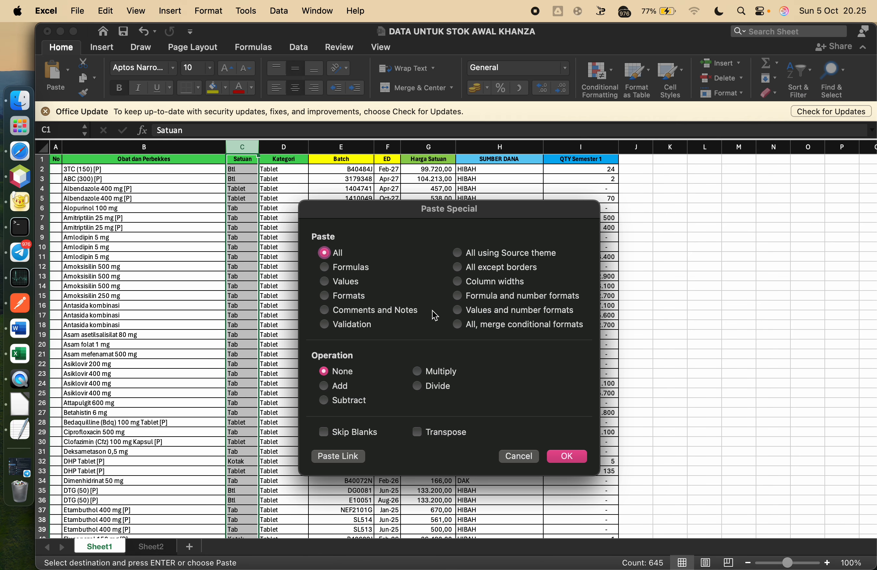
click(571, 460)
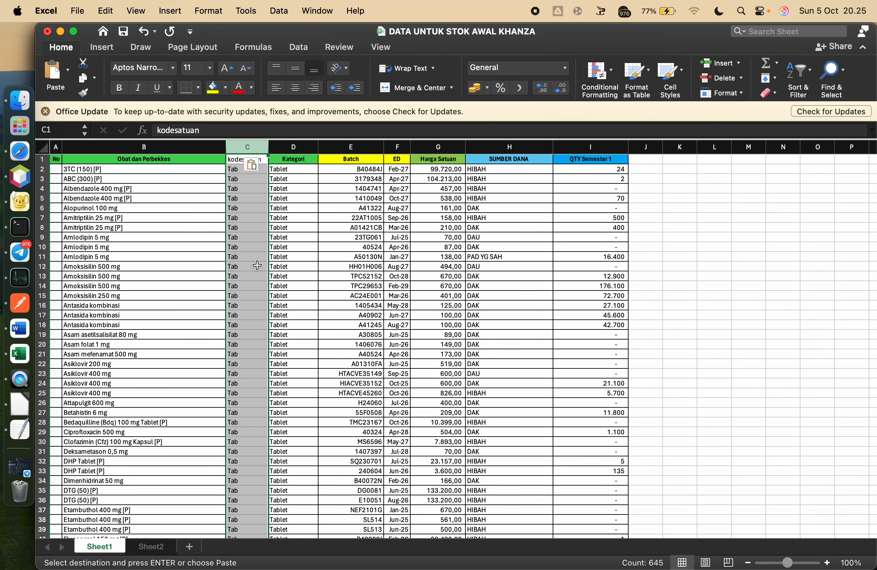
- Undo the last paste over column C of Sheet1
key(super+z)
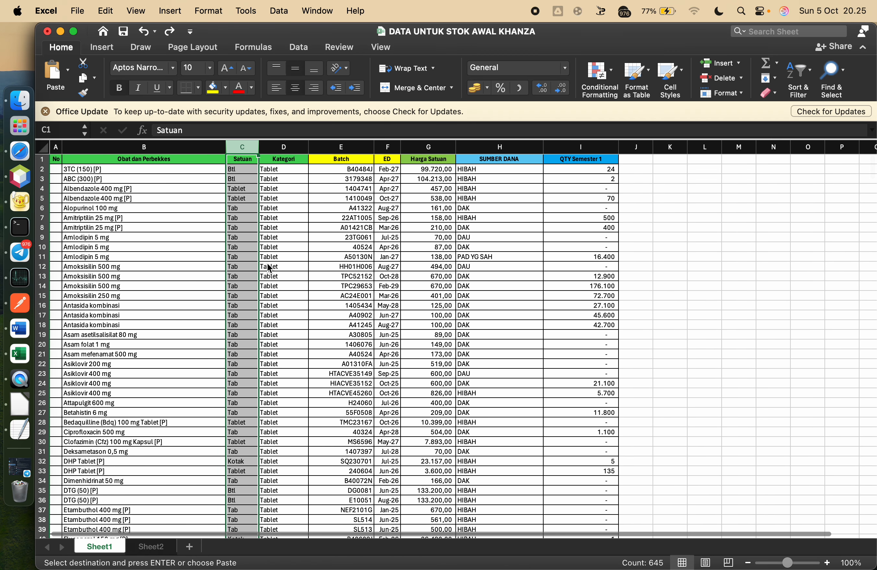
scroll(241, 197, down, 1)
scroll(241, 197, up, 1)
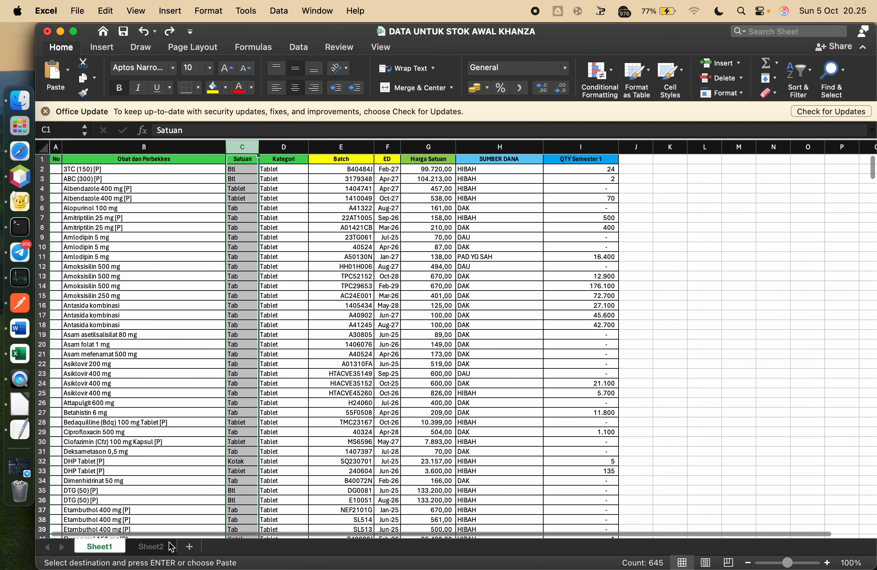
- Copy the whole kodesatuan column A of Sheet2 again
click(152, 547)
scroll(153, 298, down, 1)
scroll(153, 298, up, 1)
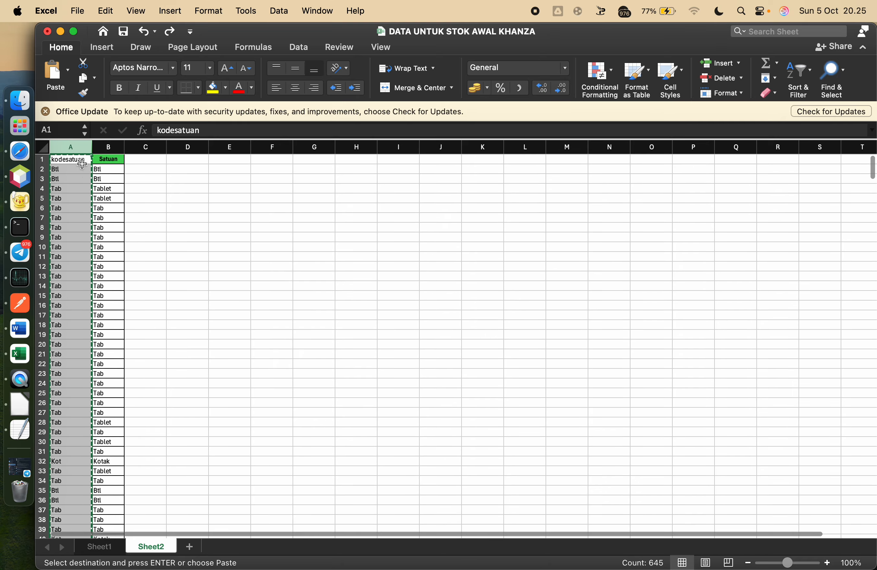
right_click(73, 145)
click(92, 170)
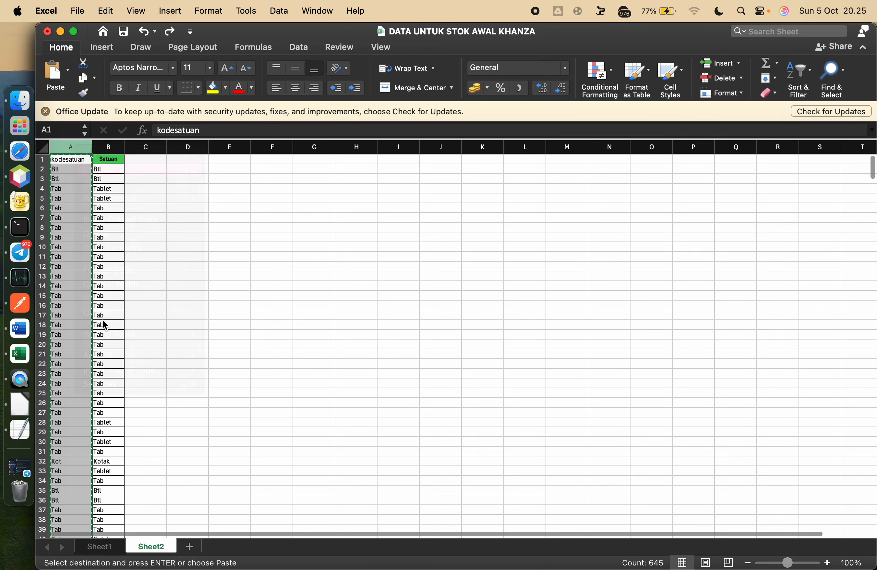
- Paste the copied unit codes as values only over the Satuan column C of Sheet1 and check the rows
click(99, 547)
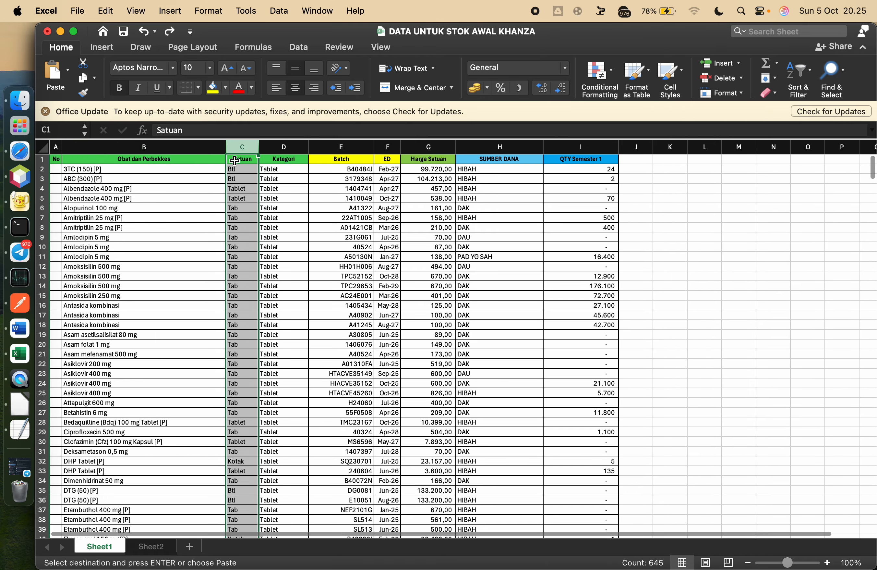
right_click(244, 147)
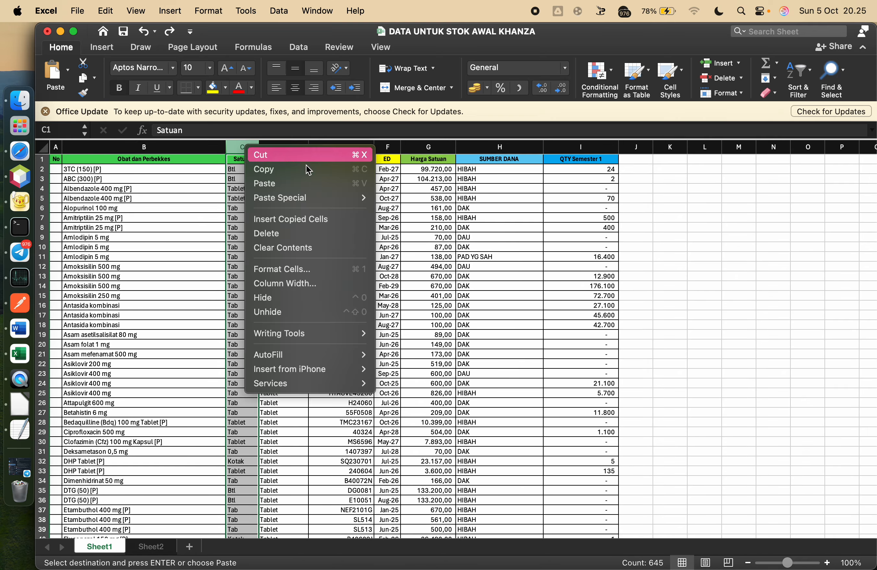
mouse_move(338, 206)
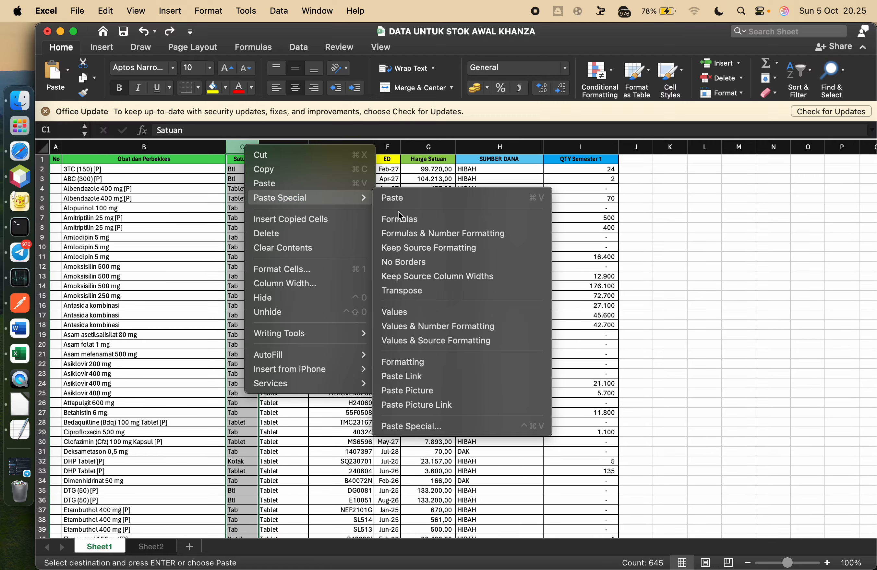
click(420, 306)
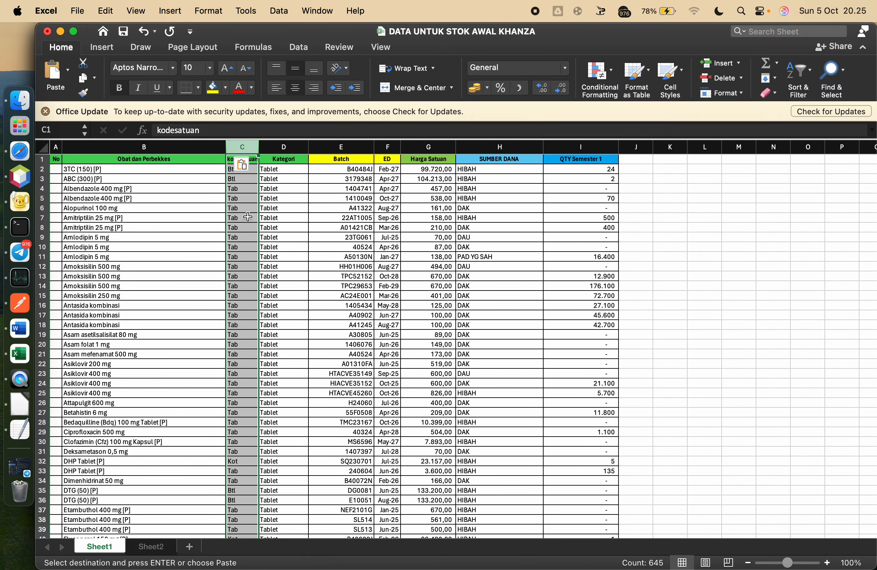
click(242, 246)
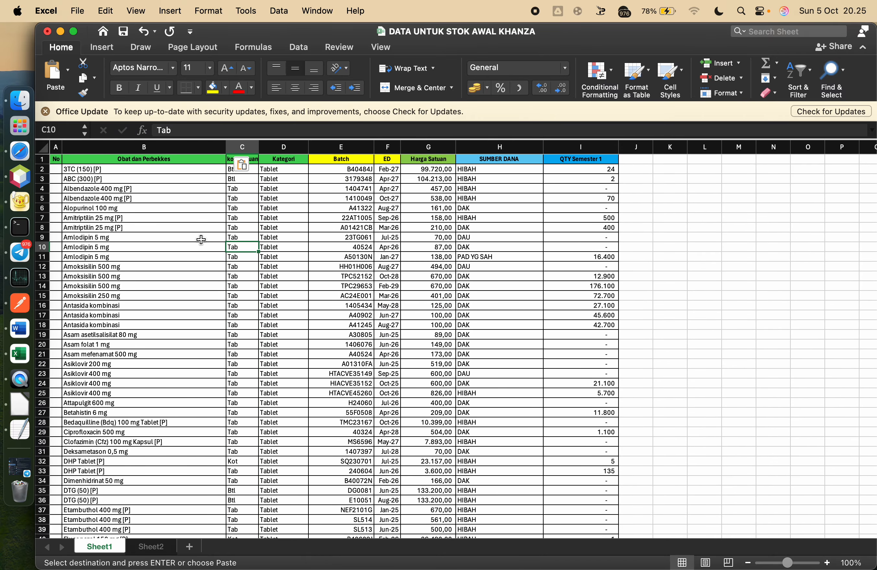
scroll(301, 305, down, 20)
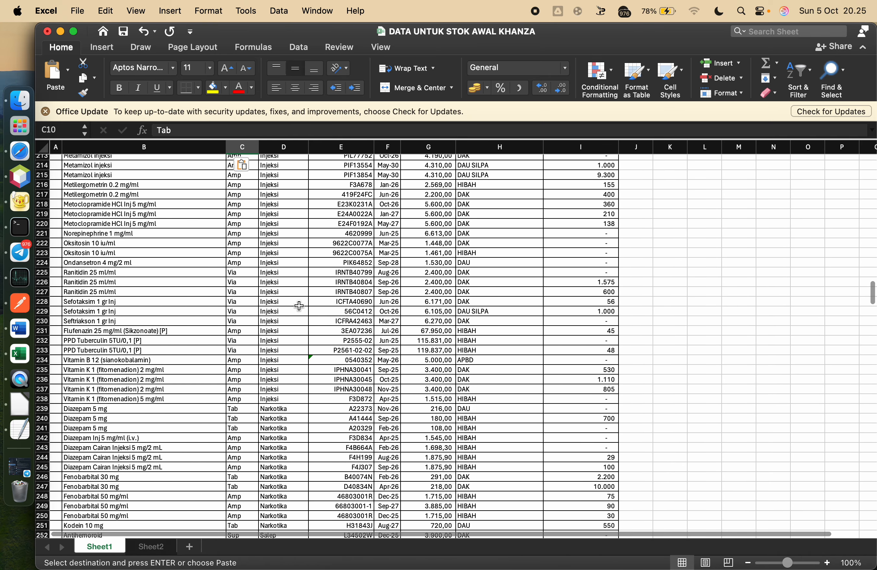
scroll(299, 306, up, 20)
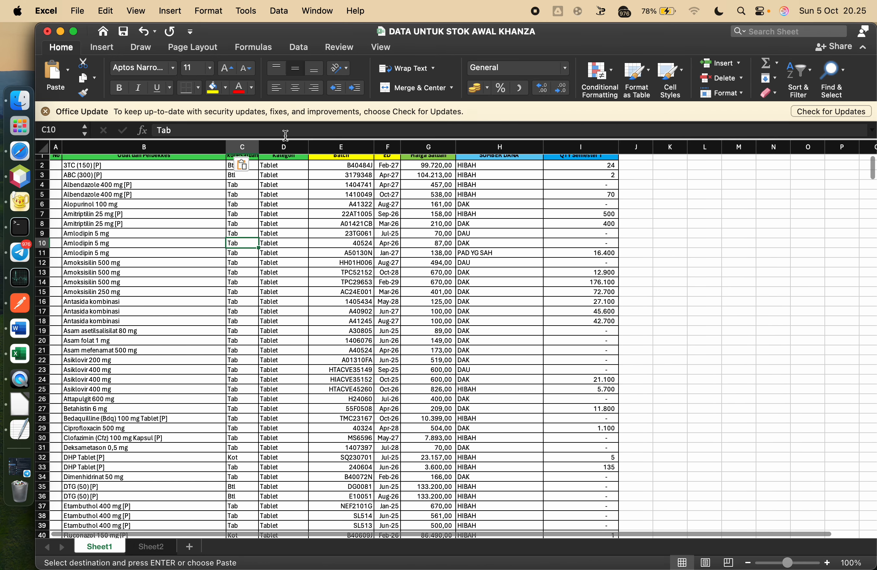
- Copy the whole Kategori column D of Sheet1
click(284, 147)
right_click(285, 146)
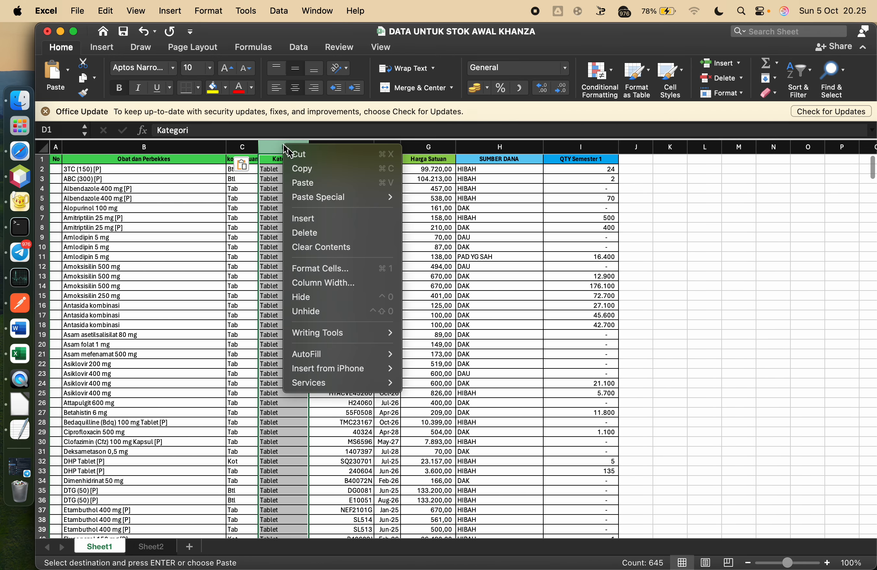
click(303, 171)
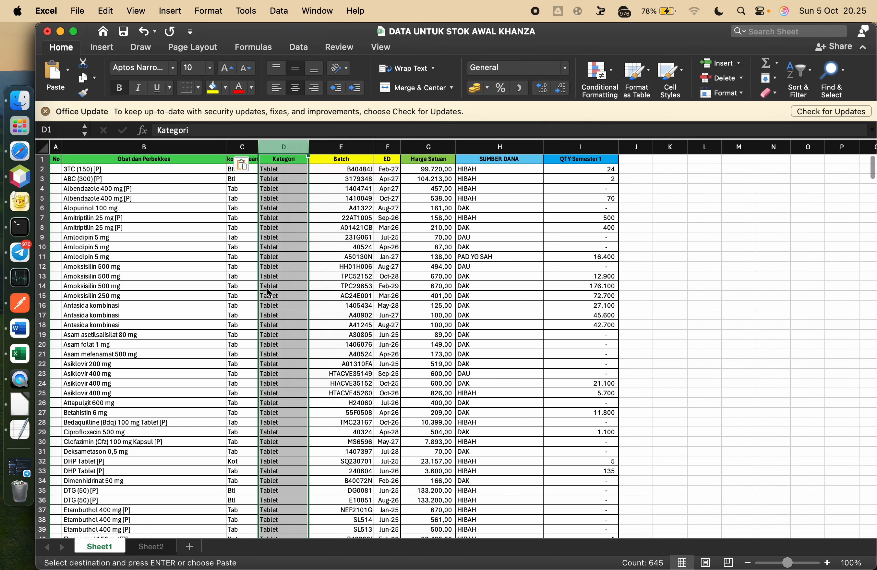
- Paste the copied Kategori column as values over the Satuan column B of Sheet2 and check the resulting codes
click(165, 547)
click(116, 147)
right_click(116, 147)
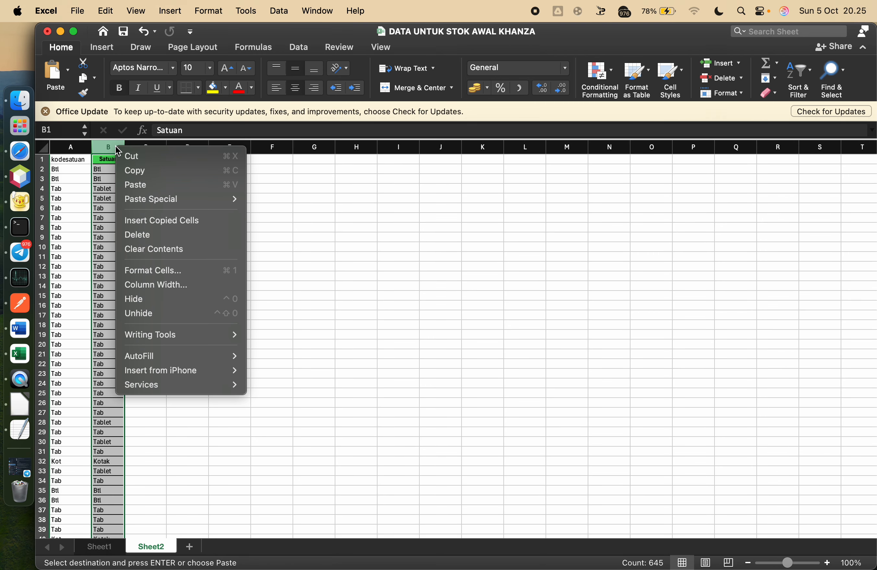
mouse_move(157, 203)
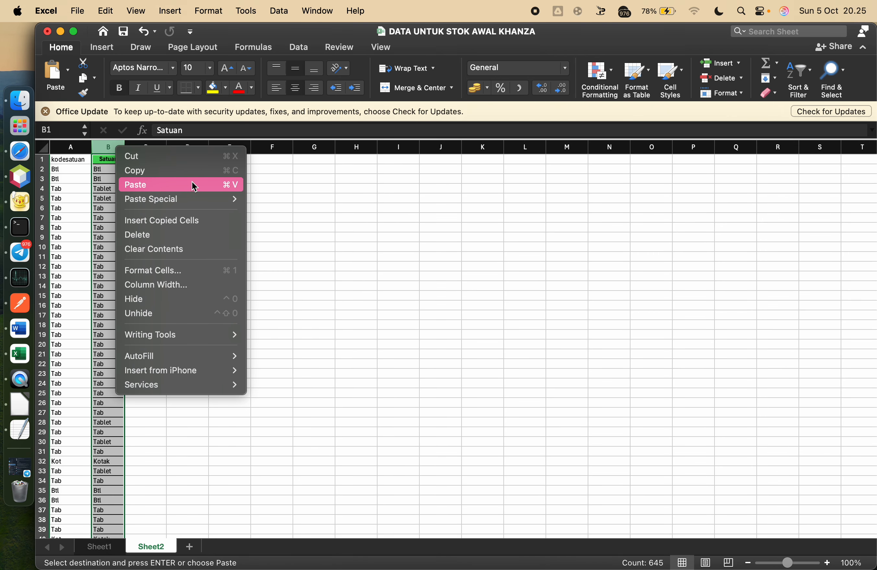
mouse_move(224, 200)
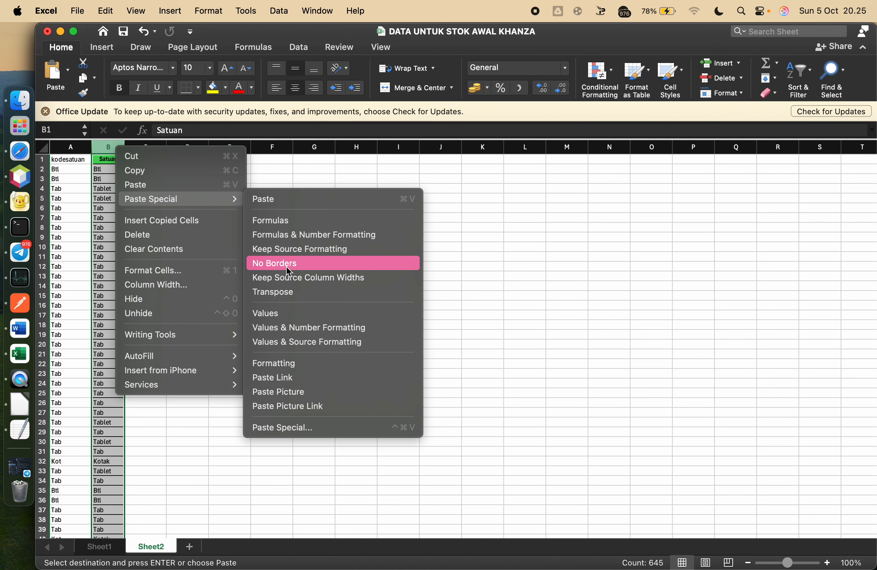
click(292, 315)
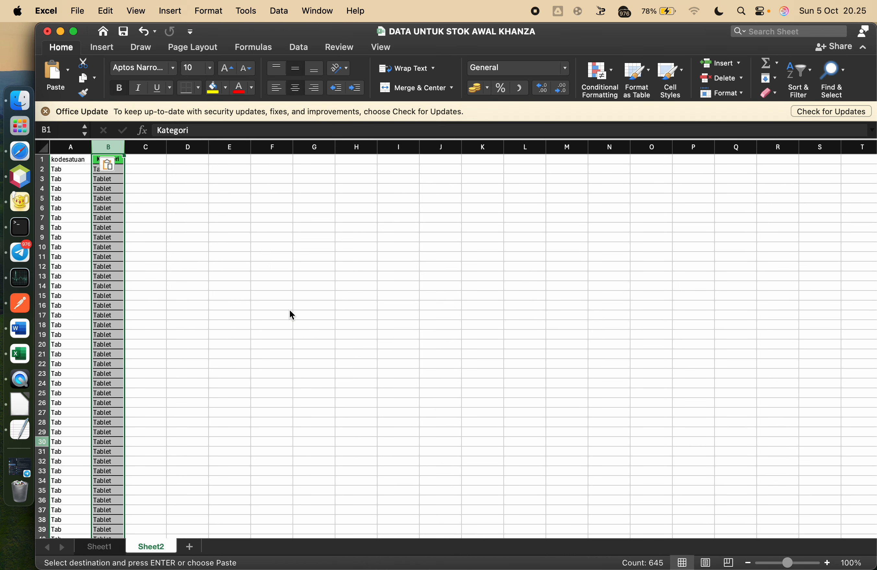
scroll(113, 251, down, 5)
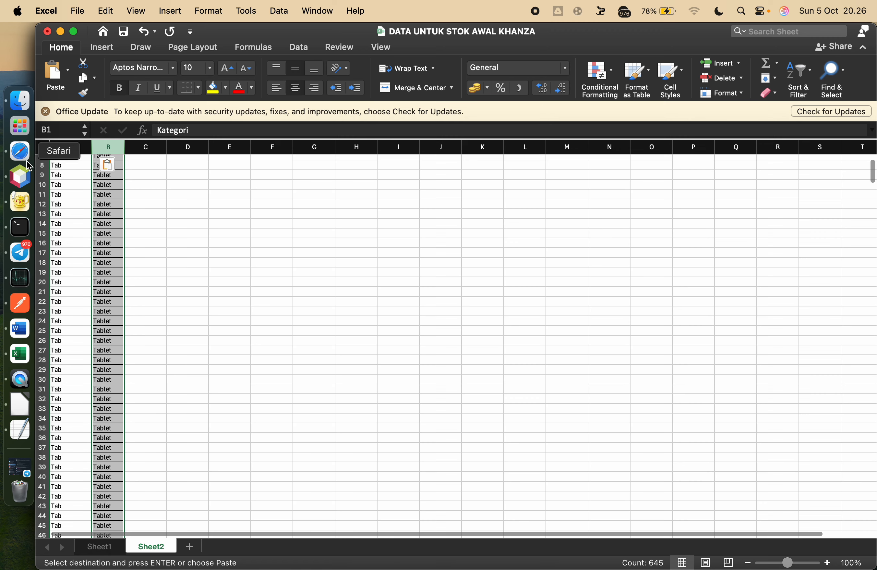
scroll(143, 252, up, 5)
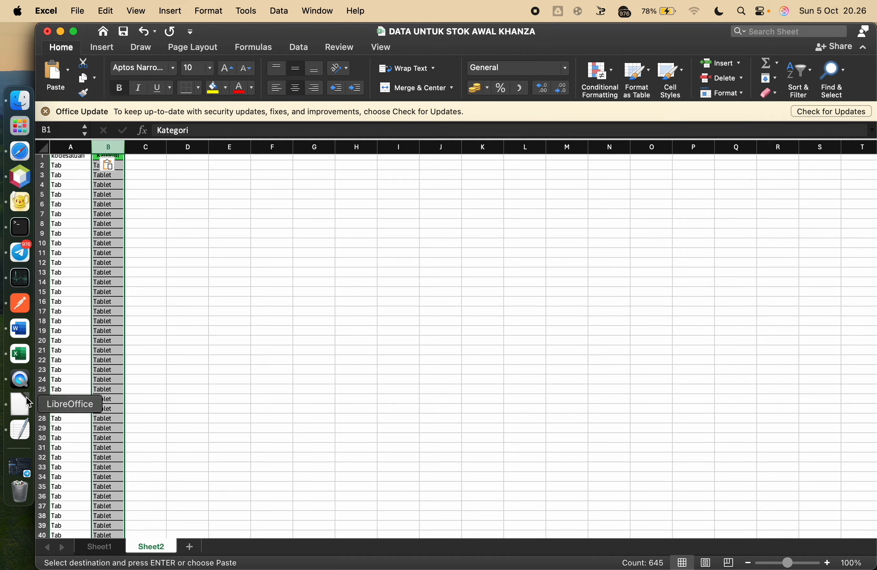
- Compare Sheet1 with Sheet2, and with Sheet2 active save the workbook as kategori on the Desktop in Excel Workbook (.xlsx) format
click(98, 549)
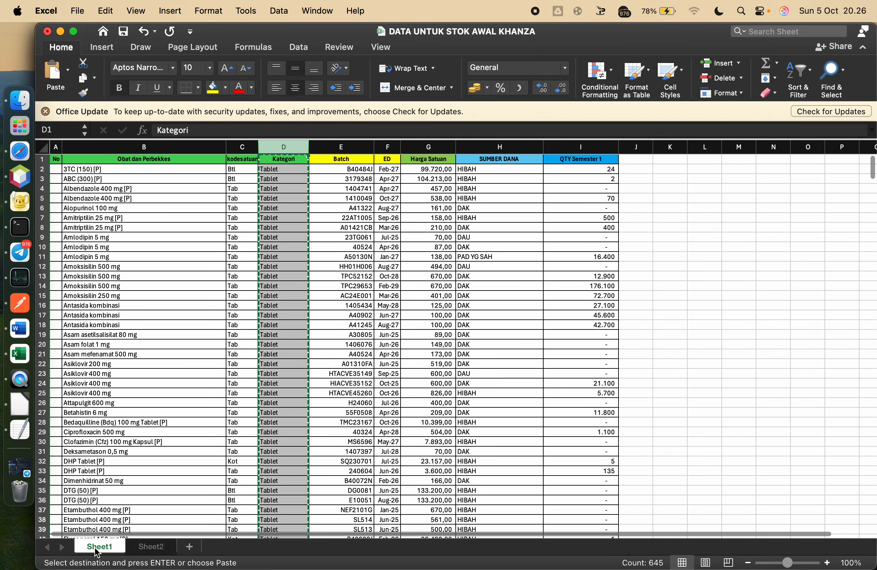
click(159, 549)
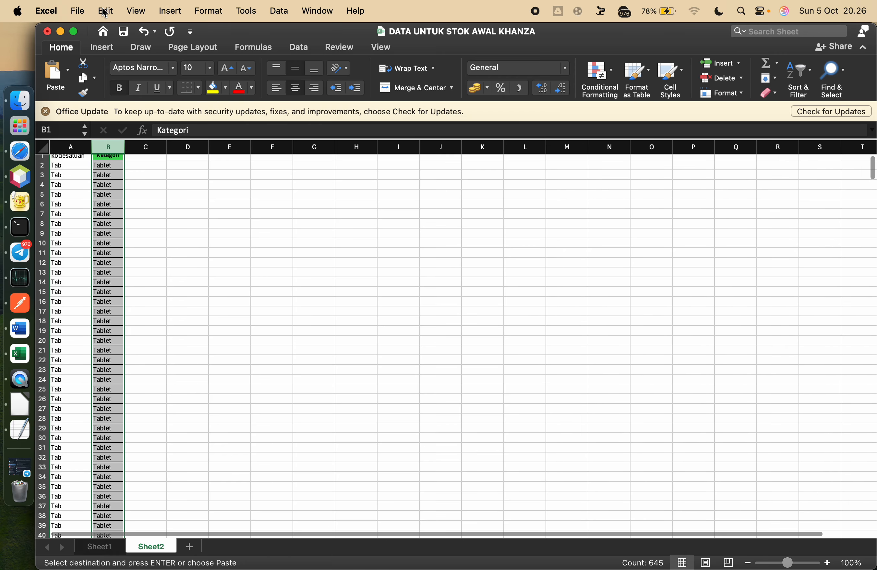
click(77, 11)
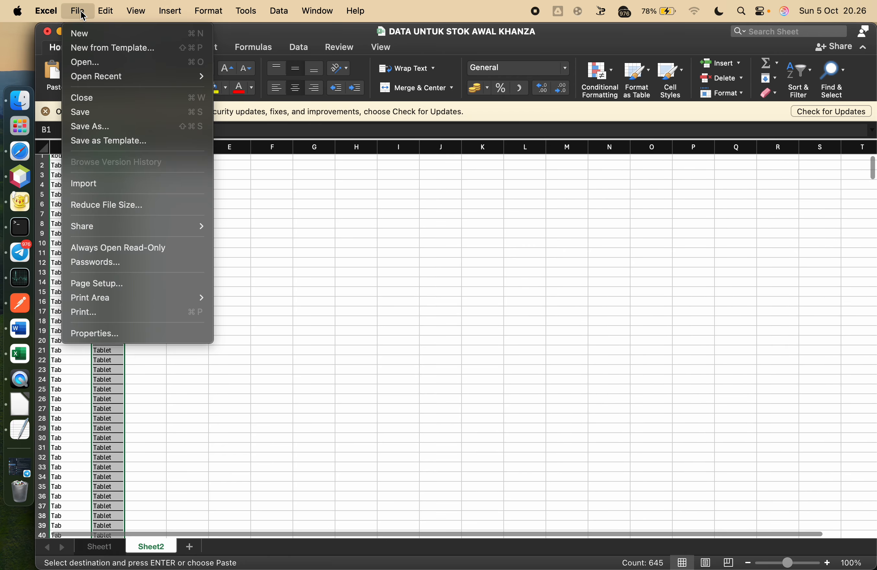
click(120, 132)
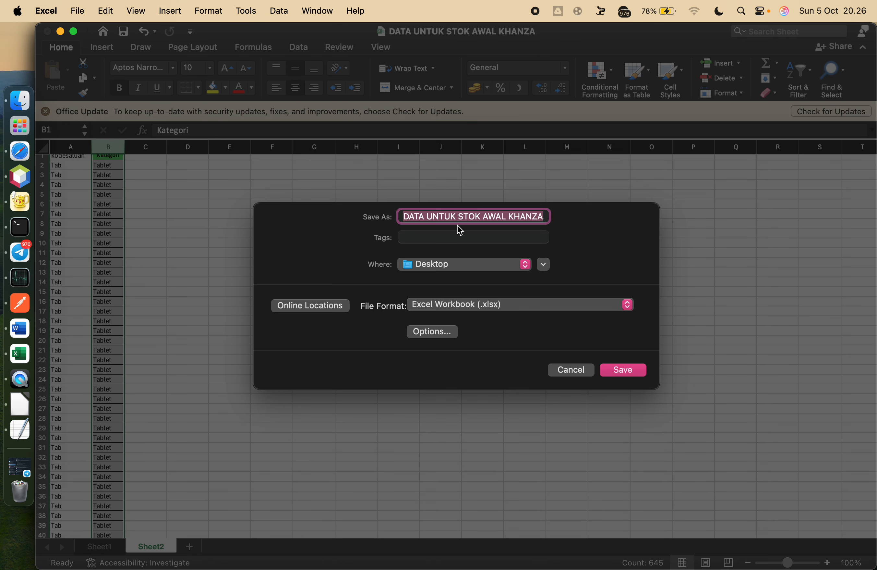
text(kategori)
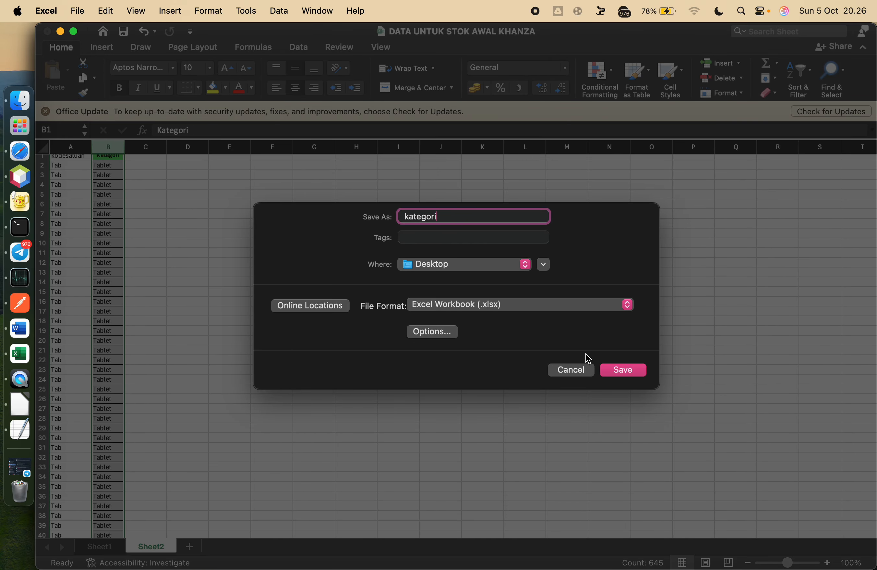
click(621, 371)
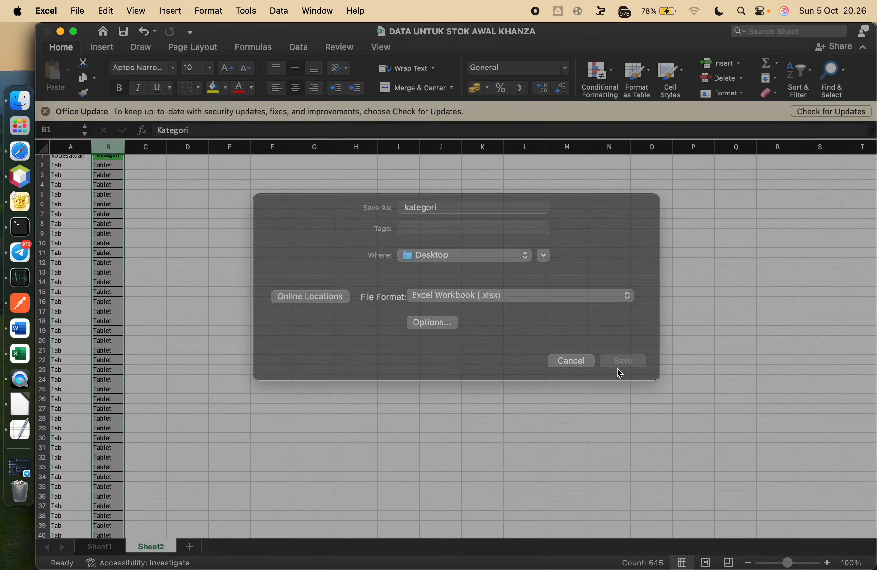
- Switch to Finder and open kategori.xlsx from the Desktop with LibreOffice
click(21, 102)
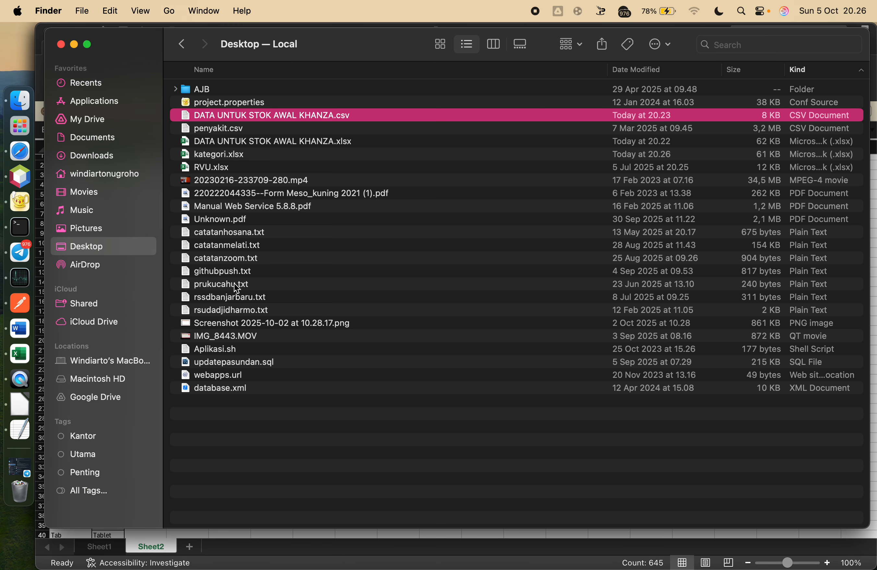
right_click(223, 155)
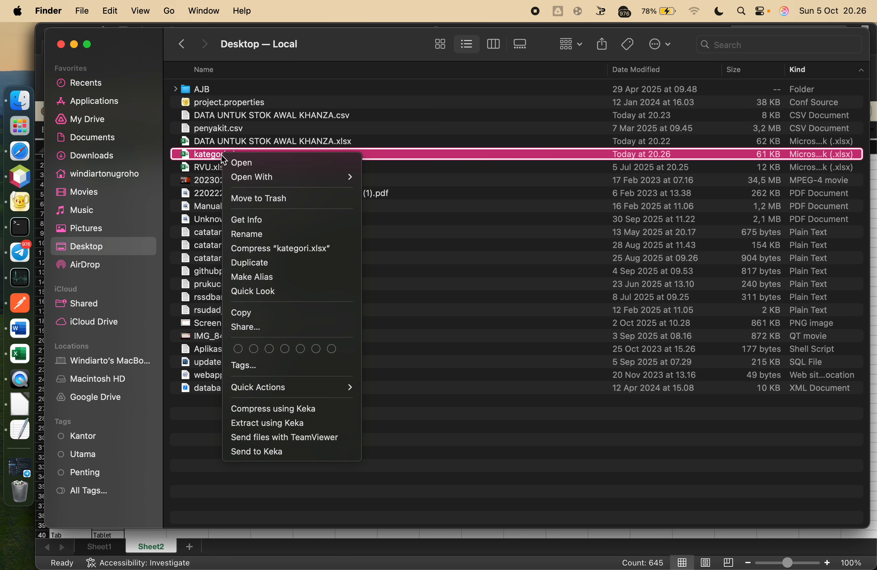
mouse_move(329, 177)
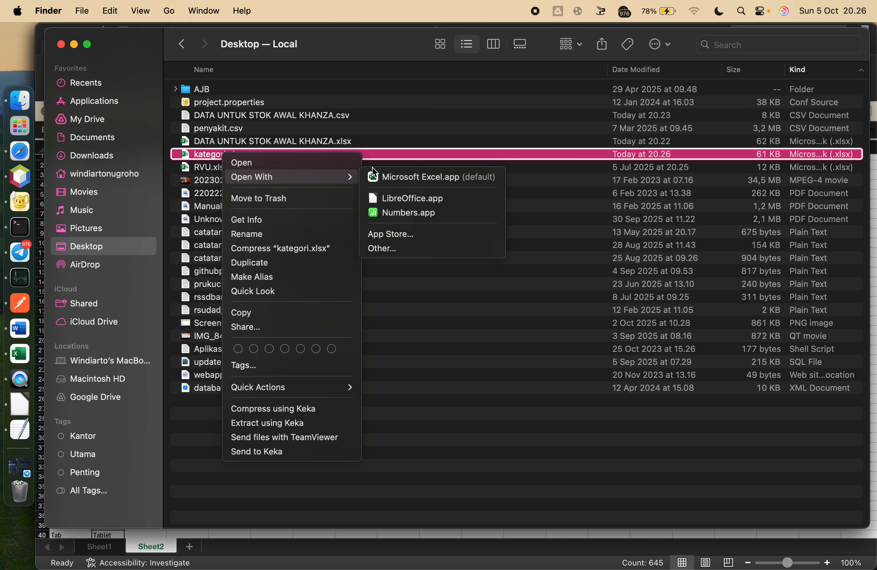
click(439, 199)
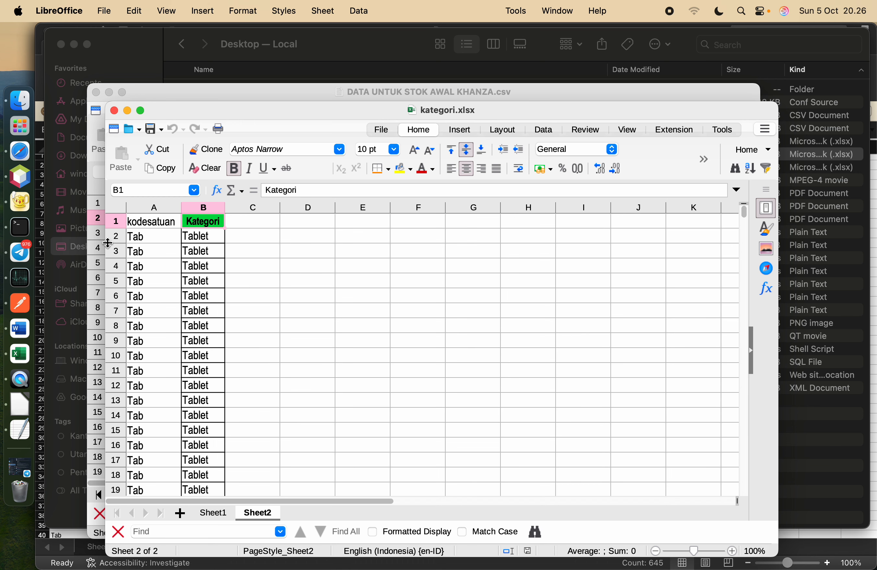
- Delete the header row 1 containing kodesatuan and Kategori from Sheet2 of kategori.xlsx
click(163, 225)
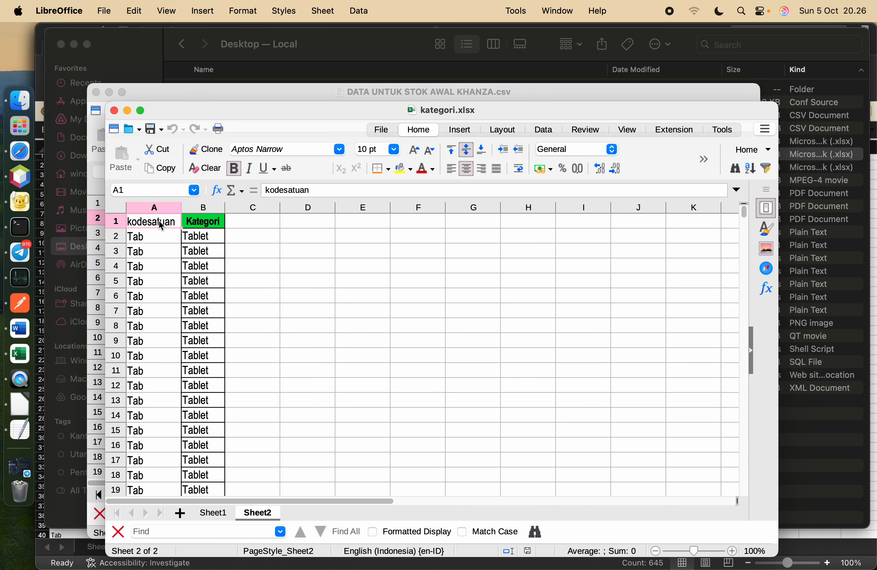
click(119, 222)
scroll(201, 235, down, 10)
scroll(202, 236, up, 10)
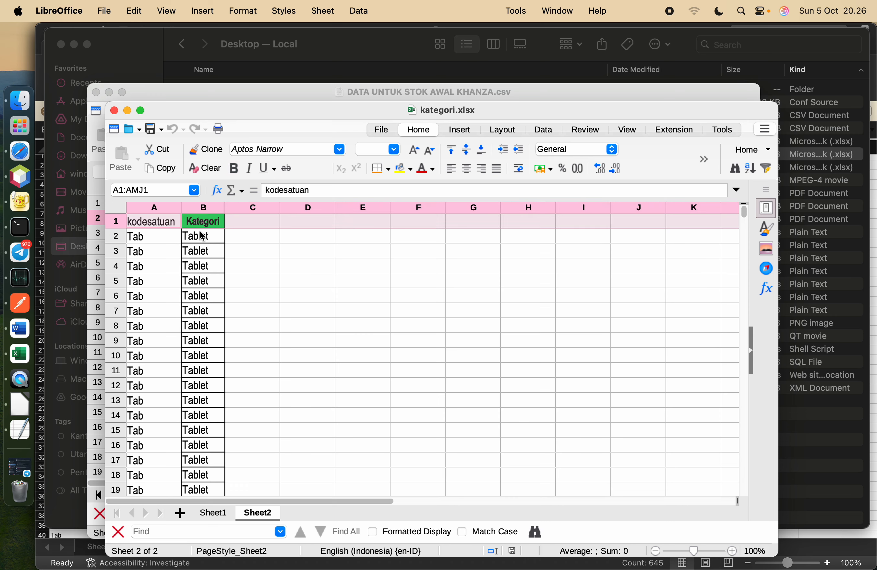
scroll(202, 236, down, 7)
scroll(201, 235, up, 7)
right_click(116, 222)
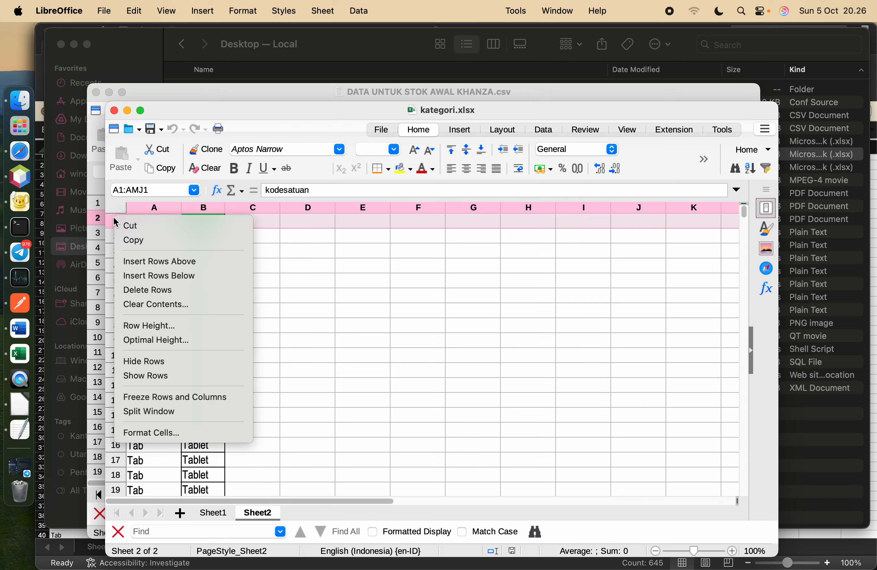
click(189, 290)
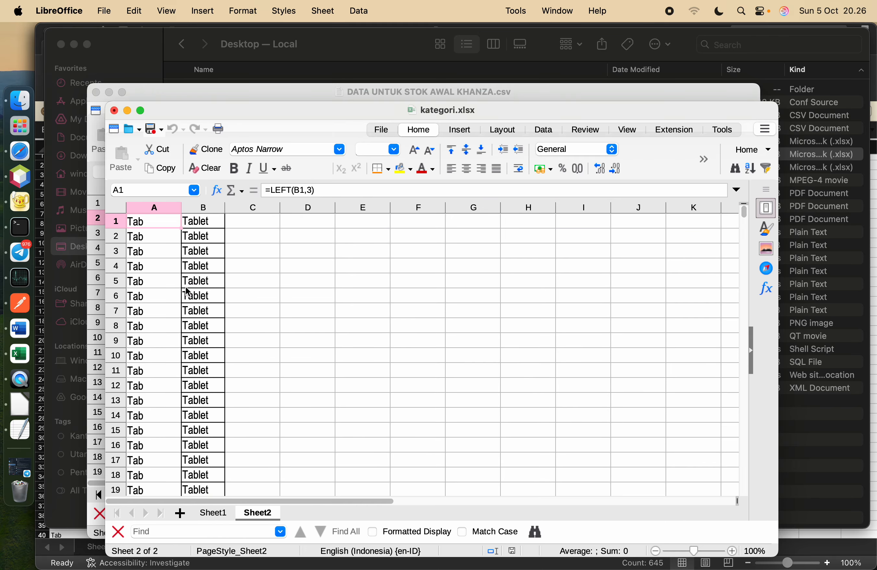
- Save the active Sheet2 as kategori.csv on the Desktop in Text CSV format, with UTF-8, semicolon delimiter and quoted text cells
click(141, 14)
mouse_move(105, 11)
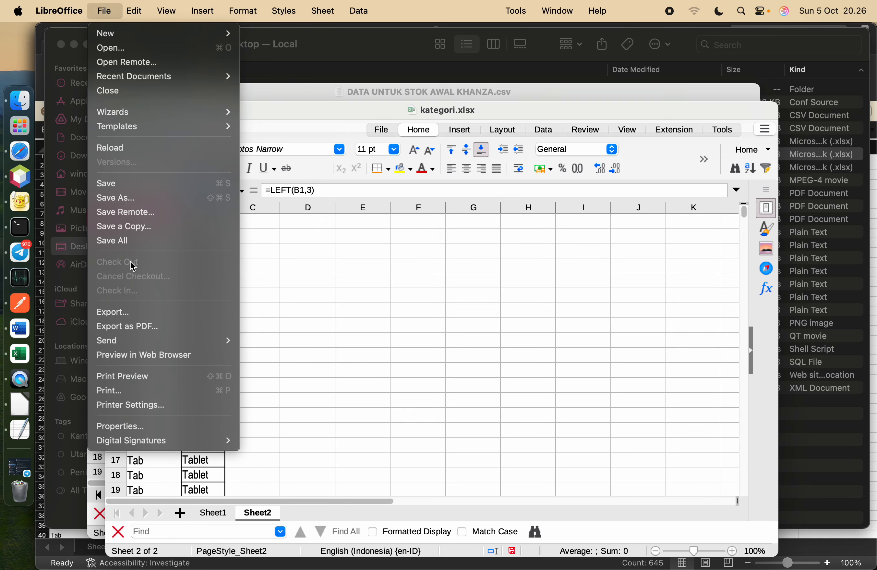
click(139, 199)
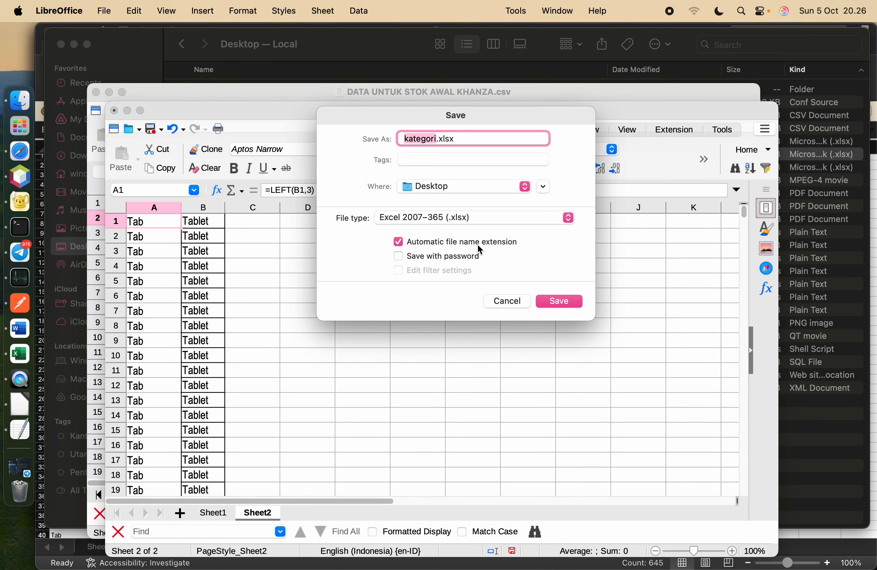
click(458, 221)
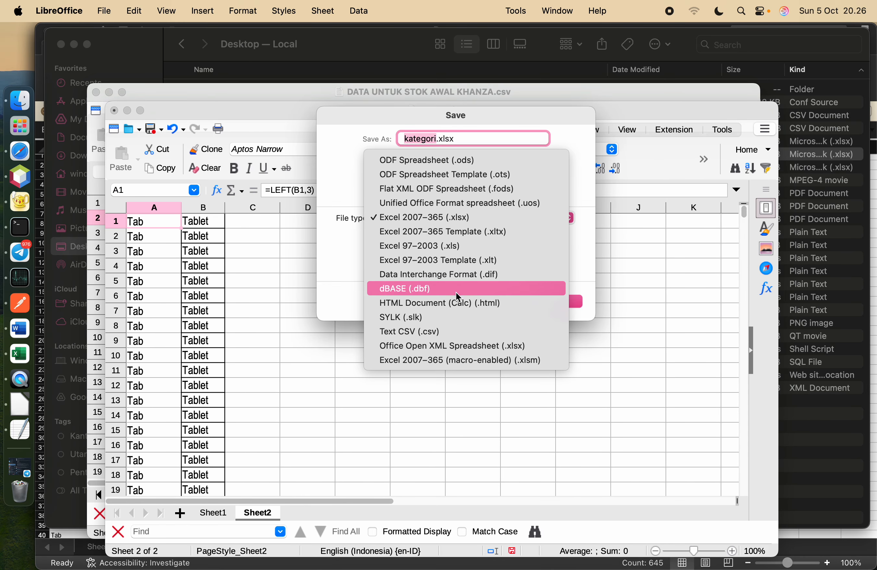
click(453, 331)
click(448, 272)
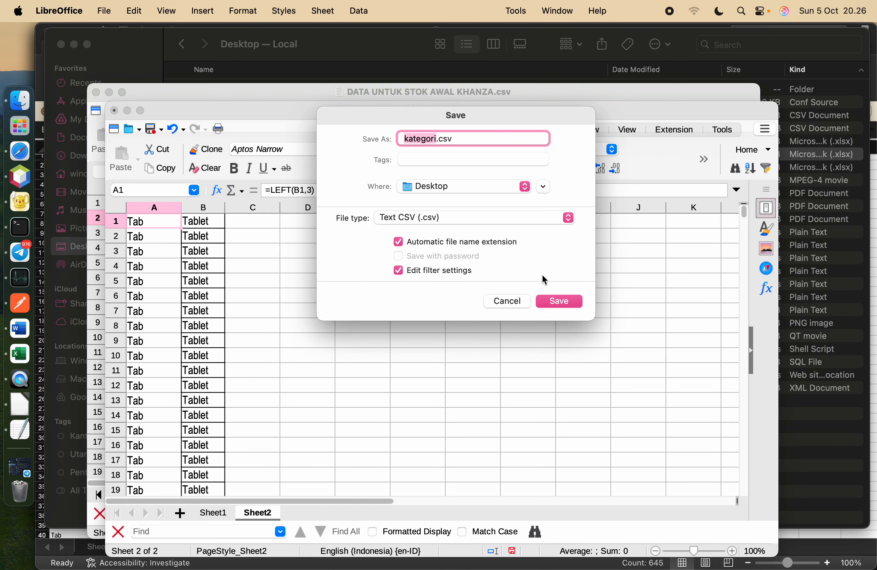
click(550, 301)
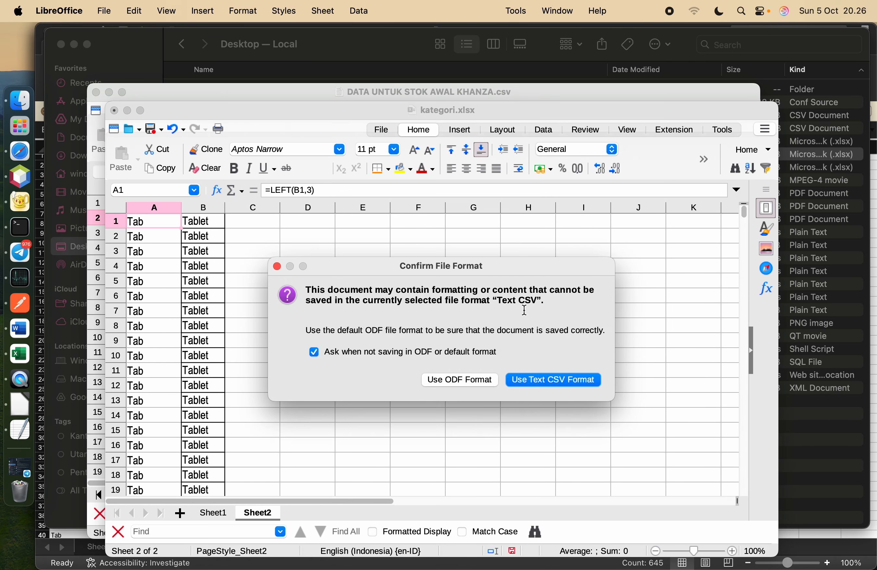
click(568, 386)
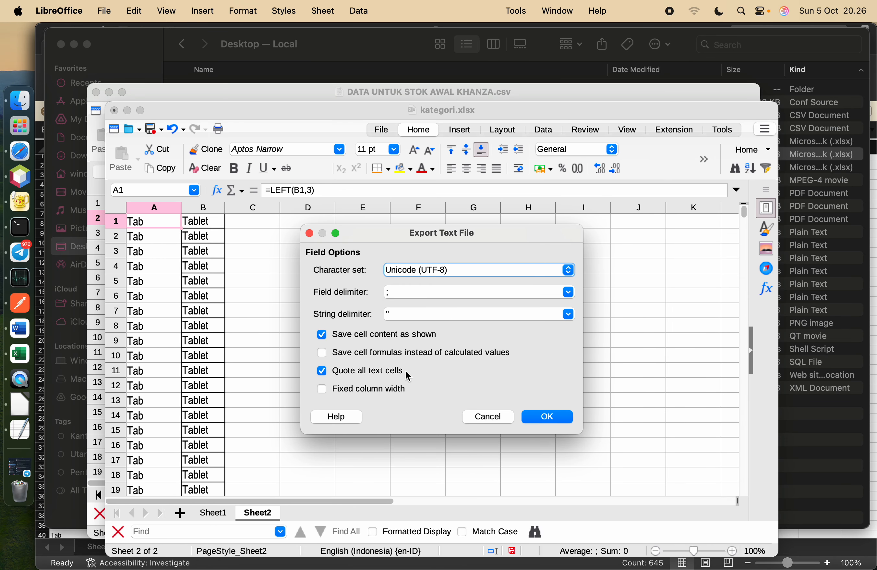
click(536, 414)
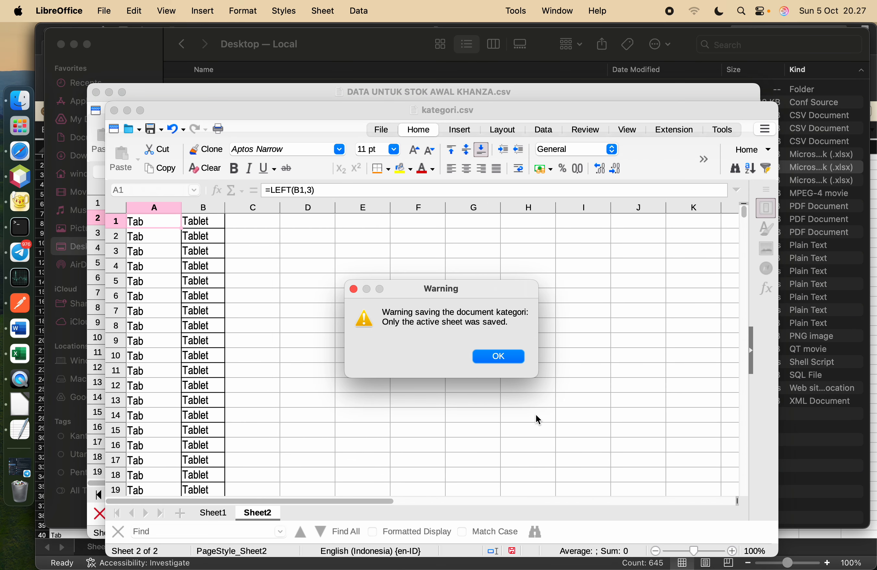
click(516, 358)
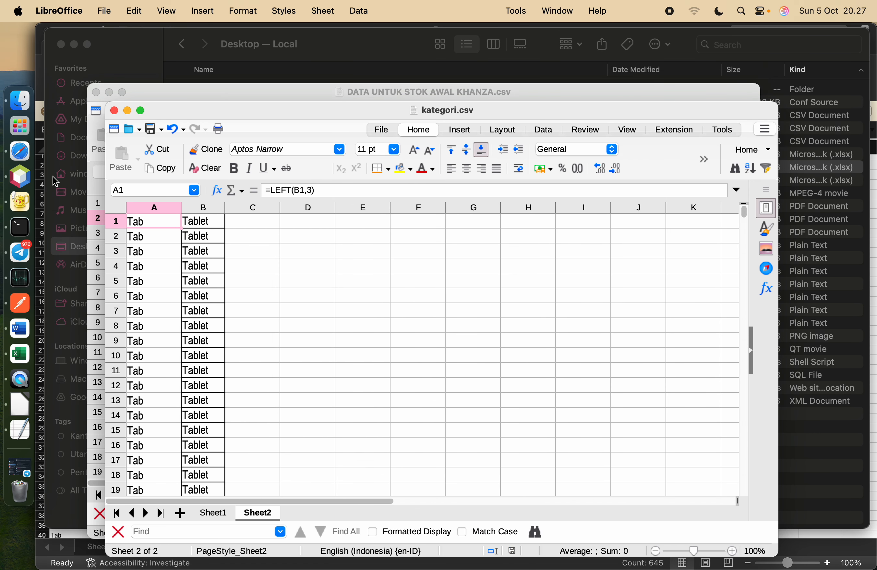
- Switch to phpMyAdmin in Safari, filter the sik database's tables by kategori and open the kategori_barang table
click(21, 154)
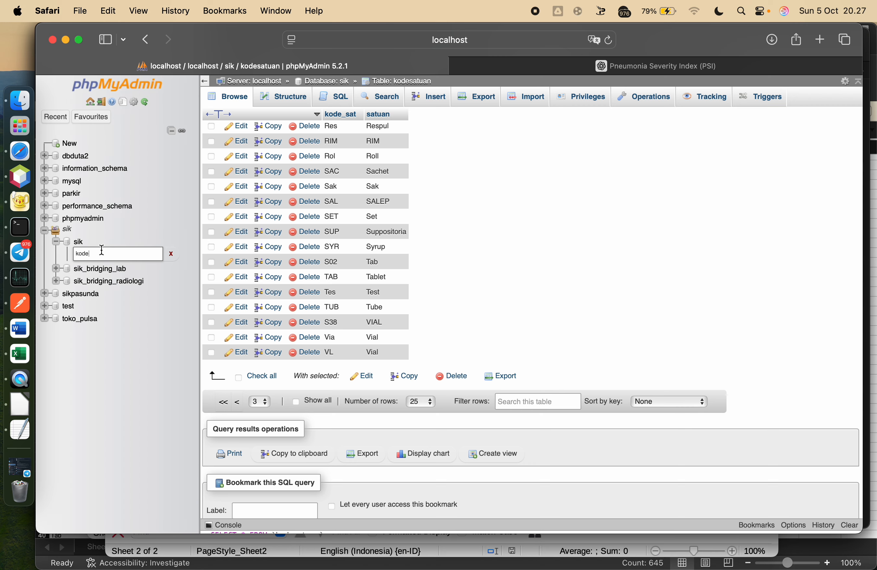
drag(84, 250, 18, 232)
text(kategori)
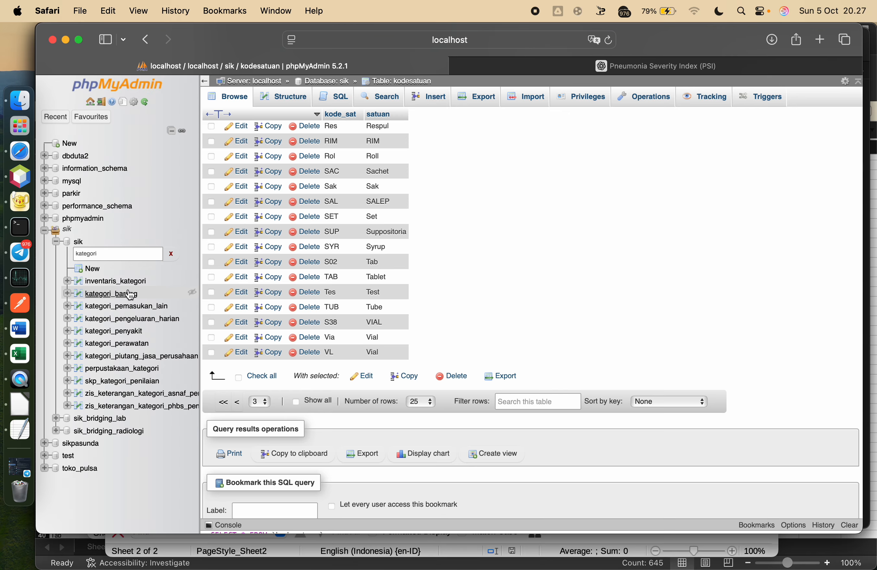
click(128, 295)
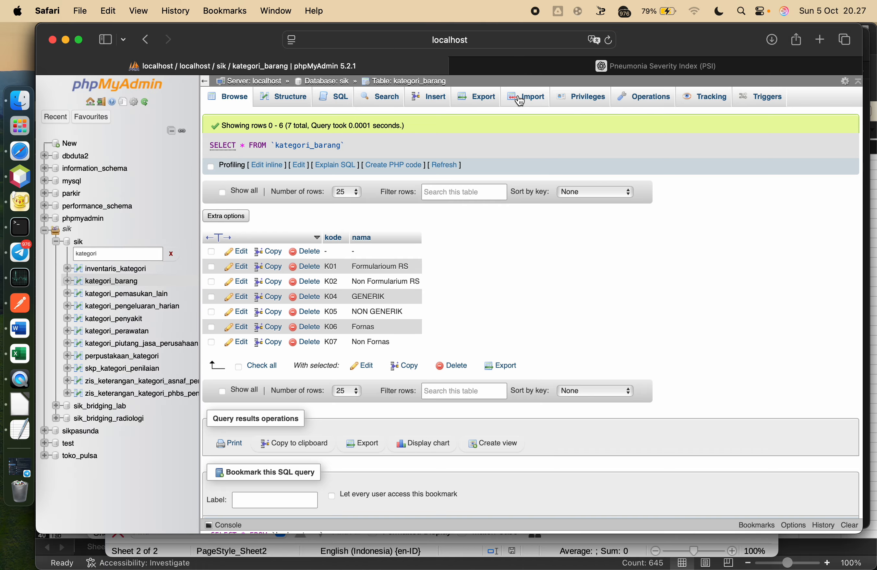
- Start an import into kategori_barang and choose kategori.csv from the Desktop as the file to import
click(535, 100)
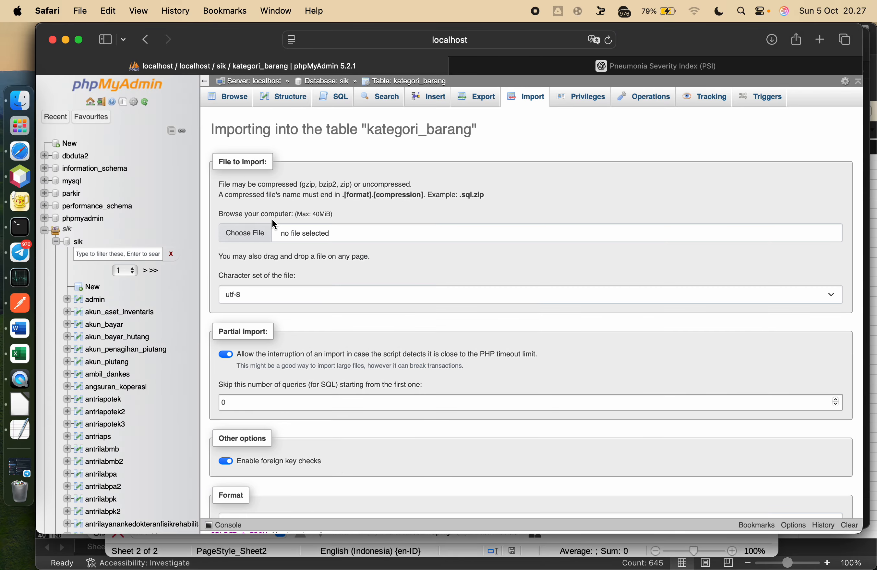
click(246, 233)
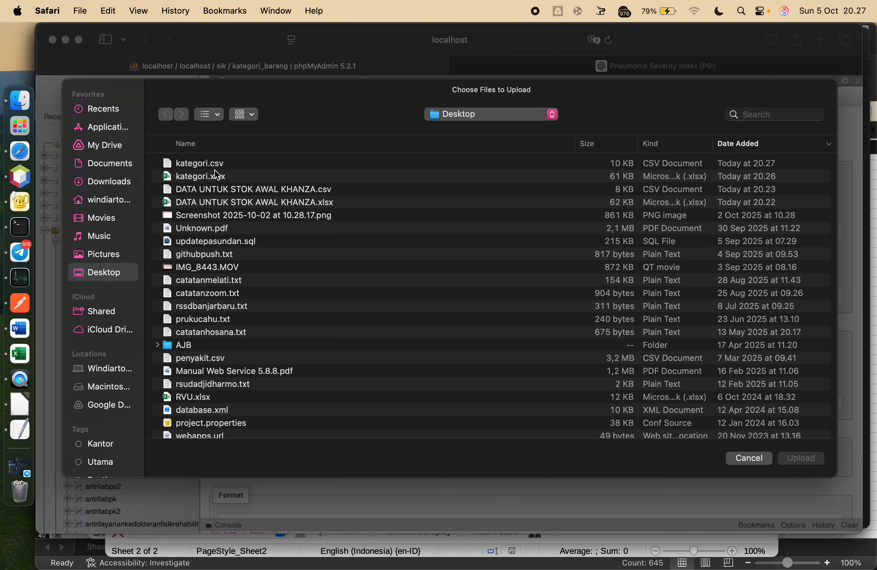
double_click(209, 166)
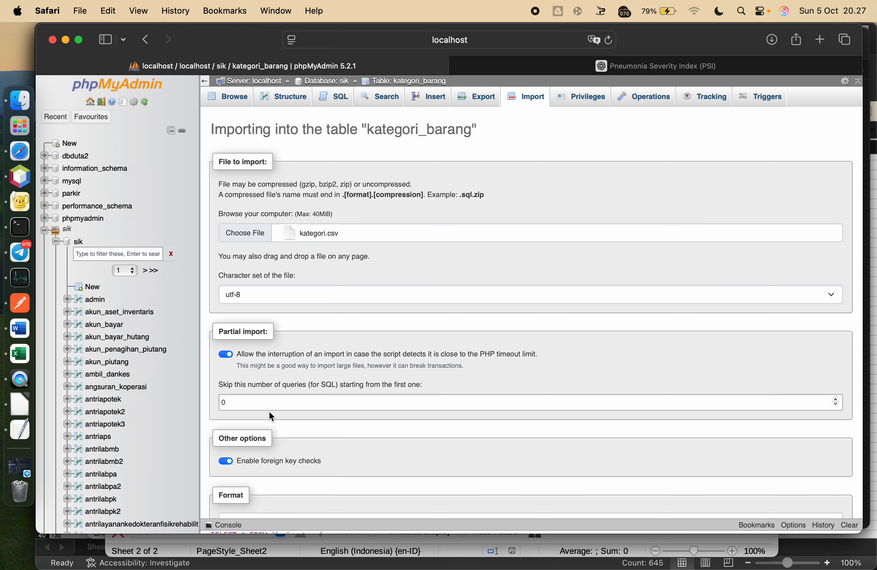
- Set the column separator to ;, enable Do not abort on INSERT error, and run the CSV import into kategori_barang
scroll(269, 412, down, 10)
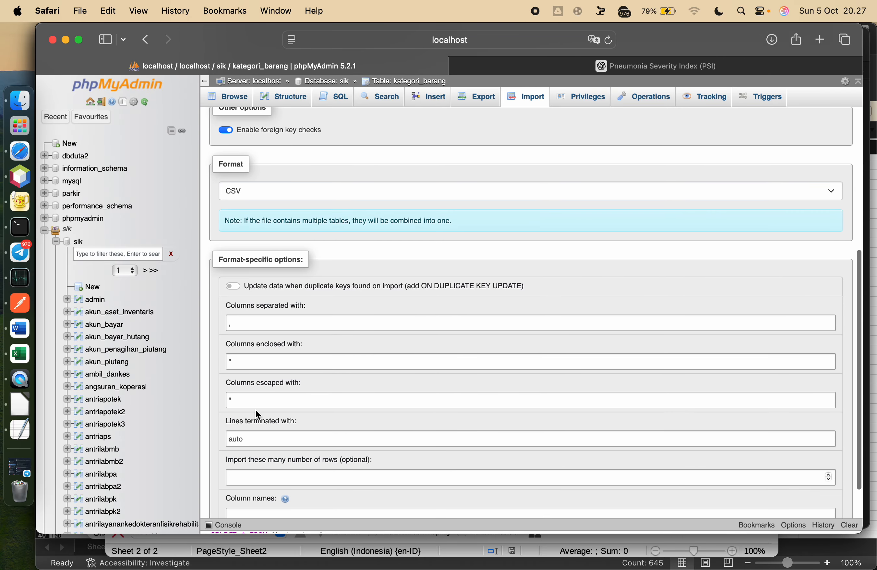
drag(248, 321, 153, 318)
text(;)
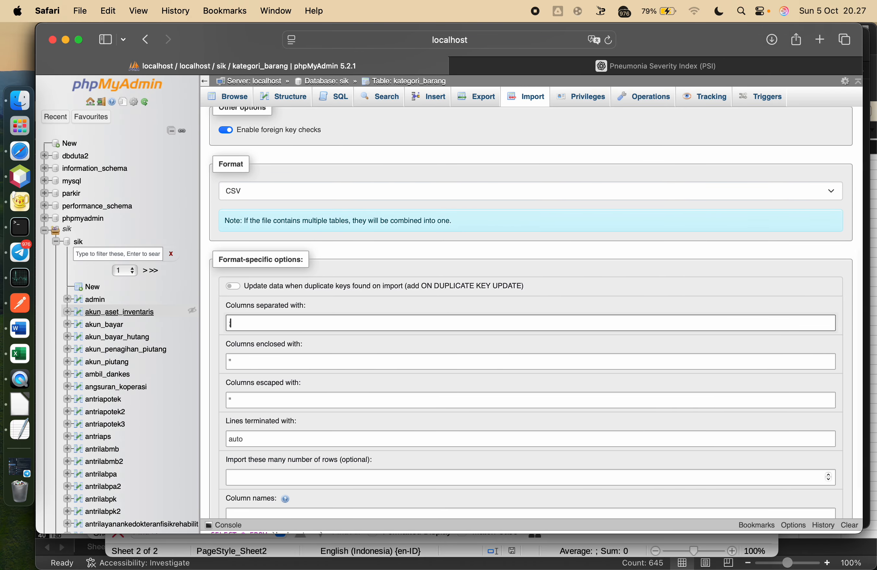
scroll(306, 420, down, 4)
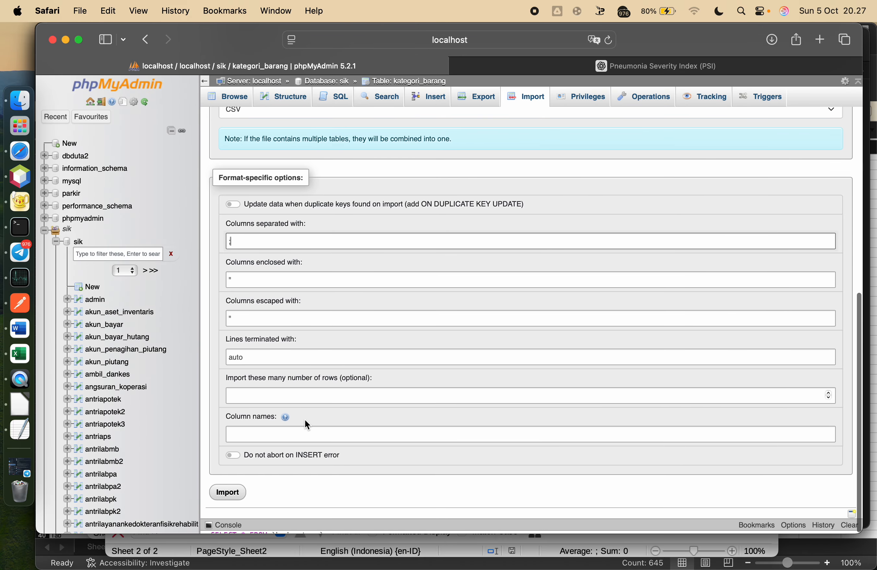
click(235, 454)
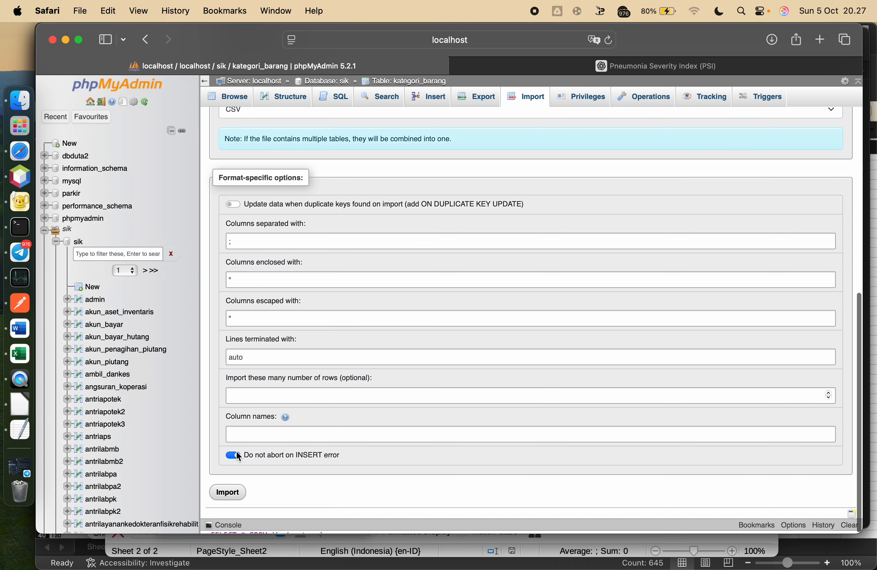
click(236, 501)
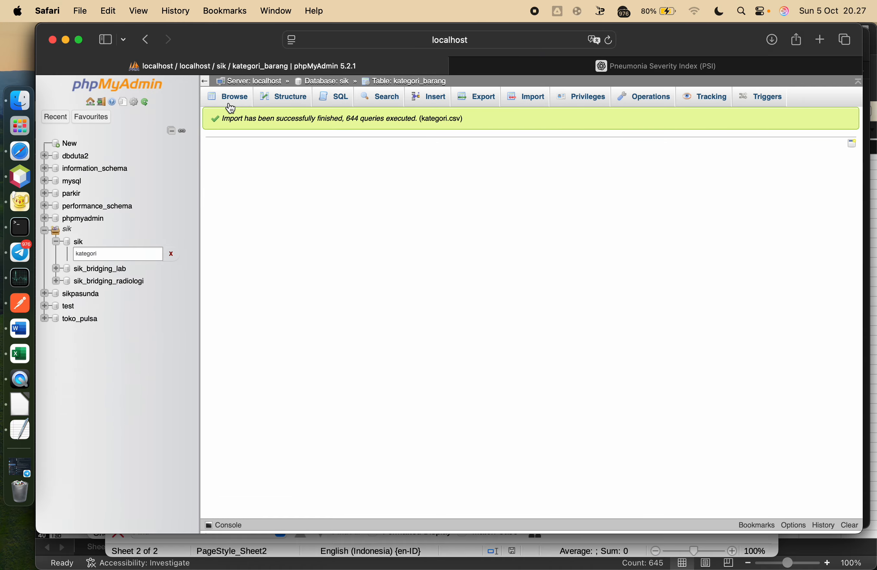
- Browse the kategori_barang table and check the imported category codes and names
click(230, 105)
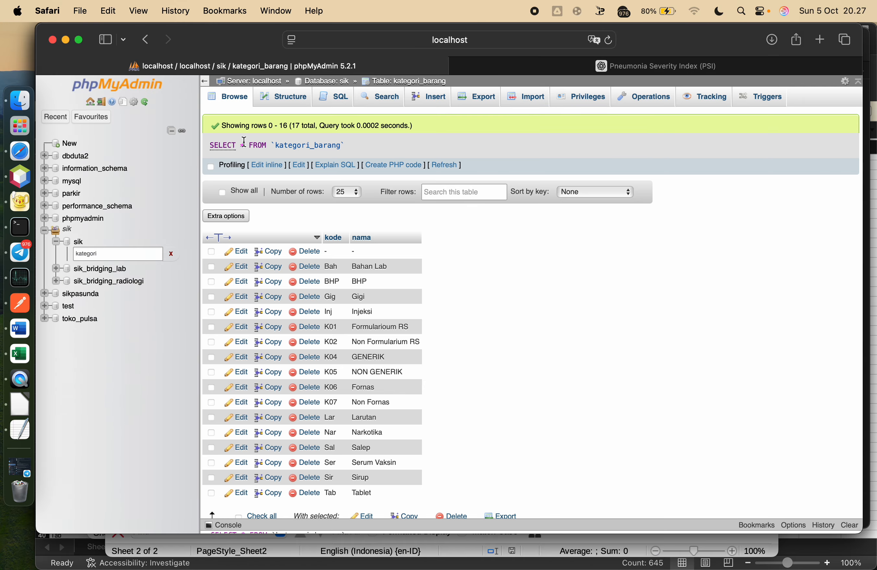
scroll(359, 259, down, 5)
scroll(359, 258, up, 2)
scroll(360, 259, up, 2)
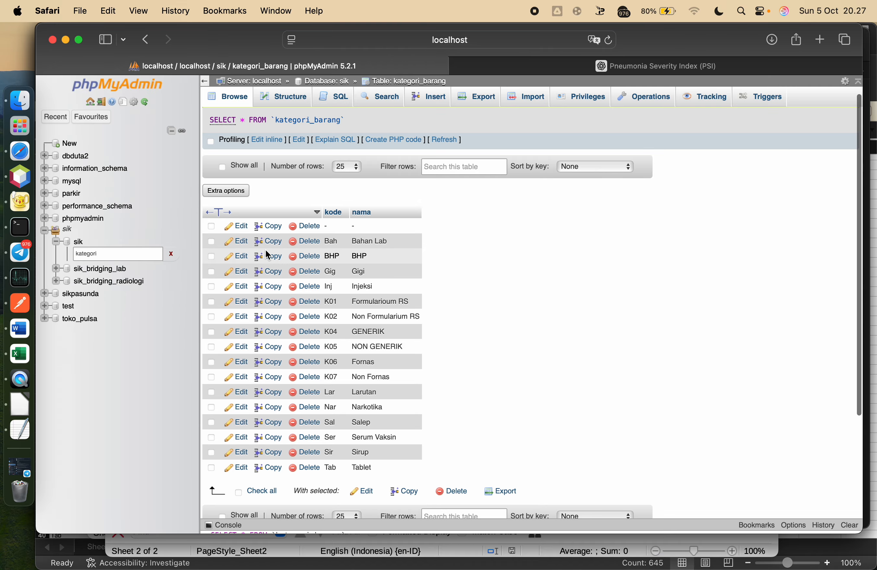
scroll(325, 309, down, 2)
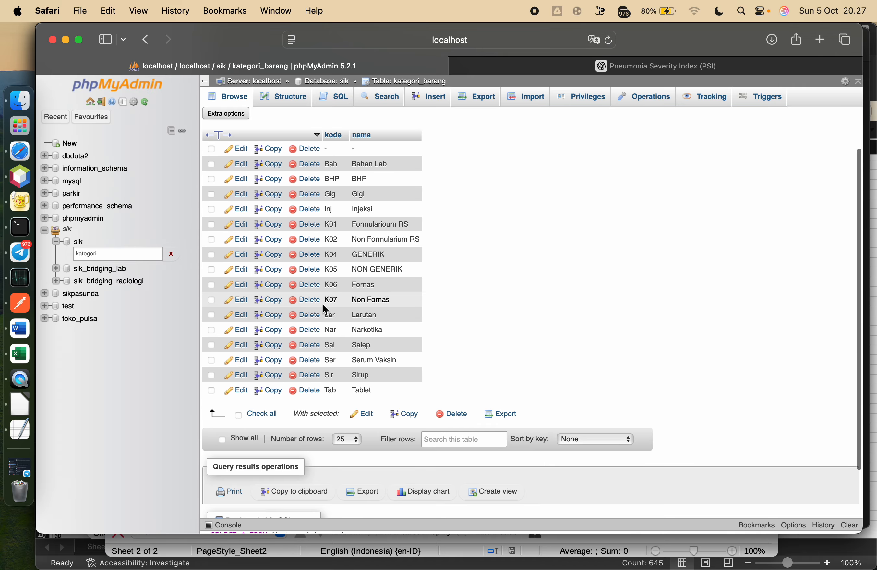
scroll(325, 310, up, 1)
scroll(322, 308, up, 1)
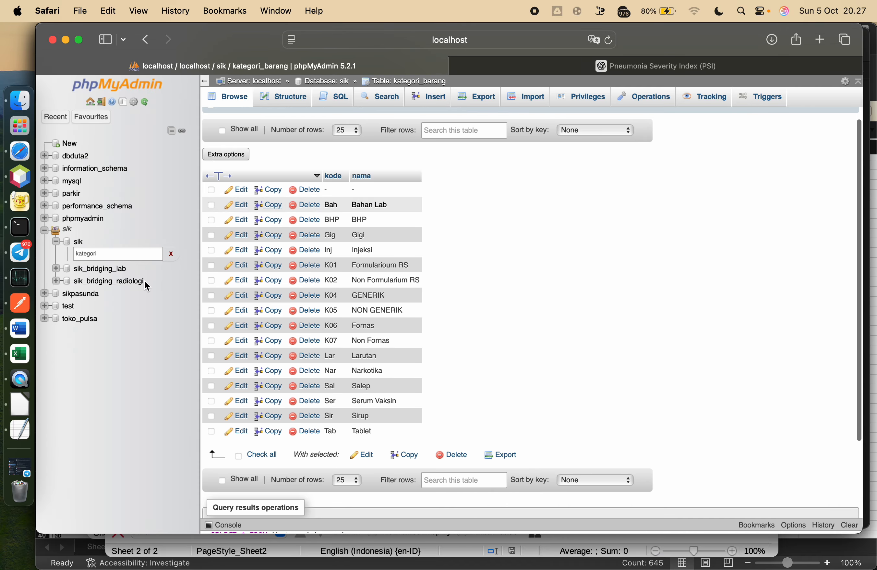
- Switch to kategori.csv in LibreOffice, look through its codes and categories, and return to the kategori_barang table in Safari to compare them
click(21, 202)
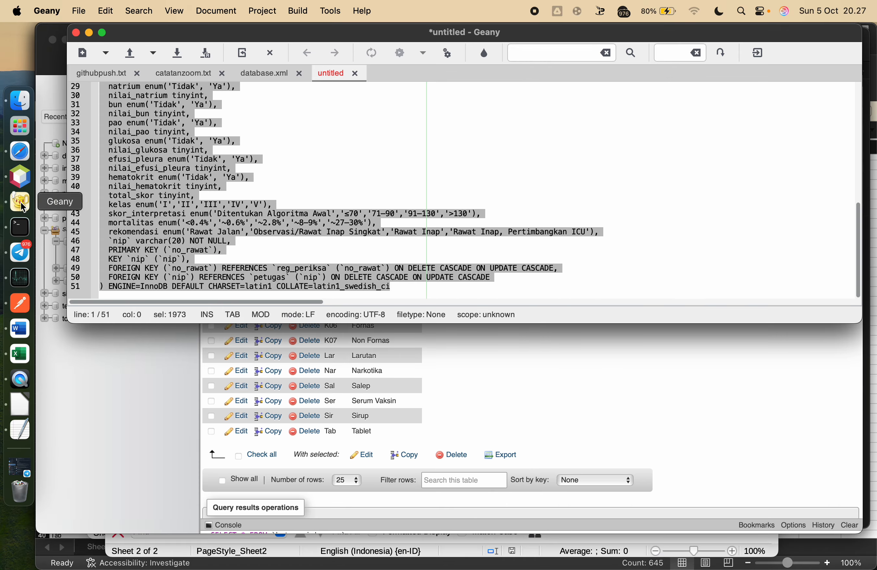
click(17, 398)
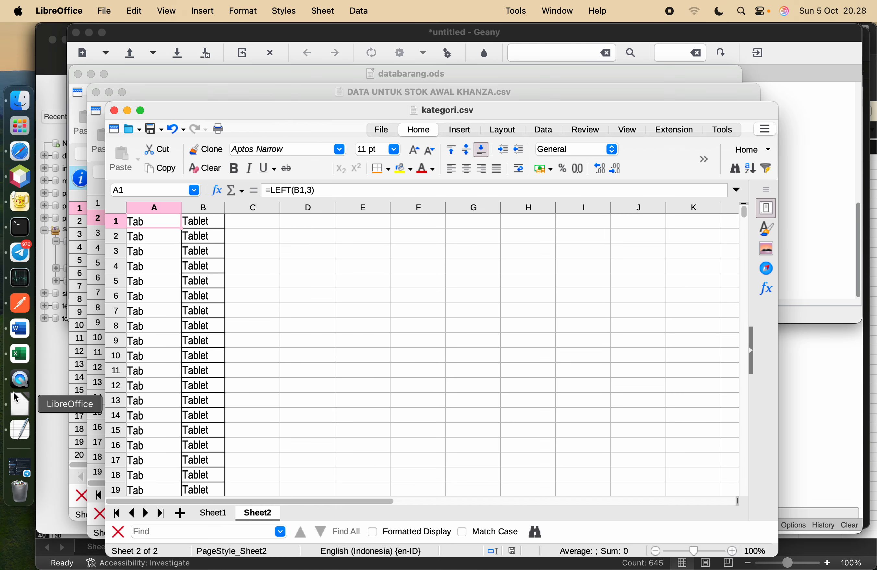
scroll(214, 367, down, 20)
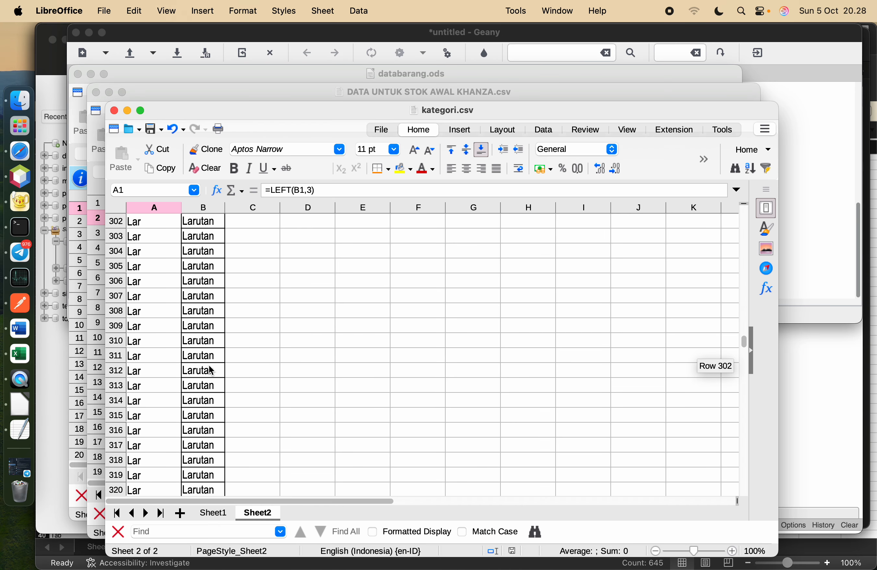
scroll(211, 370, down, 20)
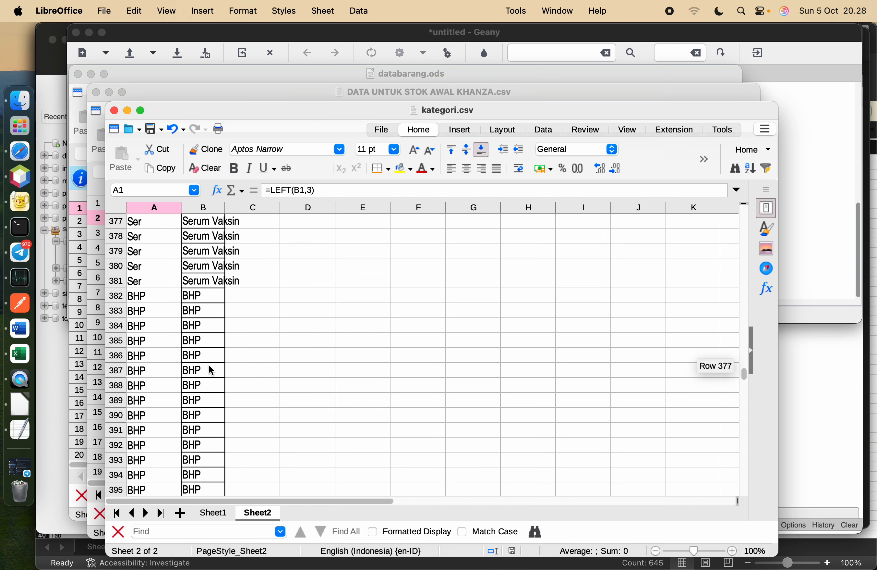
click(20, 151)
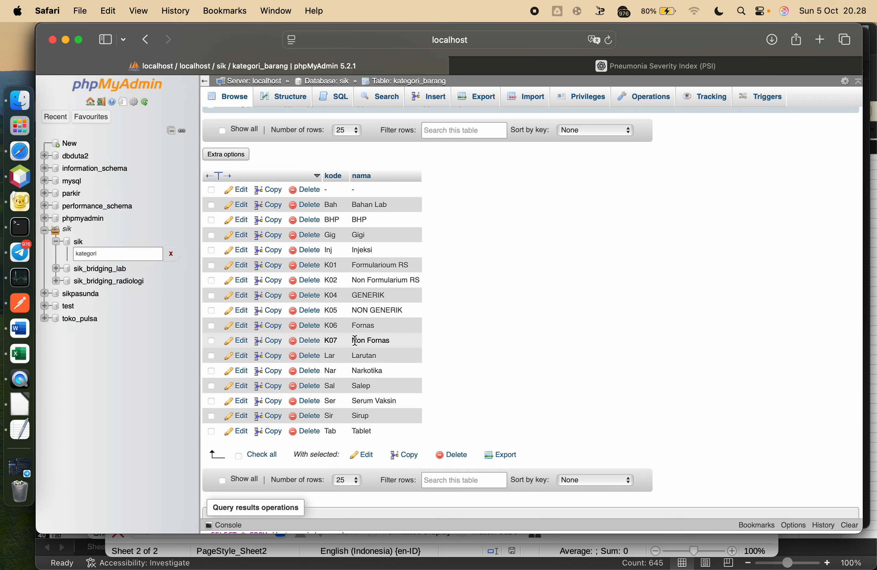
- Switch to the kategori workbook in Excel and copy the category code column A of Sheet2
click(23, 360)
scroll(96, 174, up, 1)
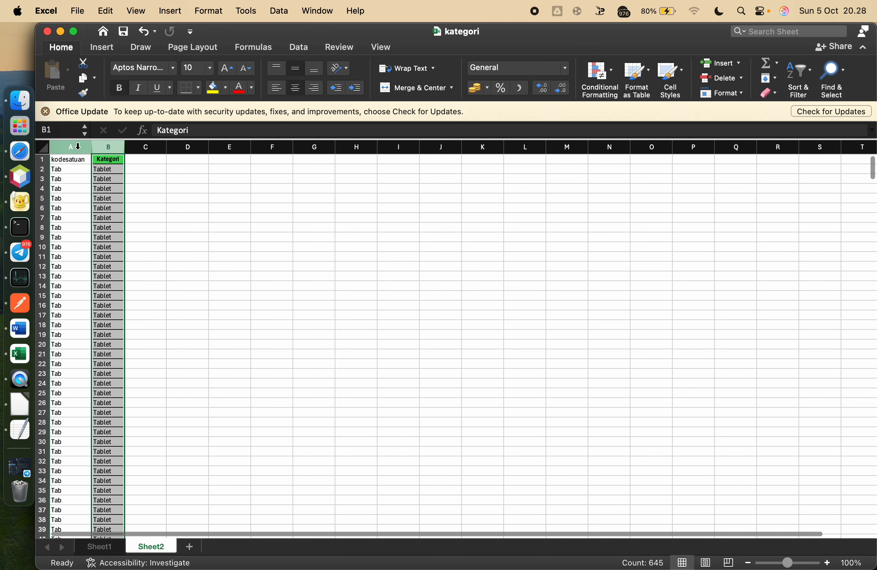
click(72, 145)
right_click(72, 146)
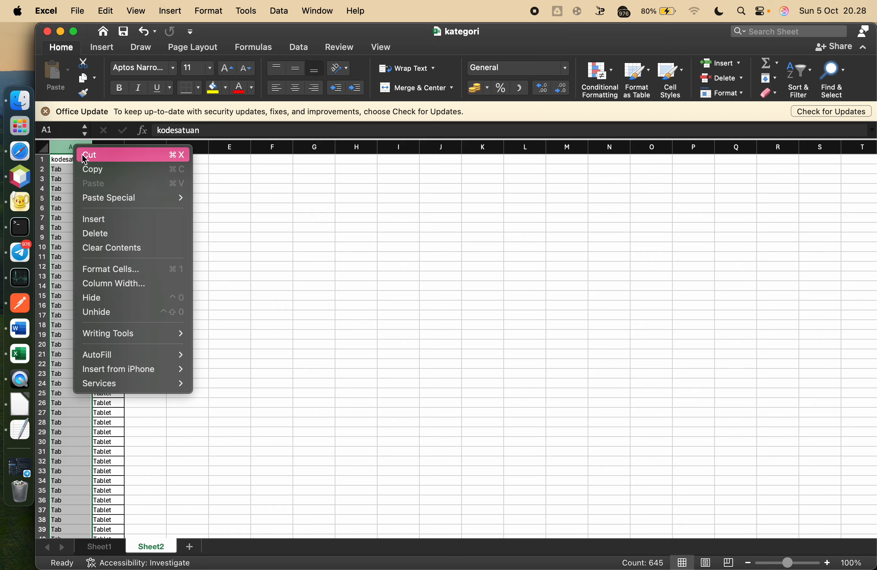
click(98, 176)
- Look through the Kategori column of Sheet1 and compare its categories with the kategori_barang table in Safari, returning to the kategori workbook in Excel
click(99, 546)
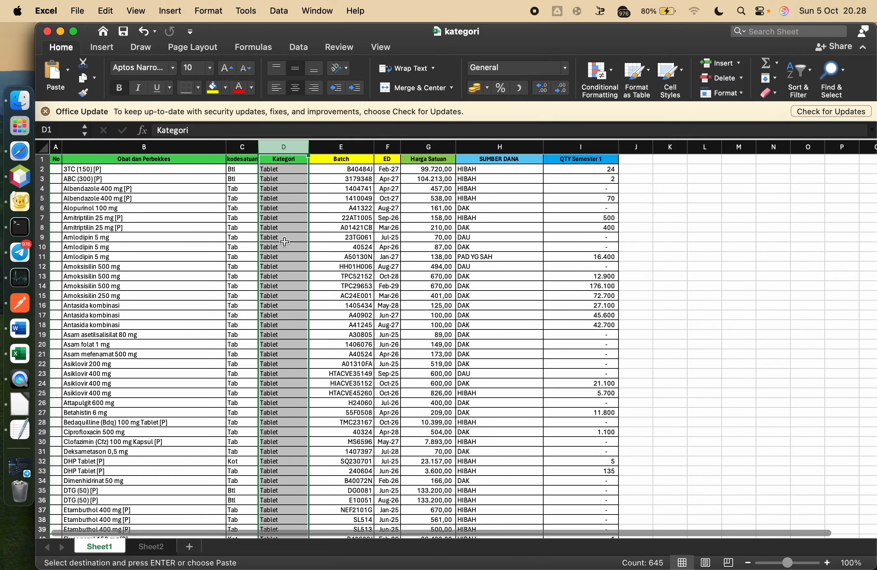
scroll(284, 242, down, 20)
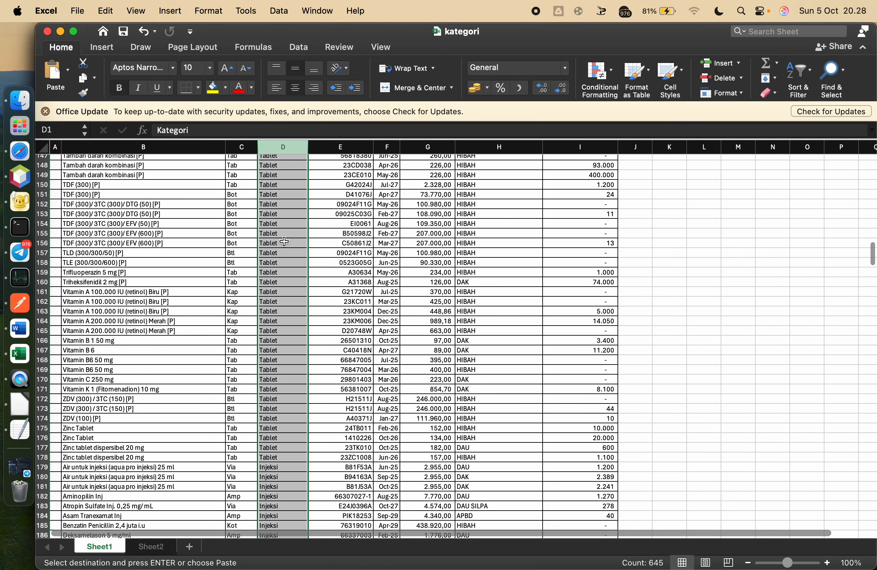
scroll(284, 242, down, 20)
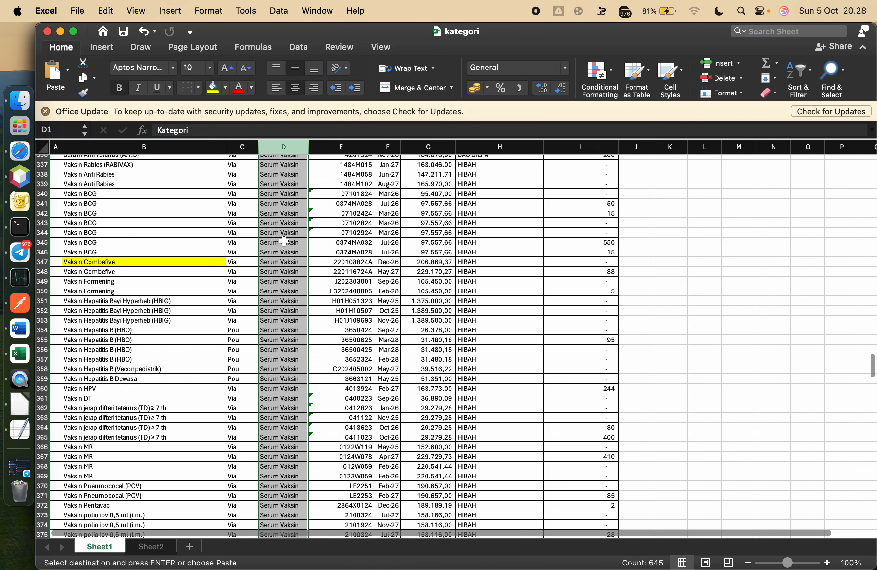
scroll(284, 241, down, 9)
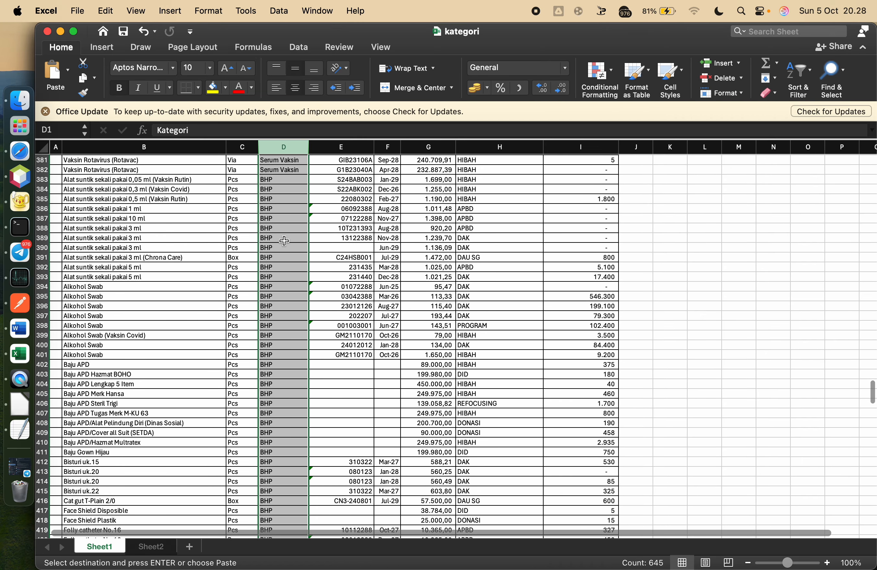
scroll(285, 241, up, 5)
scroll(285, 241, up, 16)
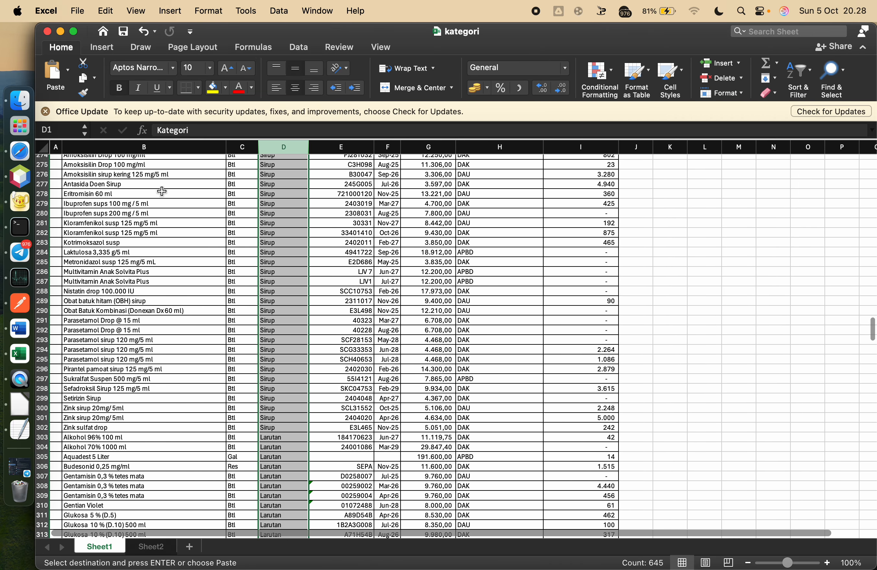
click(19, 151)
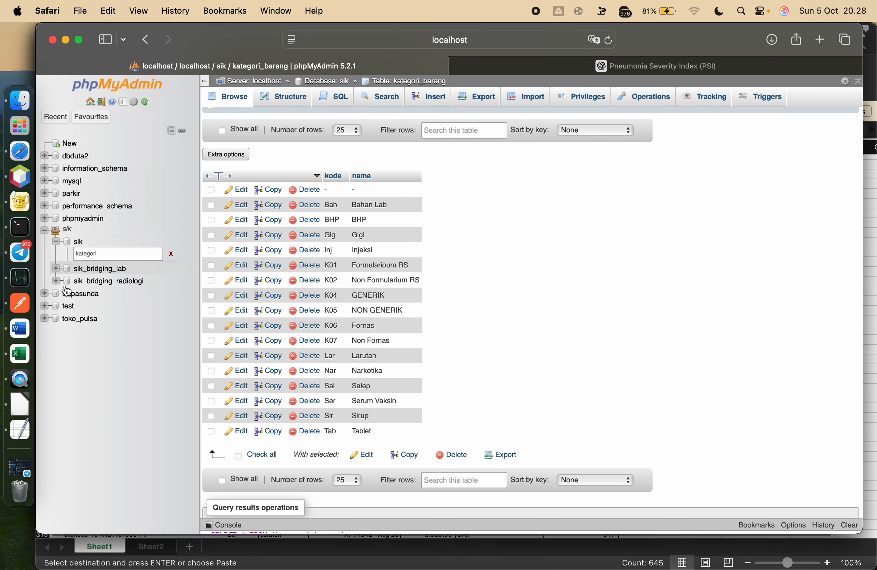
click(26, 355)
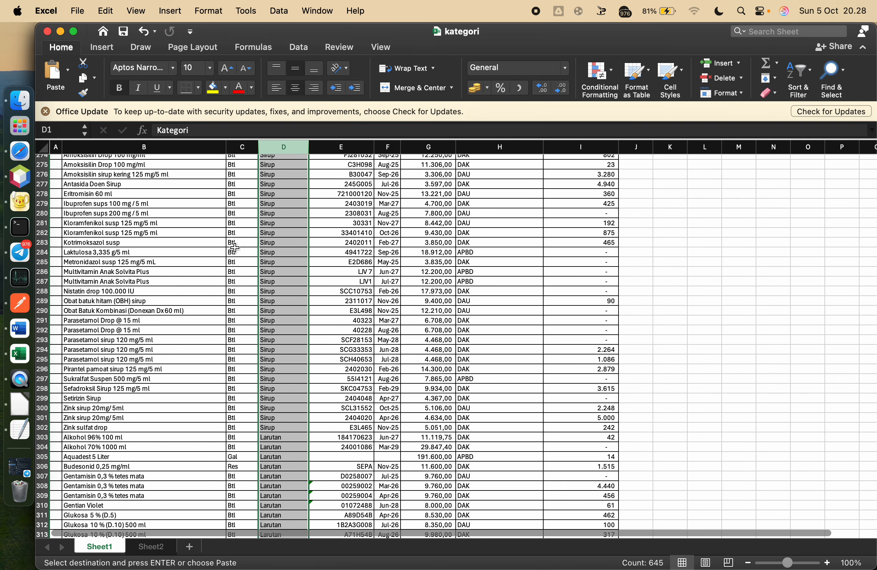
scroll(231, 351, up, 20)
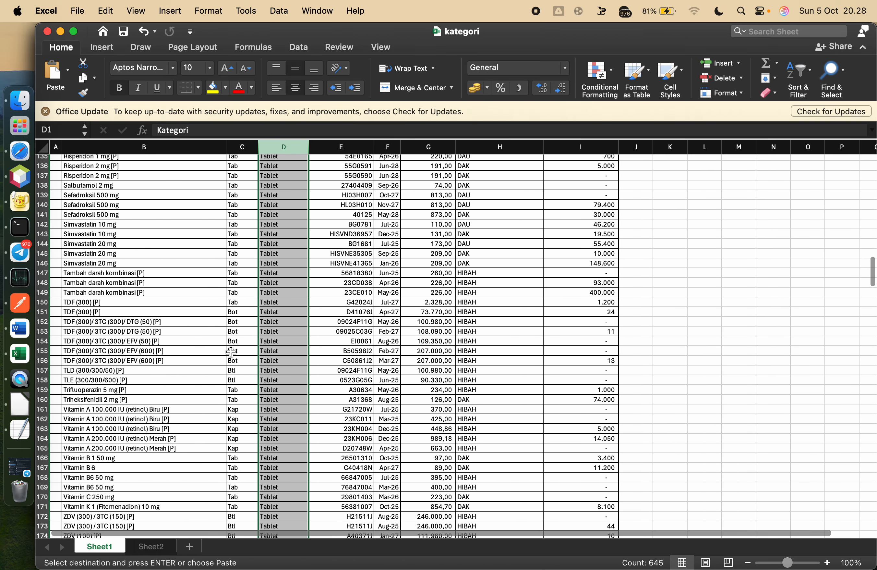
scroll(249, 328, up, 10)
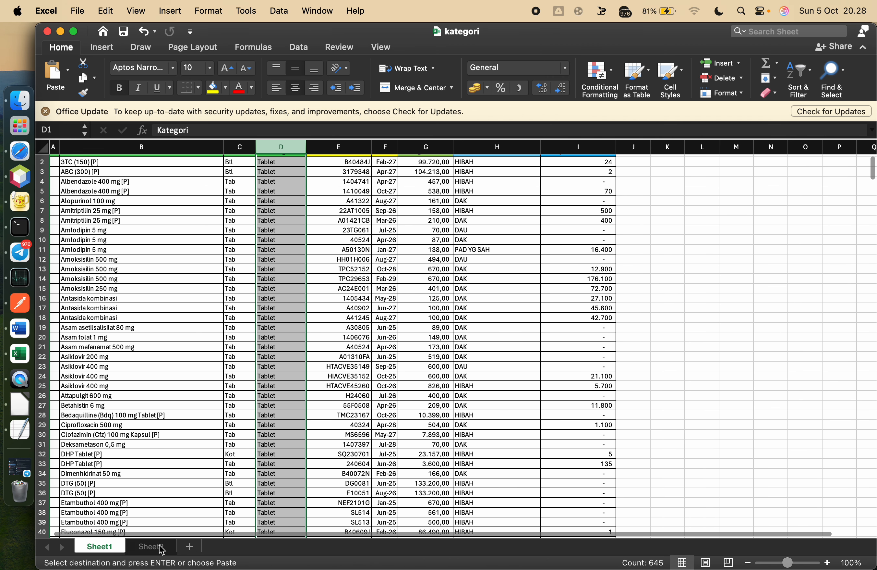
- Copy the category code column A of Sheet2 and paste it as values over the Kategori column D of Sheet1
click(151, 546)
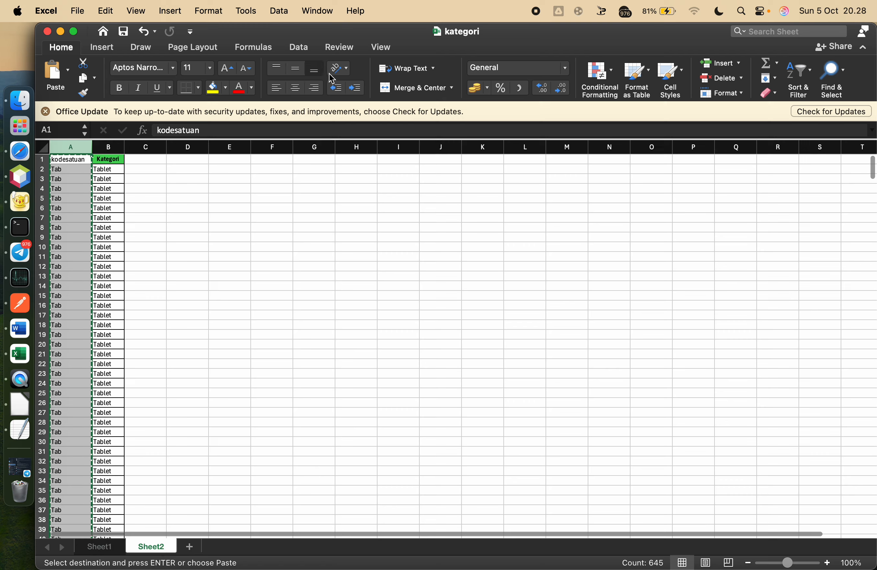
right_click(80, 146)
click(112, 171)
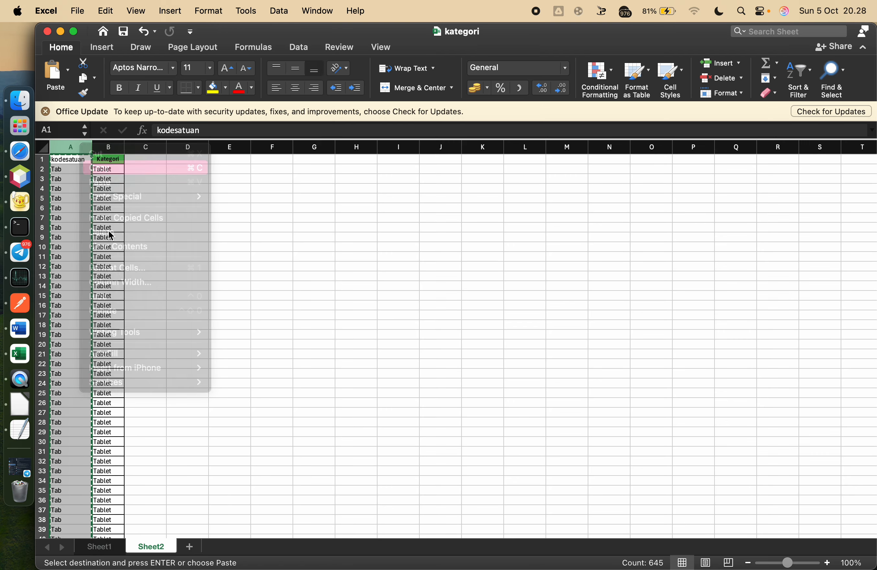
click(100, 546)
scroll(317, 169, up, 2)
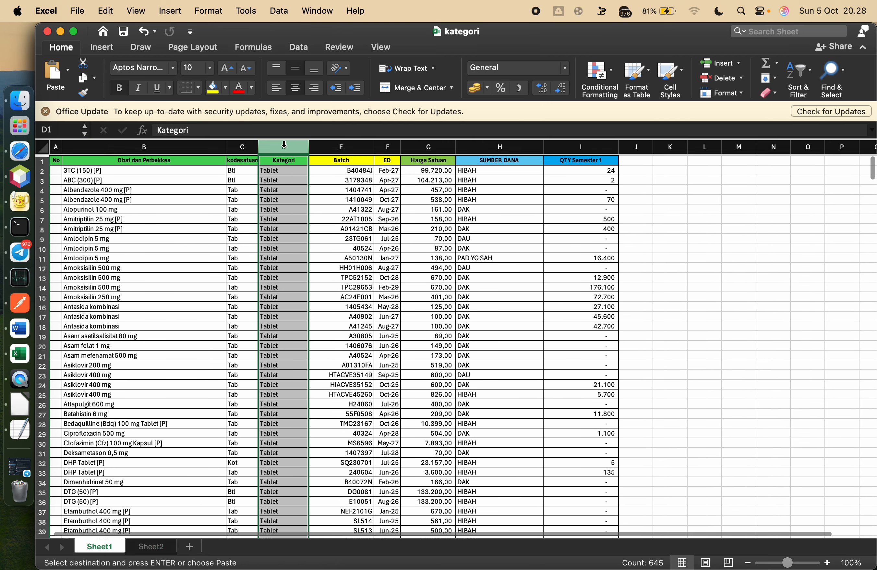
right_click(287, 148)
mouse_move(372, 199)
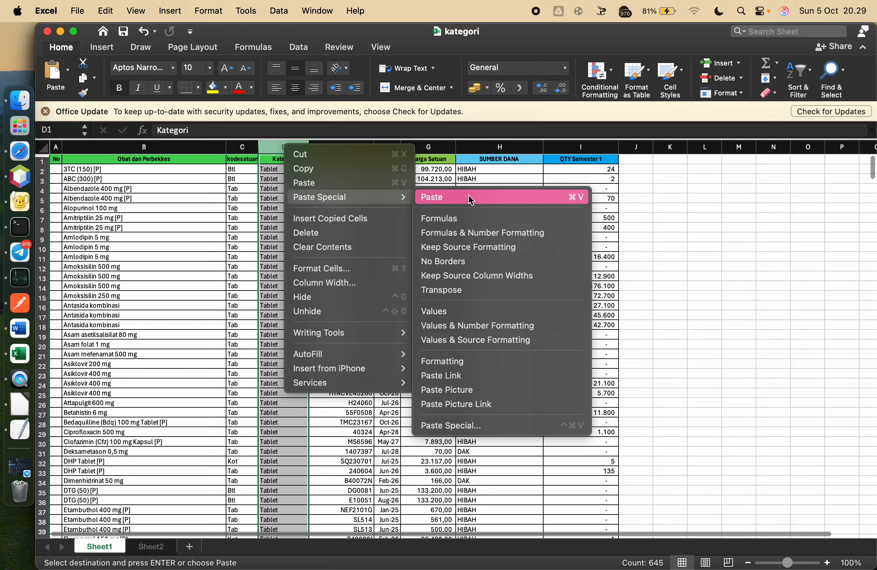
click(463, 312)
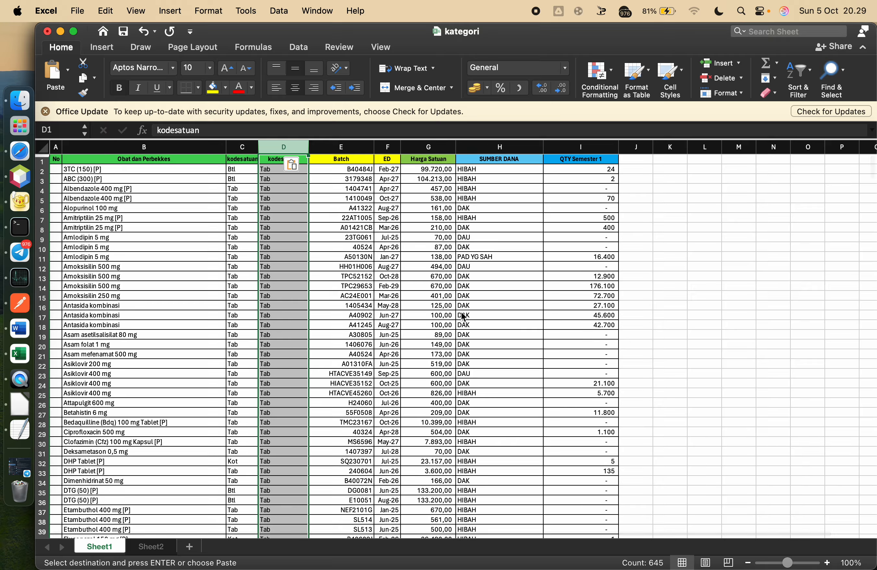
click(244, 206)
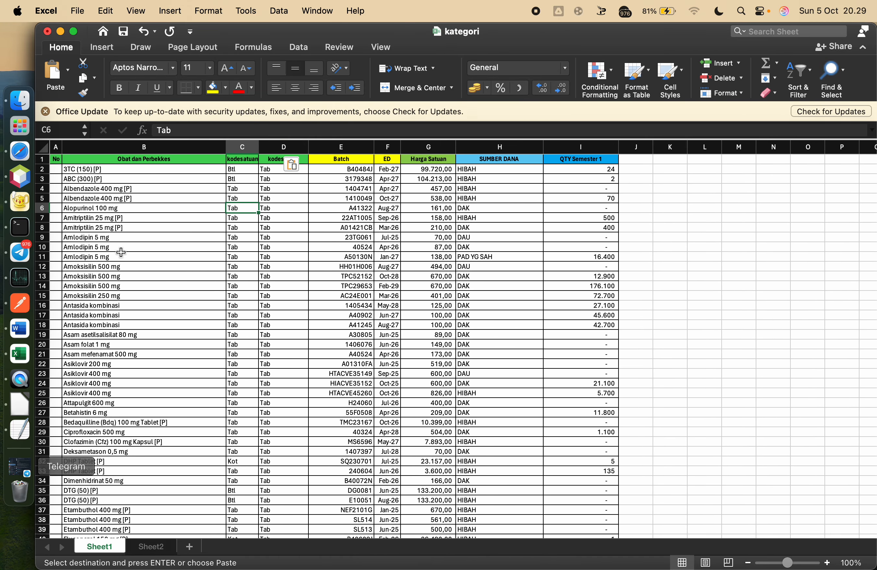
- Switch to LibreOffice, close DATA UNTUK STOK AWAL KHANZA.csv and kategori.csv, and move the databarang.ods window aside to show the Excel sheet
click(5, 403)
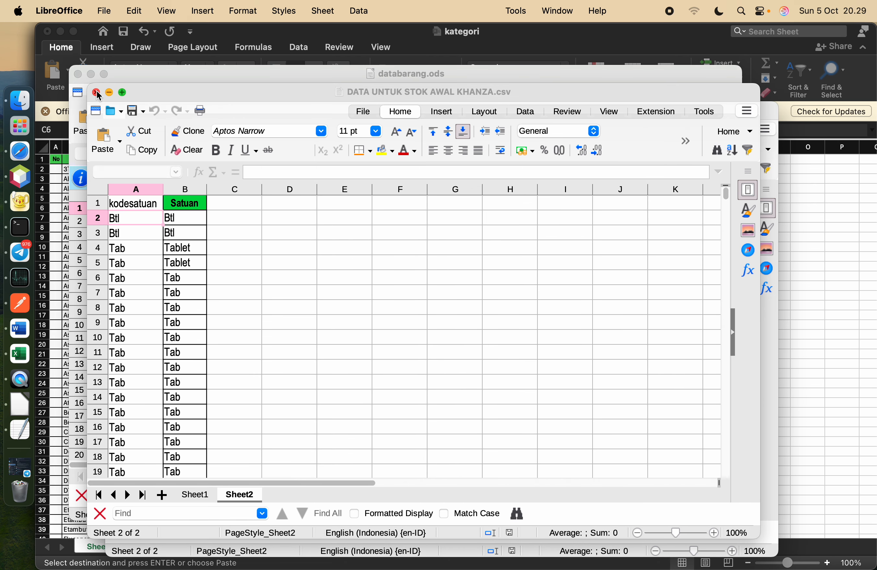
click(97, 93)
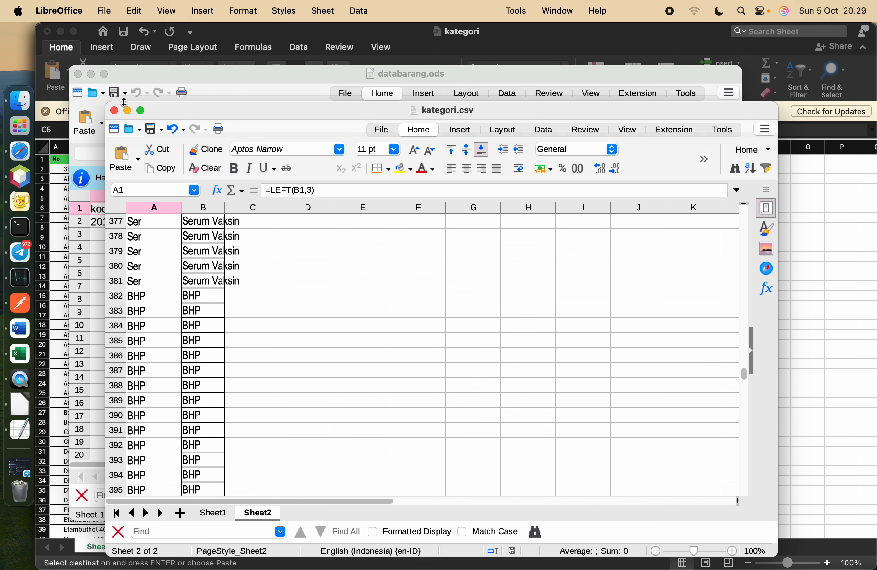
click(114, 110)
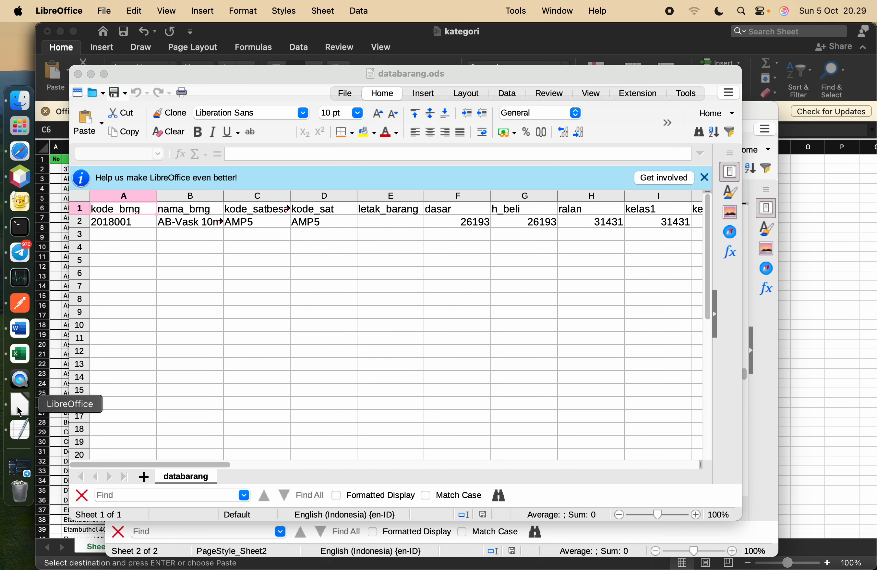
drag(168, 70, 397, 74)
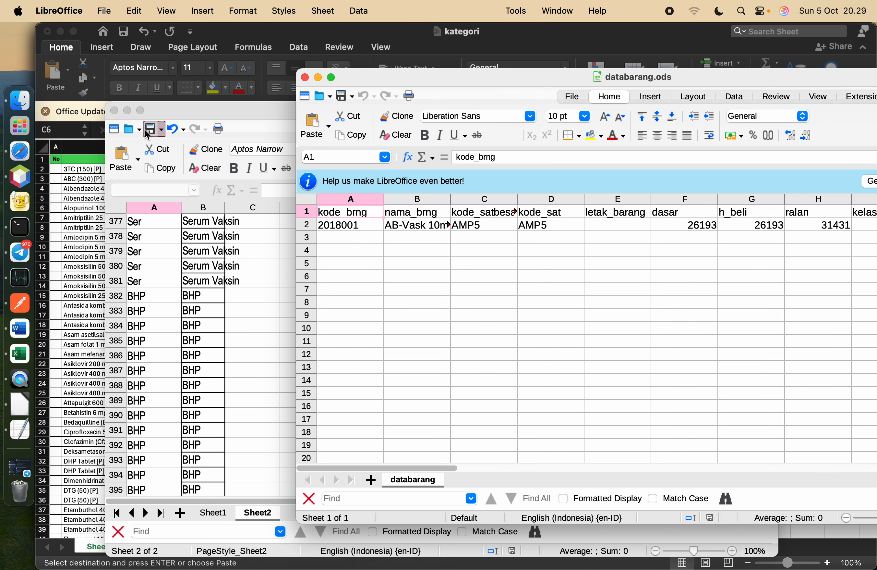
click(114, 110)
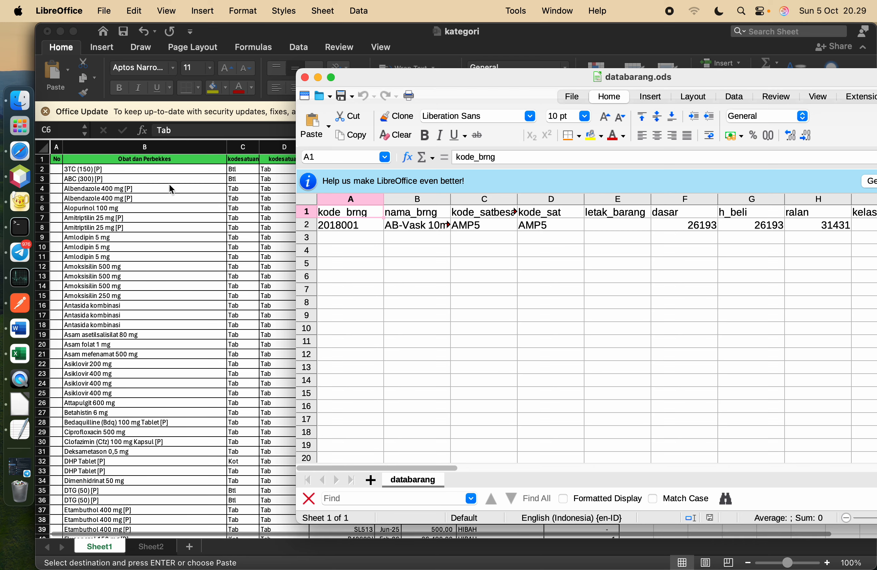
- Return to the kategori workbook in Excel and copy the Obat dan Perbekkes column B of Sheet1
click(167, 148)
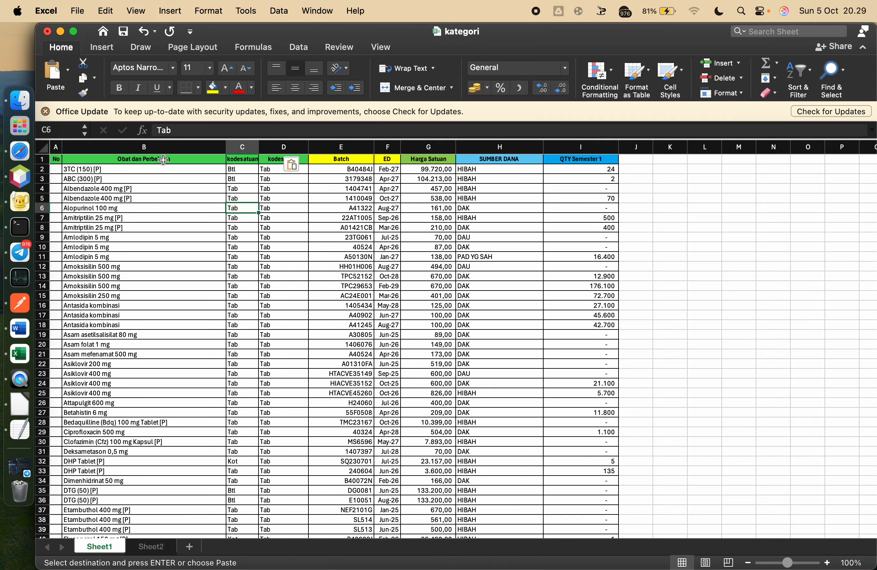
click(158, 148)
right_click(159, 153)
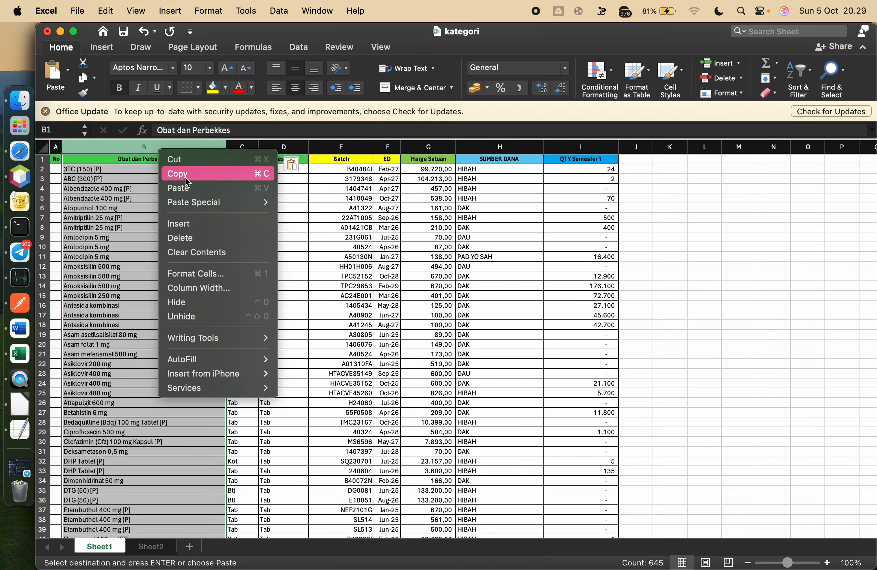
click(188, 174)
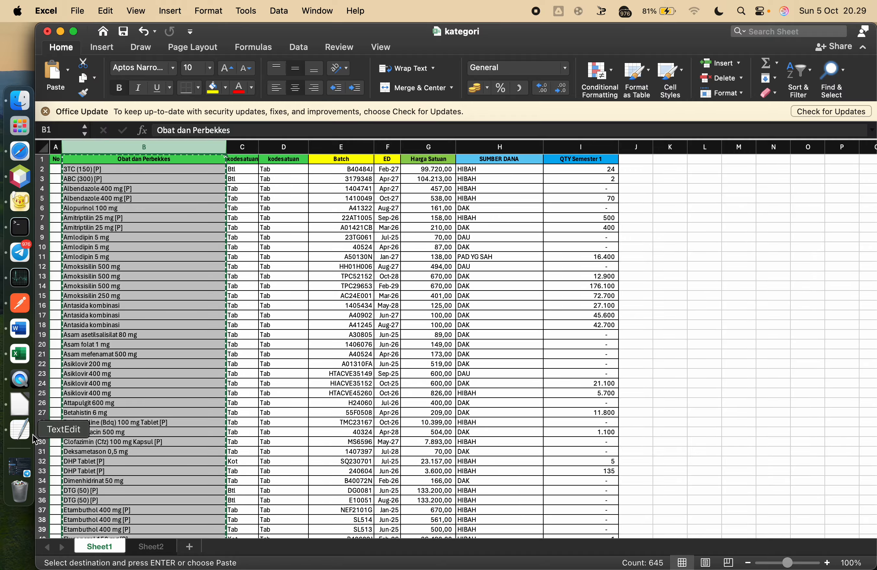
- Switch to databarang.ods in LibreOffice and paste the medicine names into the nama_brng column B as unformatted text with the default import settings
click(27, 410)
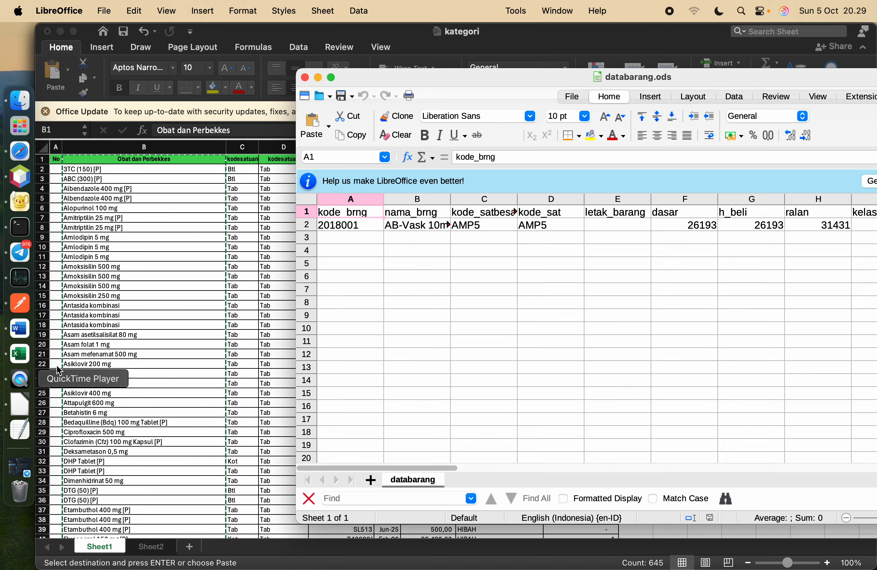
click(413, 201)
right_click(413, 199)
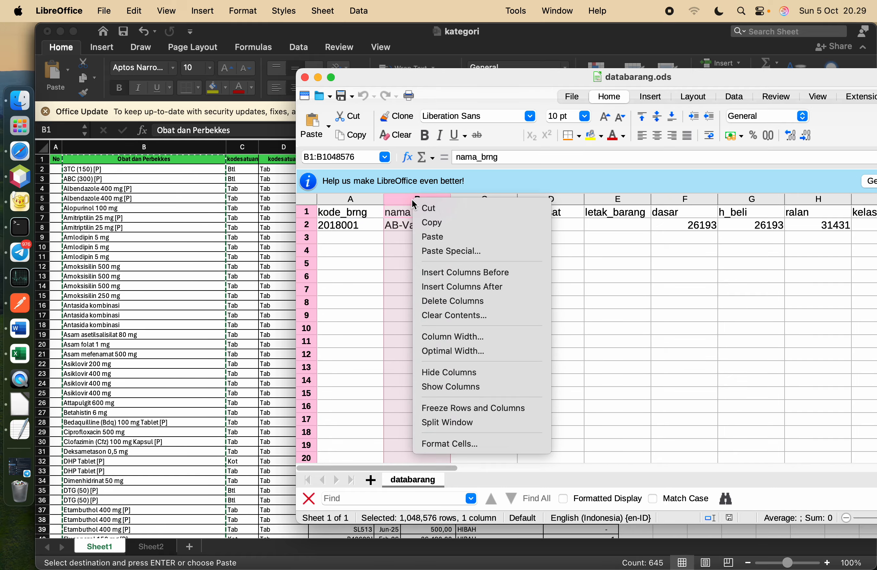
click(468, 252)
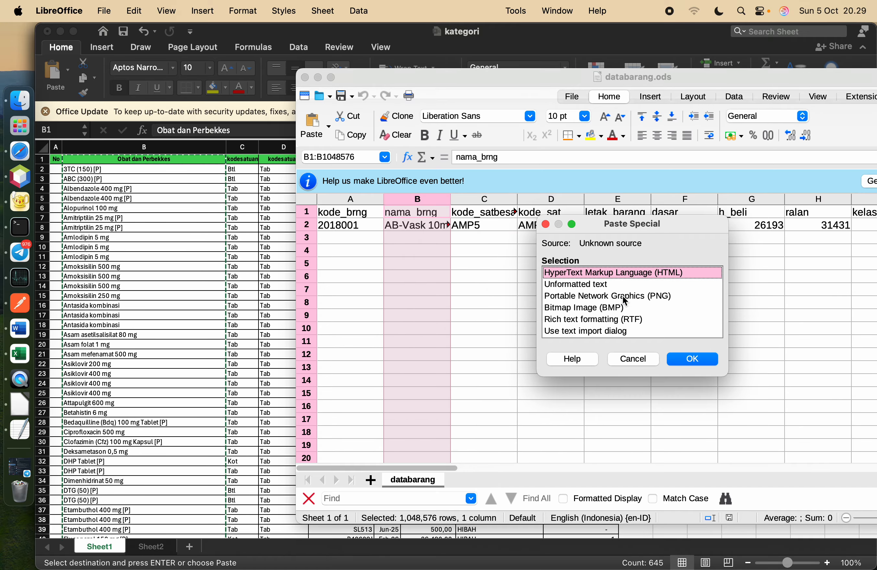
click(598, 286)
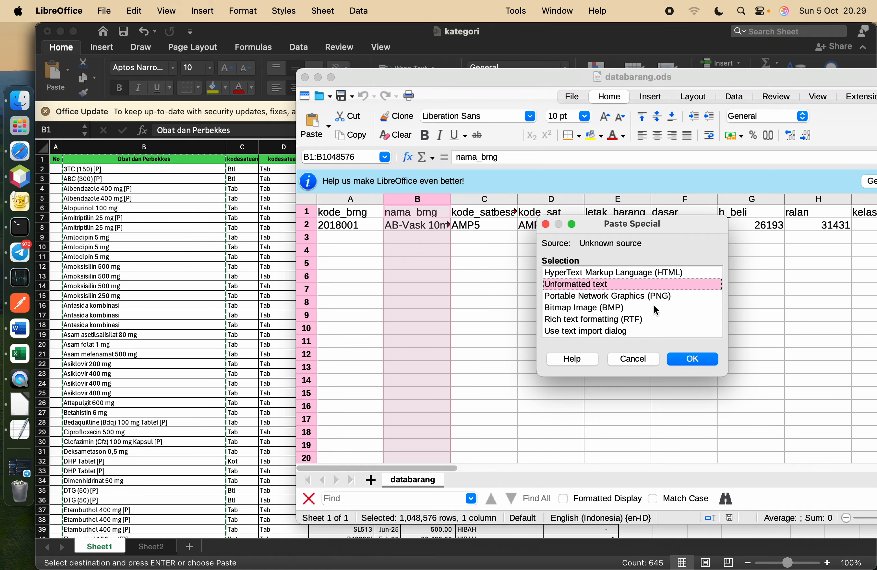
click(705, 361)
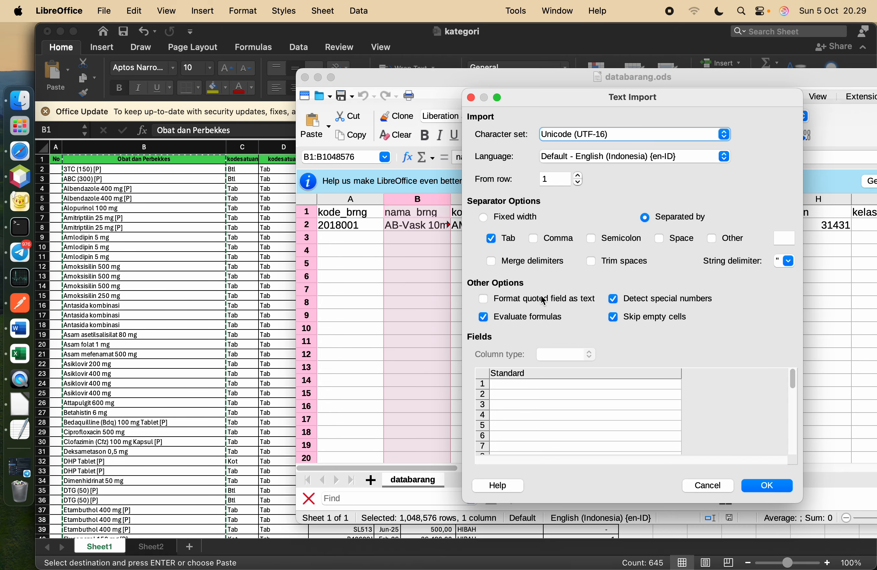
click(762, 488)
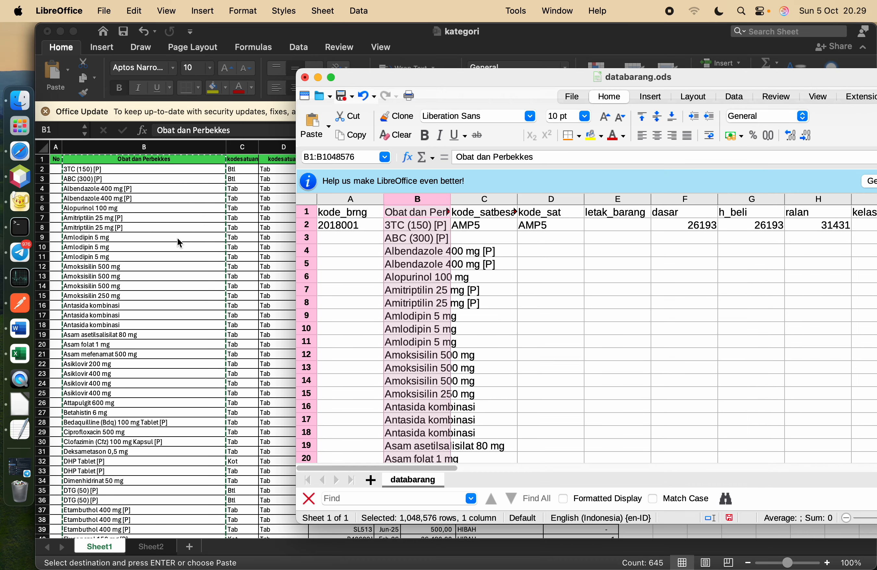
- Switch to the kategori workbook in Excel and copy the kodesatuan column C of Sheet1
click(242, 152)
right_click(242, 152)
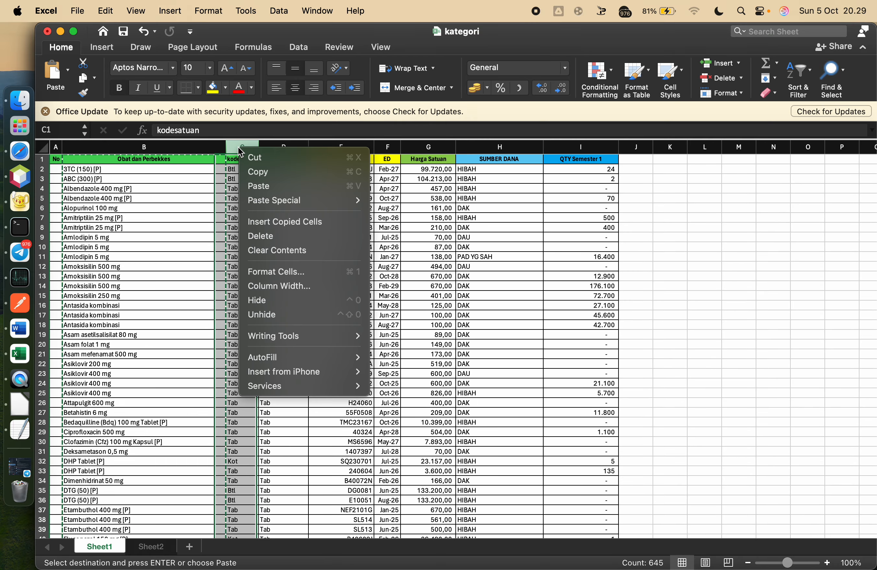
click(260, 172)
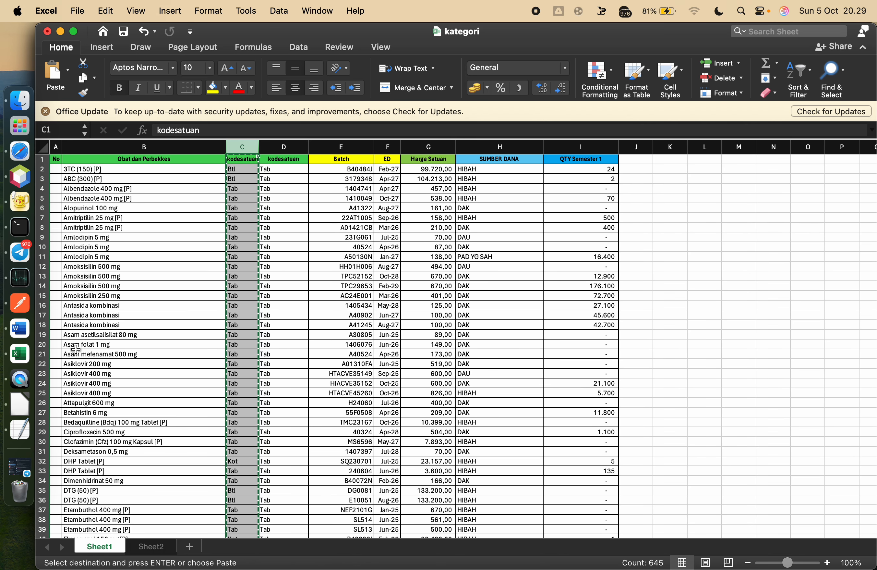
- Switch to databarang.ods in LibreOffice and paste the unit codes into the kode_satbesar column C as unformatted text with the default import settings
click(21, 403)
click(498, 195)
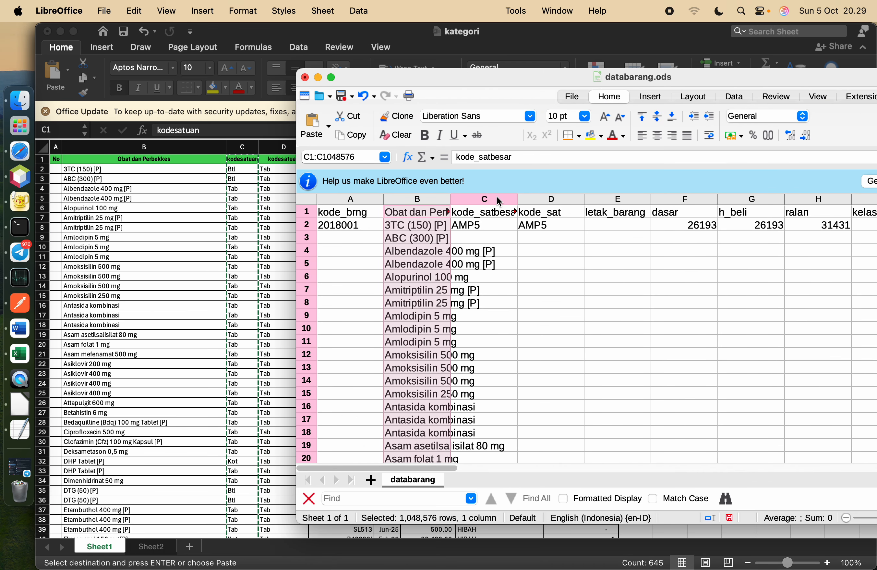
right_click(497, 196)
click(549, 249)
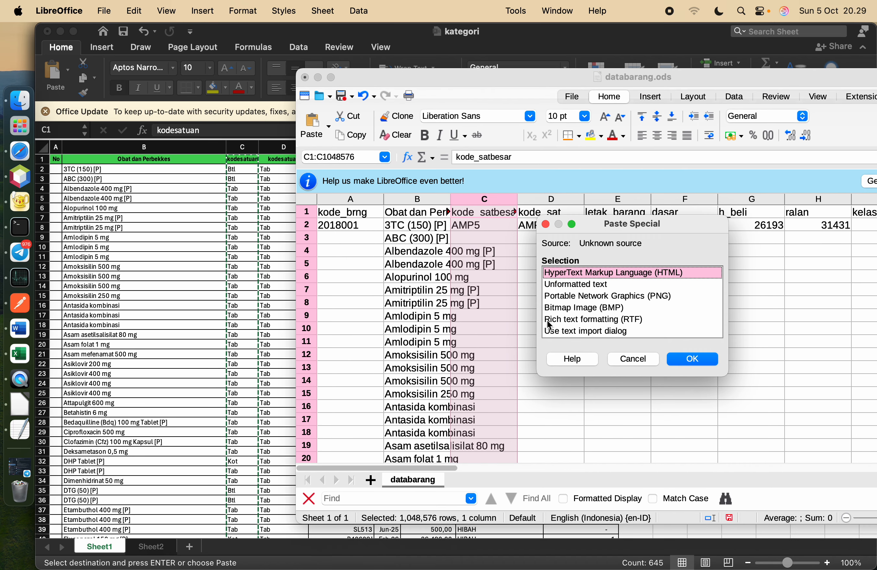
click(595, 285)
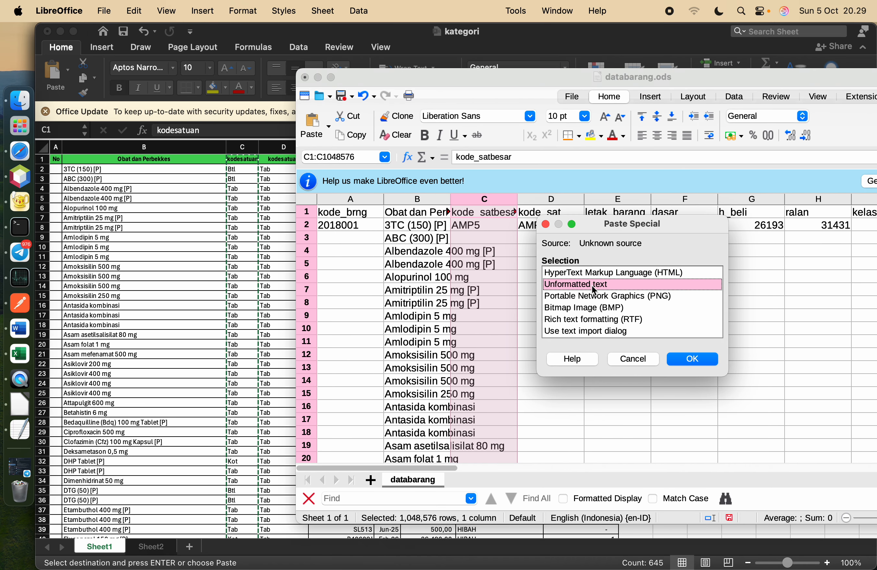
click(687, 362)
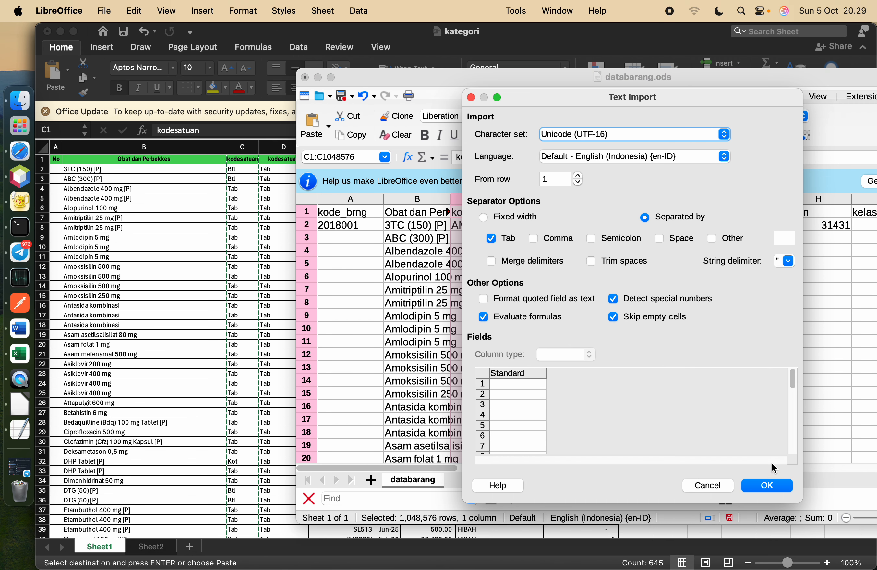
click(768, 485)
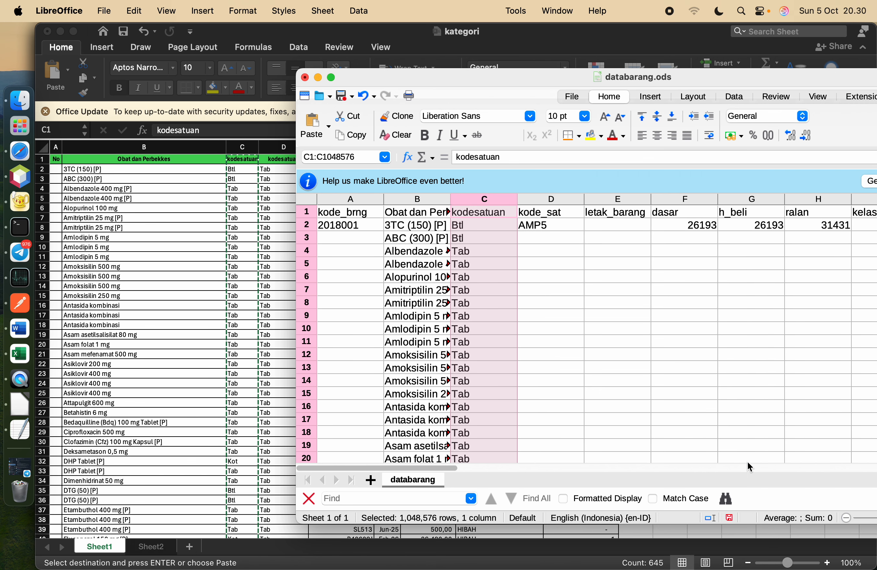
- Copy the kodesatuan column C into the kode_sat column D as values only, overwriting the existing data
right_click(494, 201)
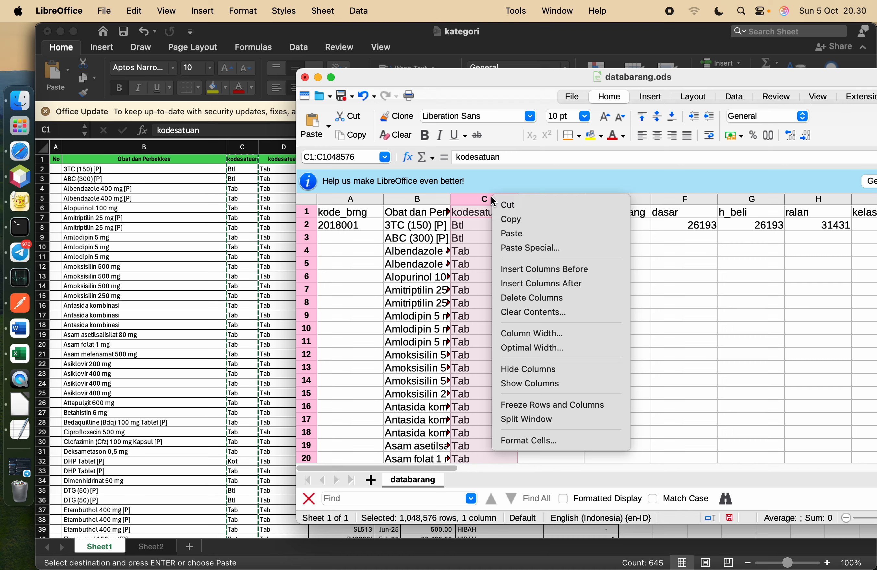
click(513, 217)
click(547, 199)
right_click(546, 197)
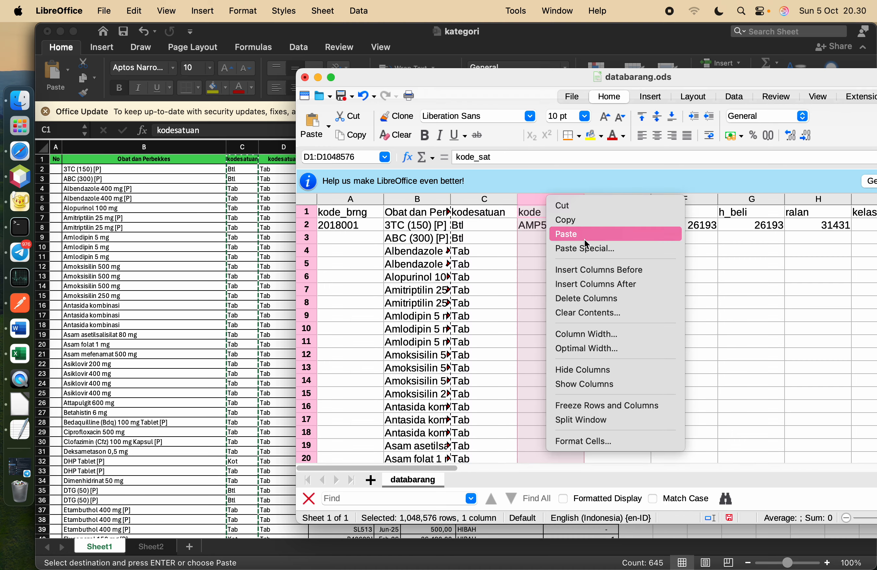
click(585, 248)
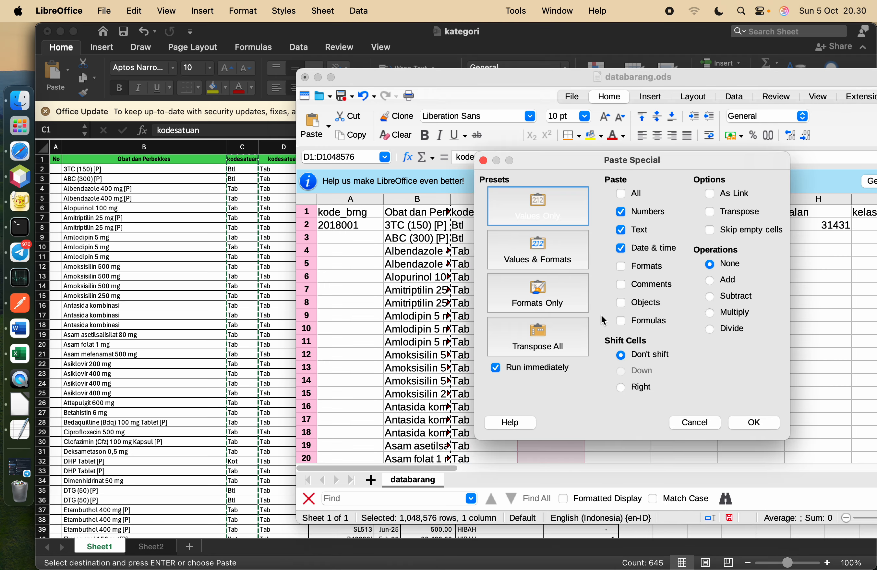
click(748, 425)
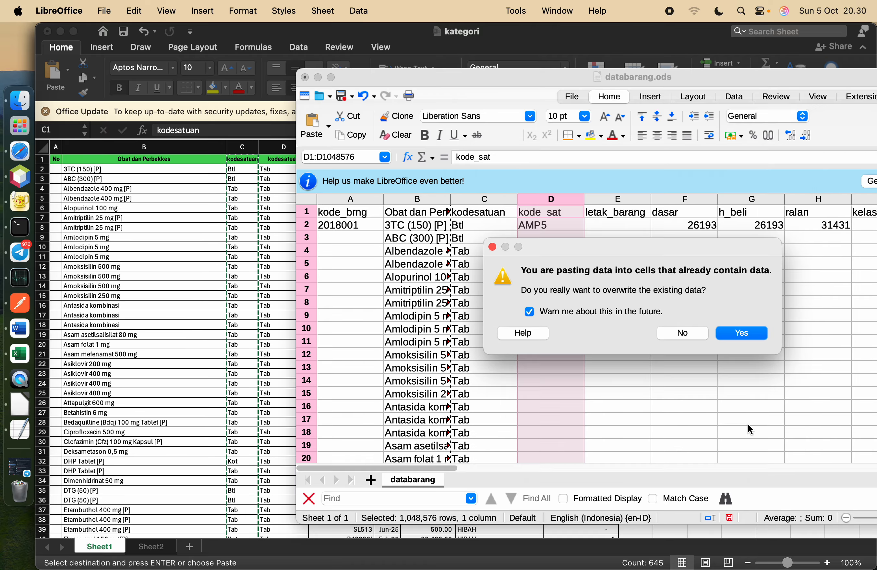
click(746, 336)
- Enter "-" in cell E2 of the letak_barang column in databarang.ods and fill it down to E645
click(157, 272)
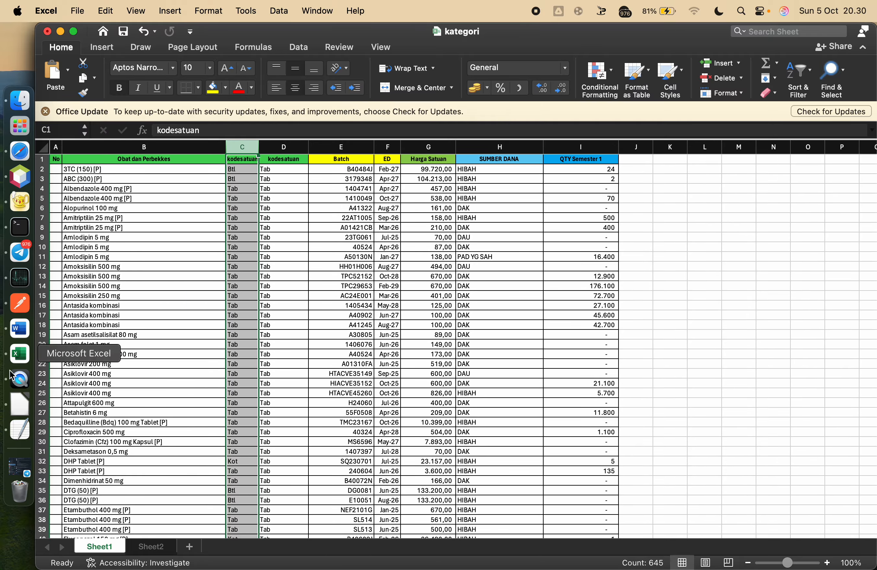
click(20, 396)
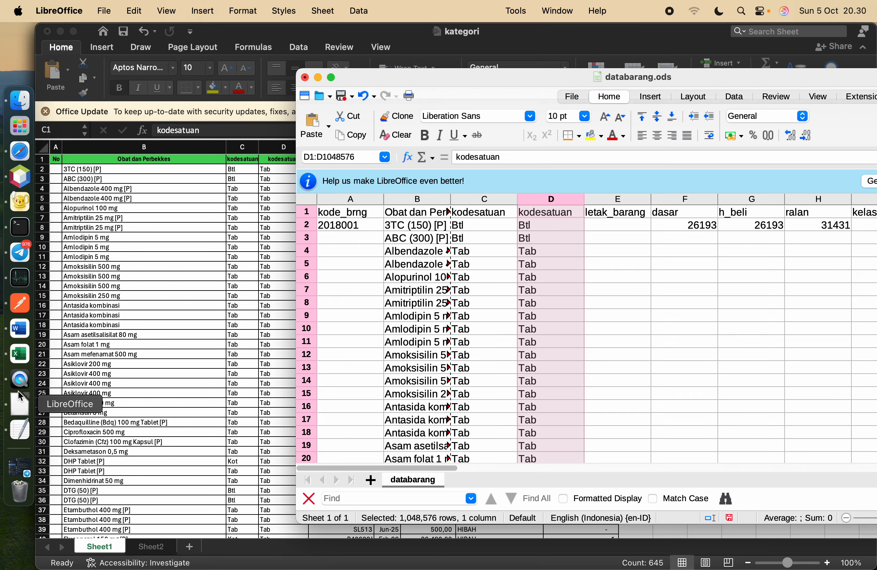
click(608, 222)
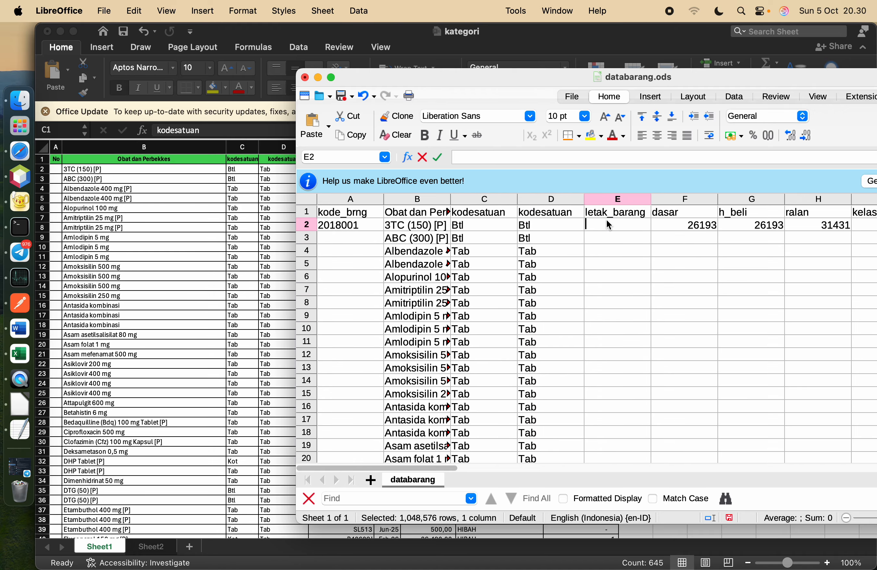
text(-)
key(Return)
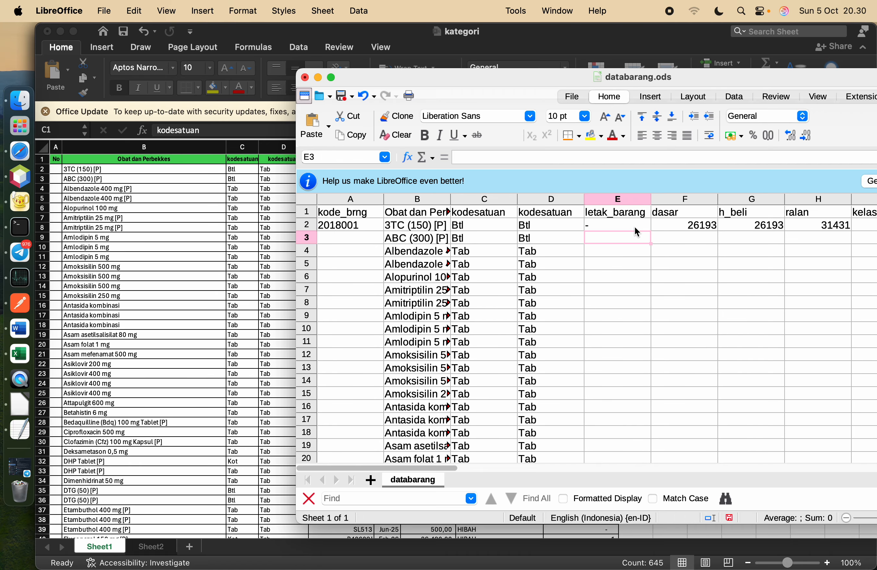
click(635, 226)
click(647, 248)
click(639, 224)
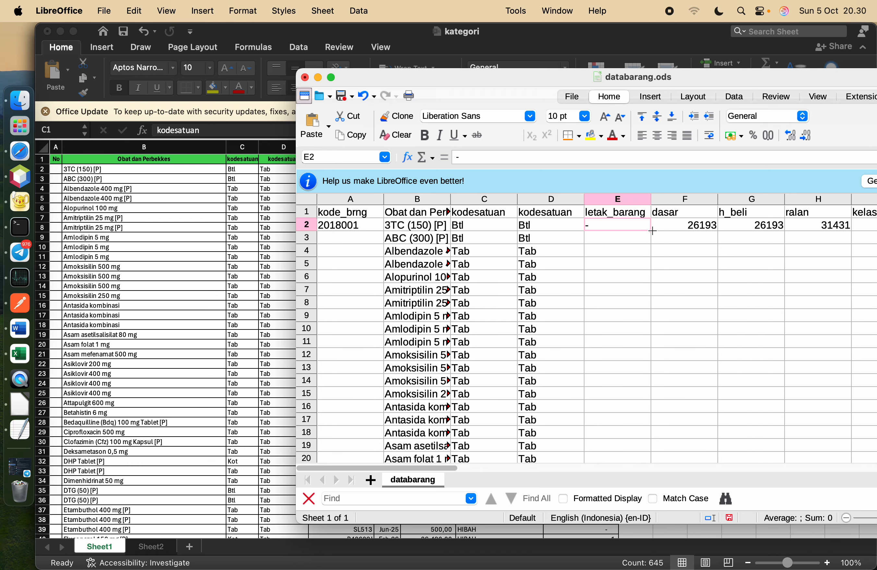
double_click(651, 230)
- Switch to the kategori workbook in Excel and copy the Harga Satuan column G of Sheet1
click(245, 237)
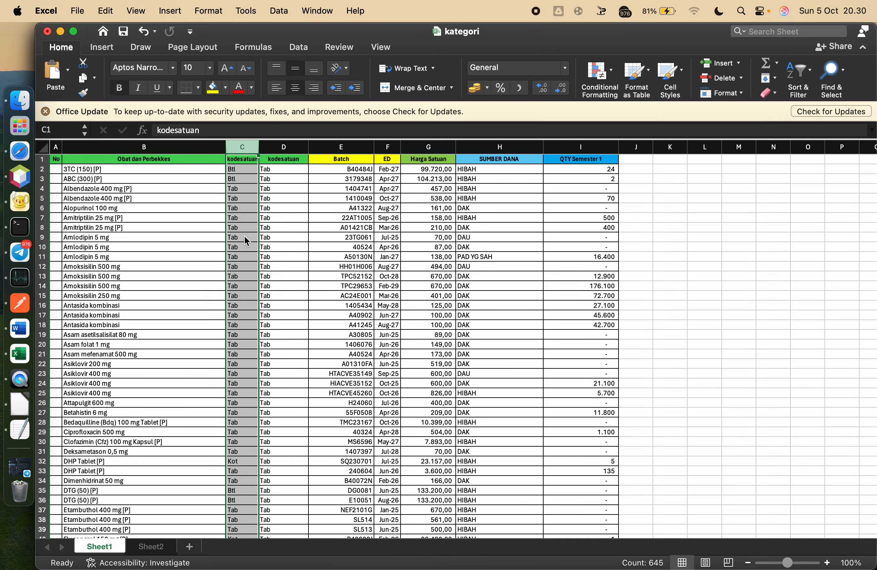
scroll(419, 213, down, 20)
scroll(419, 214, right, 2)
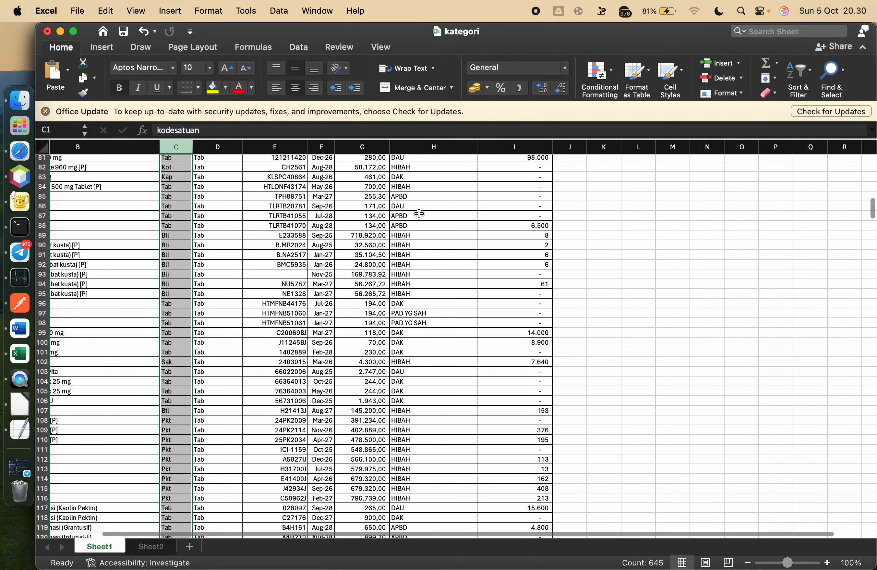
scroll(419, 213, up, 20)
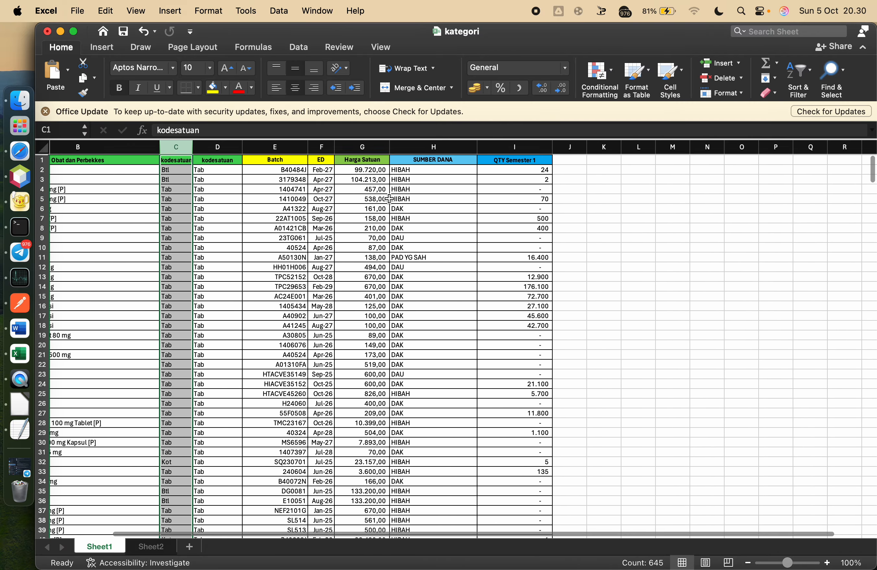
click(380, 195)
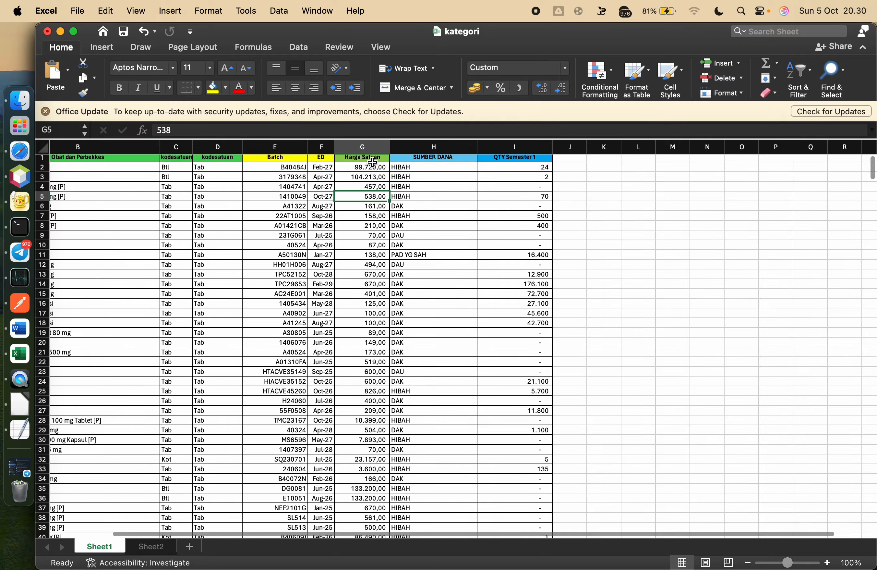
click(364, 147)
right_click(364, 148)
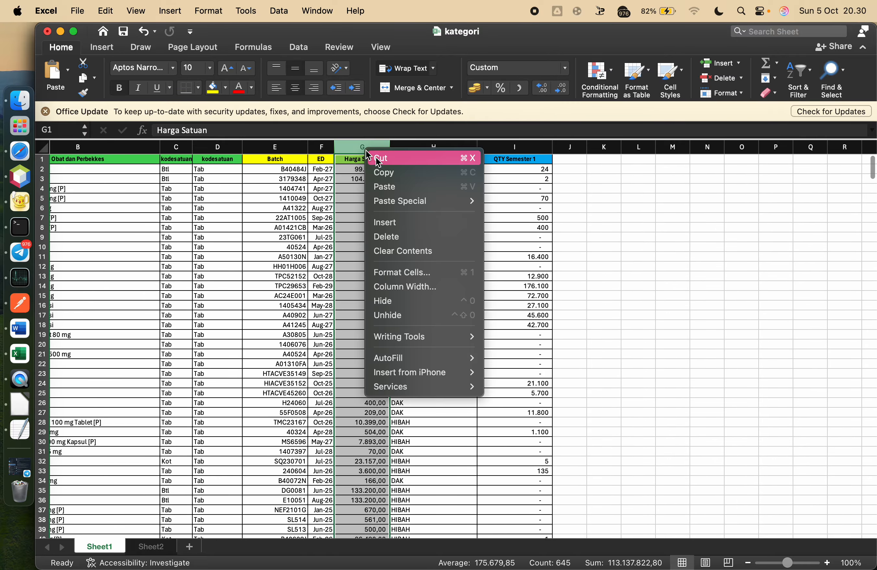
click(384, 174)
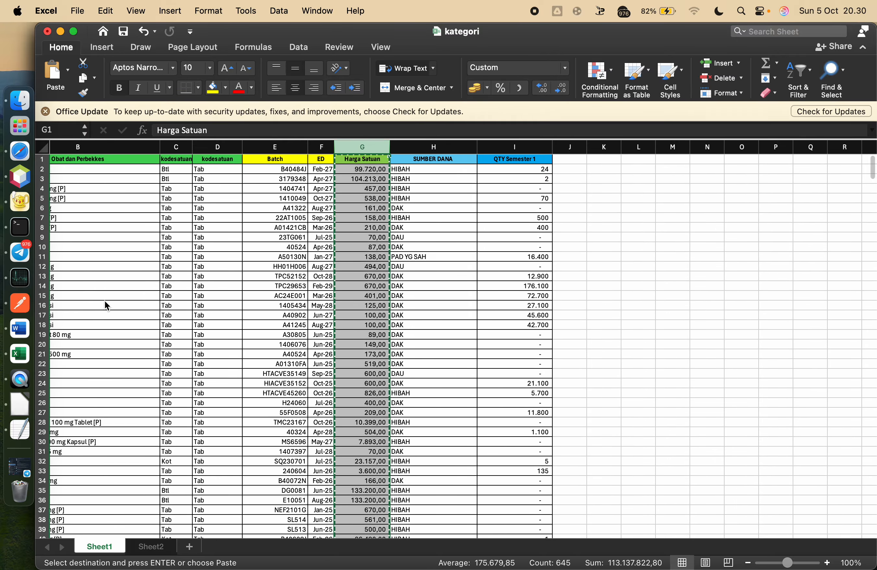
- Try to paste the unit prices as unformatted text across the dasar through karyawan columns F to Q of databarang.ods, then undo the paste
click(32, 410)
scroll(666, 245, right, 10)
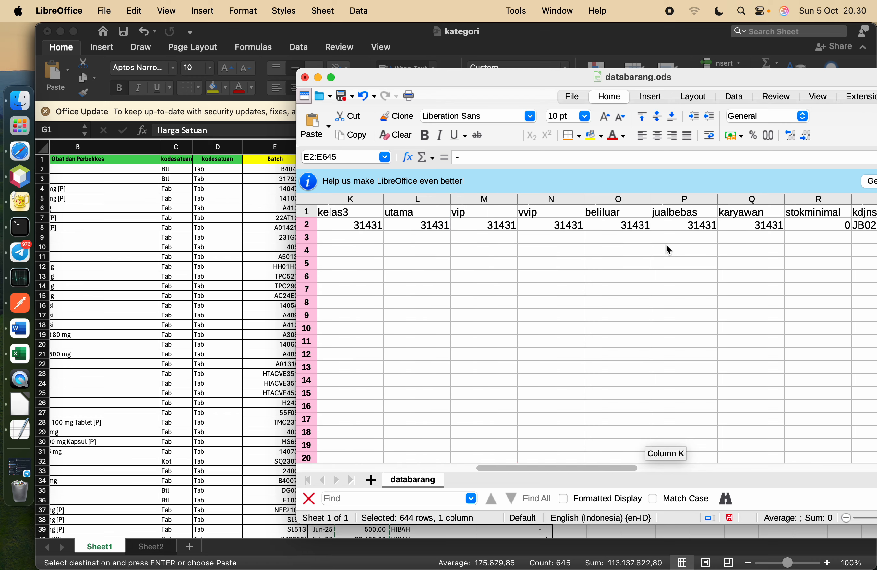
scroll(732, 248, left, 10)
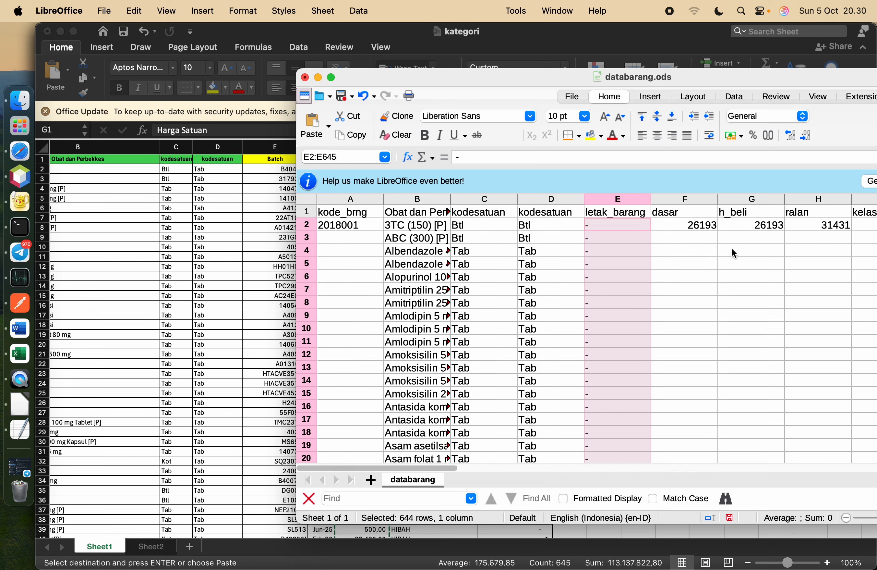
click(703, 199)
shift+click(735, 199)
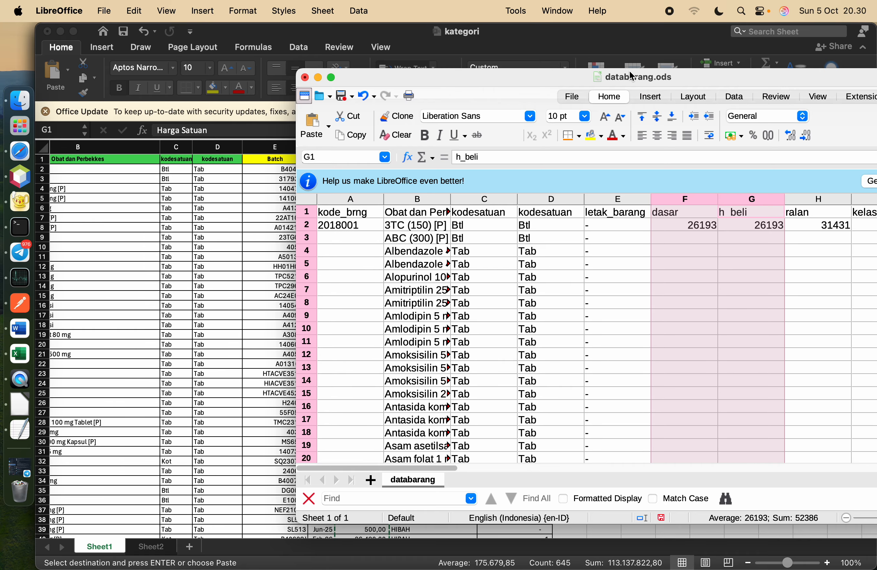
drag(619, 79, 416, 70)
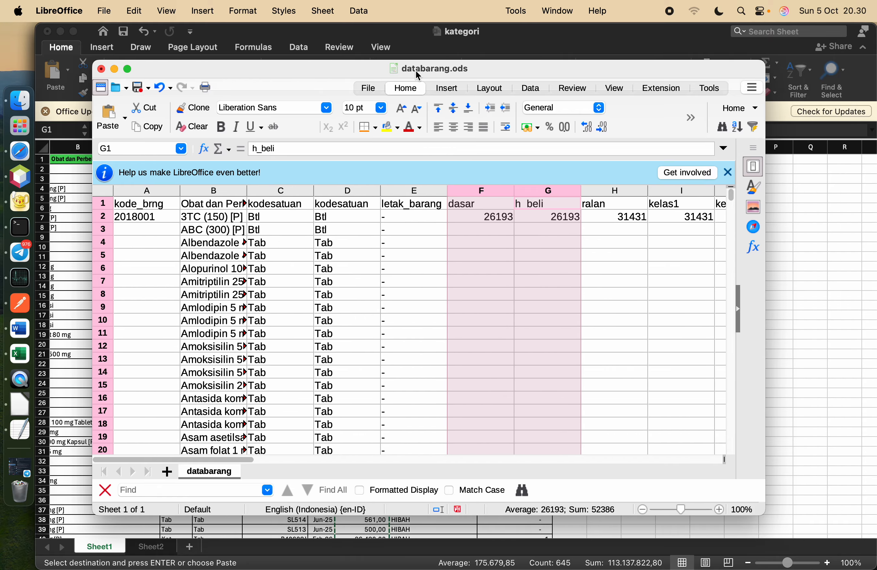
scroll(469, 256, right, 4)
scroll(467, 256, right, 3)
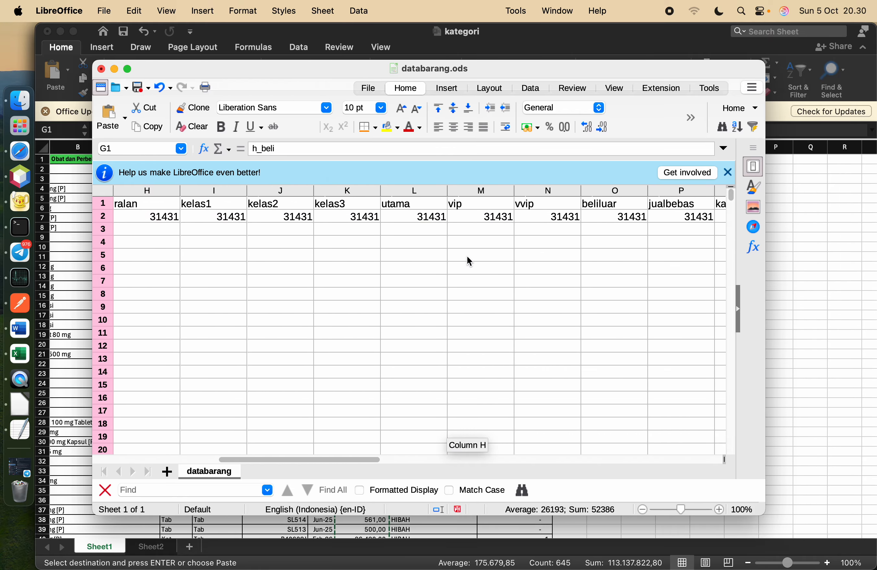
scroll(467, 257, right, 2)
scroll(467, 258, right, 1)
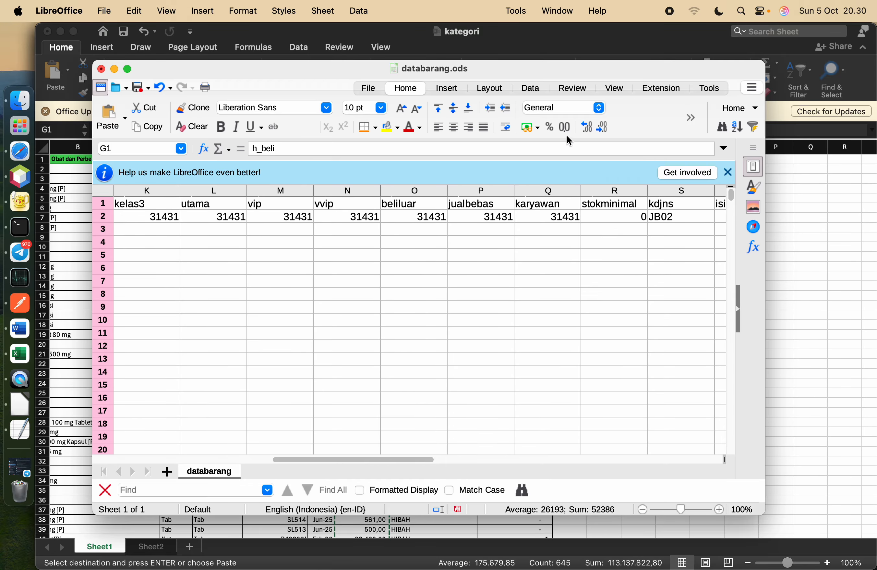
shift+click(556, 191)
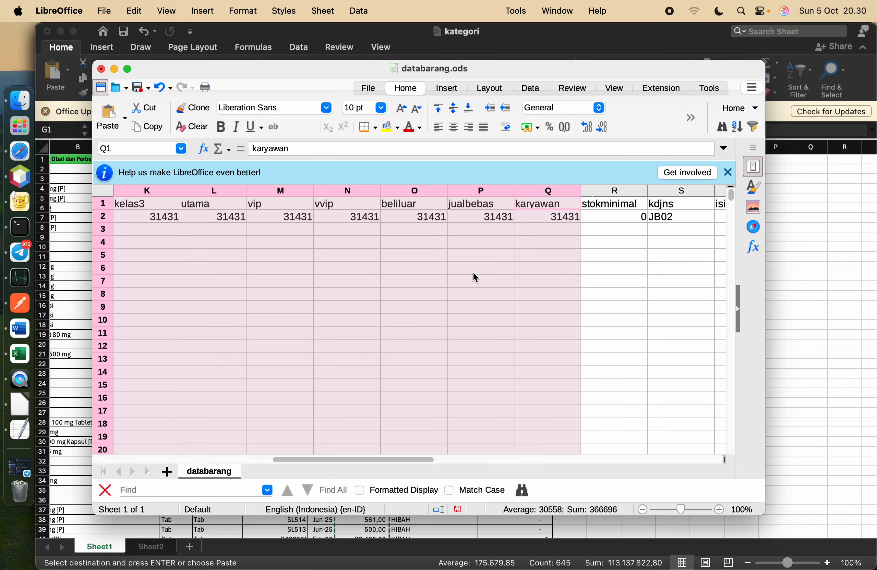
scroll(472, 281, left, 10)
scroll(469, 285, right, 10)
scroll(468, 284, left, 10)
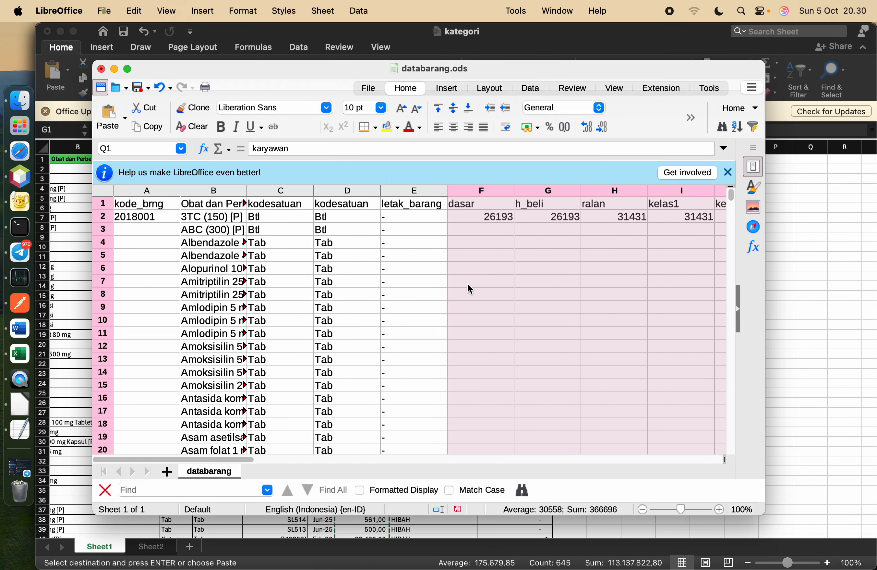
right_click(470, 226)
mouse_move(551, 274)
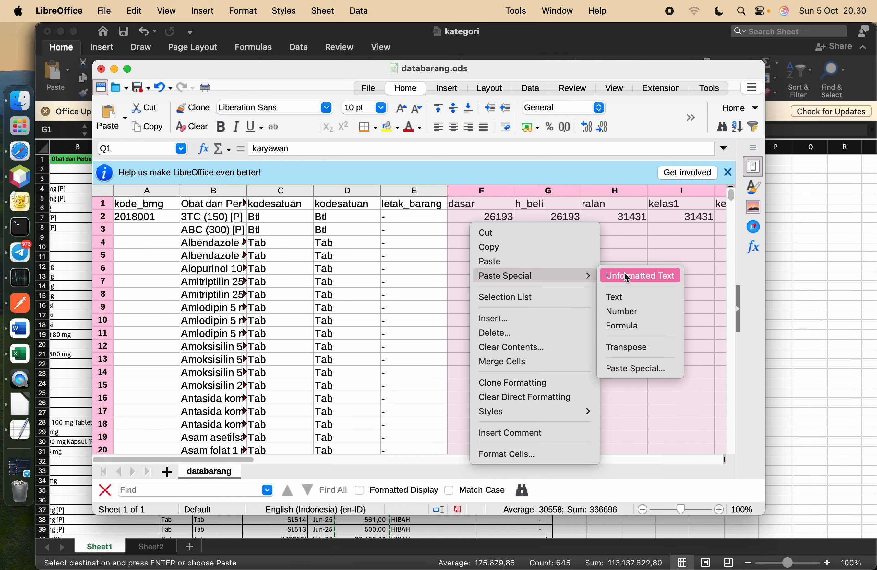
click(644, 275)
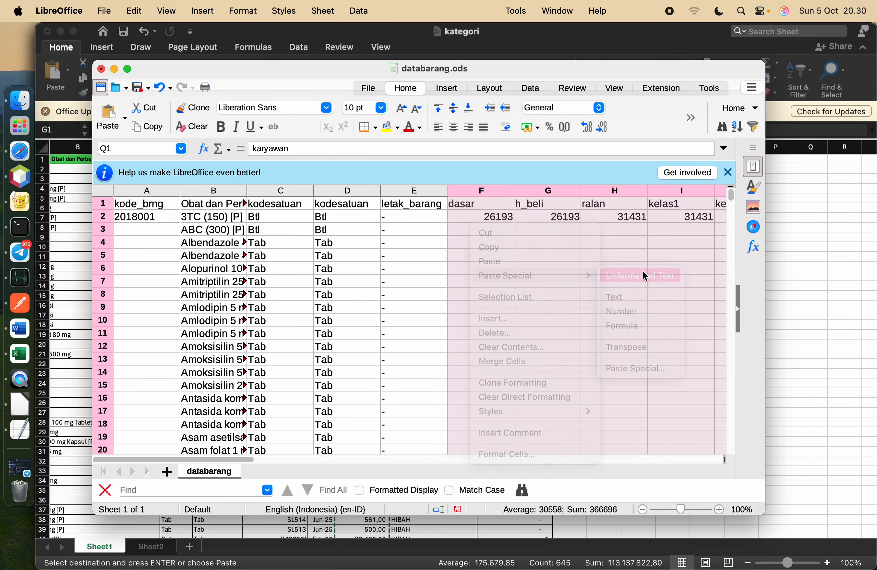
click(562, 481)
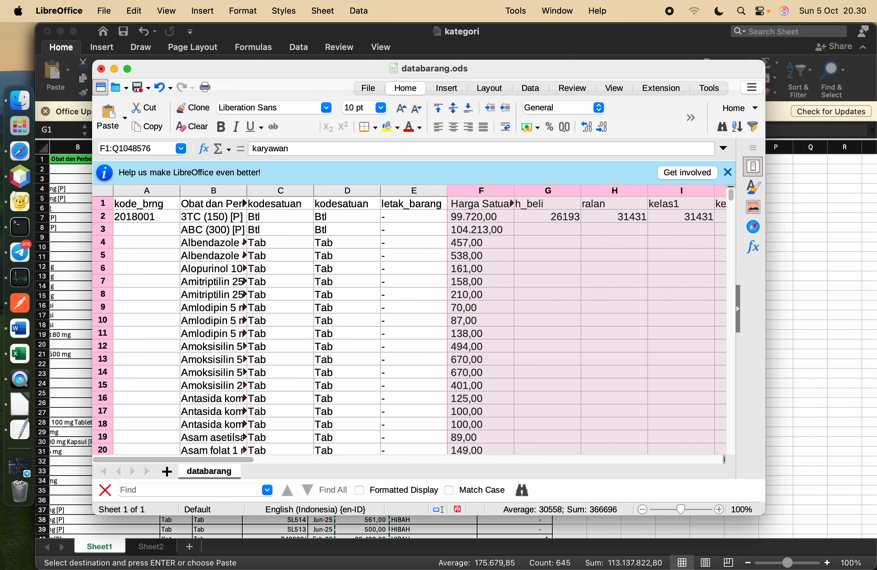
click(492, 249)
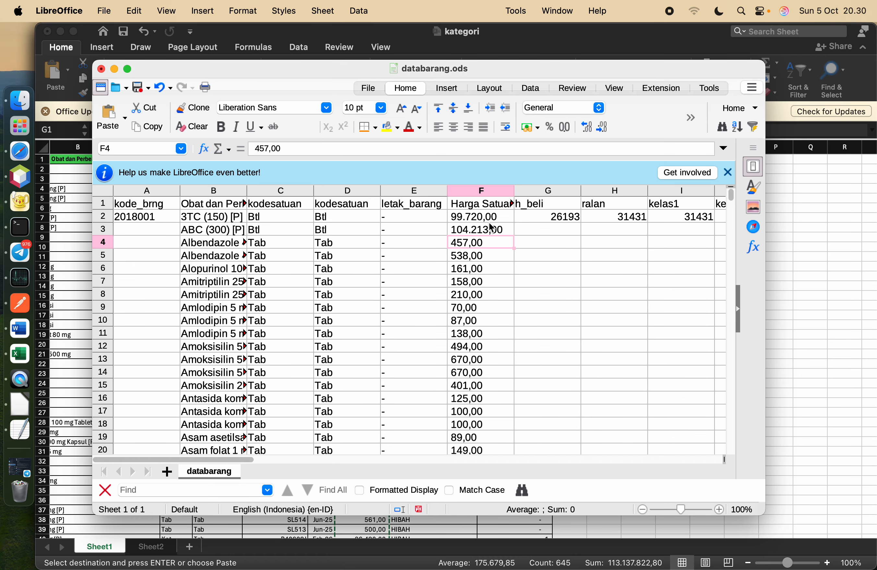
key(super+z)
- Return to the kategori workbook in Excel and bring up the available commands for the Harga Satuan column G
click(78, 232)
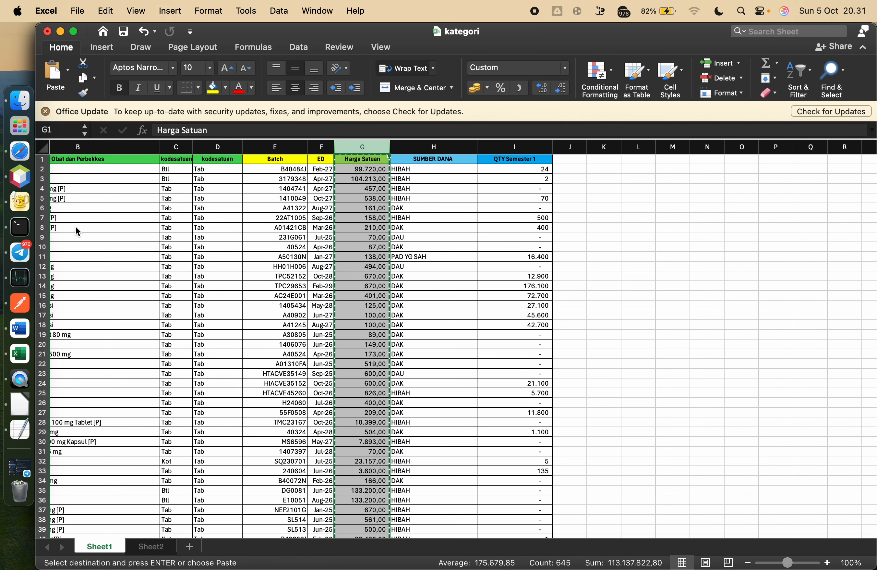
right_click(361, 147)
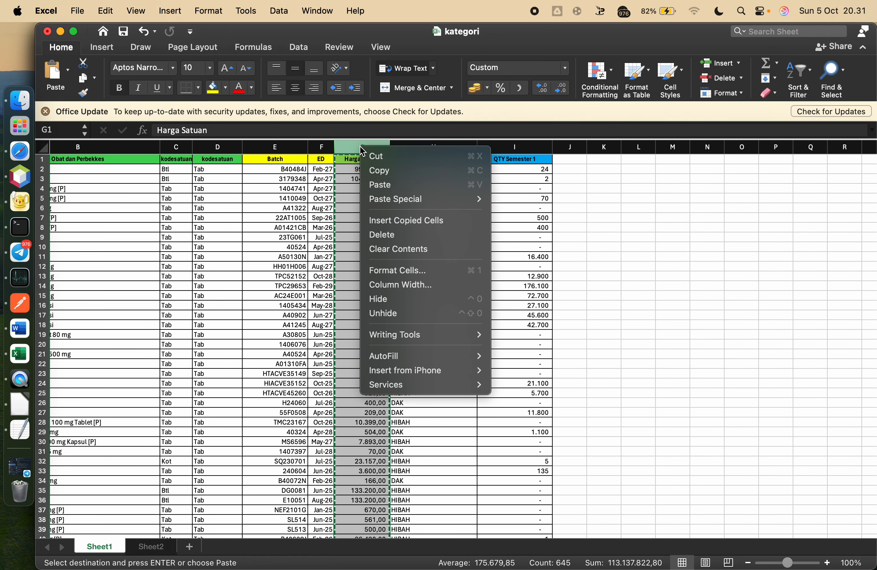
- Format the cells of the Harga Satuan column as Text
click(423, 267)
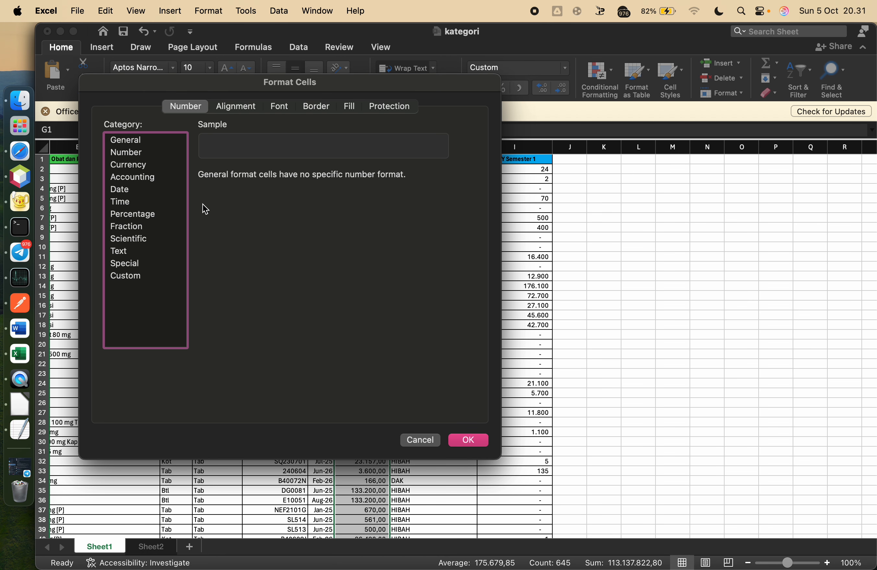
click(127, 253)
click(475, 443)
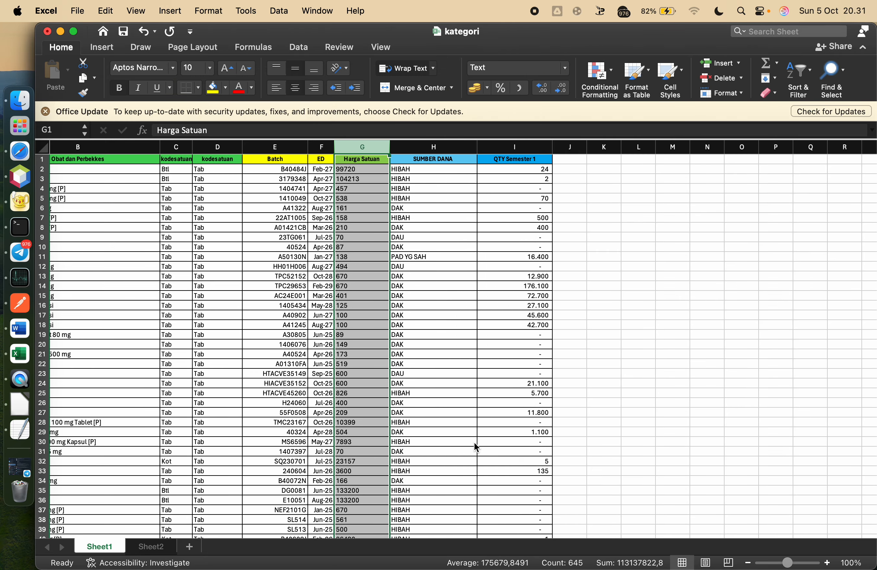
- Undo and reapply the Text format on the Harga Satuan column to compare how the unit prices display
key(super+z)
key(super+c)
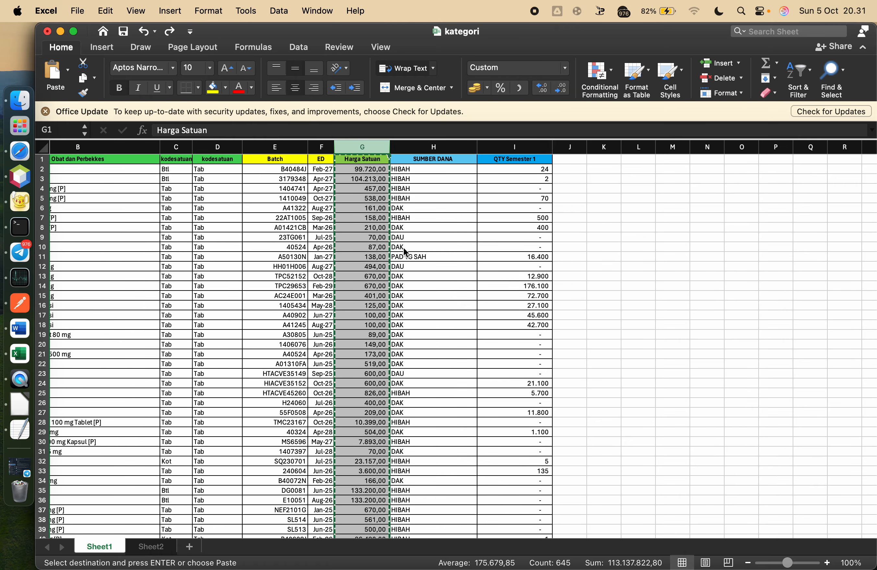
key(super+y)
key(super+z)
key(super+c)
click(372, 198)
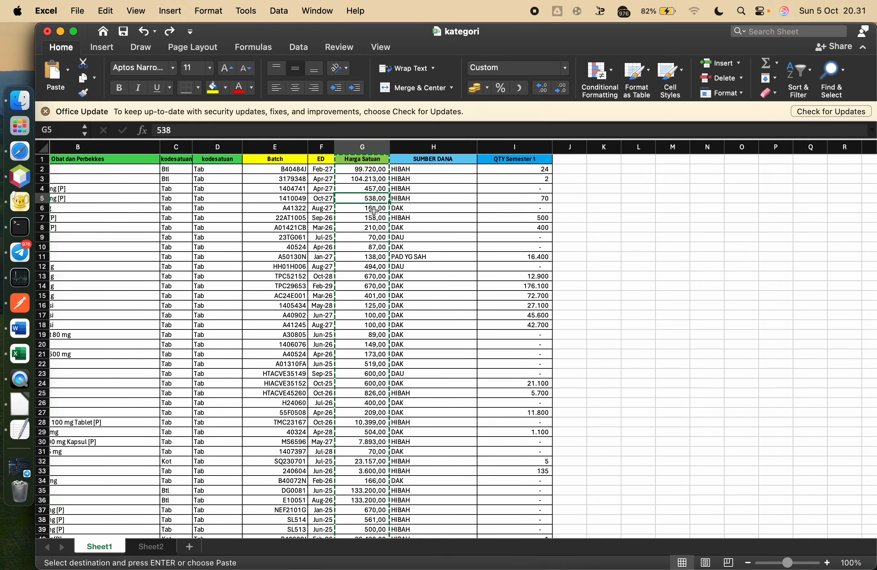
click(374, 210)
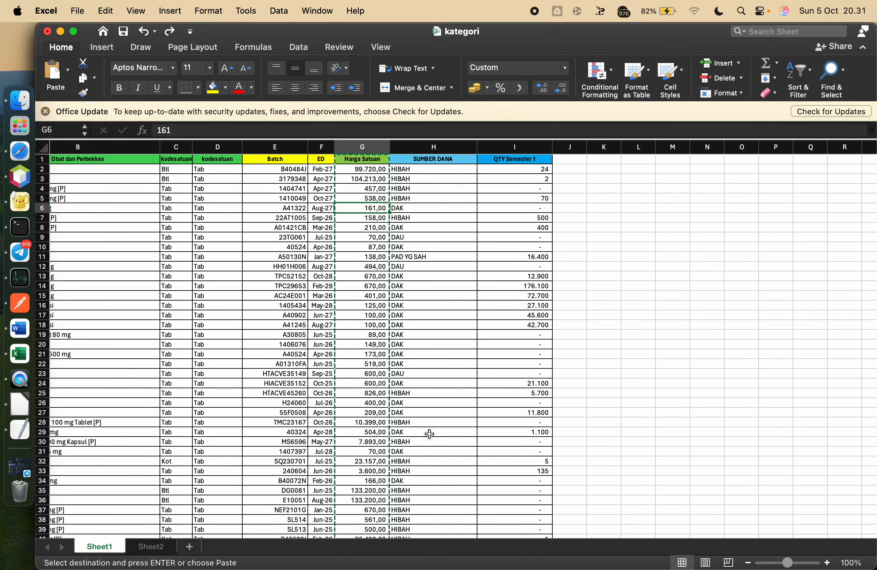
key(super+y)
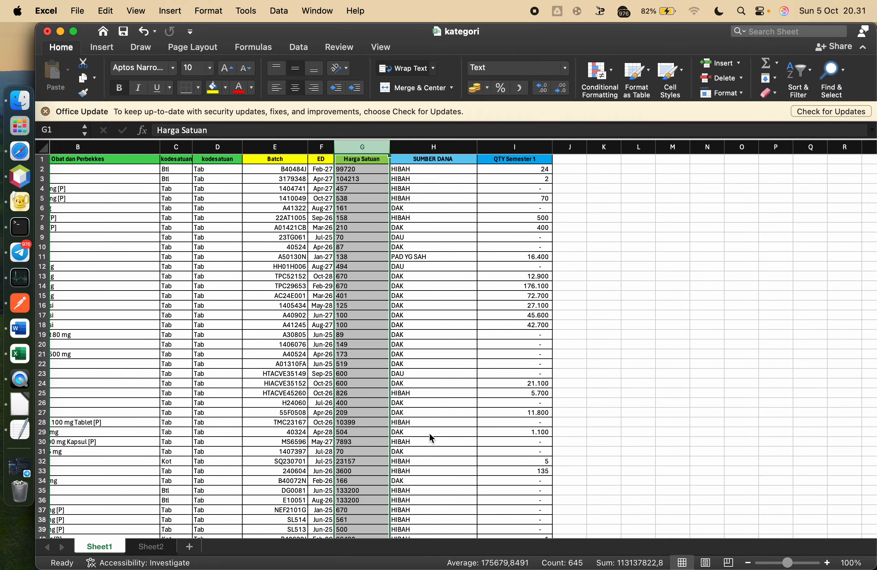
- Switch the Text format off and on again while examining decimal prices further down the Harga Satuan column
key(super+z)
scroll(431, 438, down, 5)
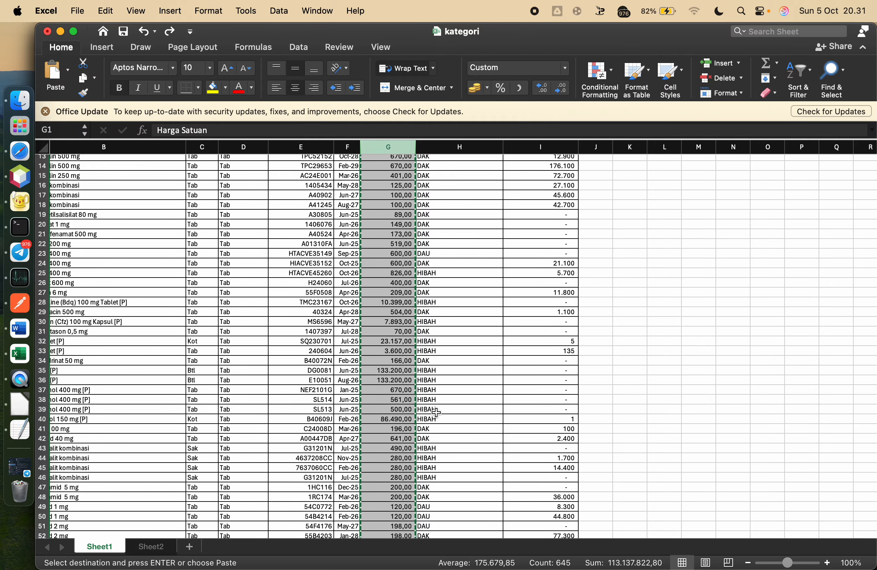
key(super+y)
scroll(434, 415, down, 2)
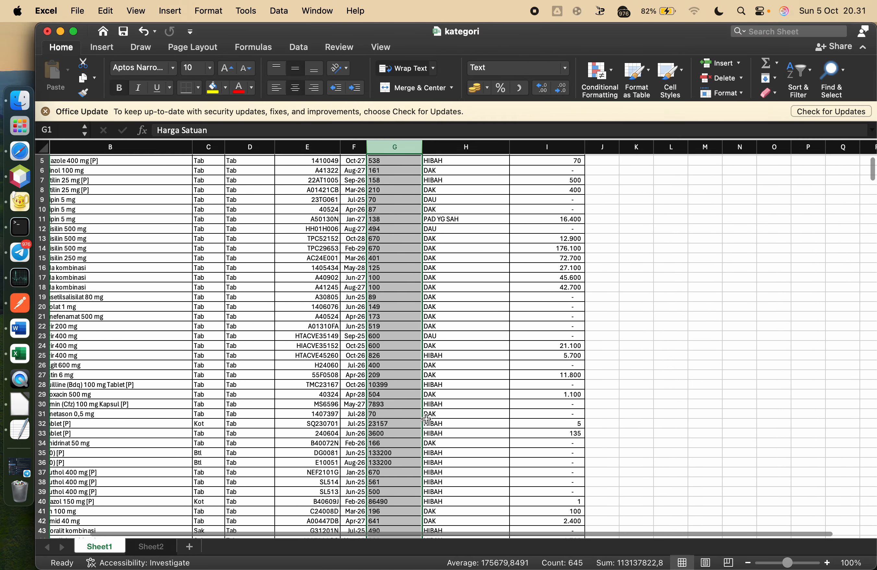
scroll(378, 465, down, 8)
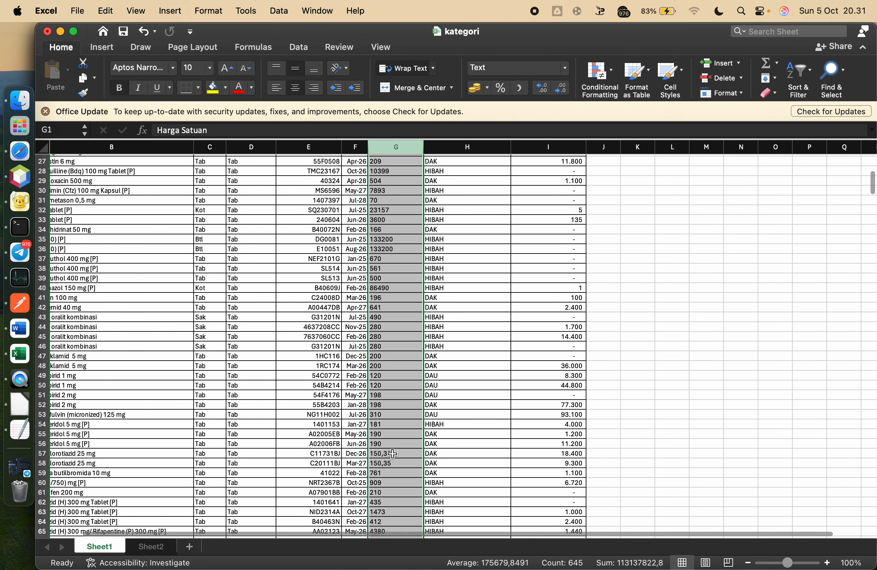
key(super+z)
scroll(475, 470, down, 6)
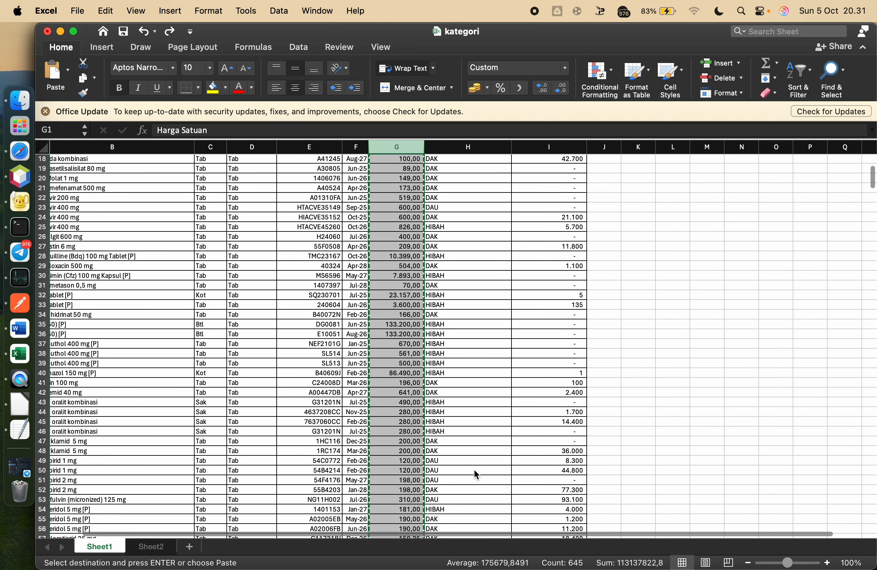
scroll(474, 469, down, 6)
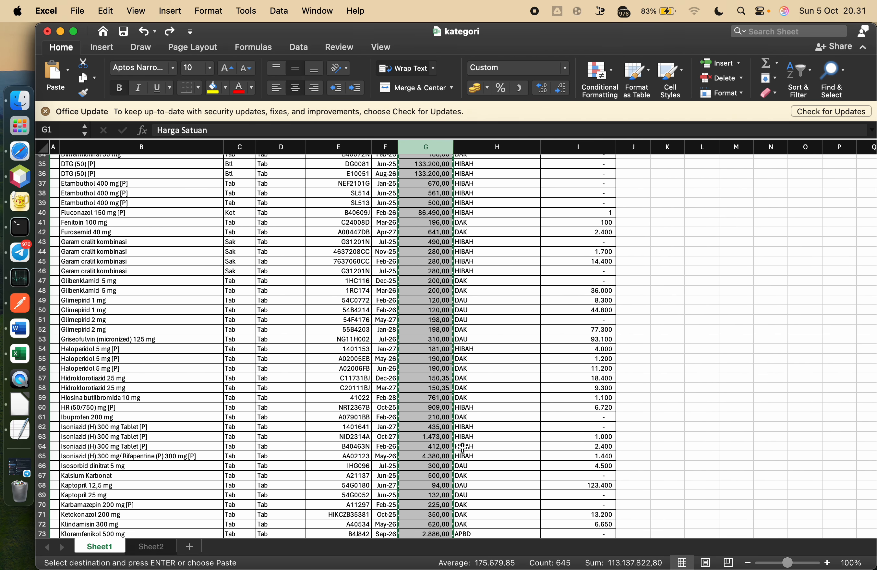
key(super+y)
scroll(463, 450, down, 10)
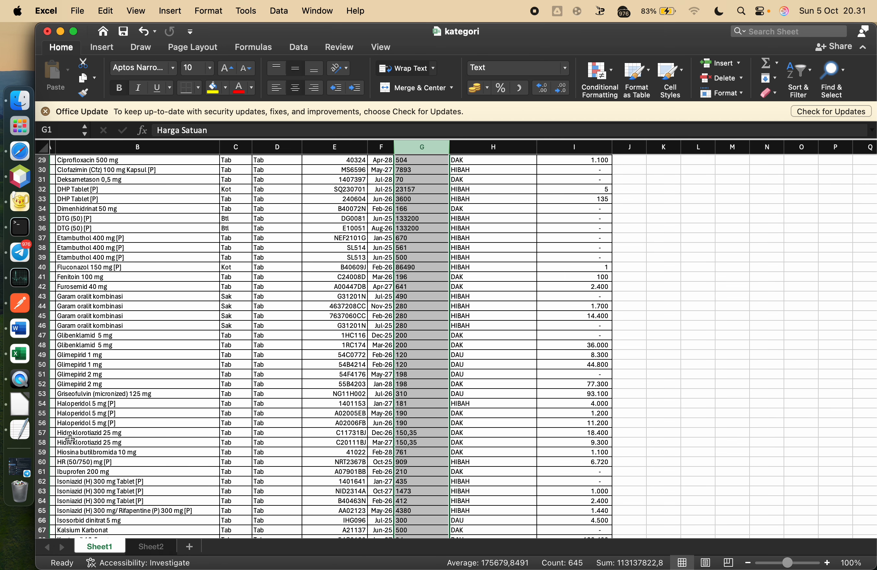
- Compare the Hidroklorotiazid 25 mg unit price in row 57 with the Text format undone and reapplied
click(43, 433)
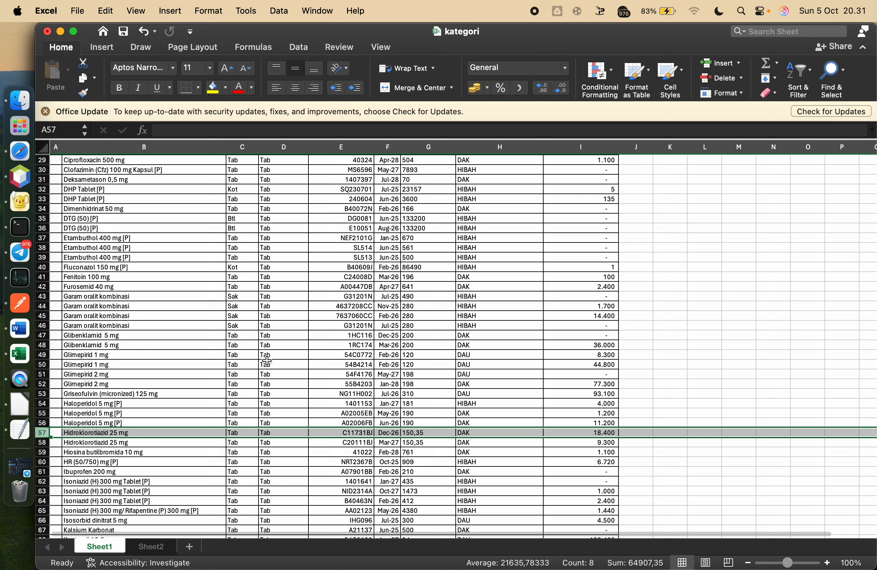
key(super+z)
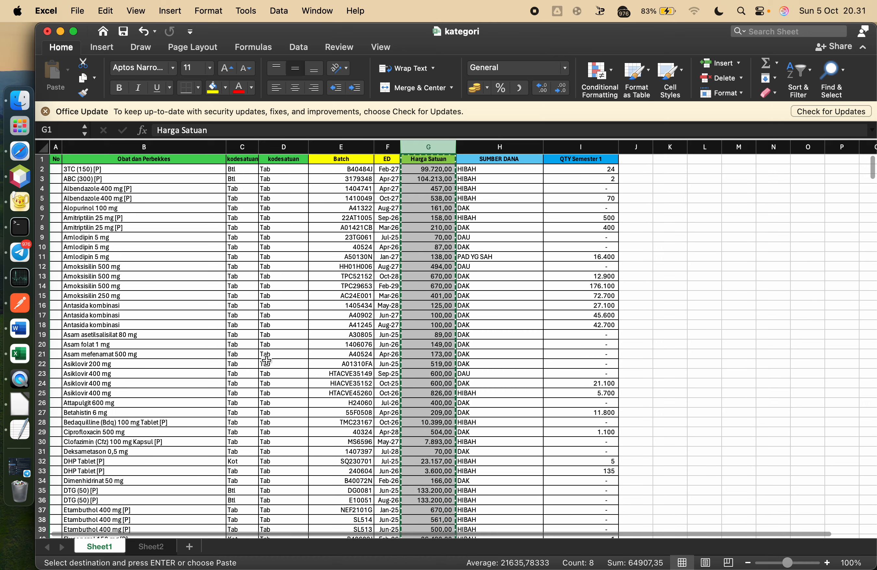
scroll(266, 364, down, 5)
scroll(266, 364, down, 7)
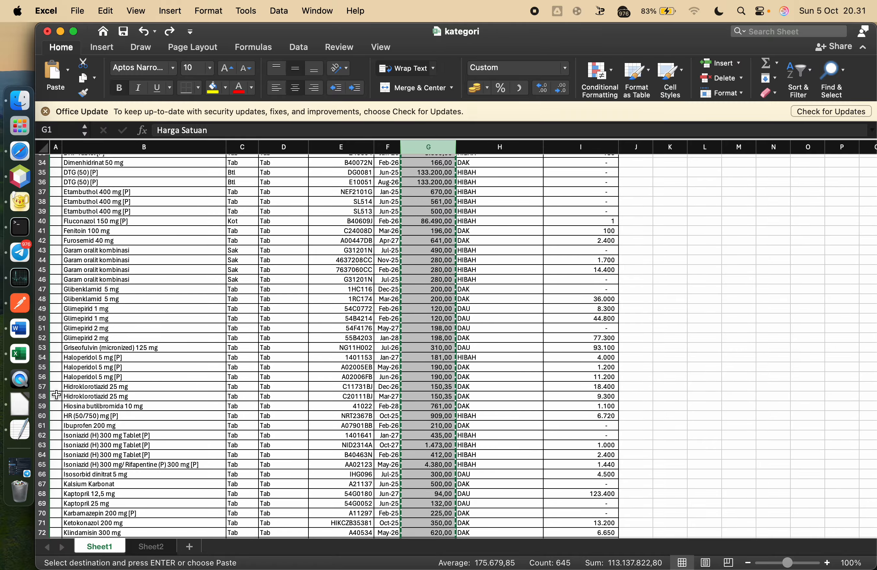
click(43, 386)
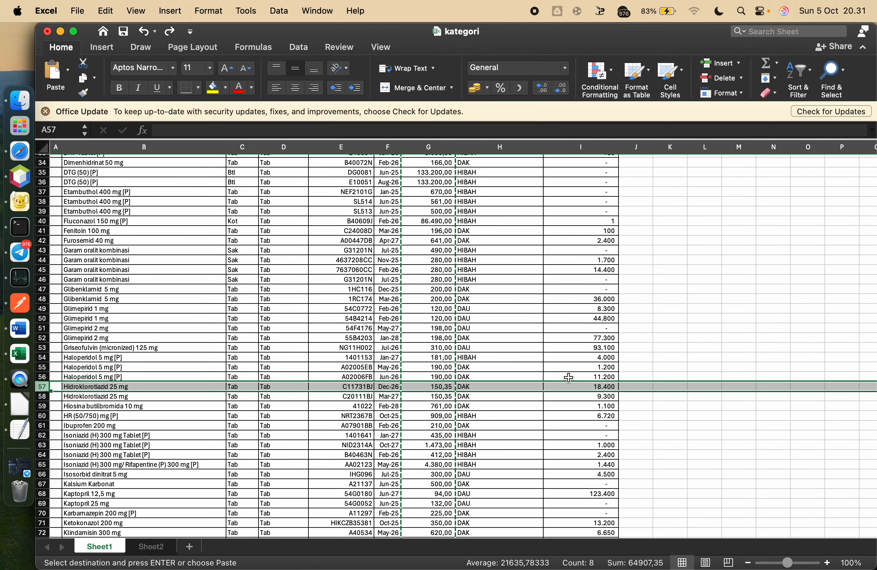
key(super+y)
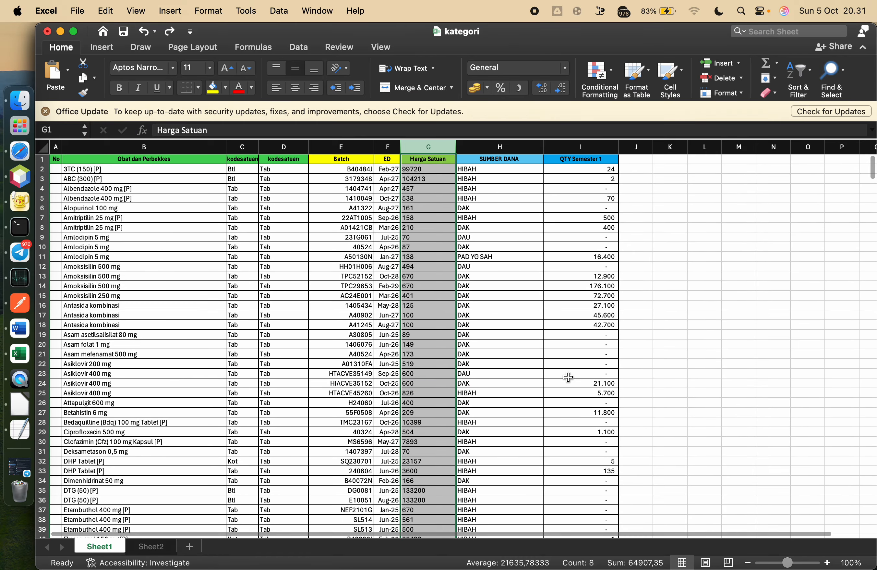
scroll(440, 444, down, 8)
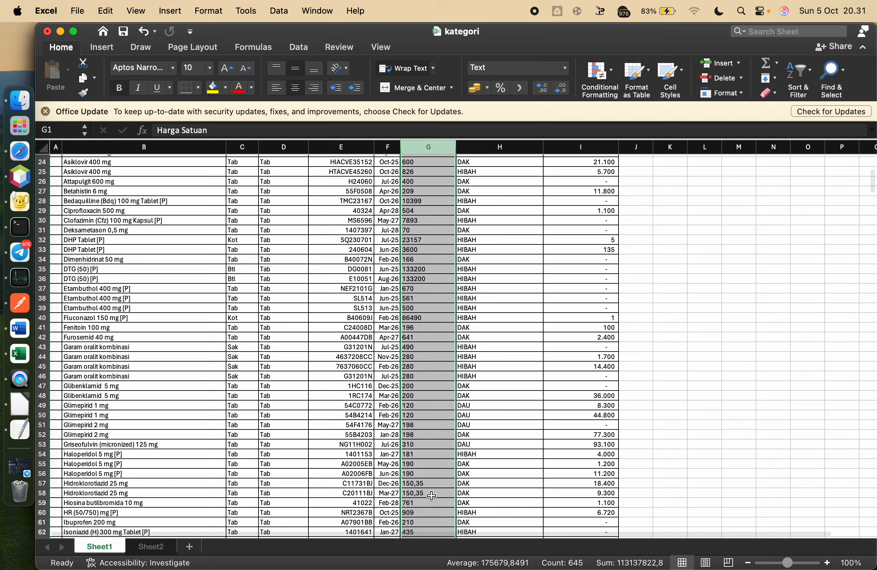
click(428, 483)
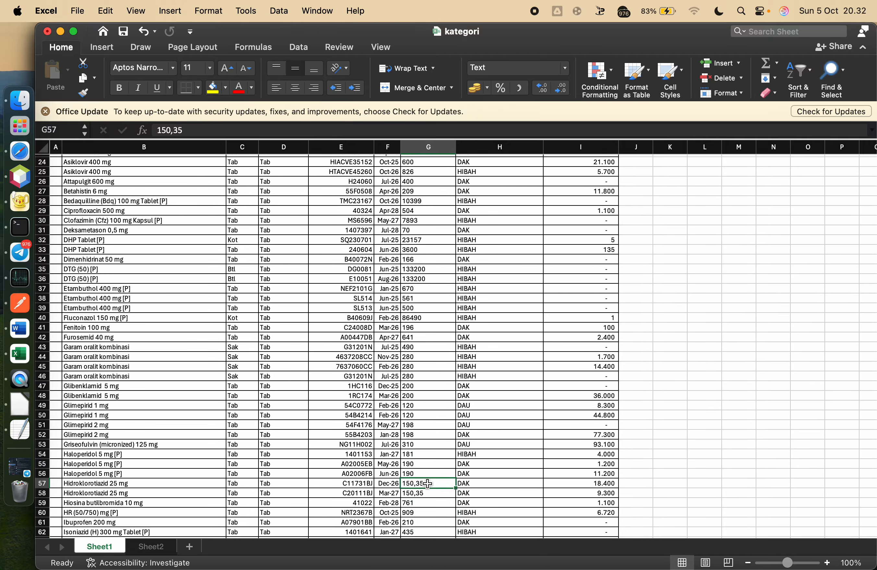
- Compare the MDT MB anak unit price in row 91 with the Text format undone and reapplied
scroll(429, 468, down, 3)
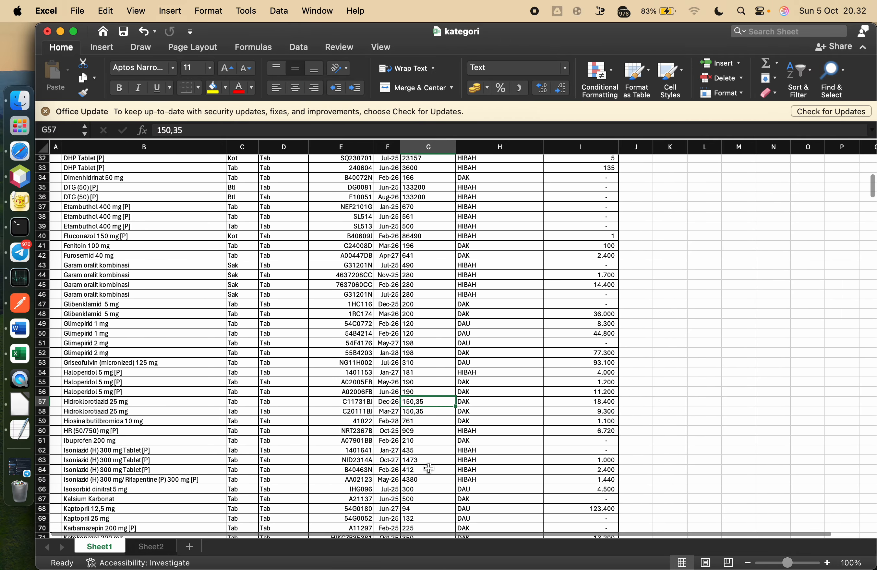
scroll(429, 468, down, 10)
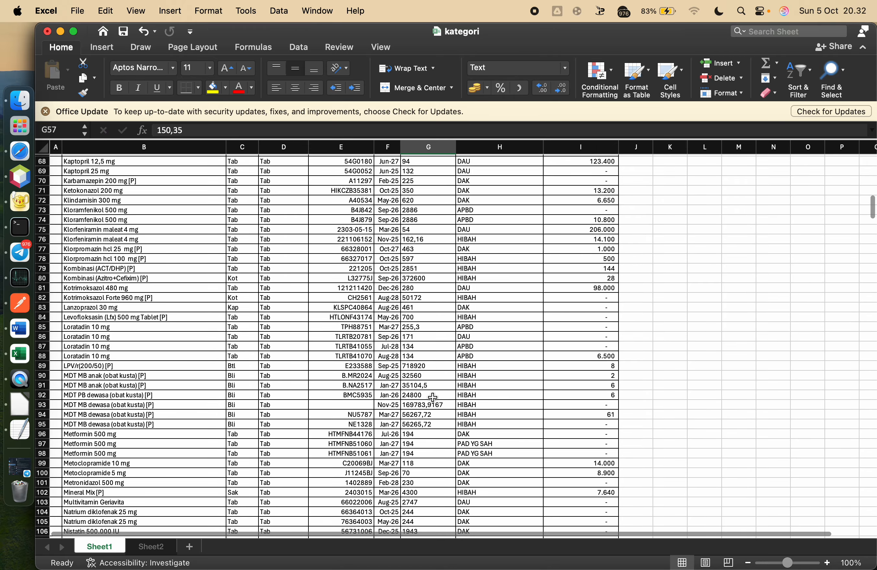
click(431, 387)
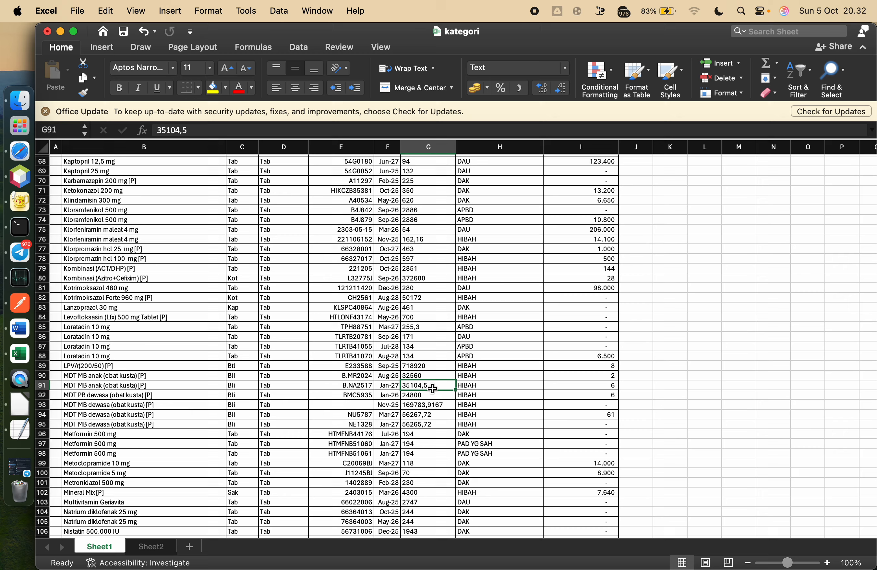
click(42, 383)
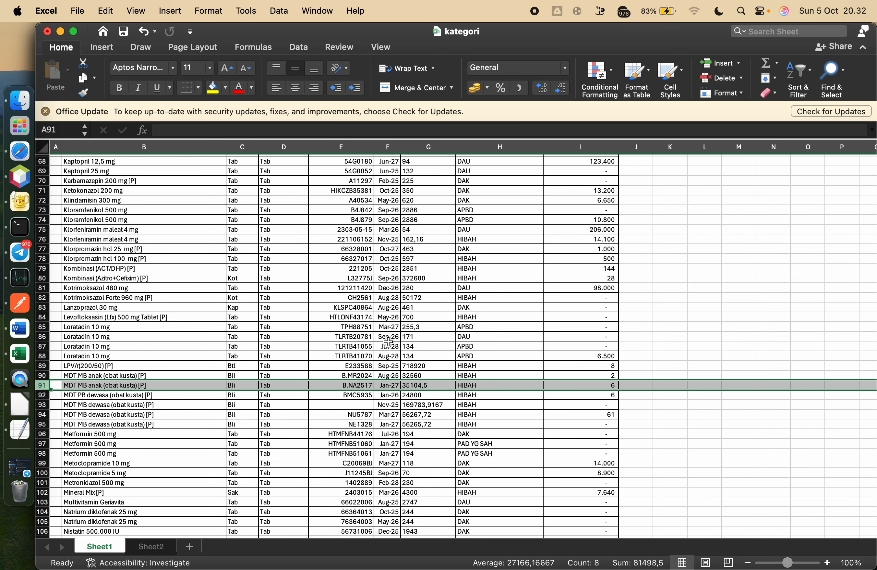
key(super+z)
scroll(257, 401, down, 20)
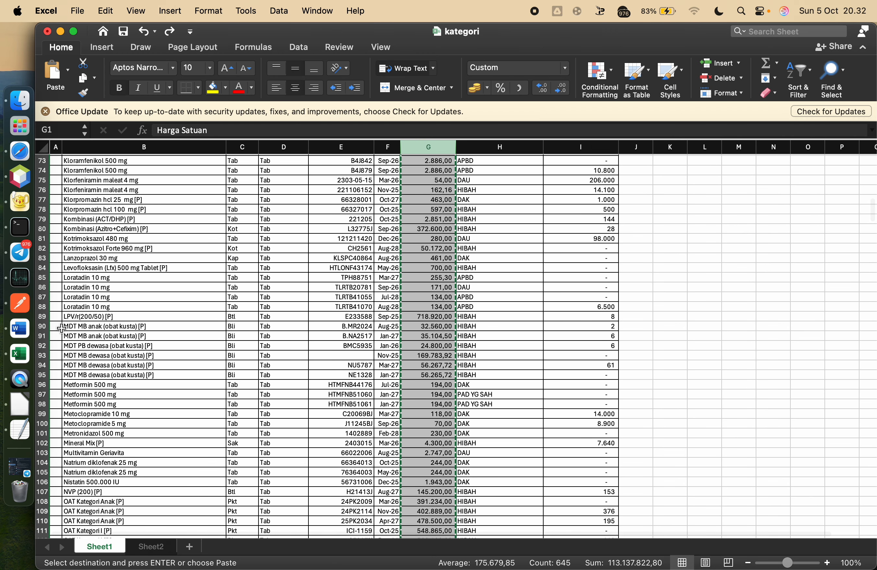
click(44, 336)
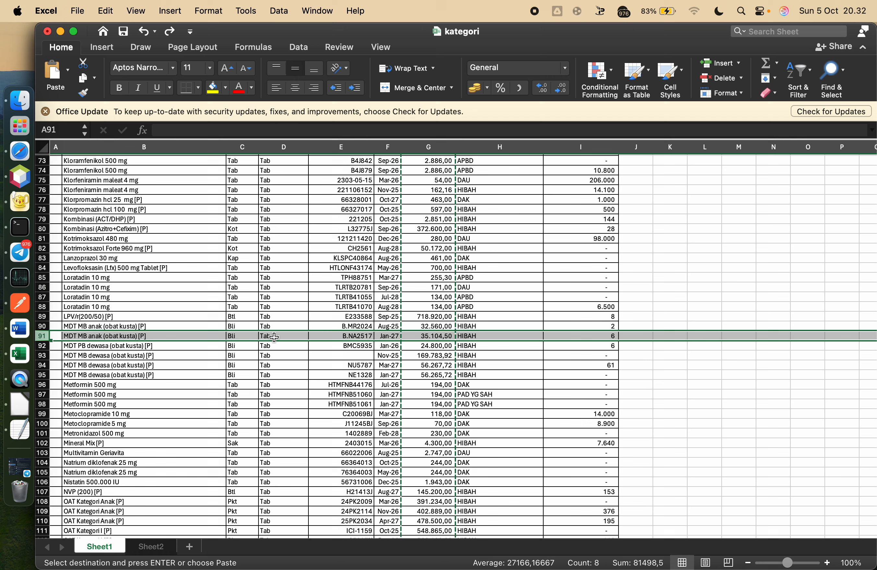
key(super+y)
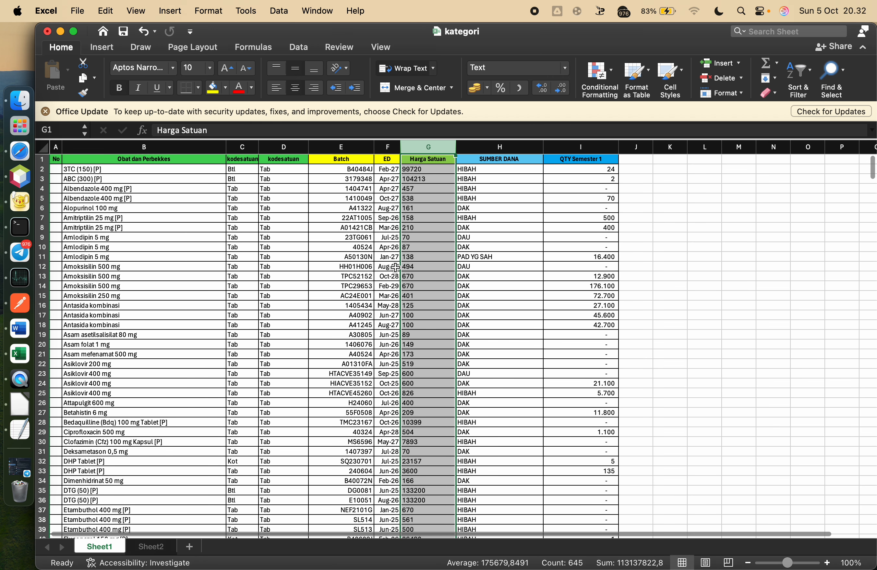
- Replace all commas with periods in the Harga Satuan column using Find & Replace
scroll(406, 278, down, 8)
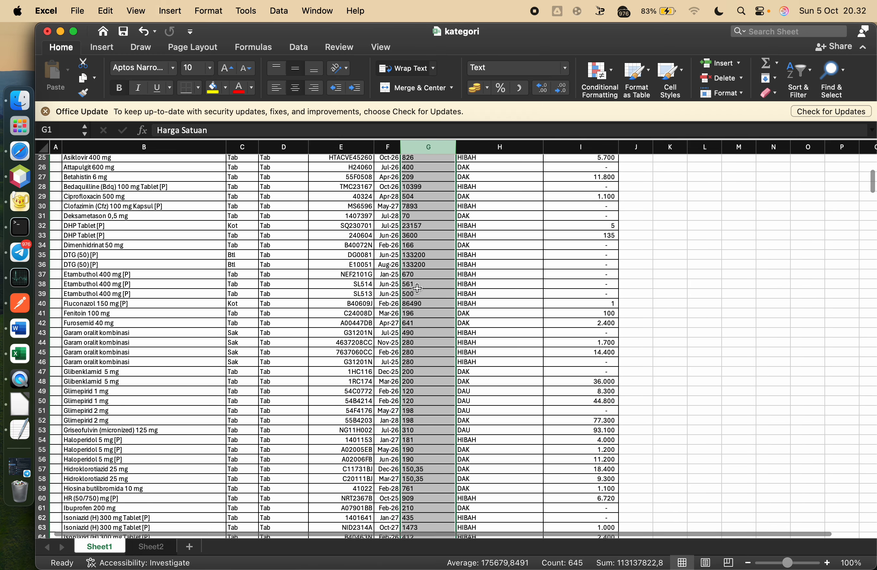
scroll(417, 288, down, 1)
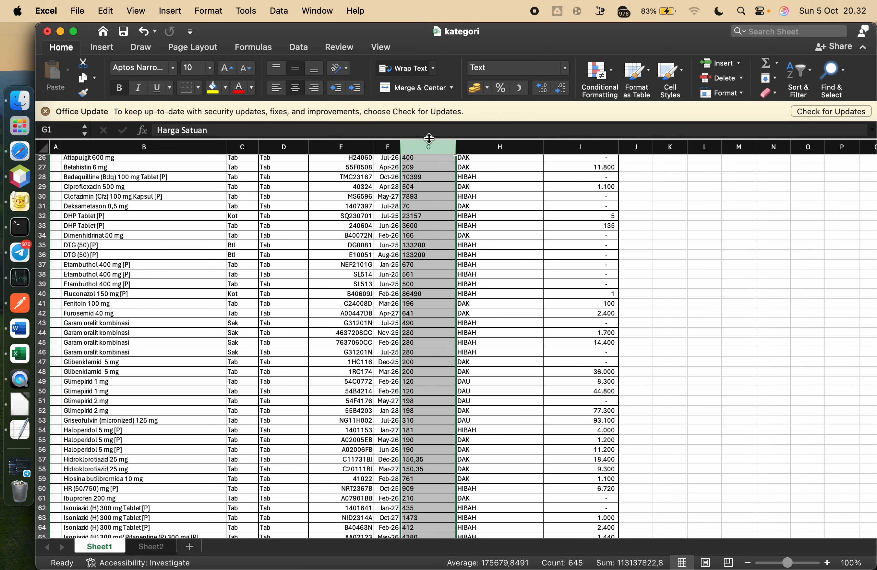
click(422, 145)
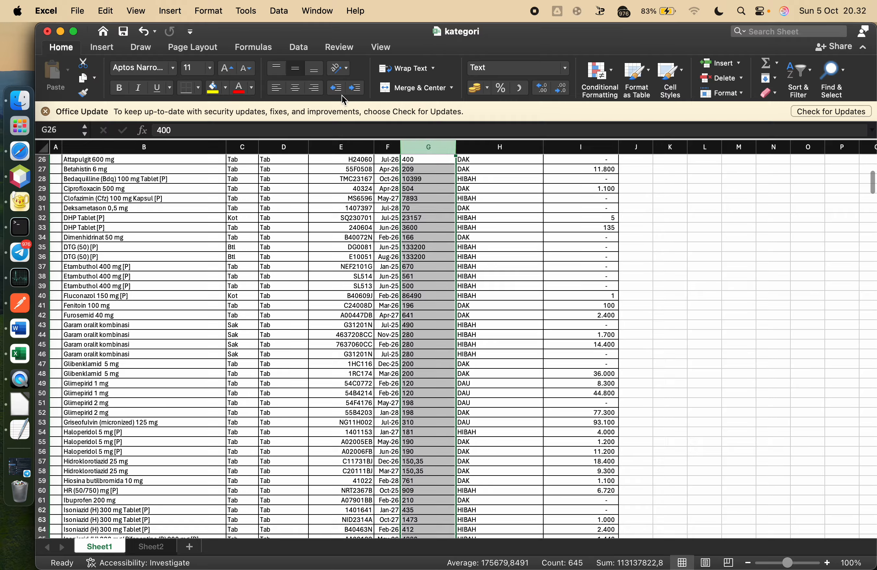
click(107, 11)
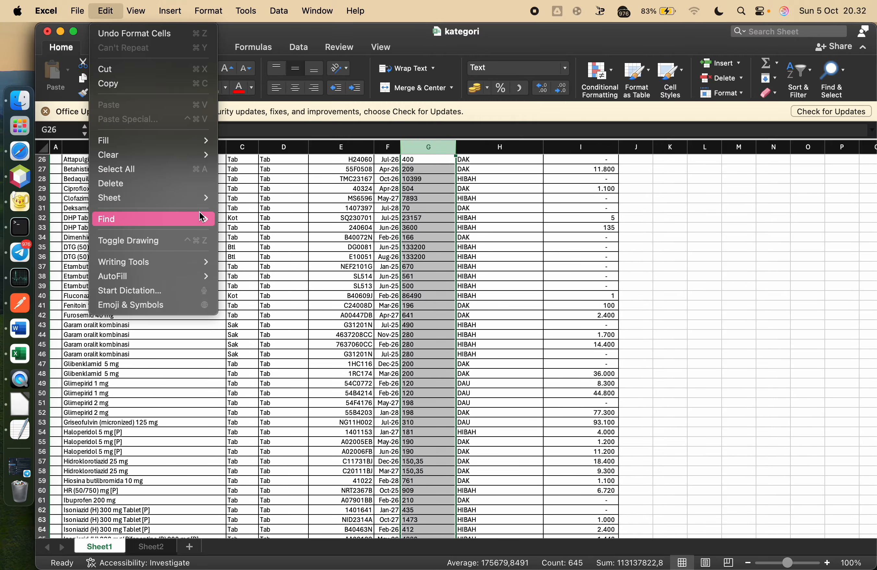
mouse_move(198, 219)
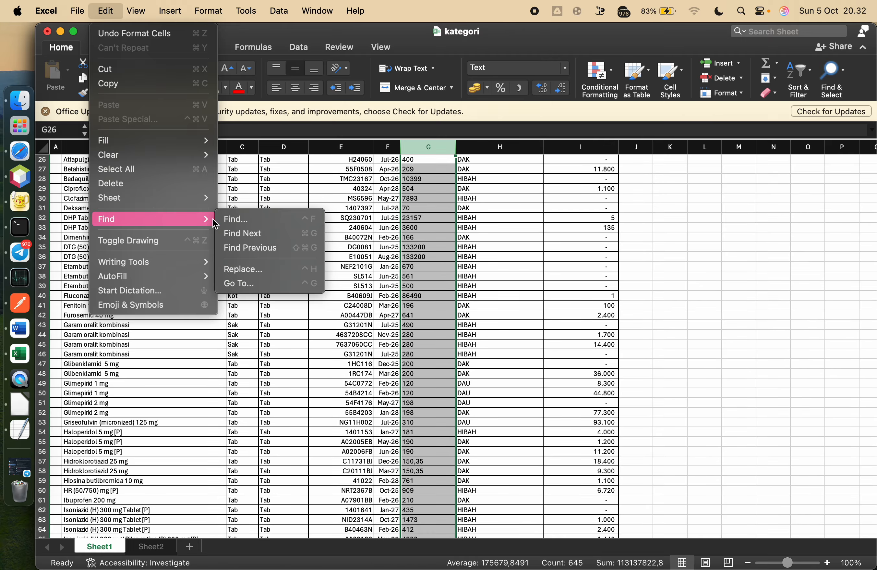
click(270, 268)
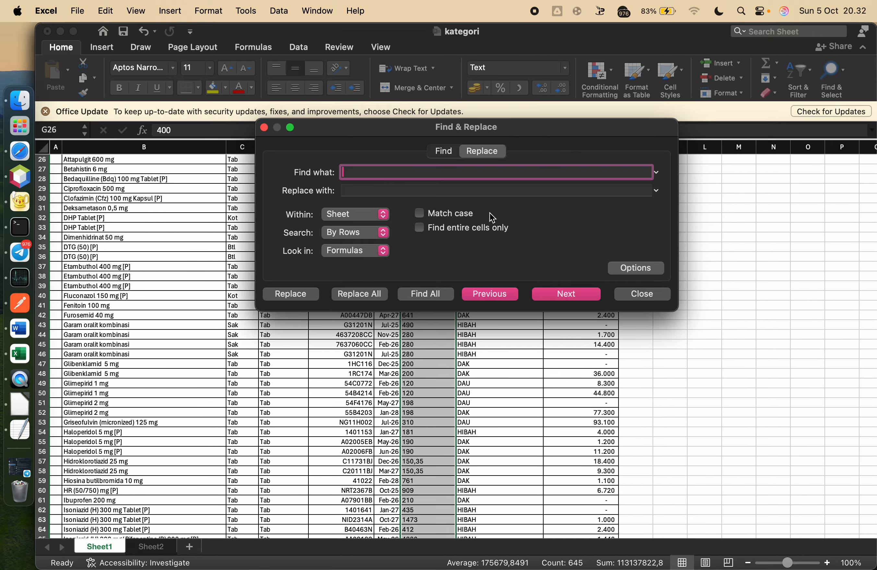
click(455, 190)
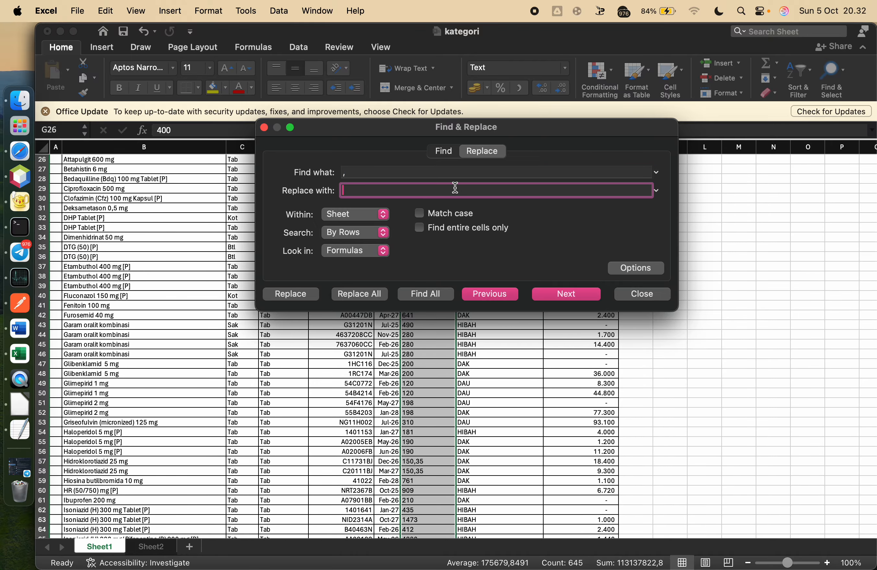
text(.)
click(364, 294)
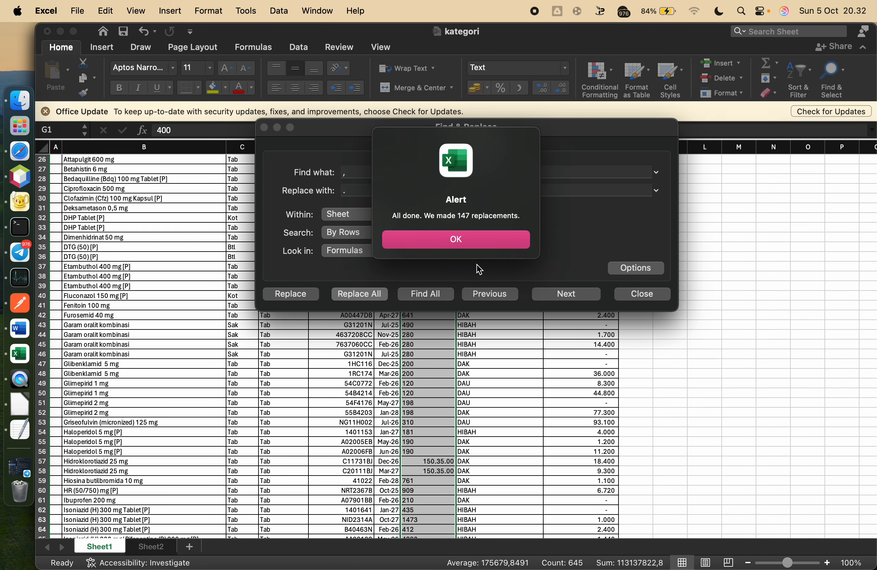
click(455, 244)
click(628, 294)
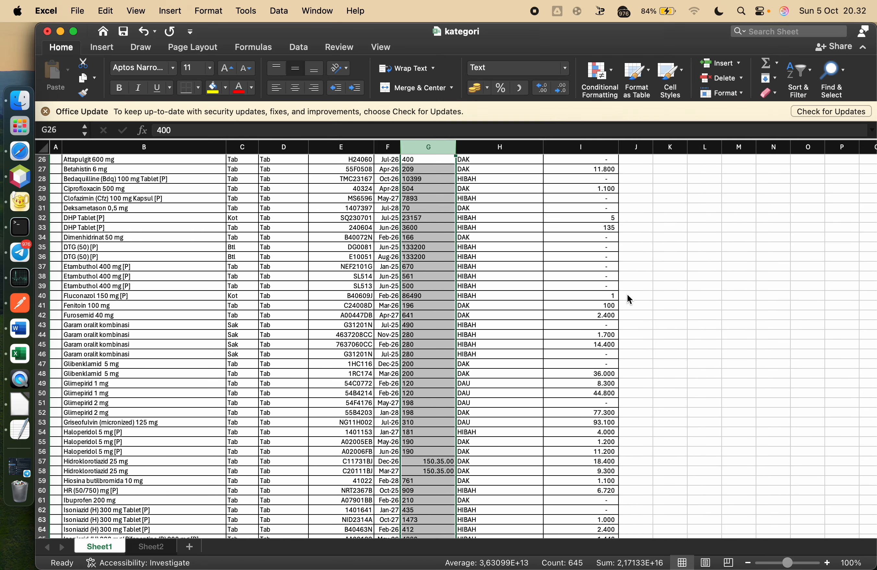
- Check the replaced prices in the Harga Satuan column and undo the comma-to-period replacement
scroll(443, 412, down, 10)
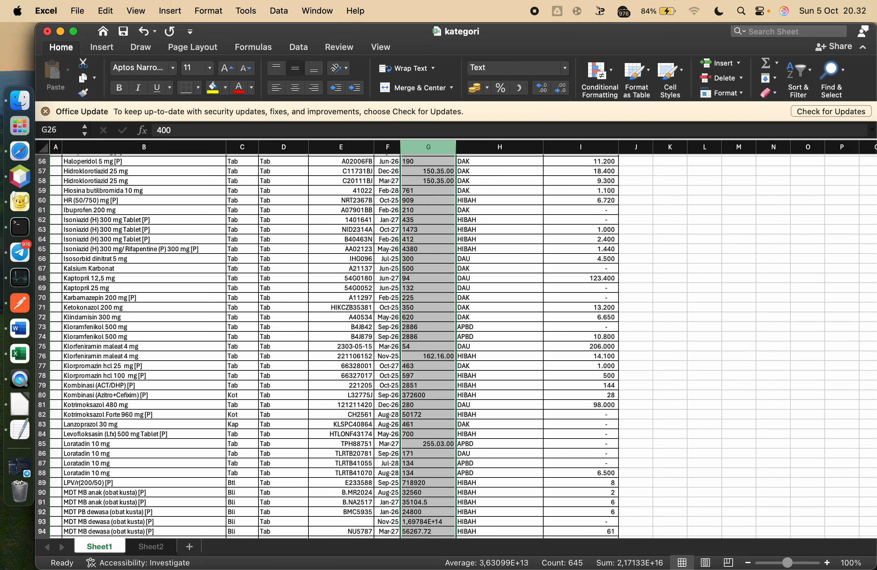
scroll(438, 150, up, 15)
- Preview the Number format with 2 decimal places for the Harga Satuan column, with and without the 1000 separator
right_click(438, 150)
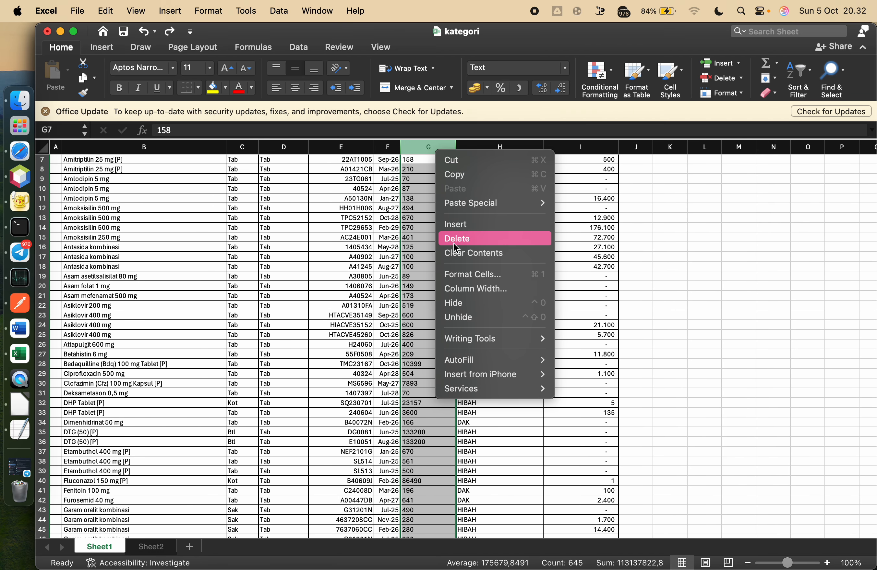
click(486, 273)
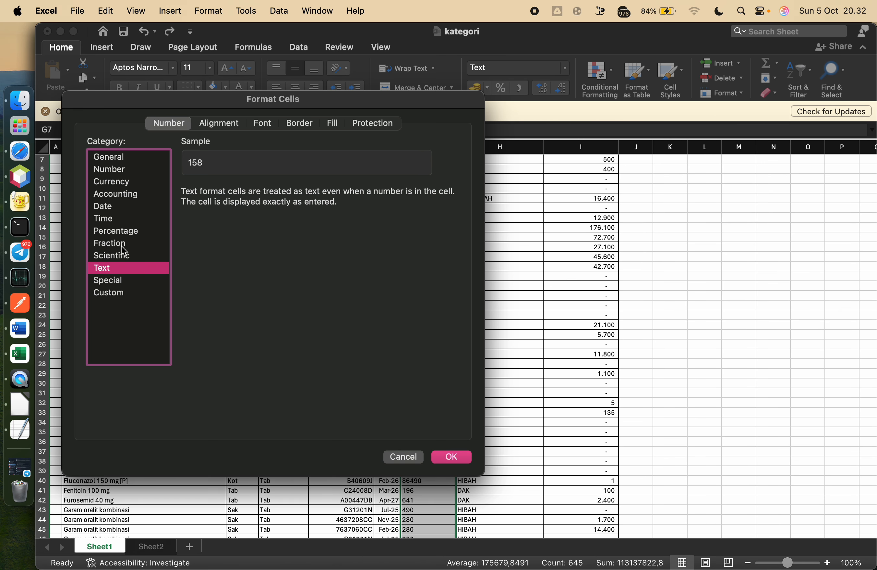
click(127, 171)
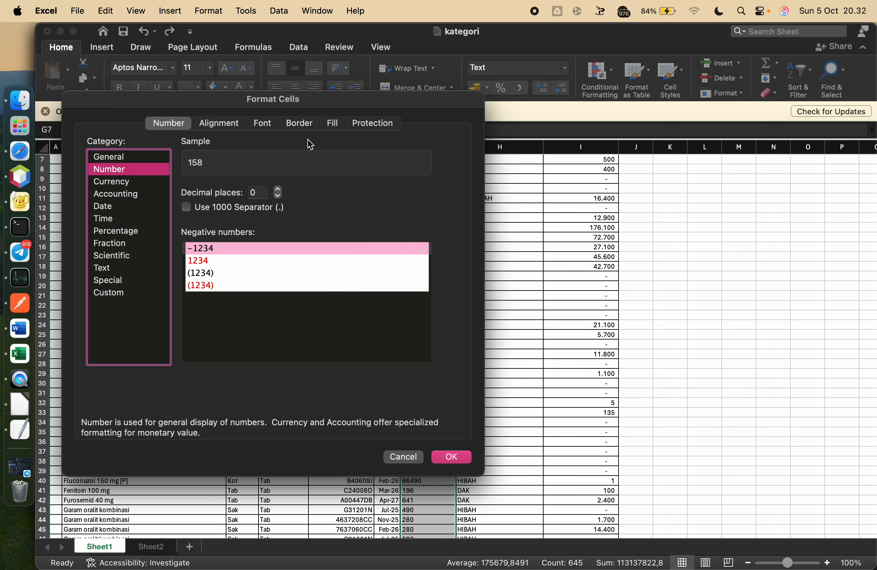
click(279, 189)
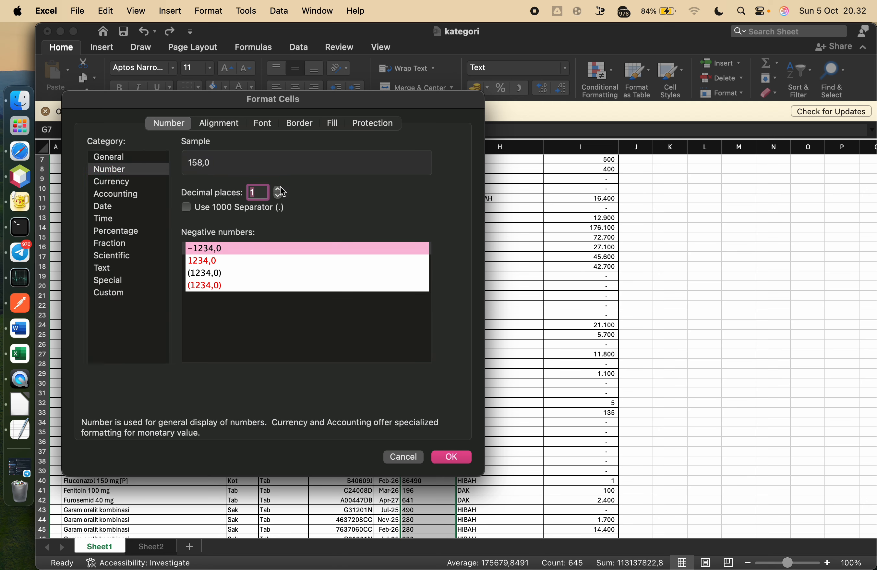
click(278, 189)
click(186, 207)
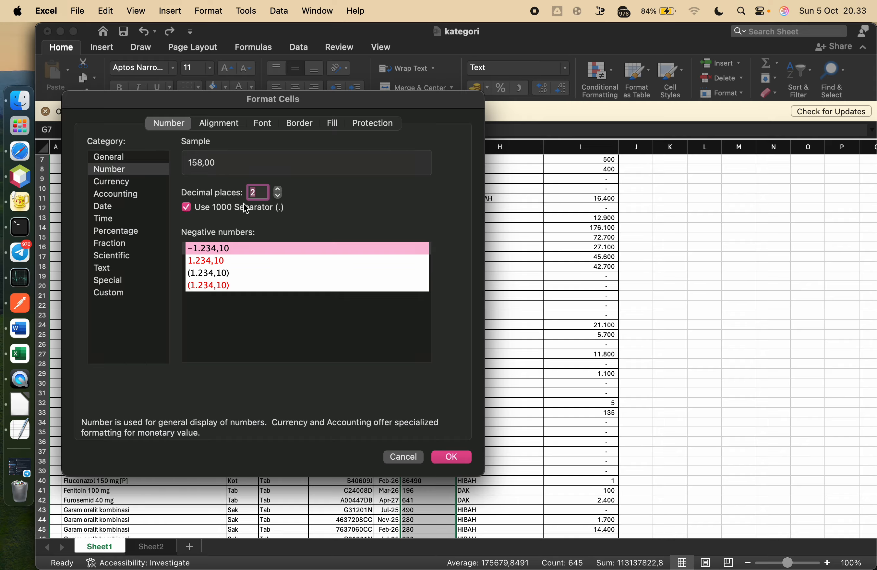
click(187, 208)
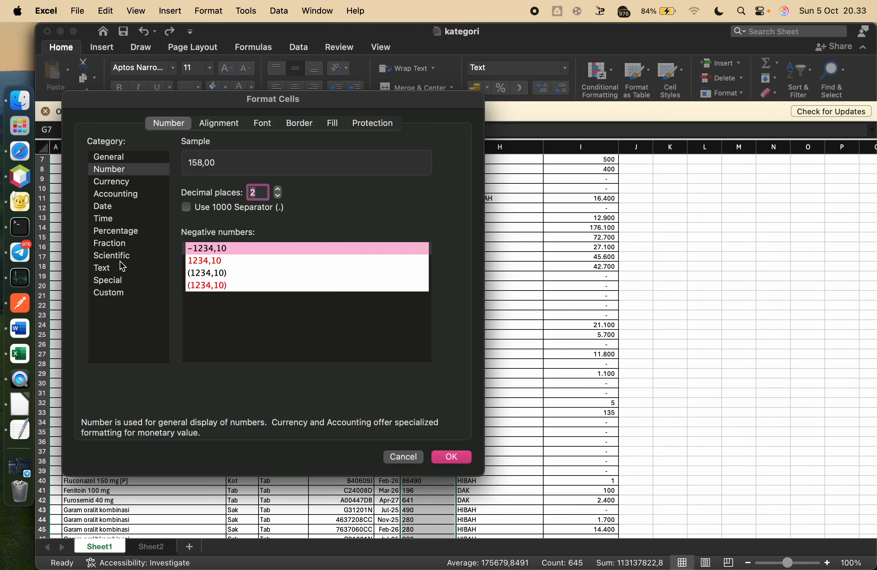
- Compare the samples of the Text, Currency and Accounting formats for the Harga Satuan column
click(106, 270)
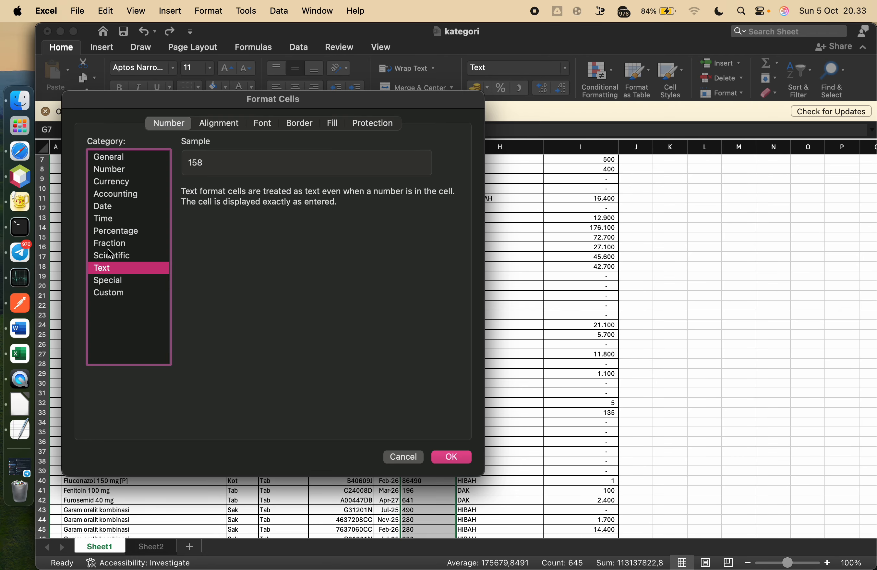
click(113, 180)
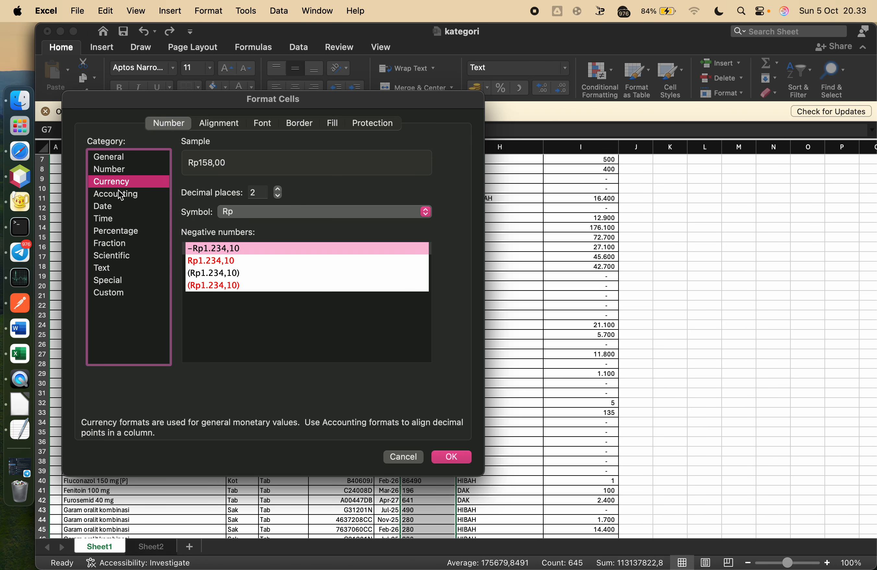
click(119, 193)
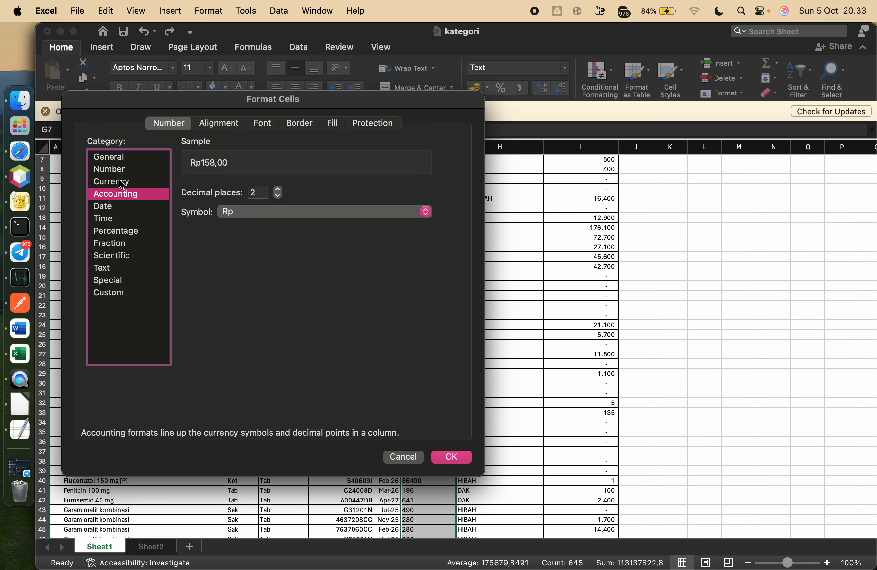
click(119, 179)
- Apply the Number format with 2 decimal places and no 1000 separator to the Harga Satuan column
click(116, 172)
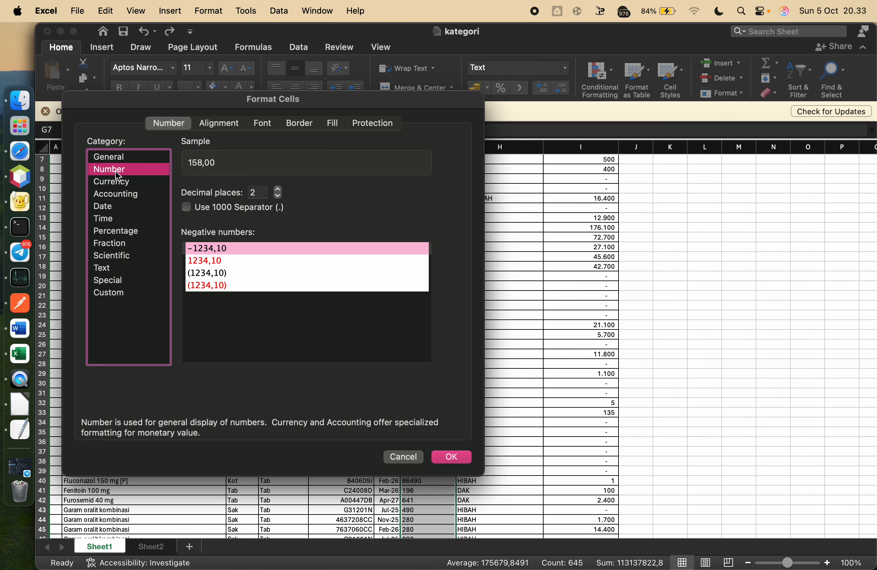
click(187, 208)
click(188, 209)
click(452, 457)
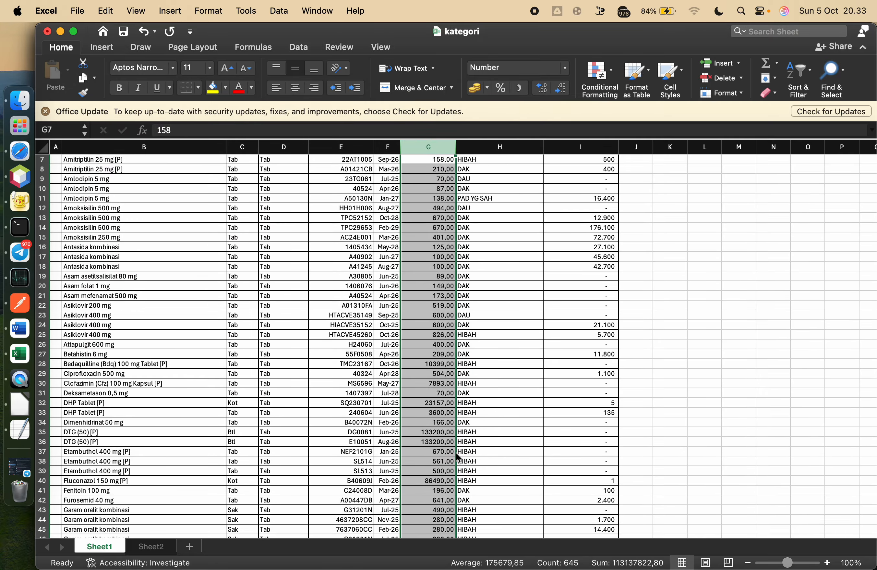
- Examine the prices down the Harga Satuan column and undo the Number format
scroll(448, 317, down, 10)
scroll(448, 317, down, 6)
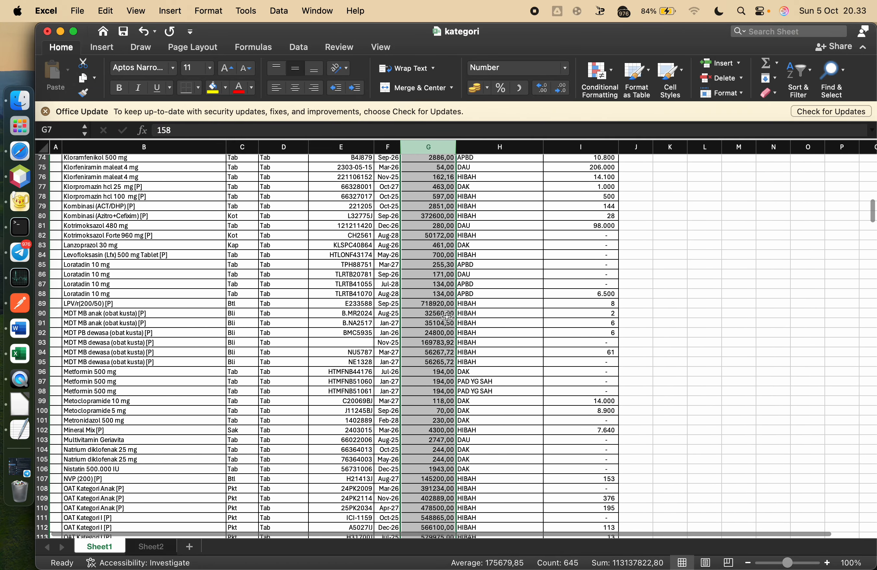
scroll(447, 318, down, 8)
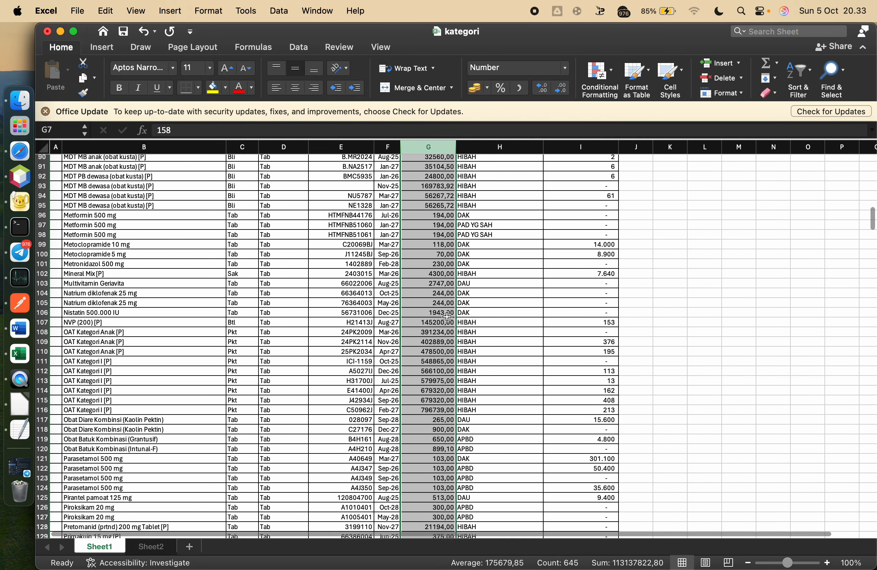
scroll(447, 317, down, 10)
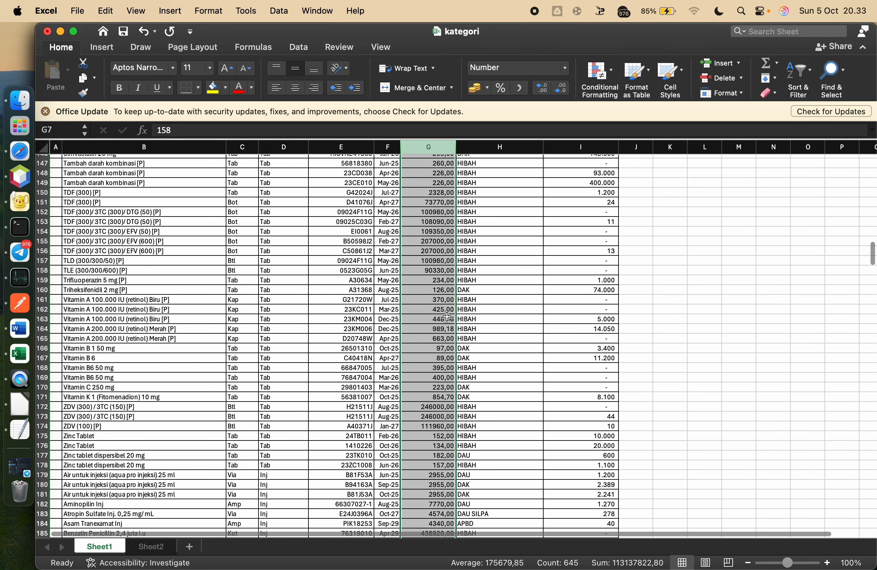
key(super+z)
scroll(447, 317, down, 13)
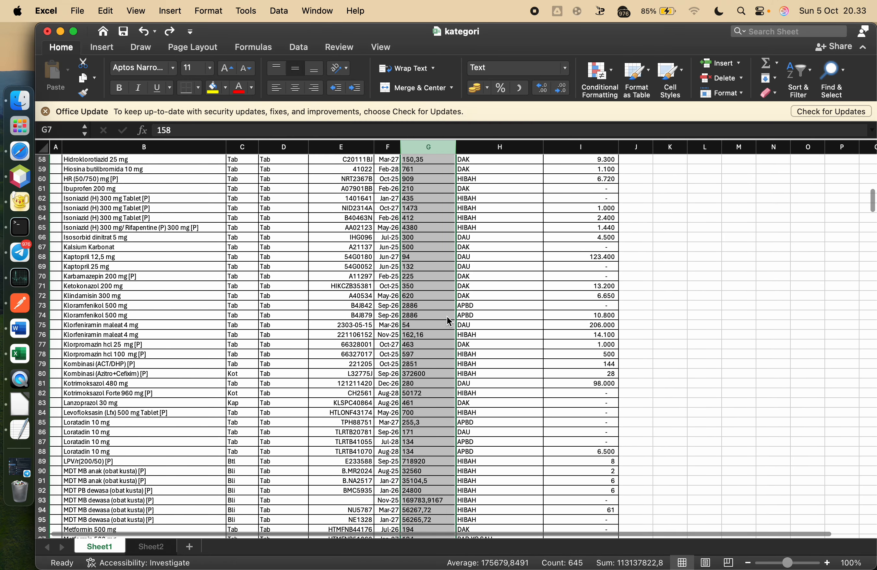
scroll(447, 320, down, 6)
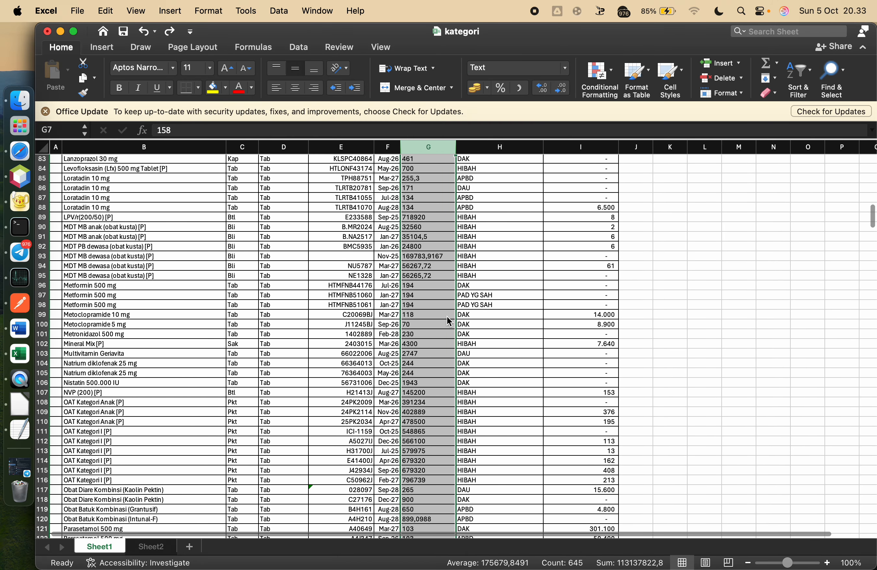
- Replace all commas with periods throughout the Harga Satuan column using Find & Replace
click(431, 149)
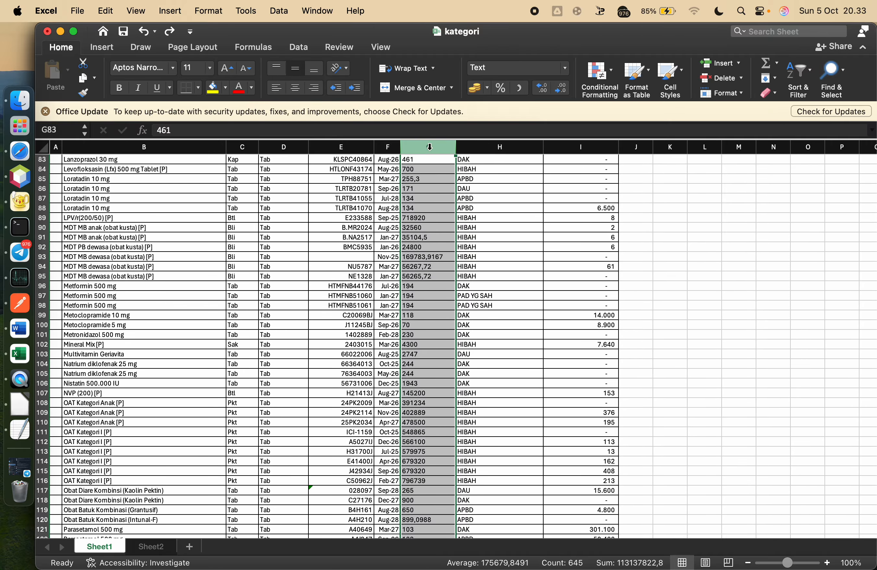
right_click(431, 150)
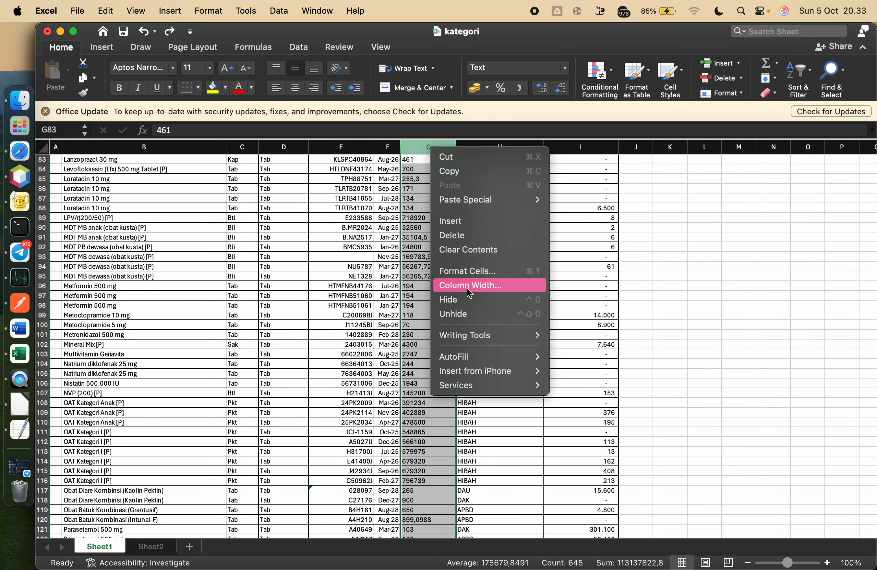
click(117, 16)
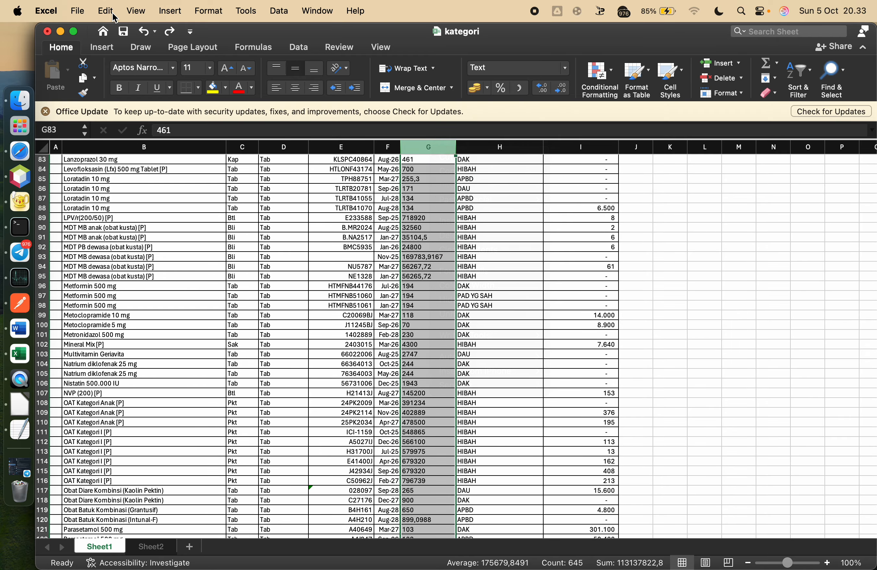
click(116, 16)
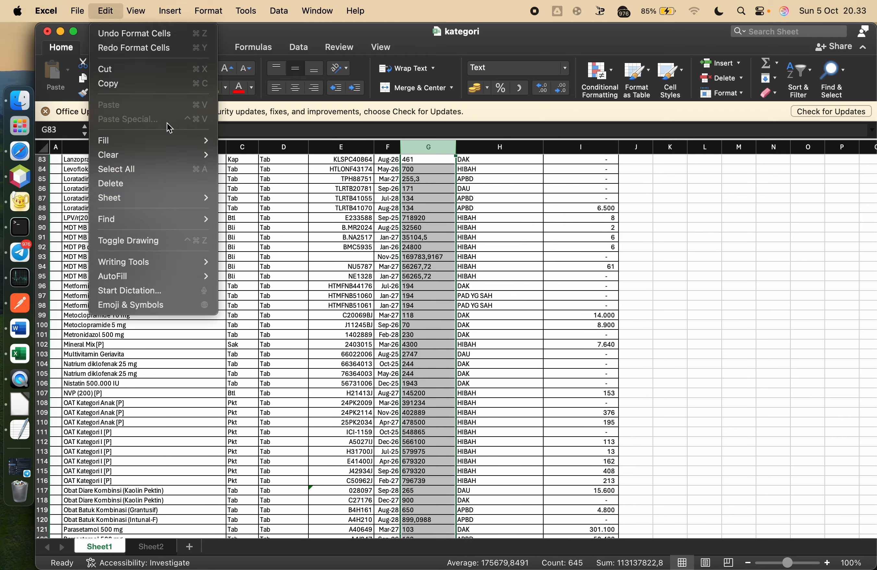
mouse_move(196, 226)
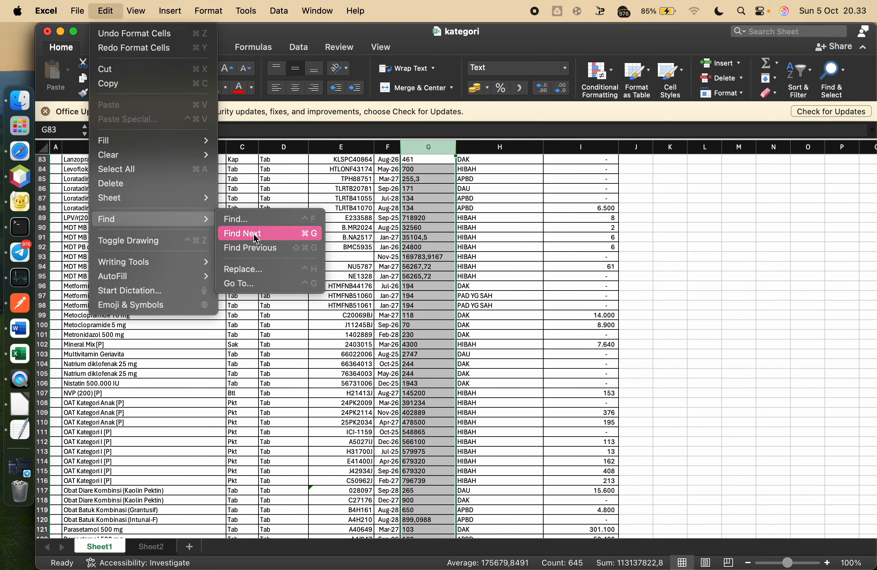
click(245, 269)
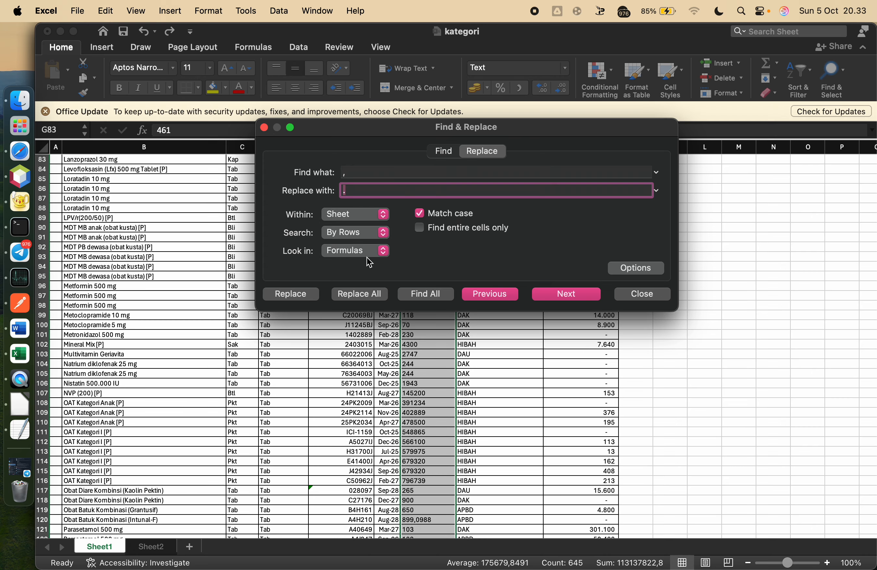
click(374, 295)
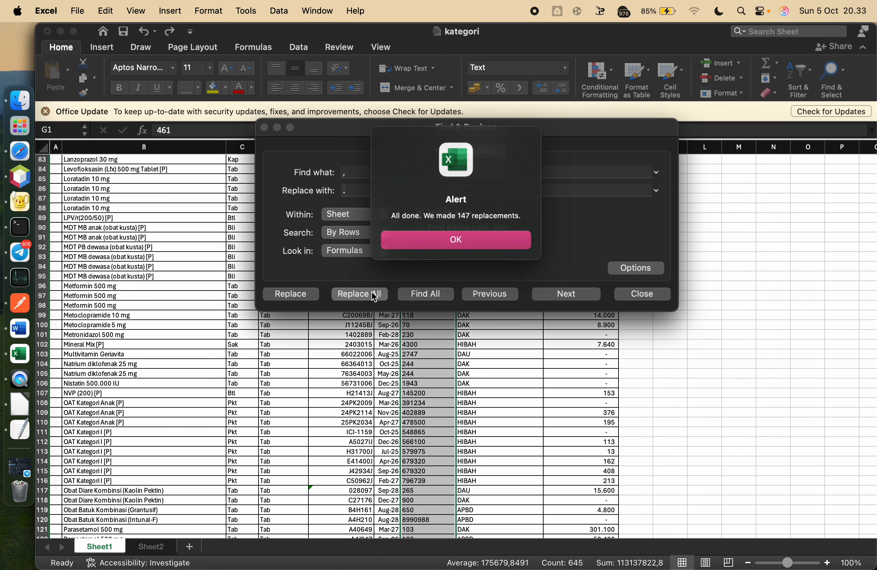
click(462, 232)
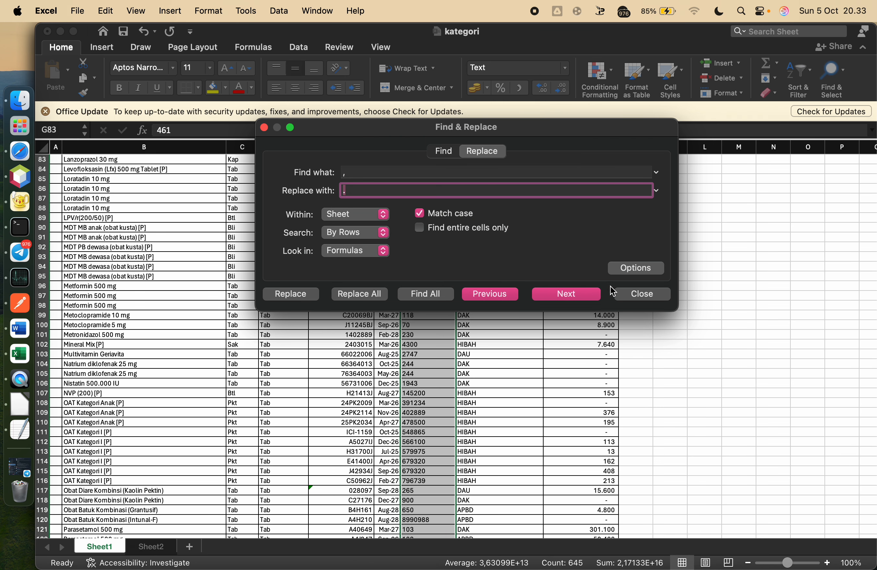
click(642, 294)
- Undo the comma replacement, try redoing it, and undo it again
click(525, 409)
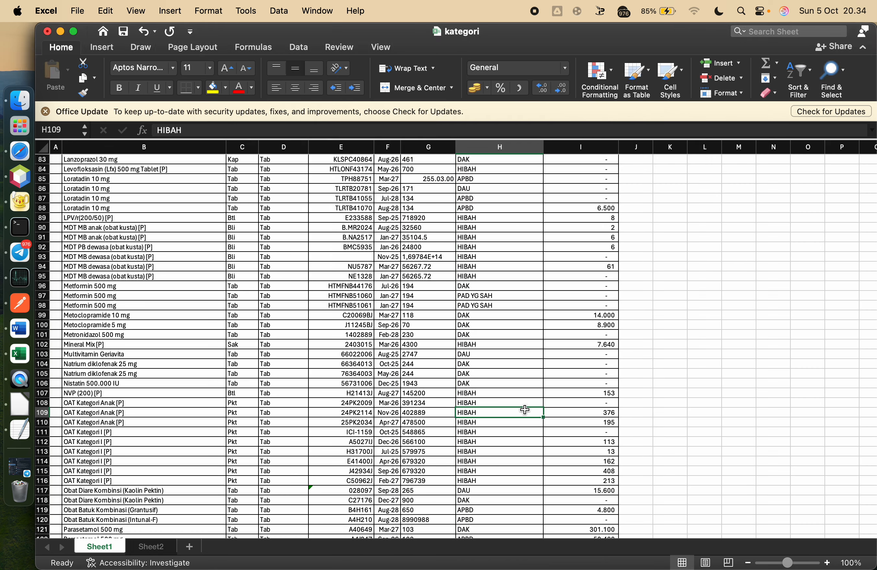
key(super+z)
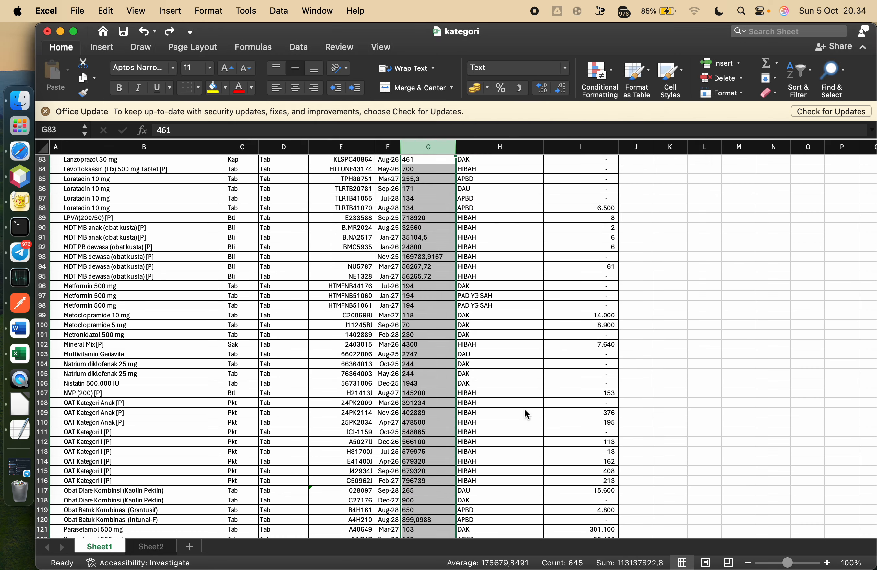
key(super+y)
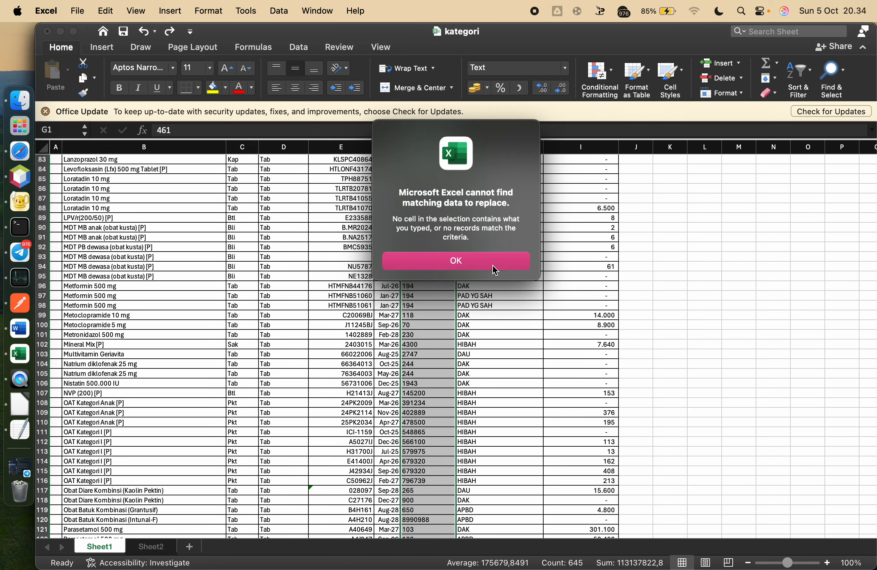
click(492, 267)
key(super+z)
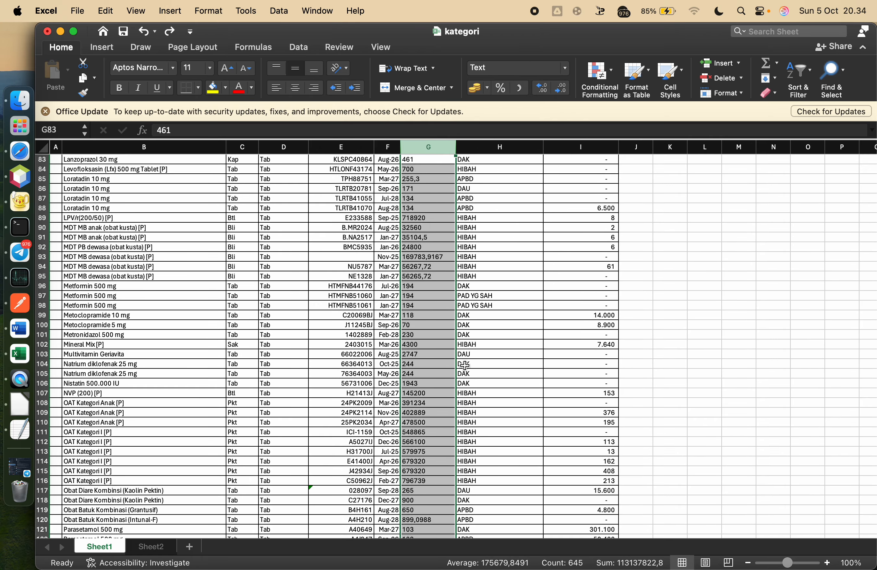
- Examine the decimal prices further down the Harga Satuan column and select the Vitamin A 200.000 IU price in G164
scroll(464, 365, down, 10)
scroll(464, 366, down, 10)
scroll(464, 366, down, 12)
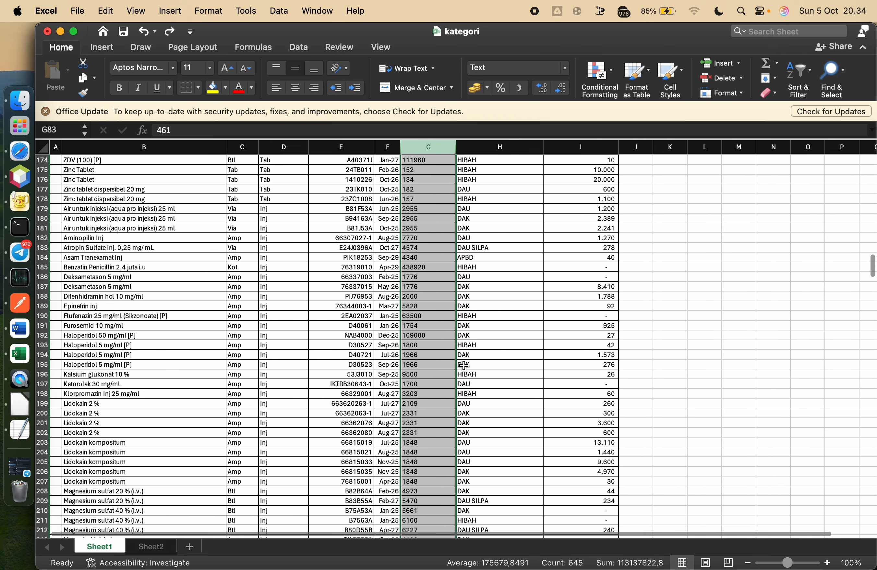
click(422, 148)
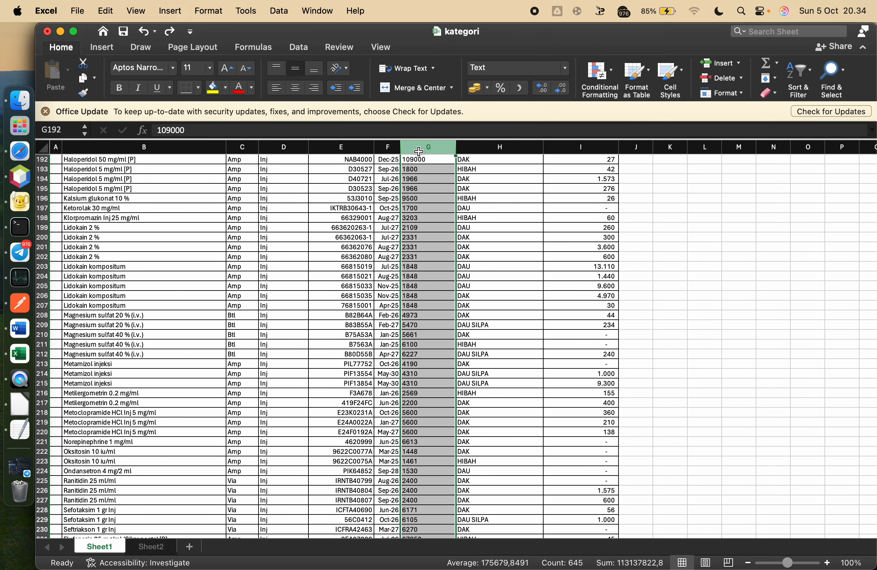
scroll(324, 253, up, 20)
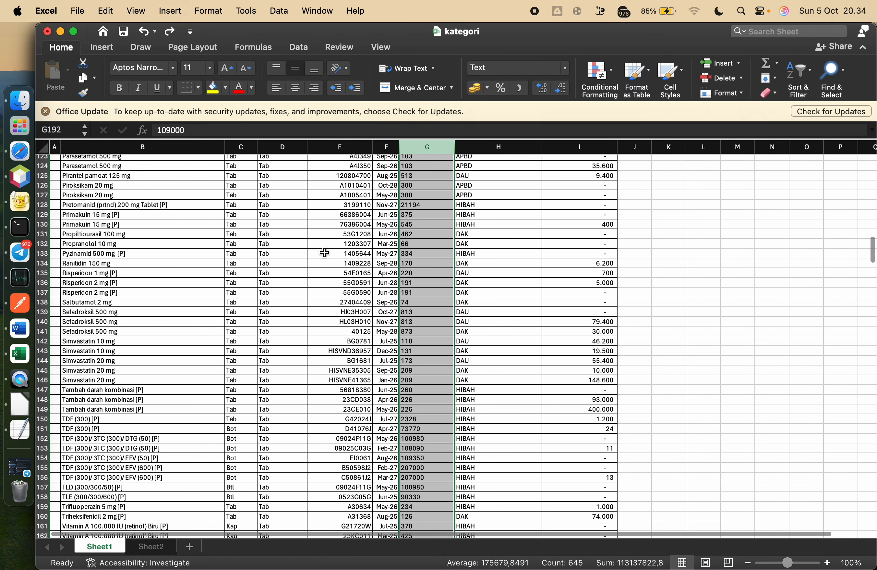
scroll(325, 253, down, 6)
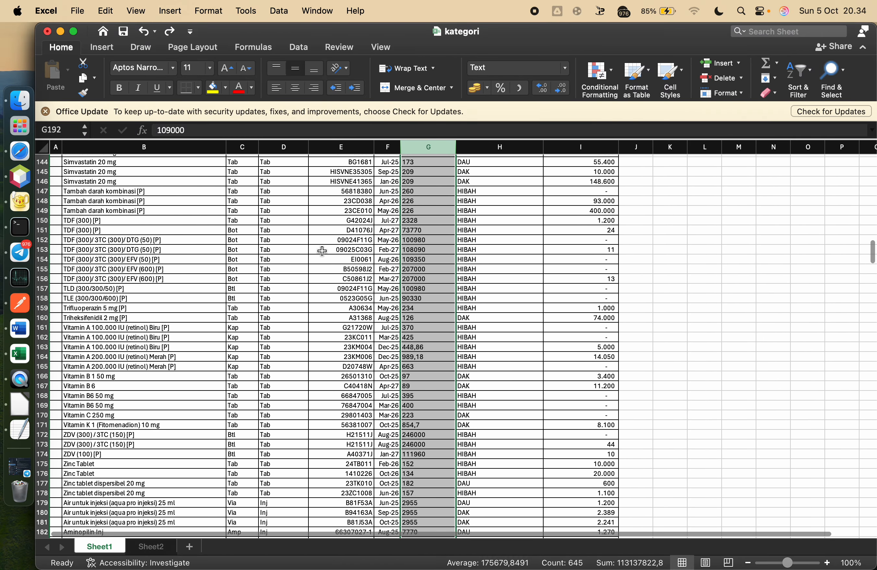
click(320, 319)
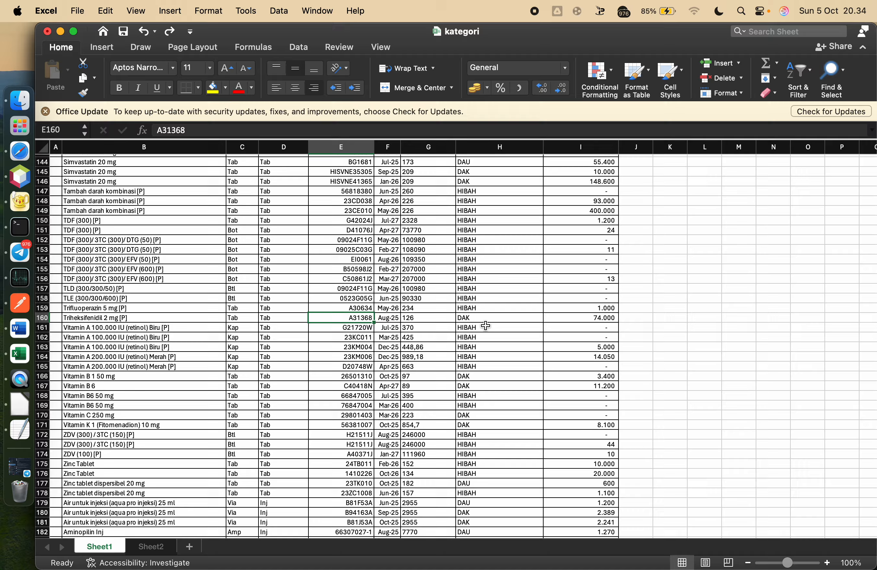
click(429, 356)
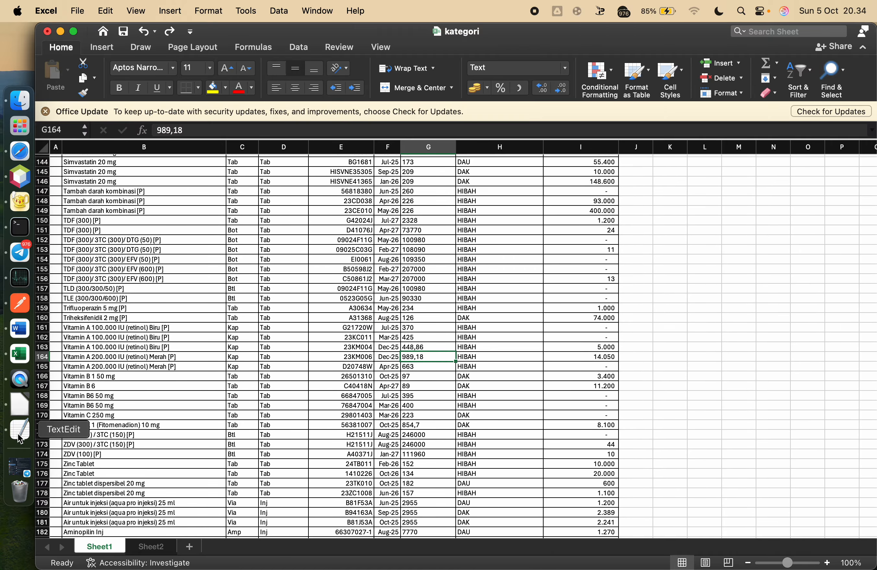
- Copy the entire Harga Satuan column from the kategori workbook and switch to databarang.ods in LibreOffice
click(437, 343)
scroll(430, 344, up, 20)
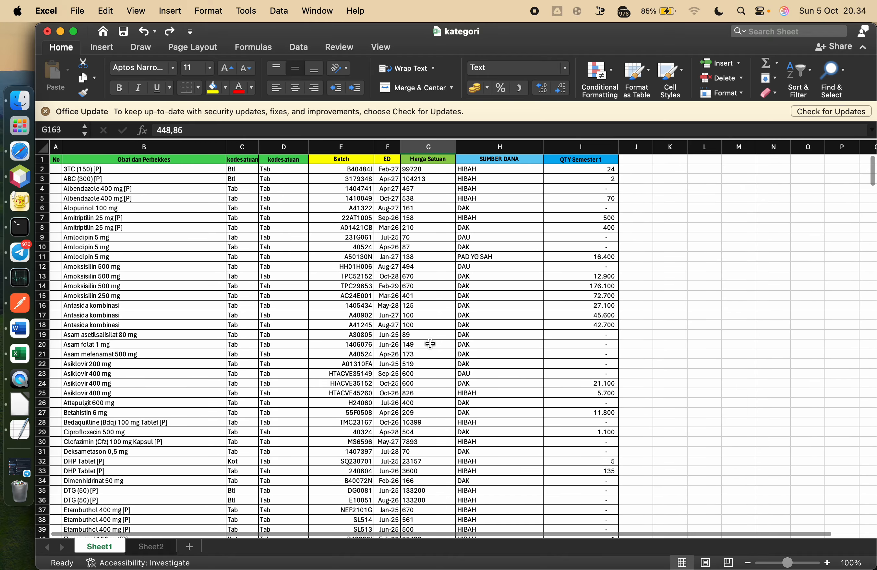
scroll(431, 343, down, 2)
scroll(431, 343, up, 1)
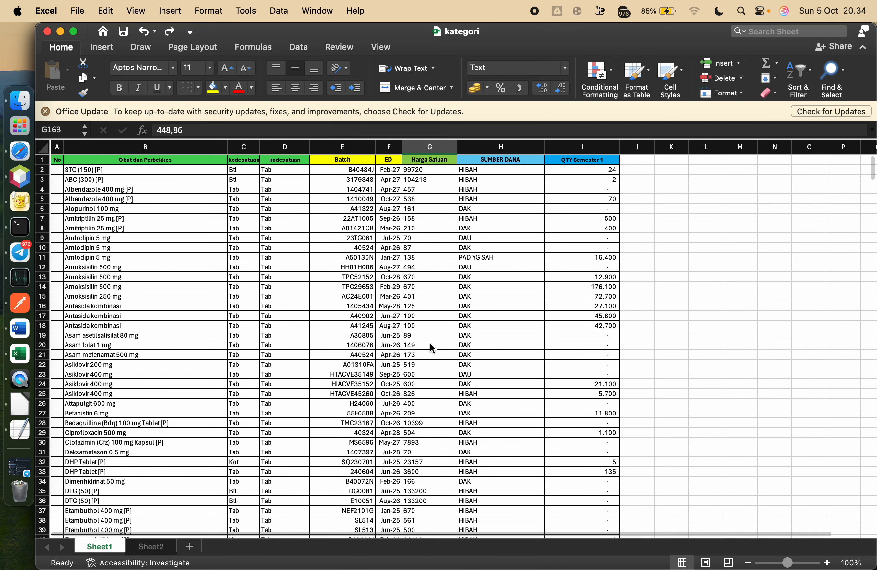
click(20, 403)
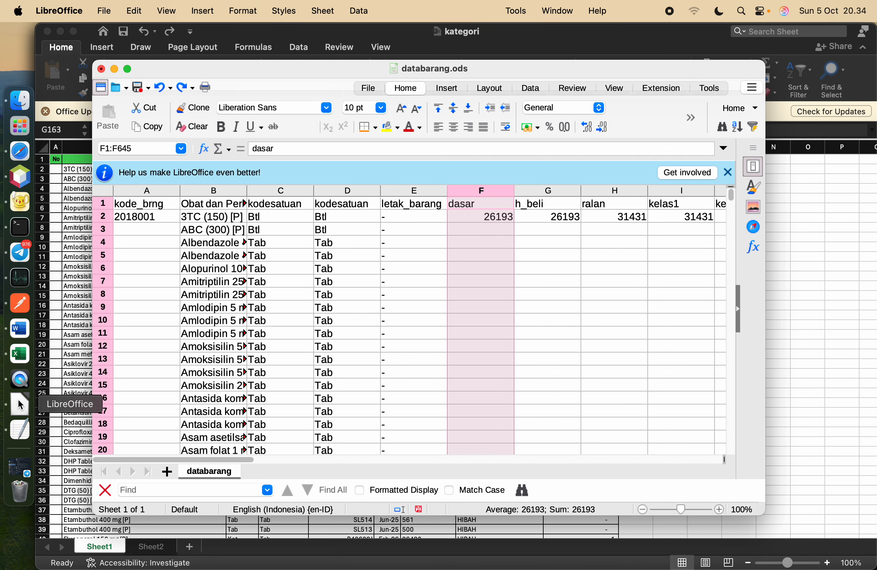
click(829, 261)
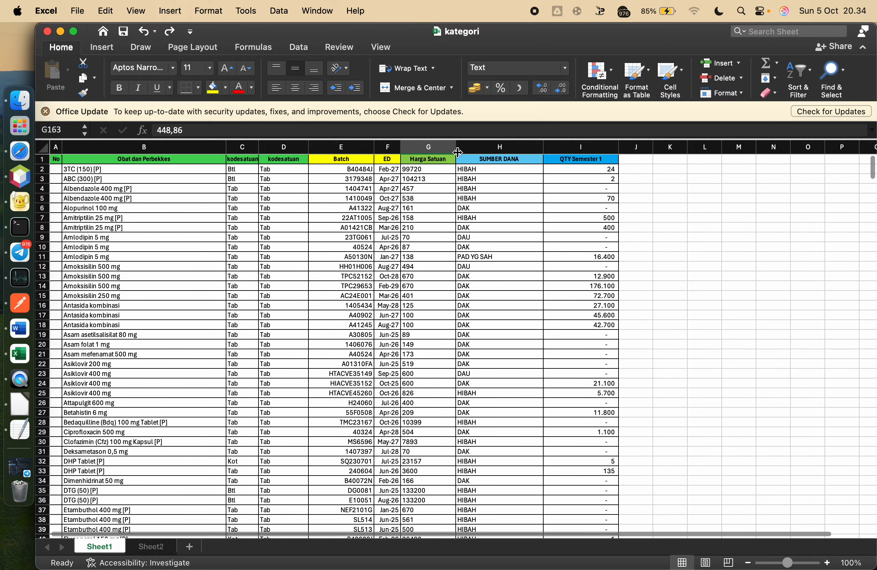
right_click(443, 146)
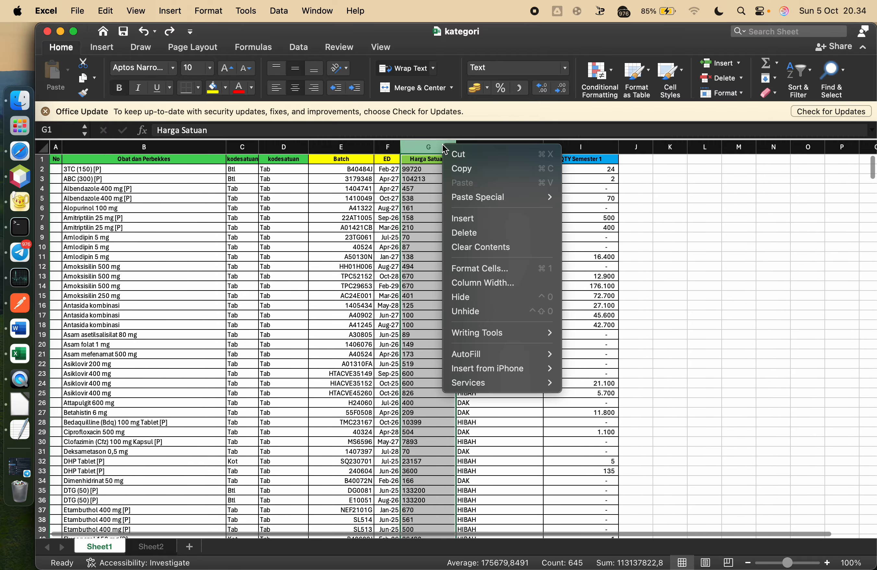
click(468, 169)
click(20, 404)
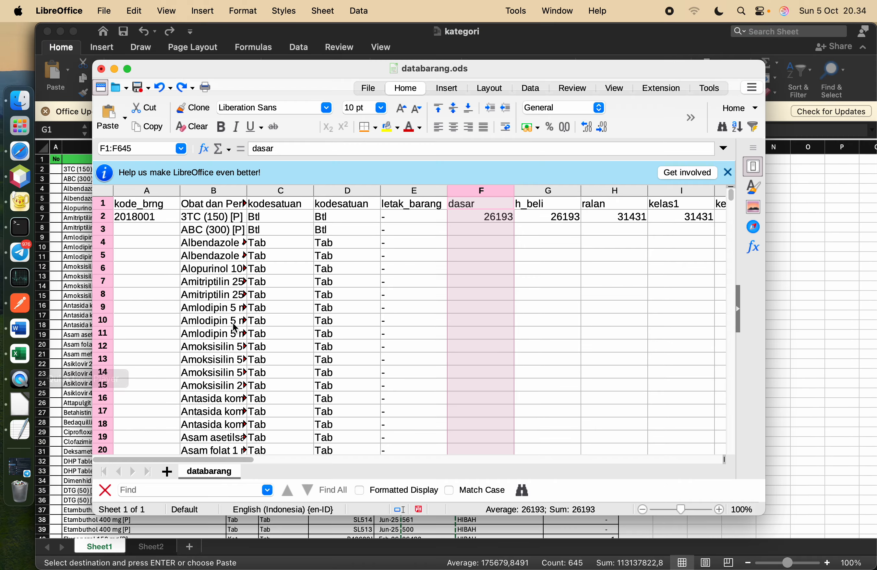
- Paste the copied prices over the dasar column F as unformatted text, with the import column type set to Text
click(475, 193)
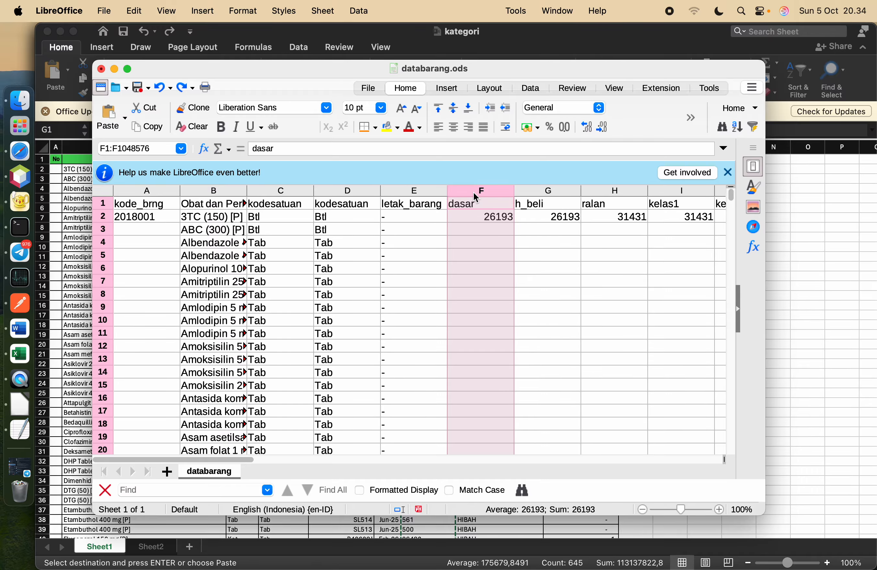
right_click(474, 193)
click(517, 245)
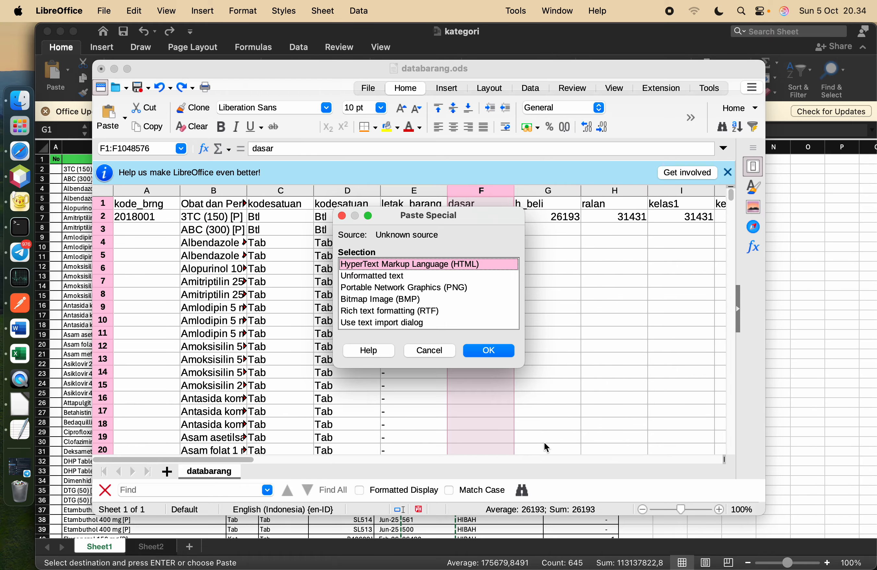
click(395, 278)
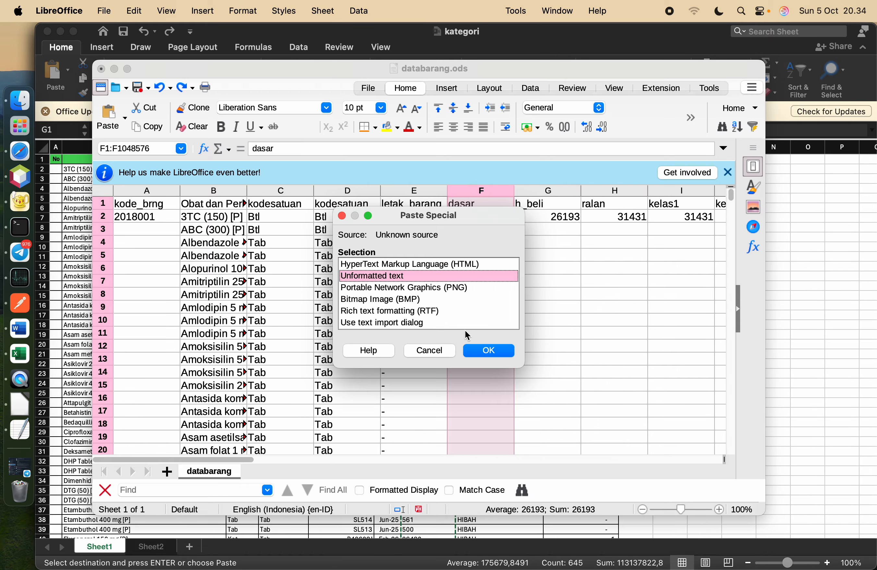
click(472, 350)
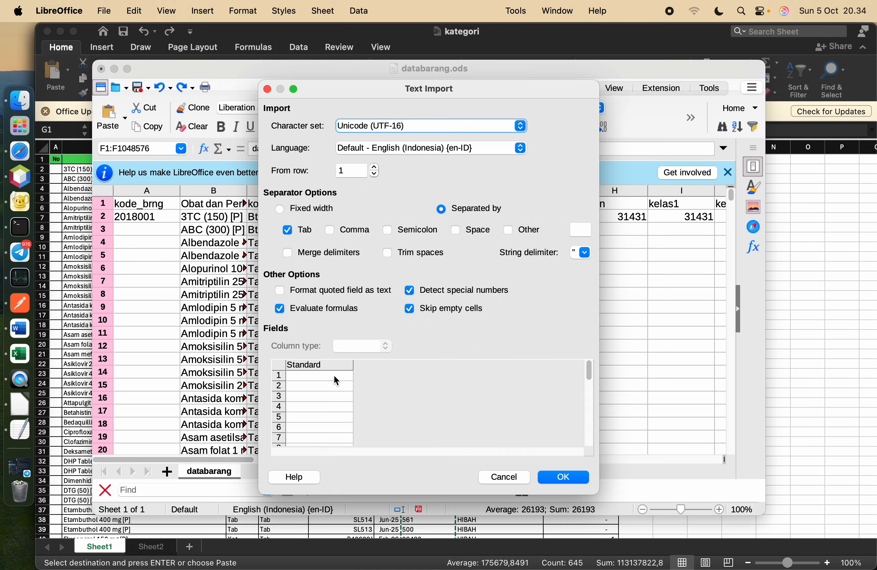
click(329, 366)
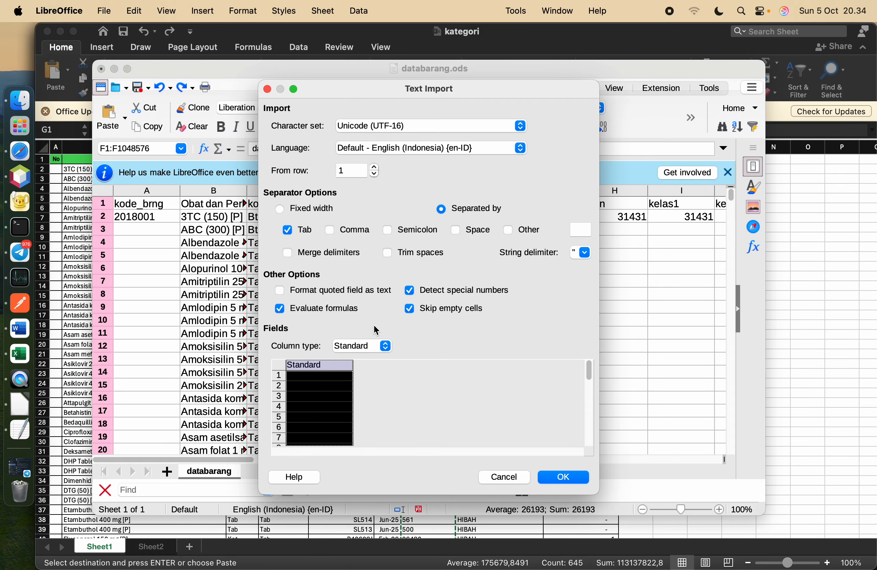
click(376, 344)
click(370, 366)
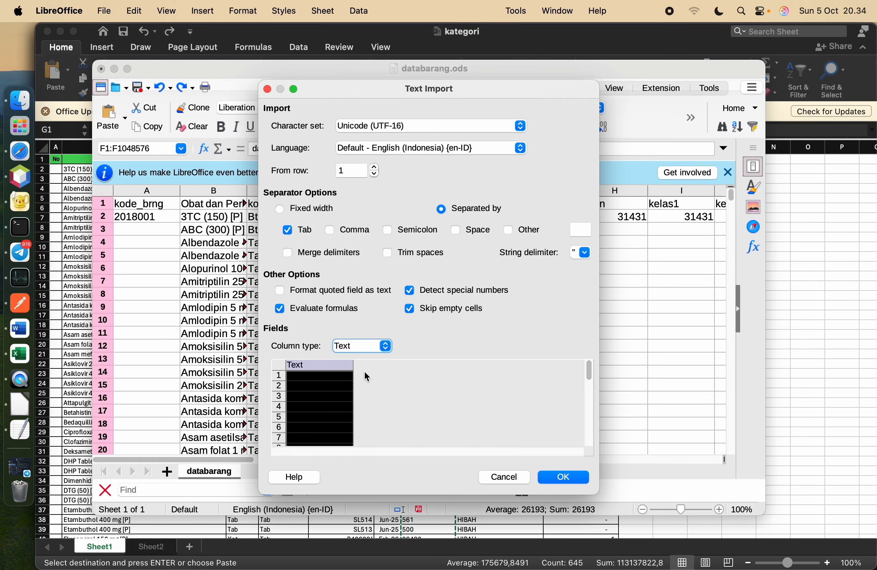
click(565, 477)
- Replace all commas with periods within column F using Find and Replace limited to the current selection
scroll(514, 361, down, 10)
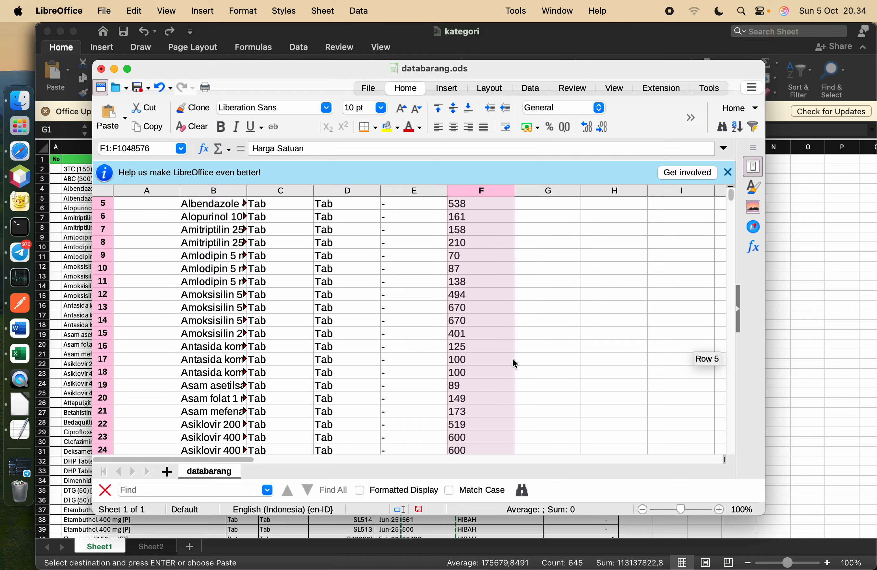
scroll(515, 364, up, 3)
scroll(515, 364, down, 10)
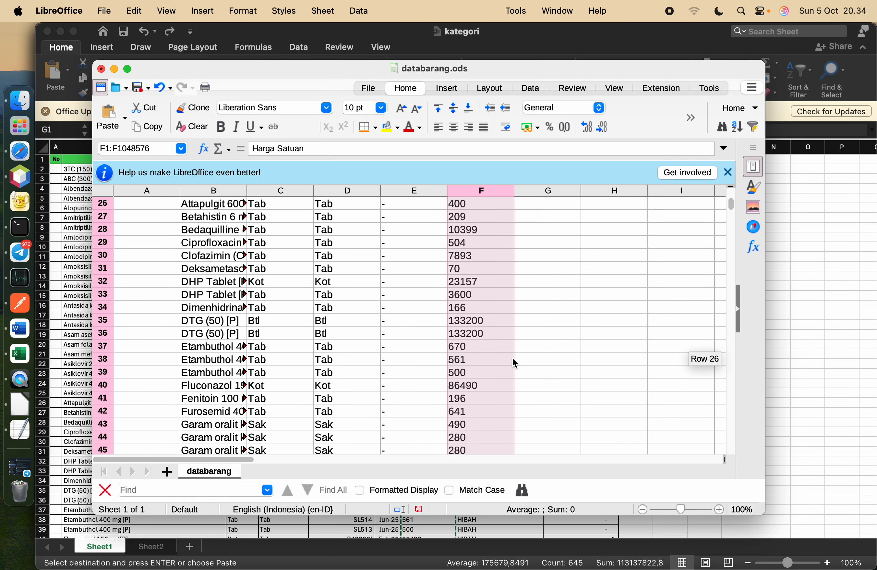
scroll(473, 237, up, 15)
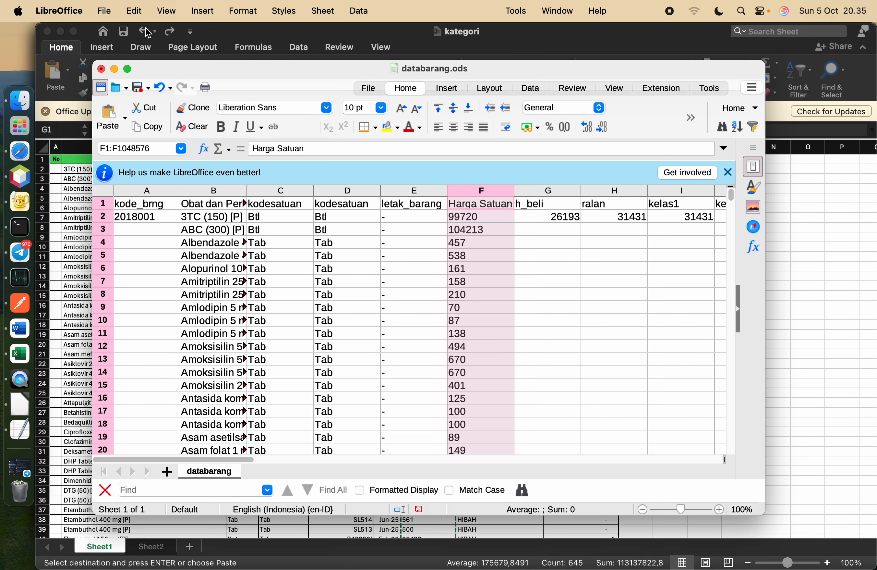
click(140, 15)
click(190, 197)
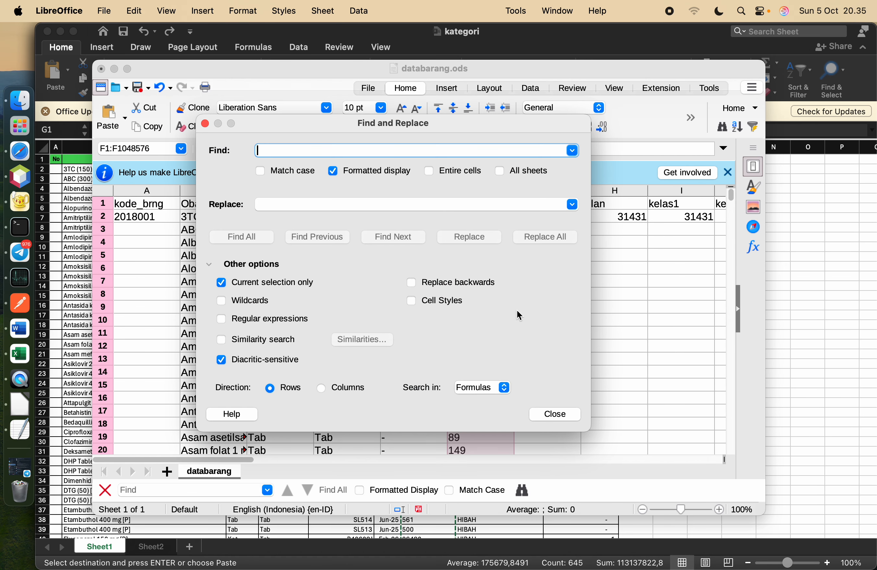
text(,)
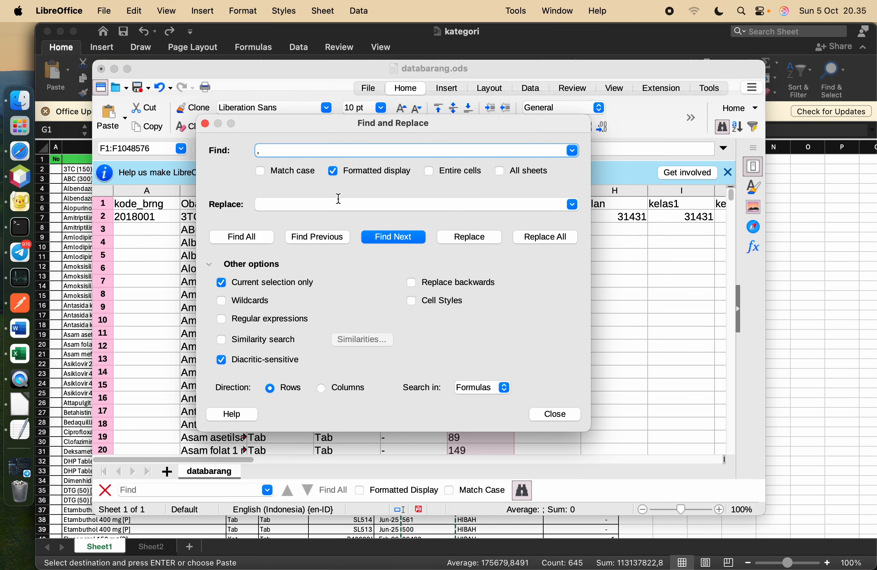
click(333, 205)
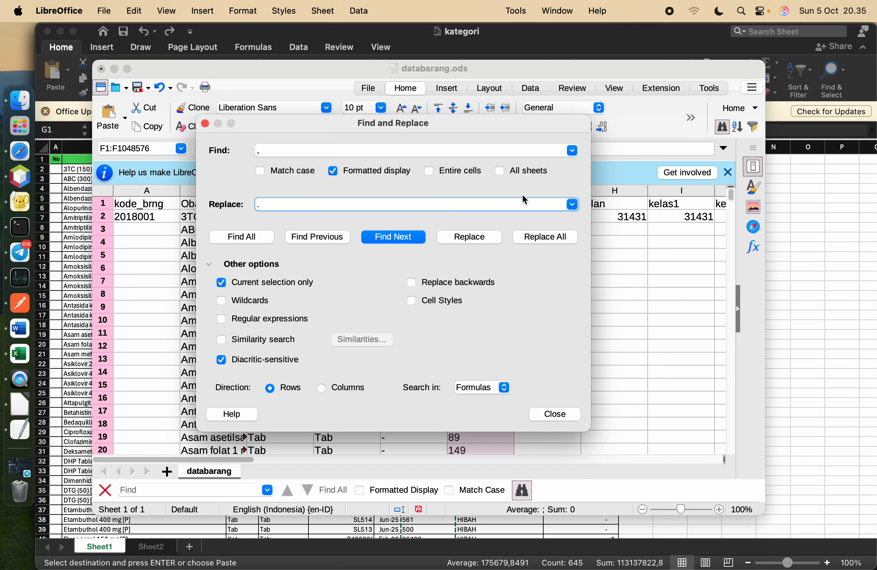
click(536, 241)
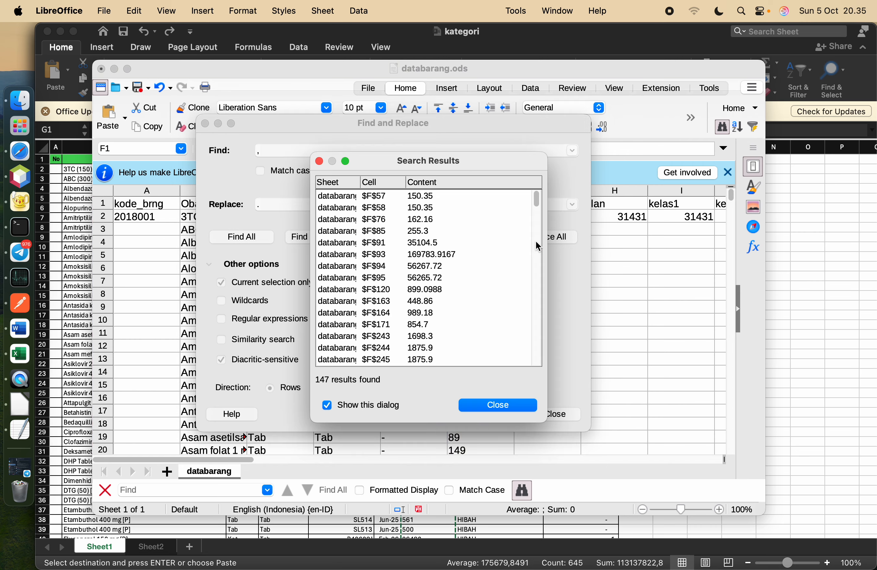
click(494, 404)
click(549, 413)
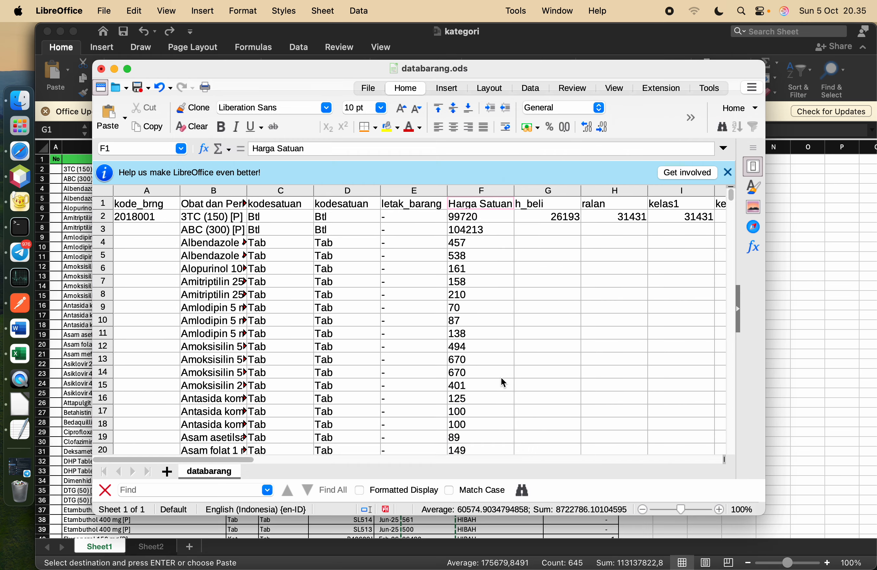
- Check the decimal prices in column F around rows 57 to 76 and copy the entire column
scroll(502, 380, down, 9)
scroll(502, 381, down, 10)
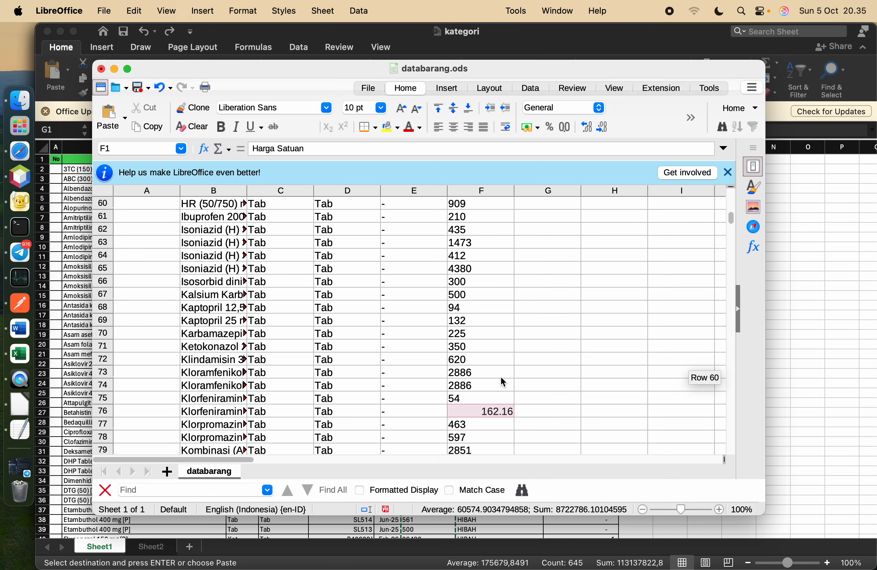
scroll(502, 381, up, 1)
scroll(504, 382, up, 1)
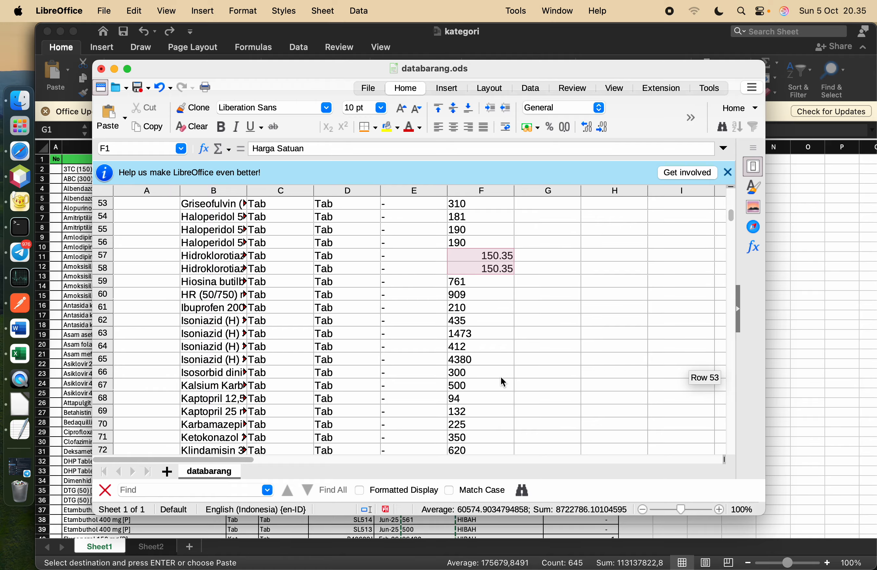
scroll(502, 377, up, 2)
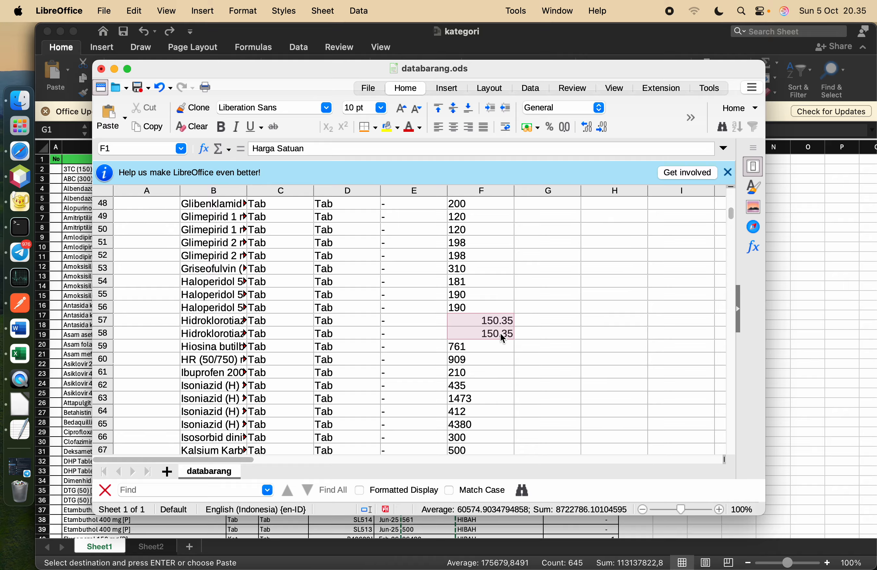
scroll(511, 321, up, 15)
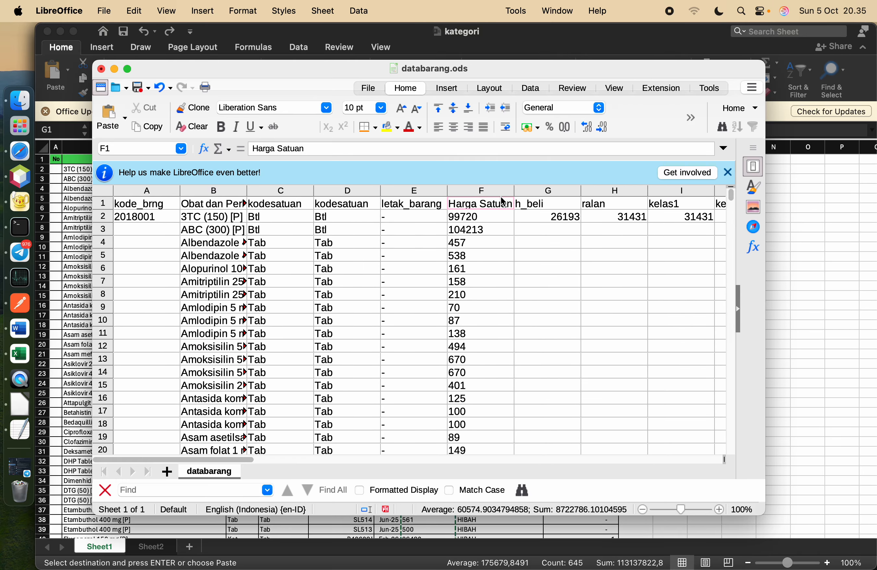
right_click(493, 189)
click(512, 212)
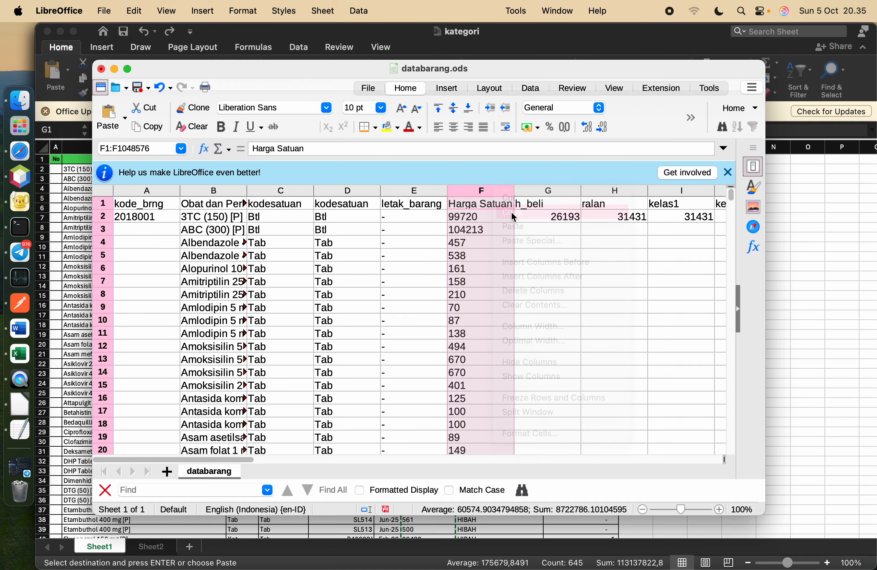
- Paste the copied prices with Paste Special over columns G to Q, h_beli through karyawan, overwriting the existing data
click(537, 191)
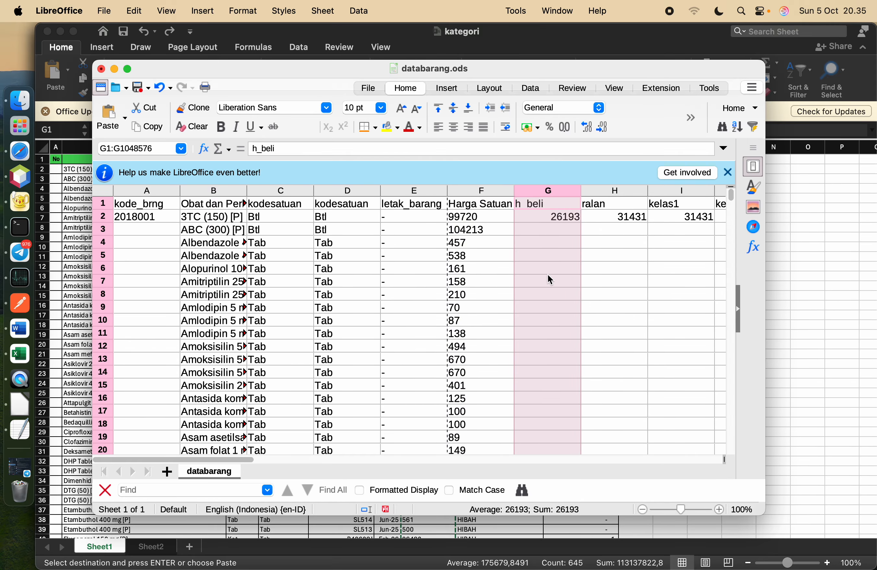
scroll(548, 275, right, 6)
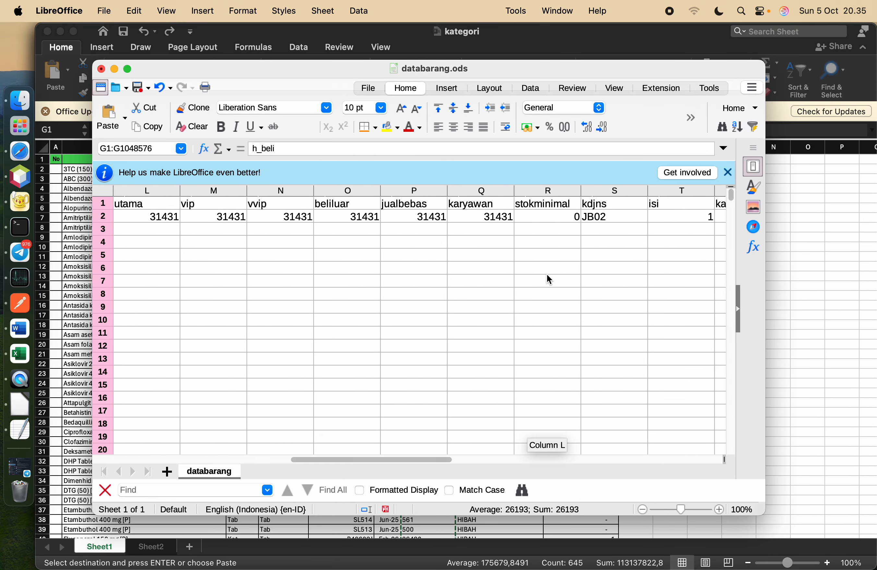
shift+click(490, 189)
right_click(491, 189)
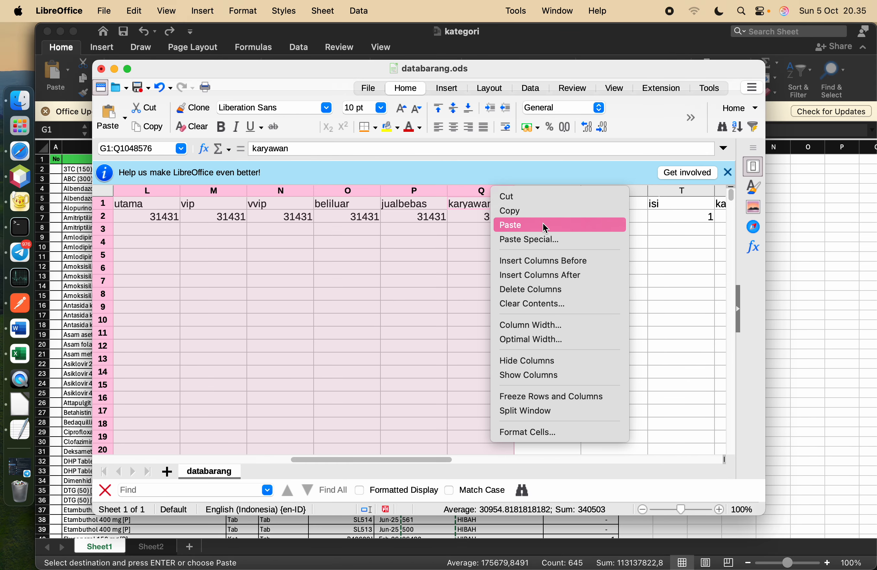
click(550, 240)
click(551, 414)
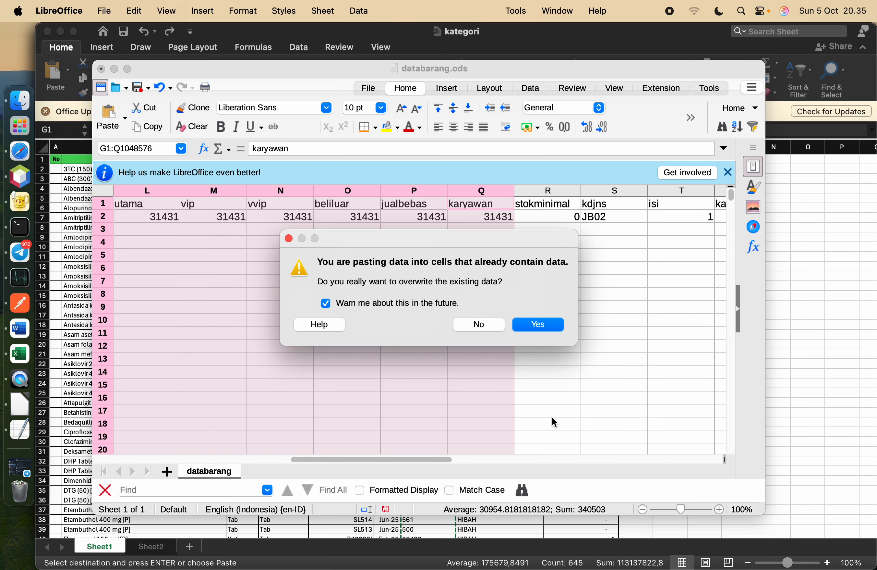
click(539, 325)
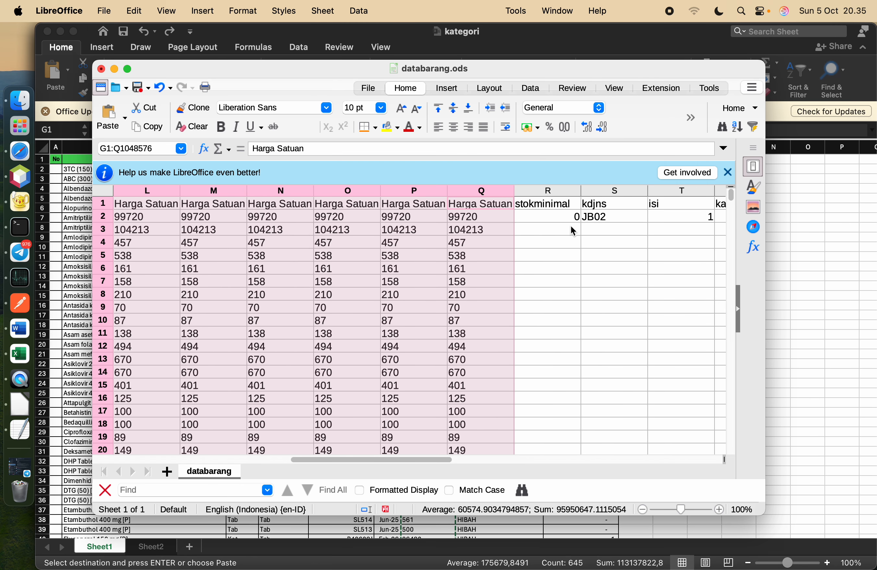
- Fill the stokminimal value 0 down from R2 to R645 and review the pasted price columns
click(562, 215)
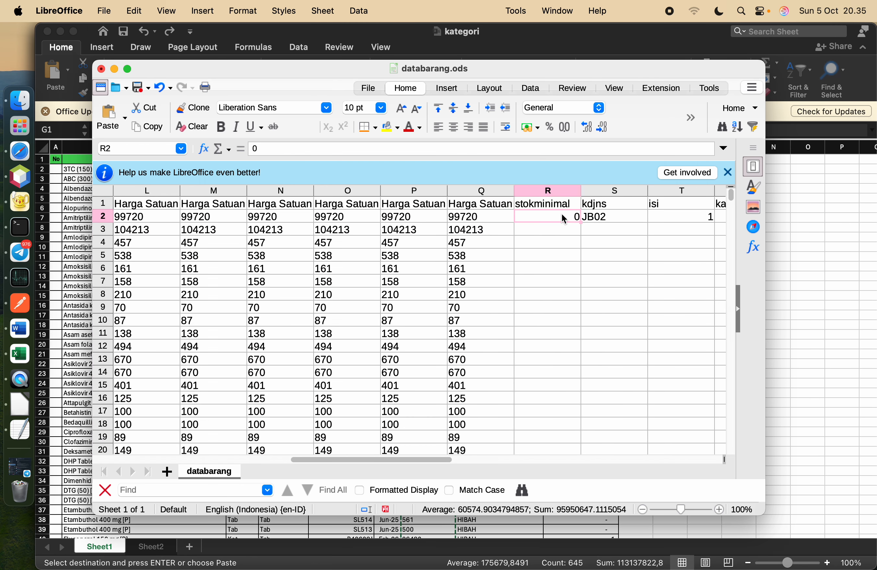
double_click(580, 220)
scroll(510, 249, left, 10)
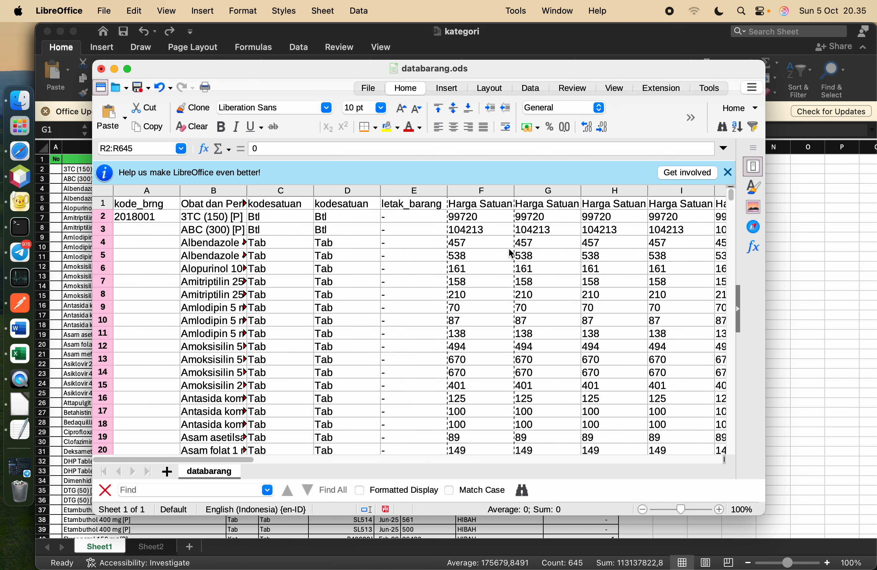
scroll(508, 248, down, 15)
scroll(508, 248, right, 1)
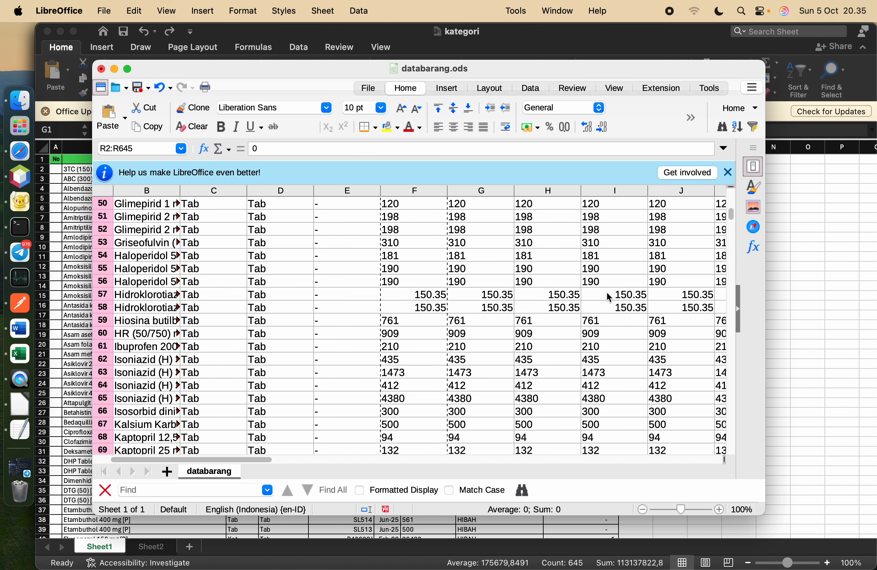
scroll(575, 304, right, 10)
scroll(574, 303, up, 15)
scroll(575, 303, left, 10)
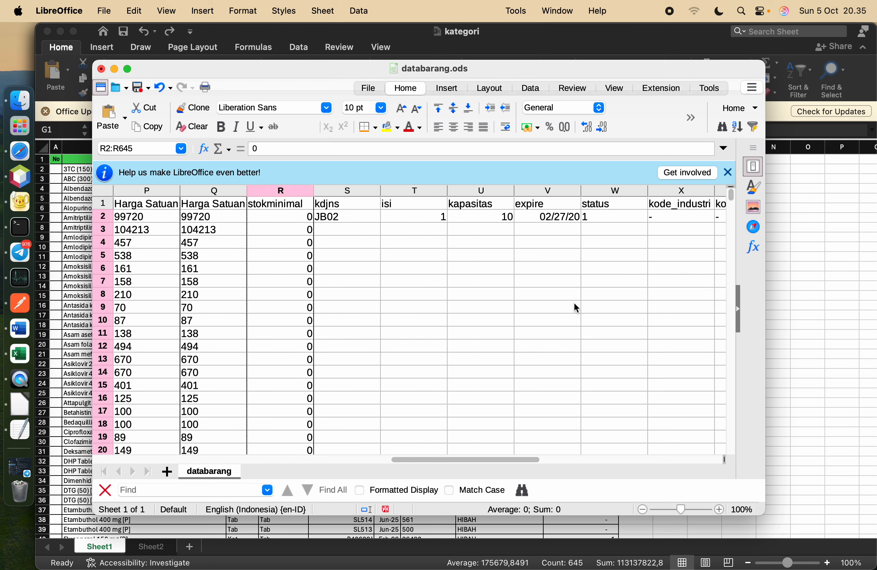
scroll(574, 303, right, 12)
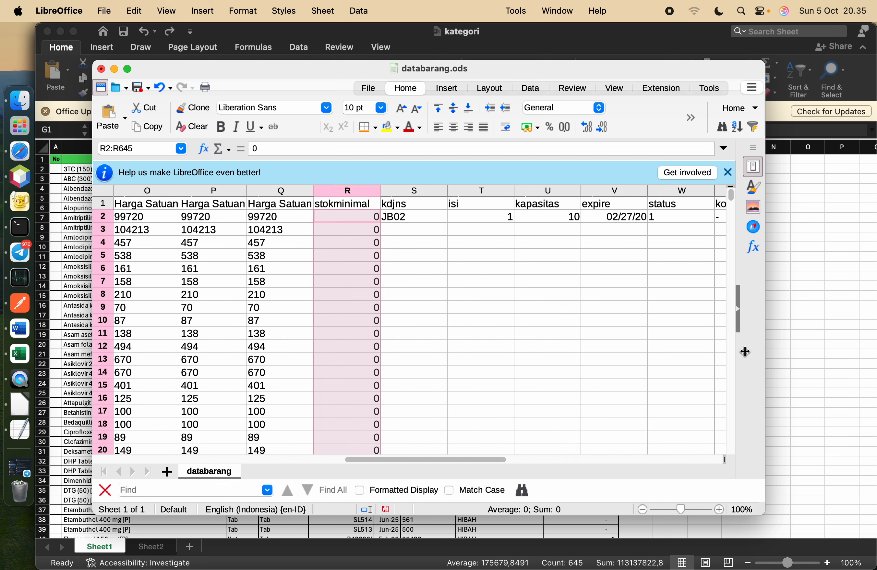
- Switch to the kategori workbook, copy the entire second kodesatuan column, D, and check its category codes down the list
click(818, 293)
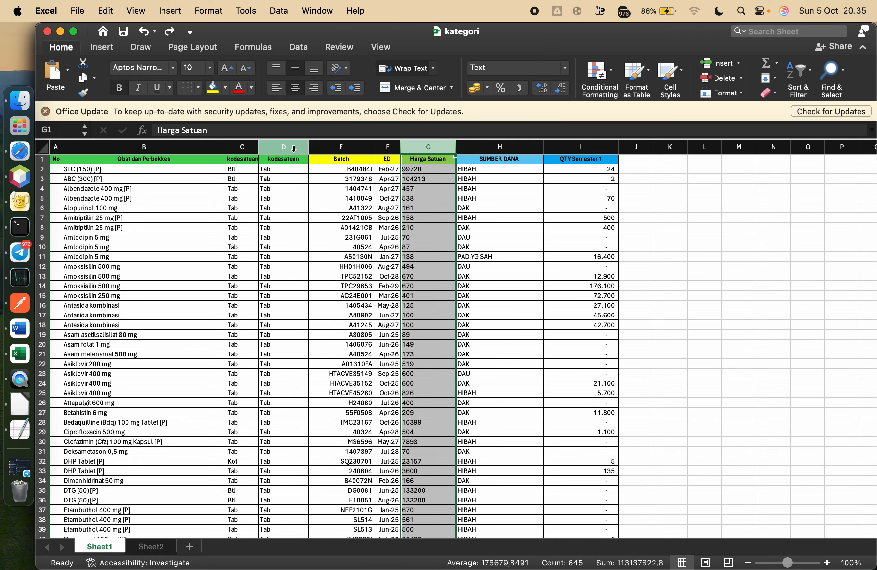
click(281, 145)
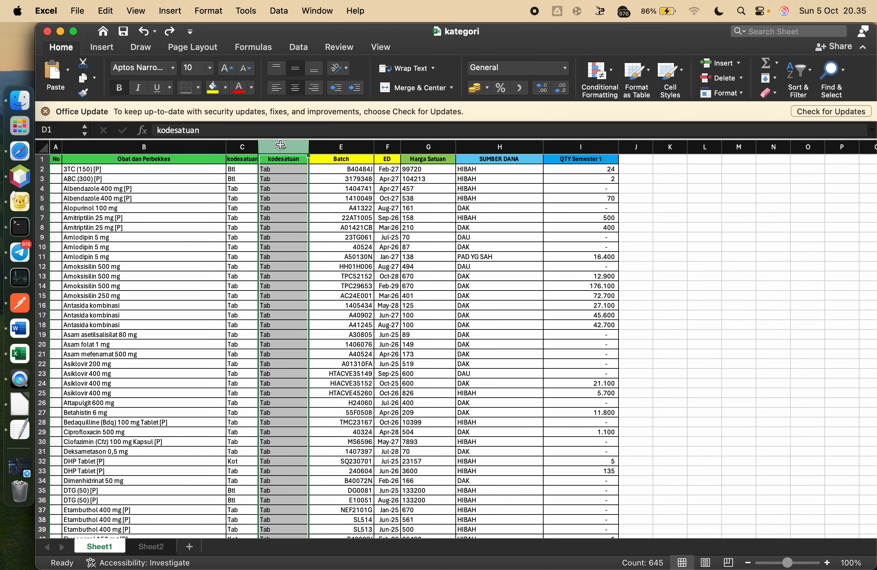
right_click(281, 145)
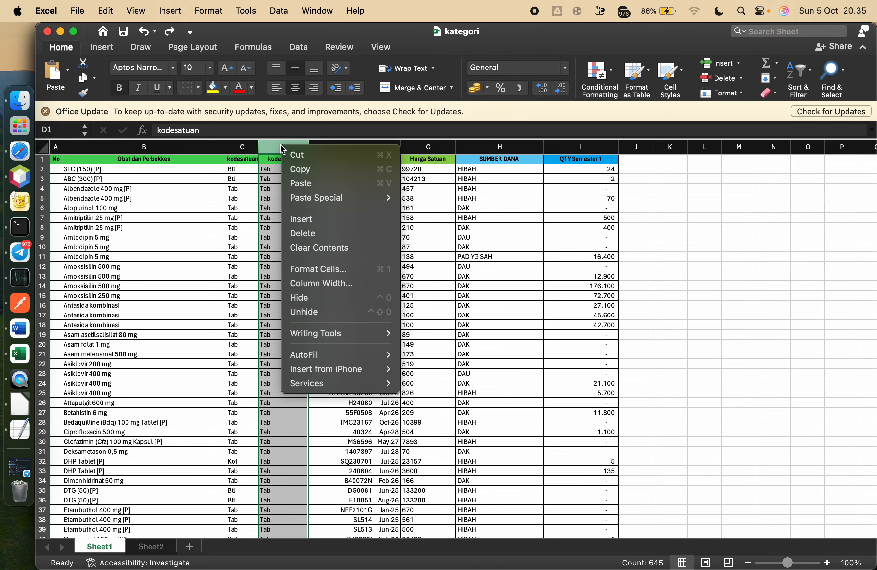
click(314, 176)
scroll(314, 319, down, 20)
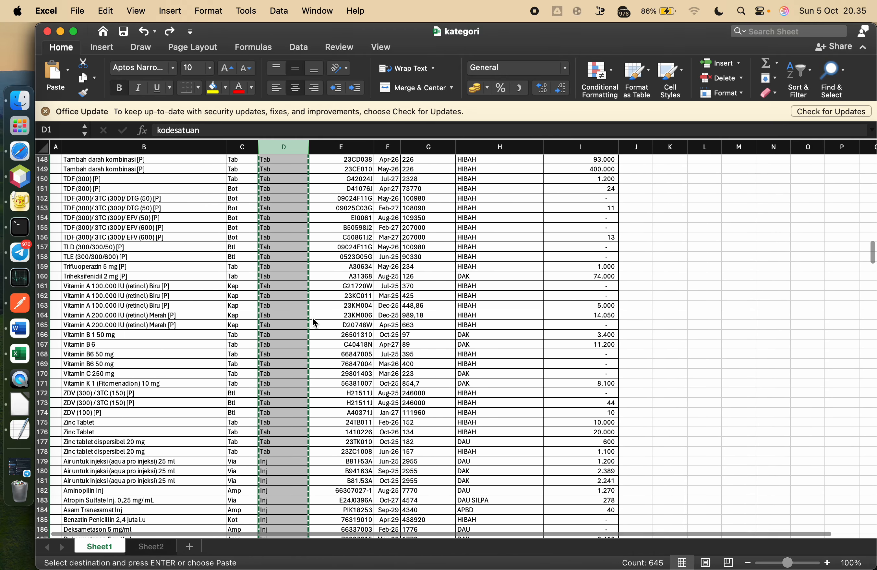
scroll(313, 318, down, 20)
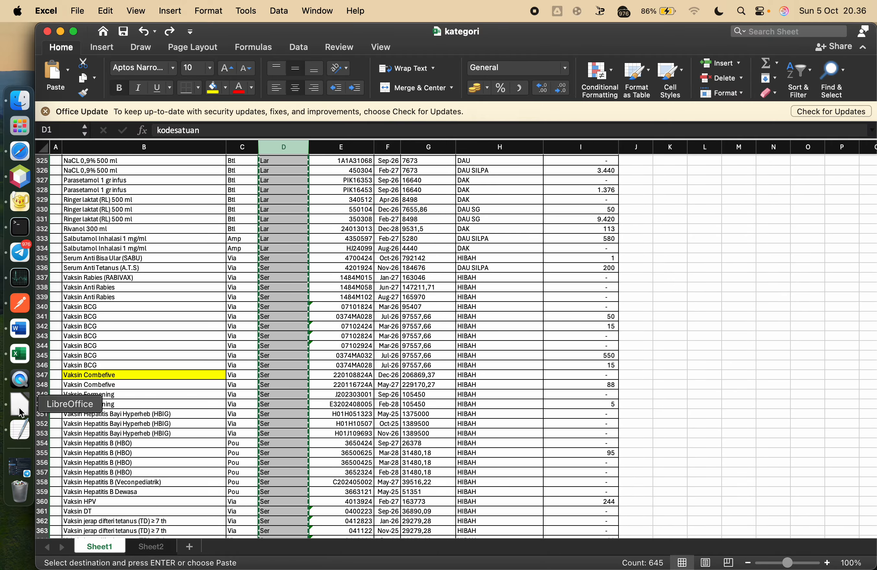
- Paste the copied category codes into databarang.ods over column Y, kode_kategori, using Paste Special as unformatted text
click(29, 401)
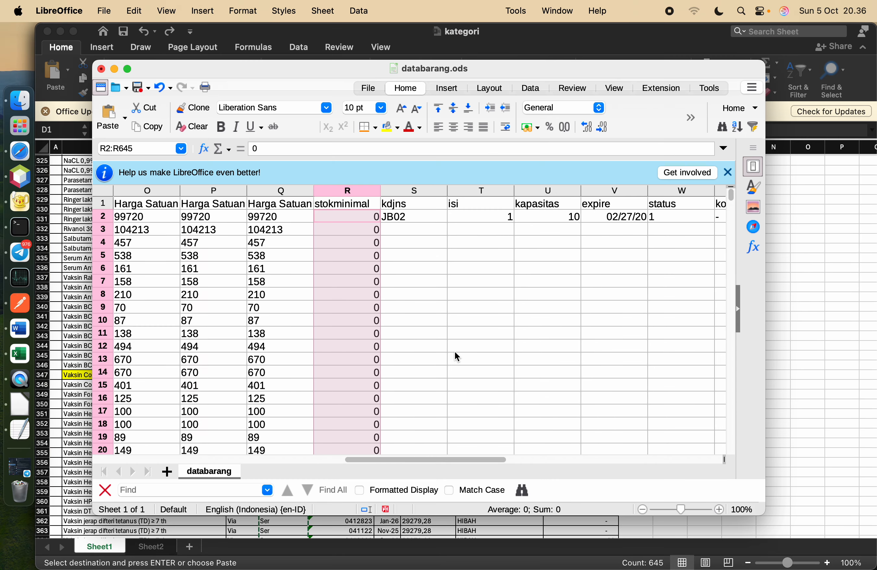
scroll(455, 352, right, 6)
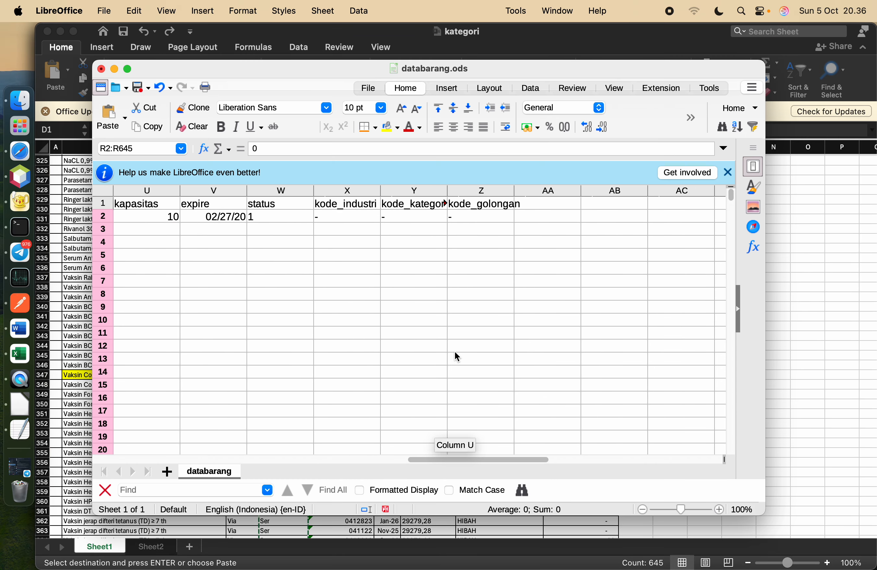
click(403, 187)
right_click(402, 187)
click(456, 236)
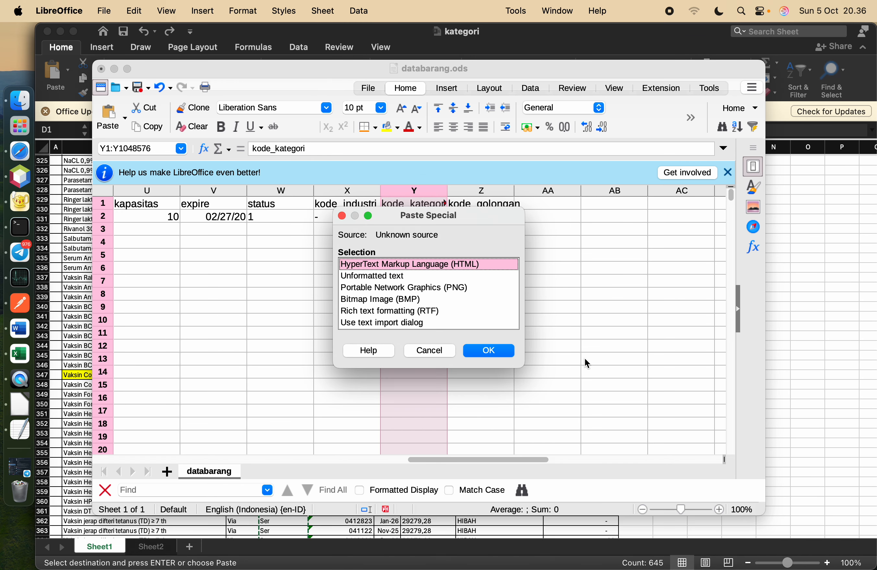
click(398, 278)
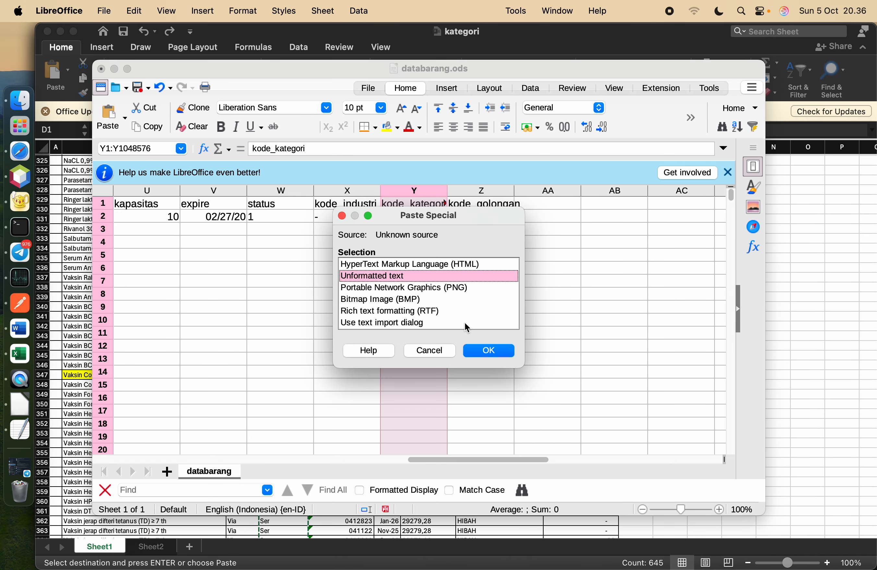
click(484, 356)
click(565, 477)
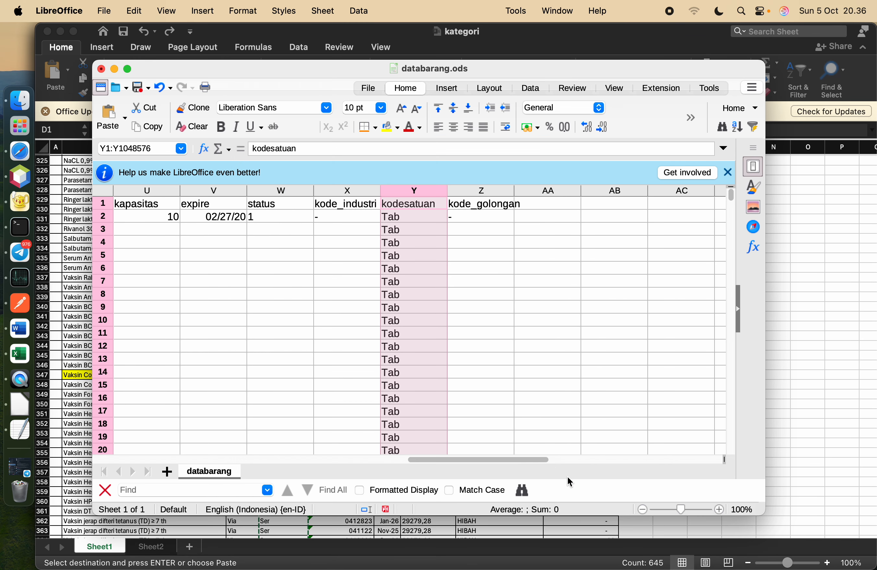
- Replace the kdjns code JB02 in cell S2 with a hyphen (-)
scroll(316, 277, left, 10)
scroll(315, 276, right, 5)
scroll(315, 276, right, 5)
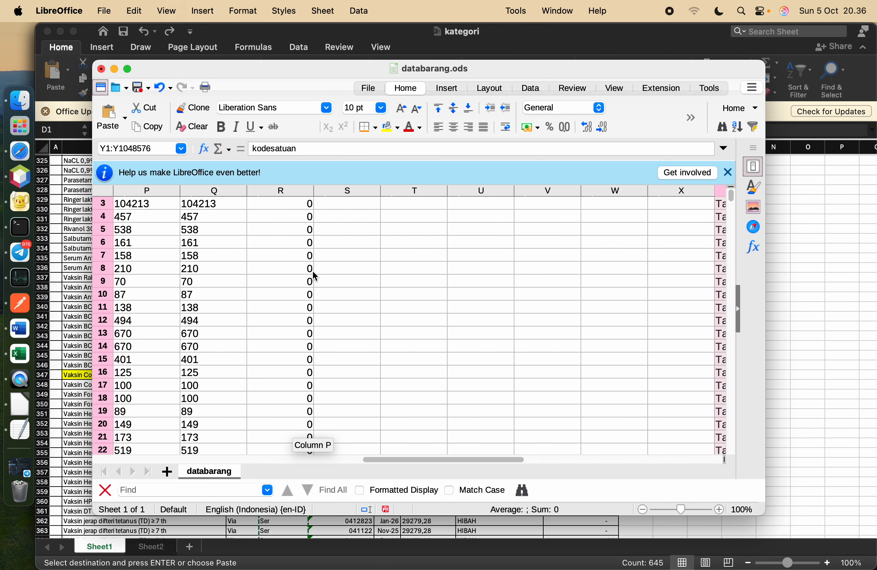
scroll(314, 275, left, 5)
scroll(315, 275, right, 1)
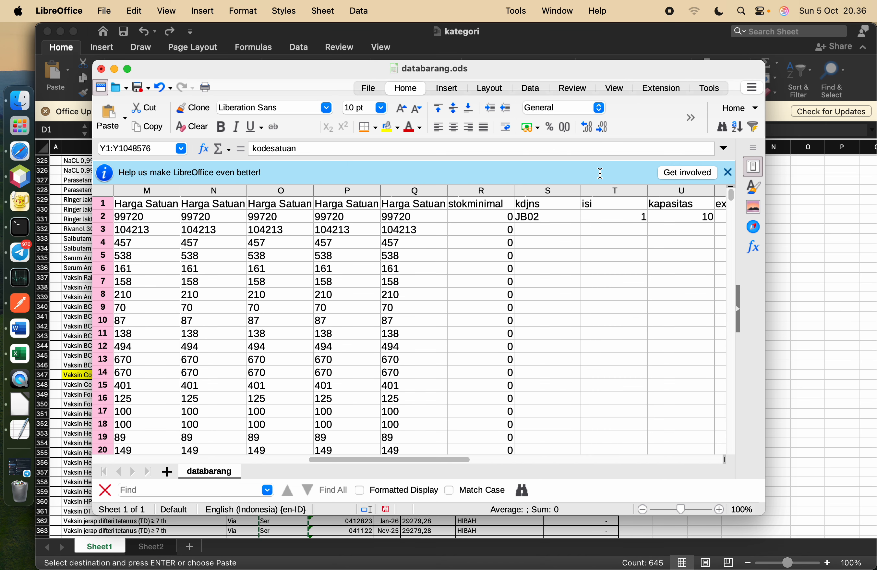
double_click(565, 215)
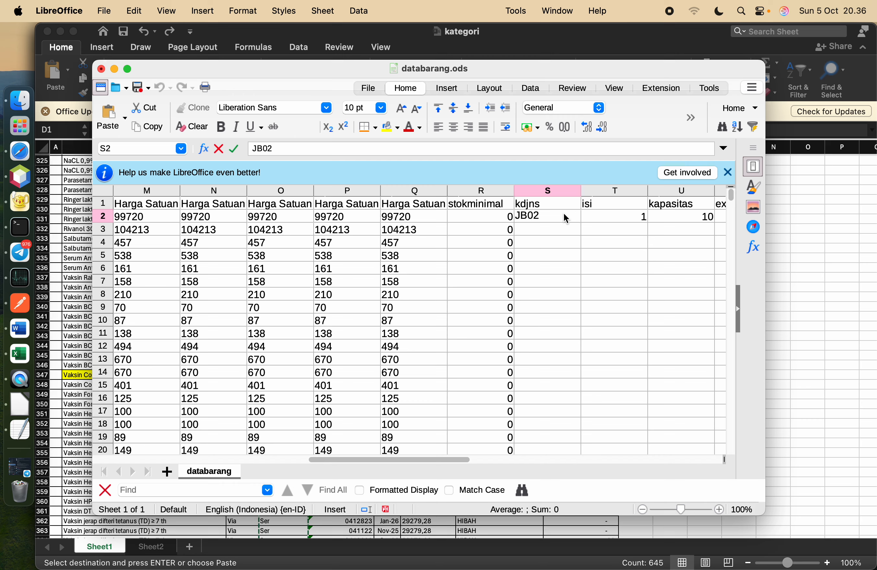
drag(564, 214, 502, 216)
key(BackSpace)
key(Return)
- Switch to phpMyAdmin in Safari, filter the sik tables by jenis and open the jenis table to check its kdjns codes
click(21, 152)
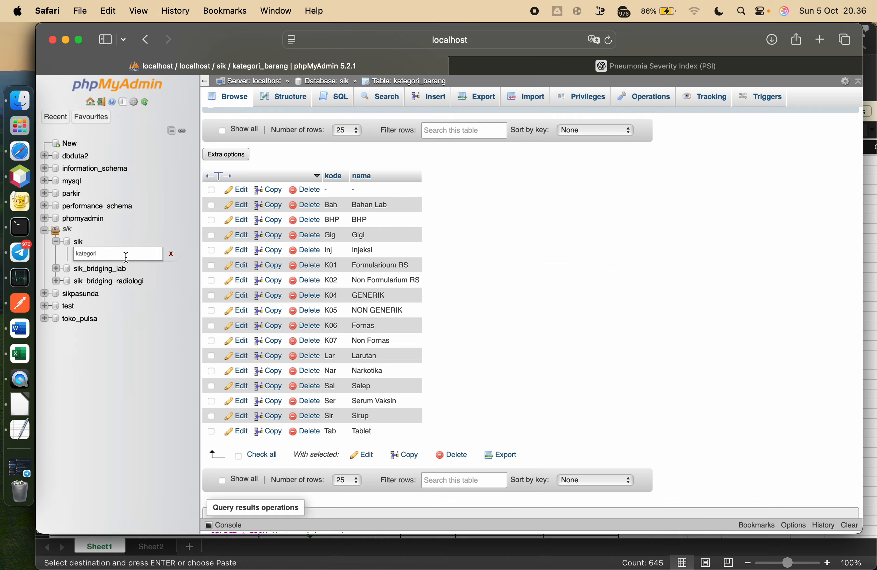
drag(125, 256, 46, 243)
text(jenis)
click(97, 306)
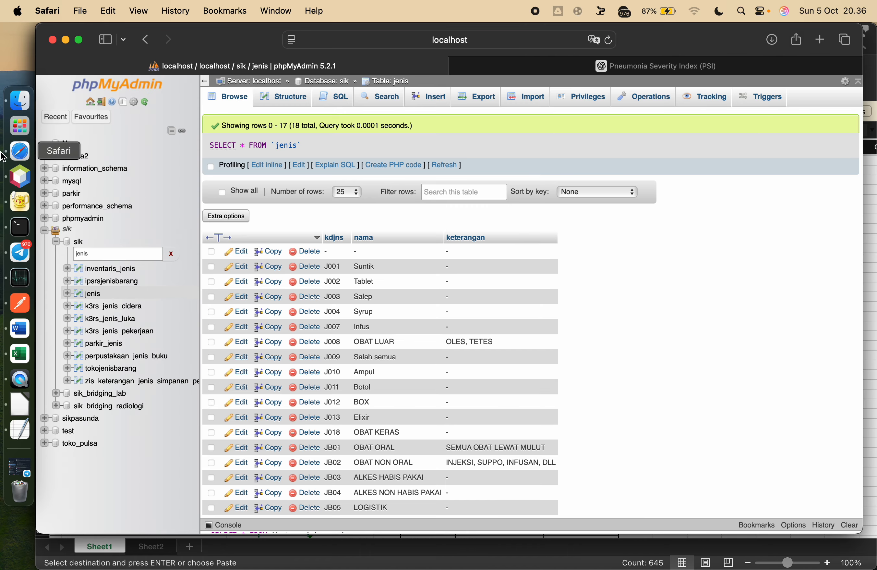
- Back in databarang.ods, fill the kdjns hyphen in S2 and the isi value 1 in T2 down to row 645
click(20, 404)
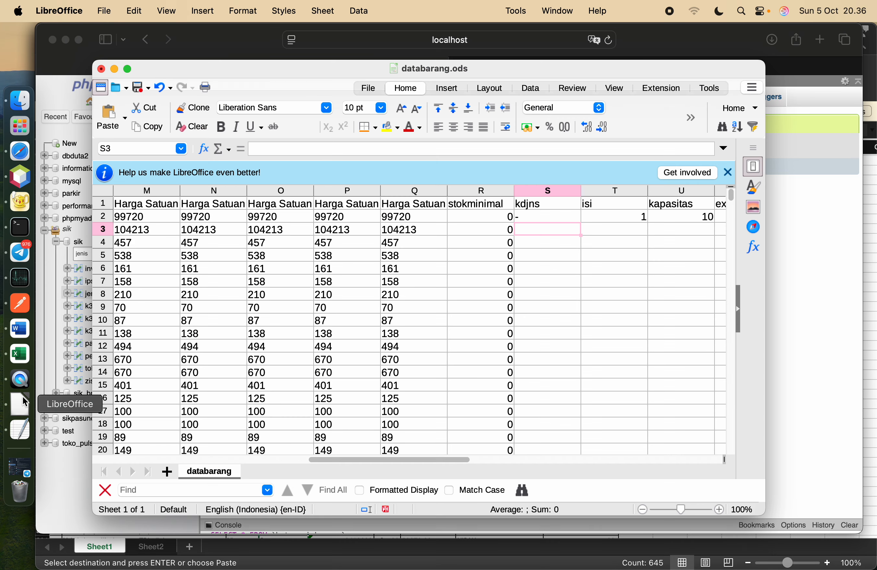
double_click(582, 222)
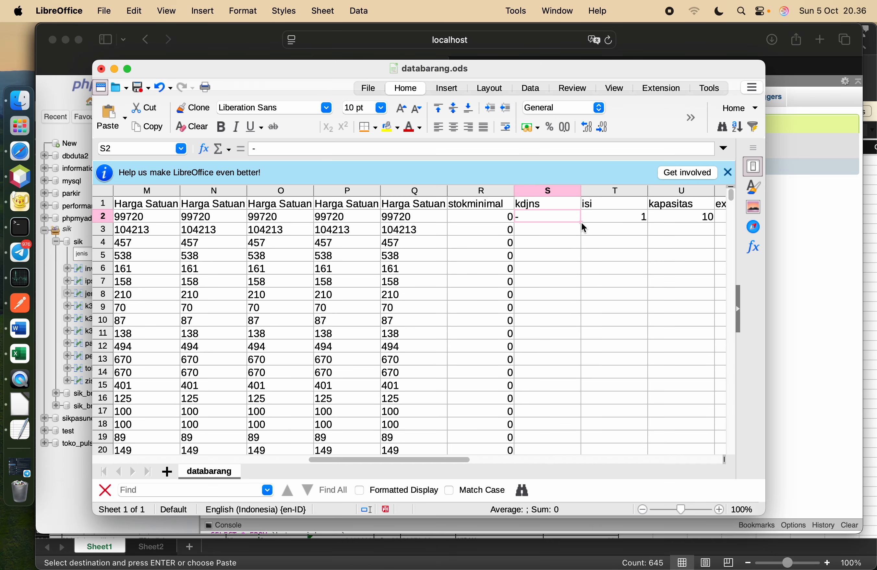
click(643, 222)
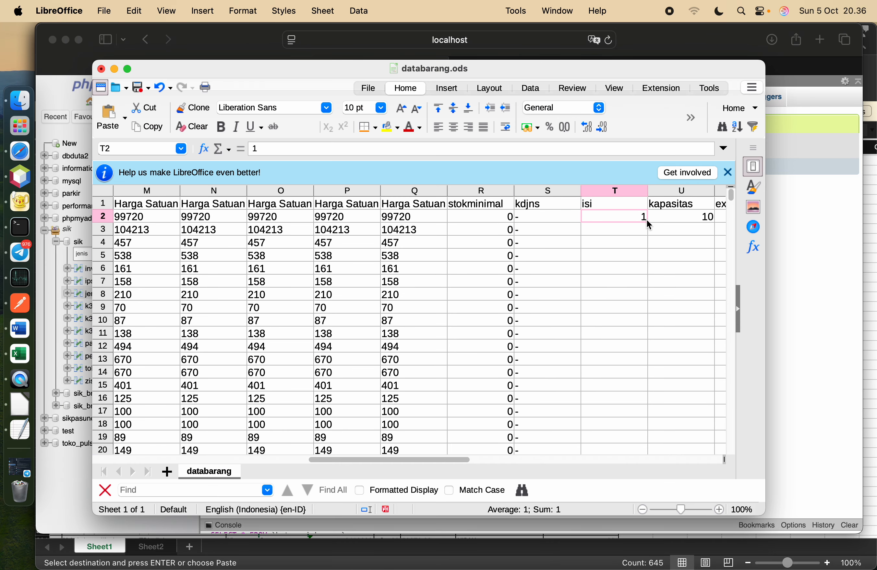
double_click(647, 221)
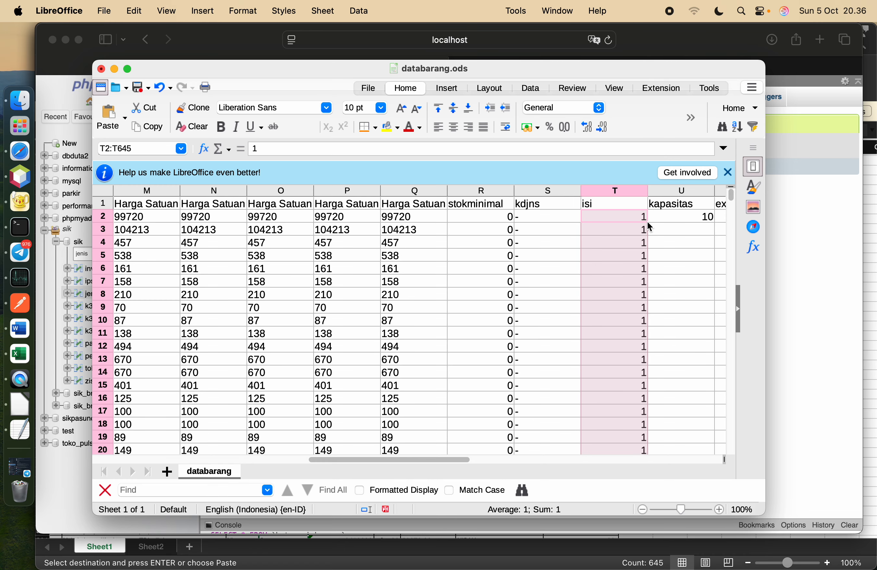
- Set the kapasitas value in U2 to 1 and fill it down to U645
click(681, 219)
key(F2)
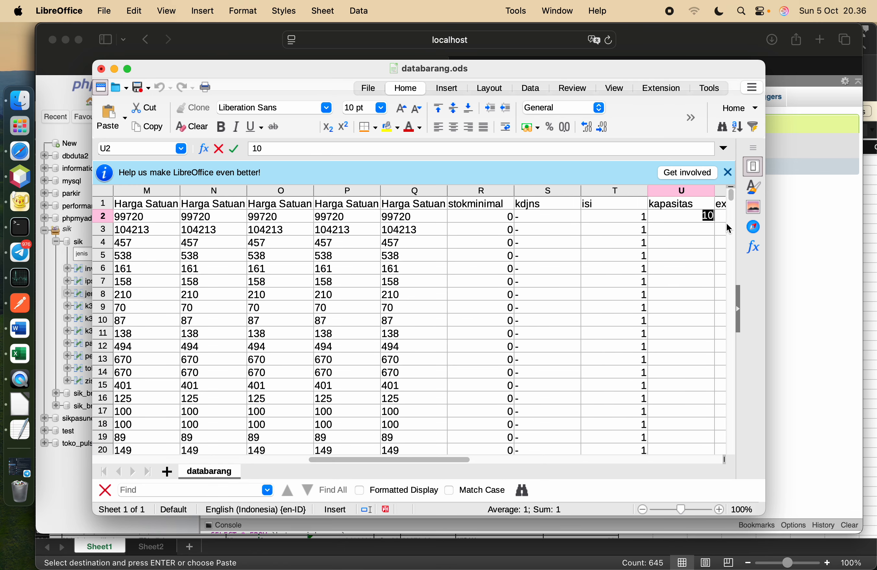
key(BackSpace)
key(Return)
scroll(703, 233, right, 3)
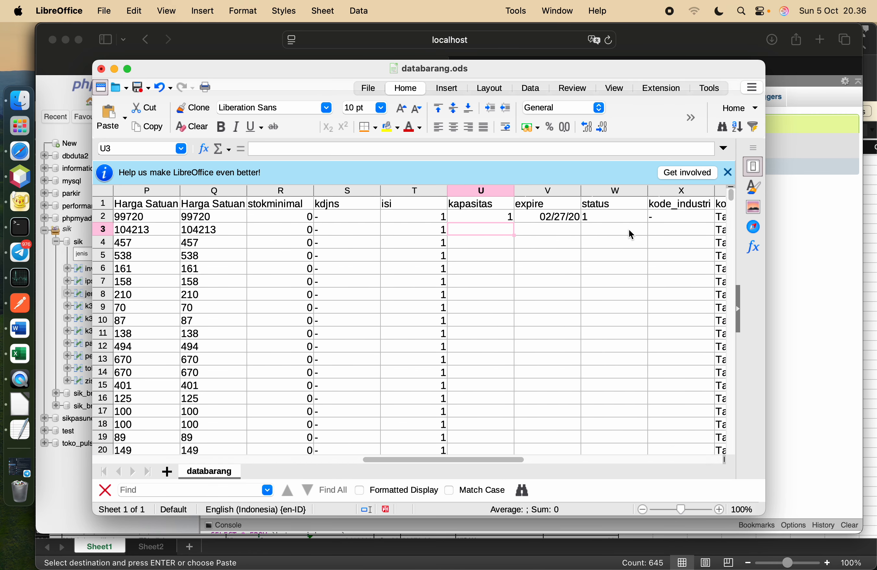
click(486, 217)
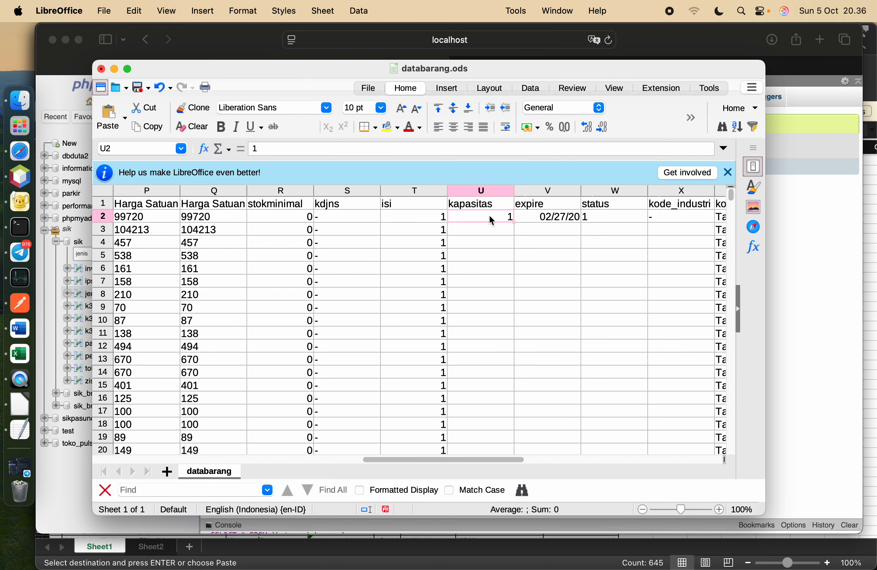
double_click(516, 222)
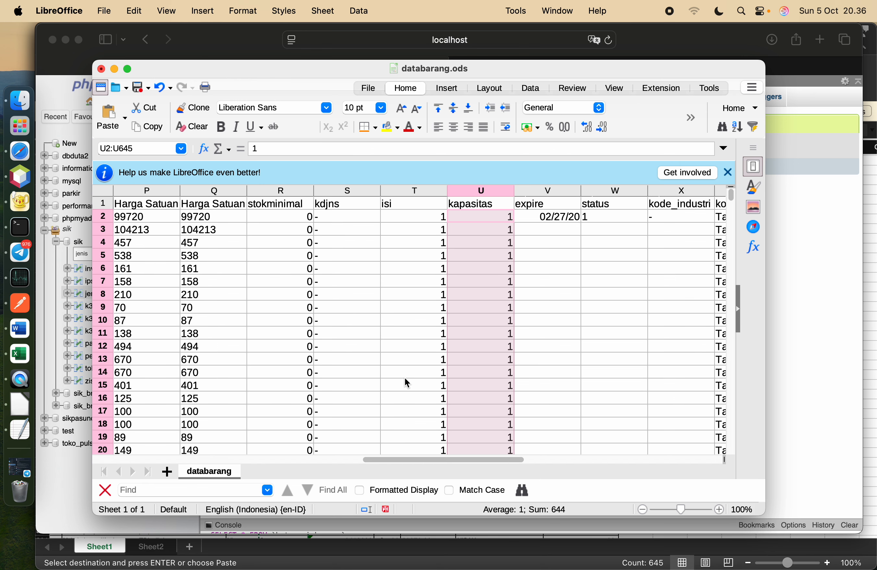
- Switch to the kategori workbook and format the ED header cell F1 as a date of type 2012-03-14
click(19, 354)
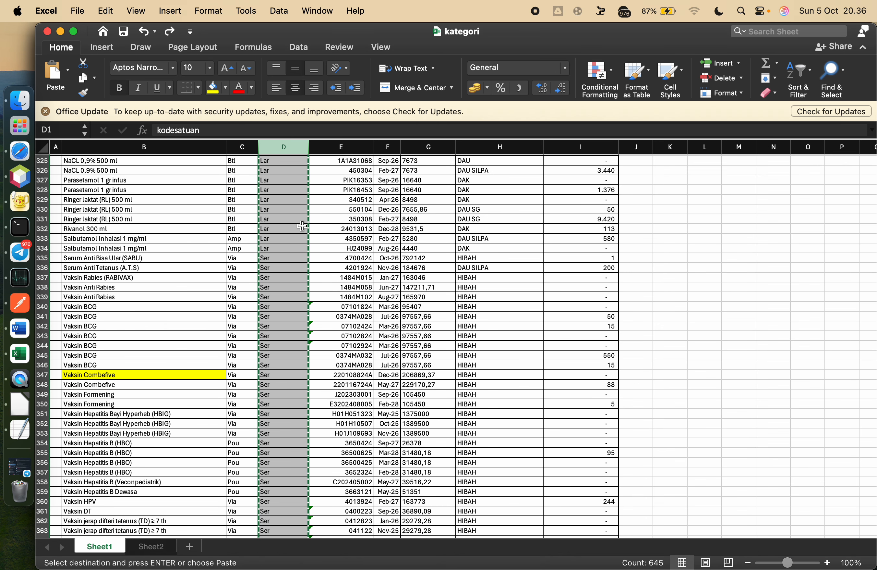
scroll(392, 202, up, 20)
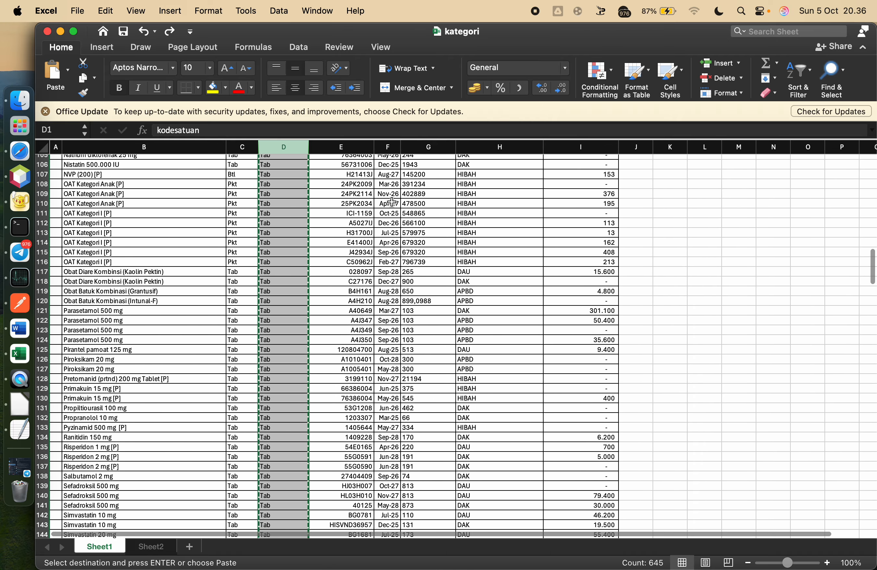
scroll(392, 202, up, 15)
click(394, 171)
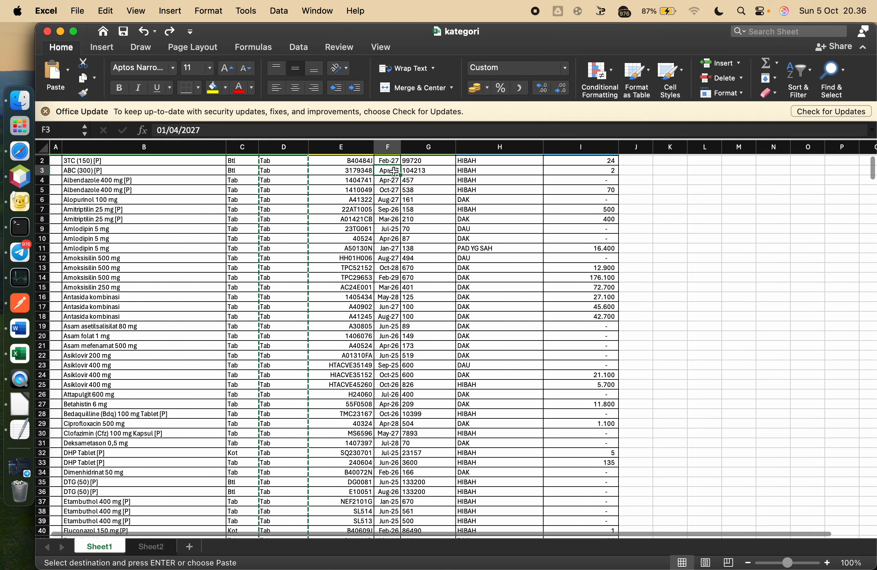
scroll(394, 171, up, 1)
right_click(395, 160)
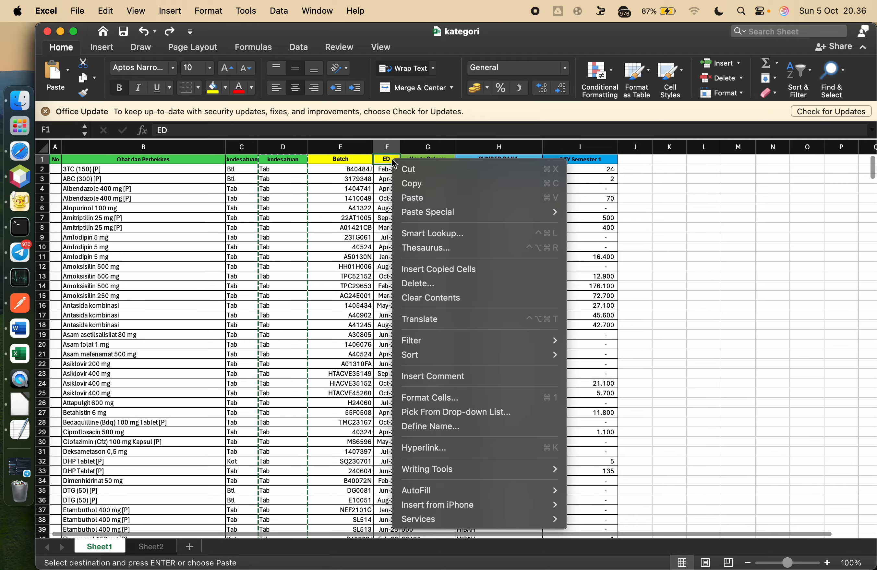
click(484, 395)
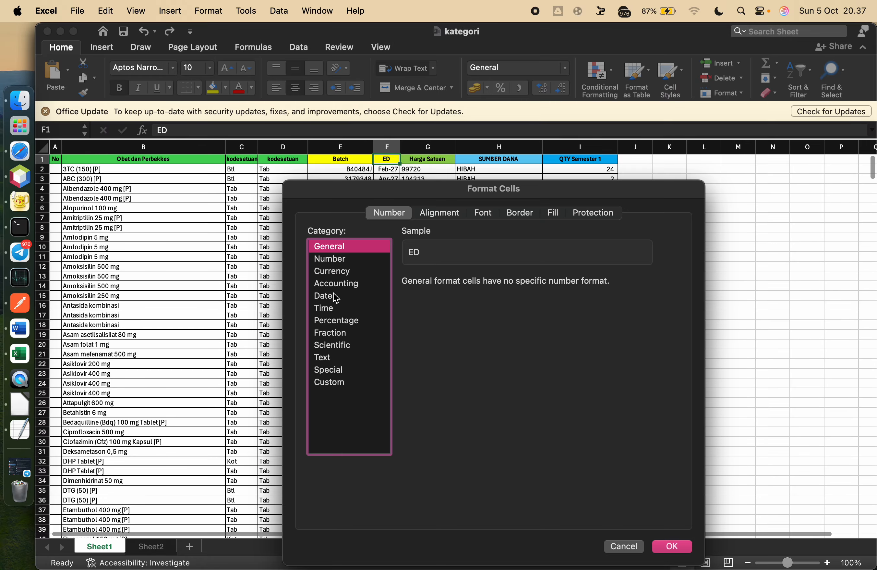
click(333, 296)
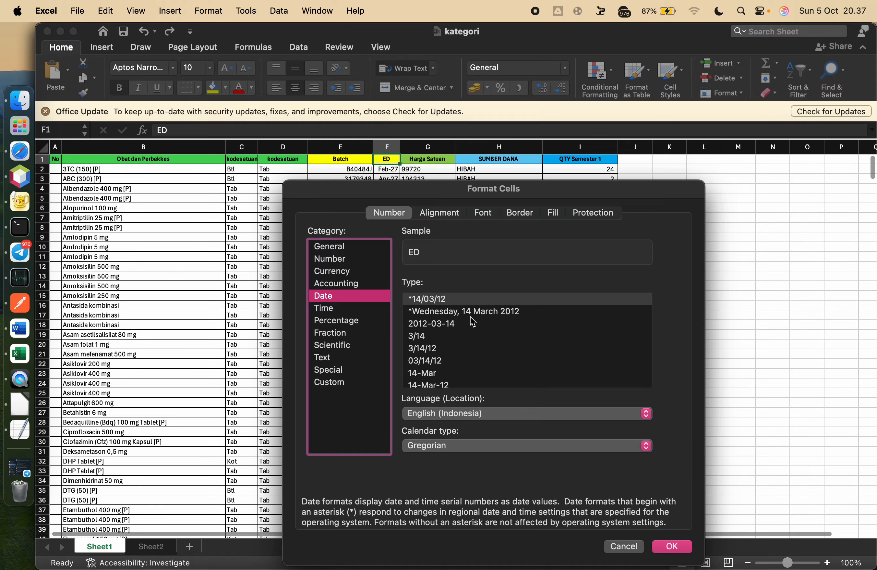
scroll(466, 355, down, 5)
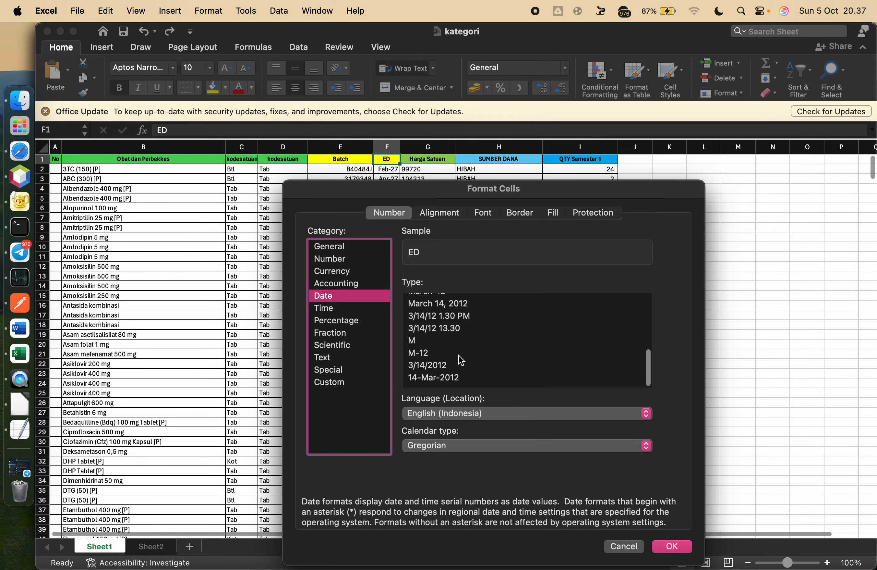
scroll(462, 361, up, 5)
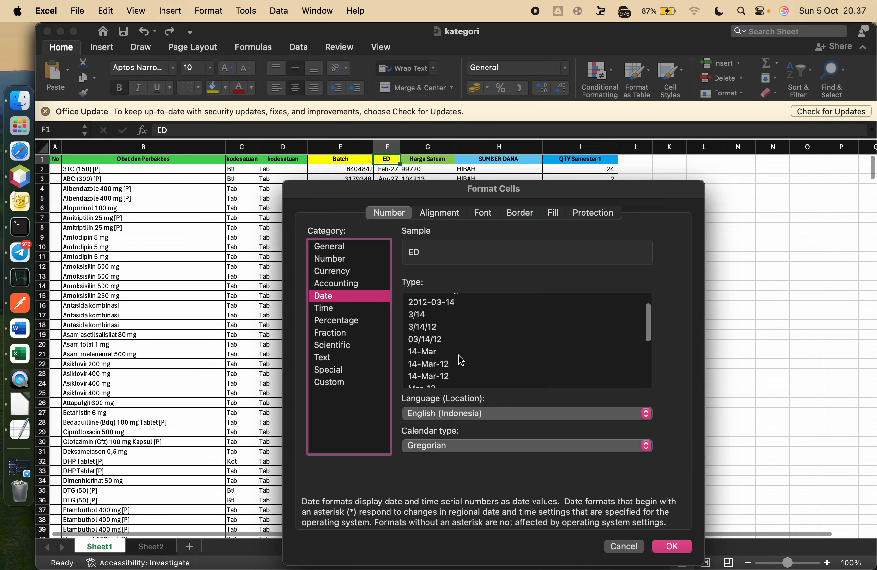
scroll(462, 361, up, 2)
click(455, 324)
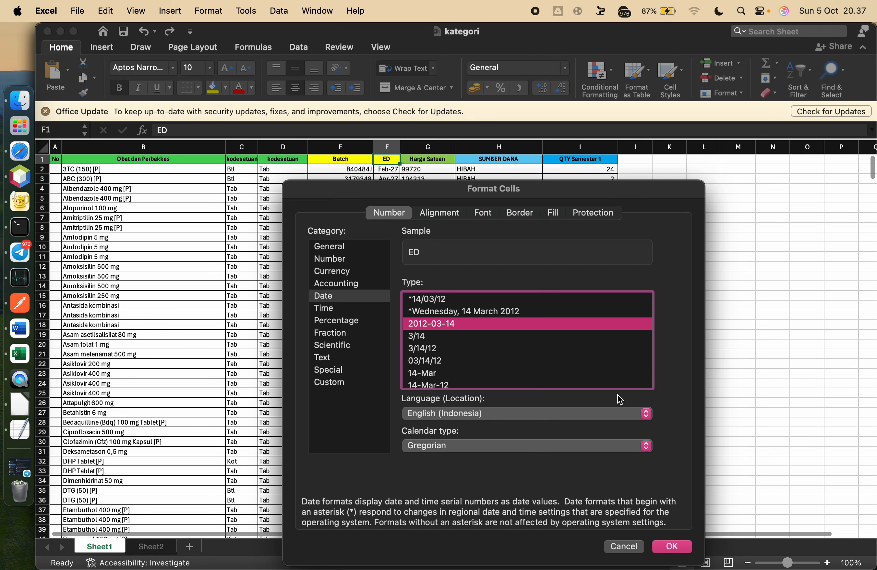
click(673, 545)
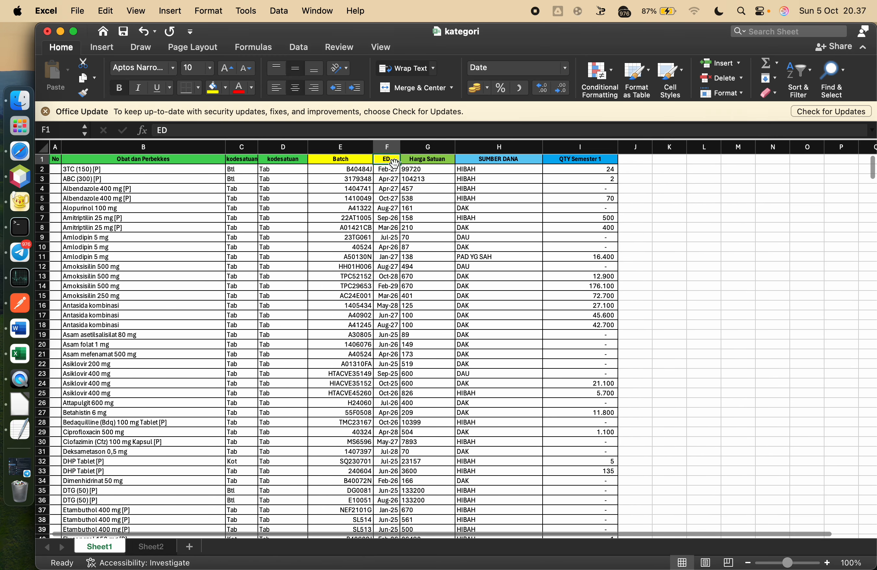
- Format the whole ED column F in the kategori workbook as a date of type 2012-03-14
click(387, 196)
click(386, 148)
right_click(386, 151)
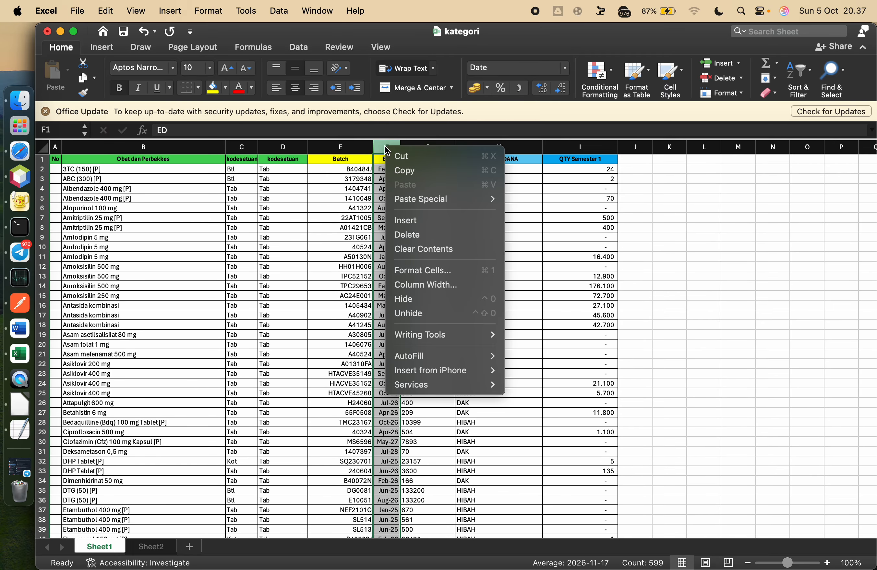
click(463, 270)
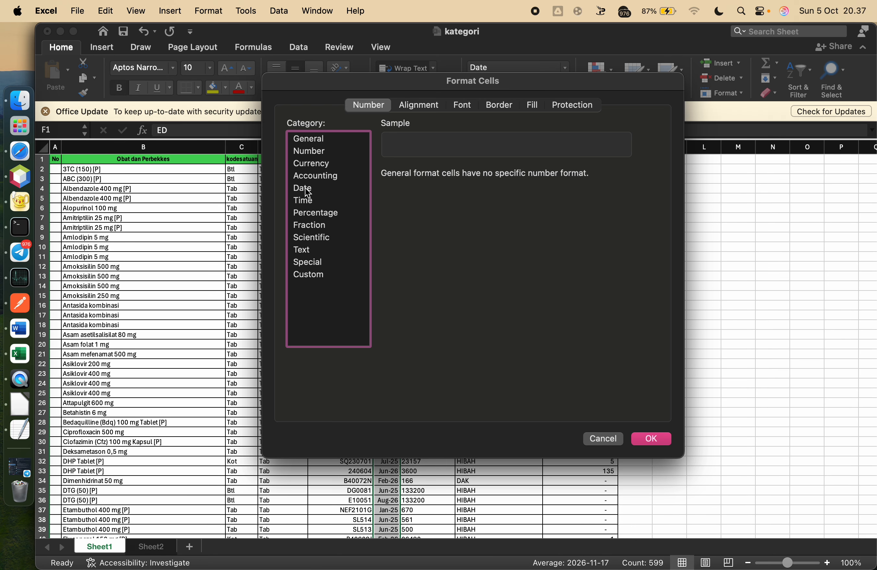
click(305, 189)
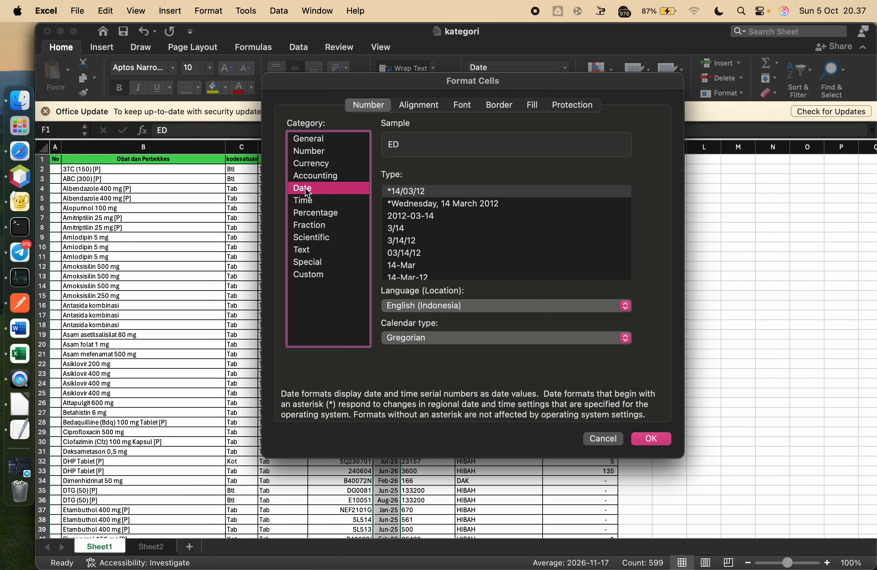
scroll(431, 227, down, 1)
click(422, 202)
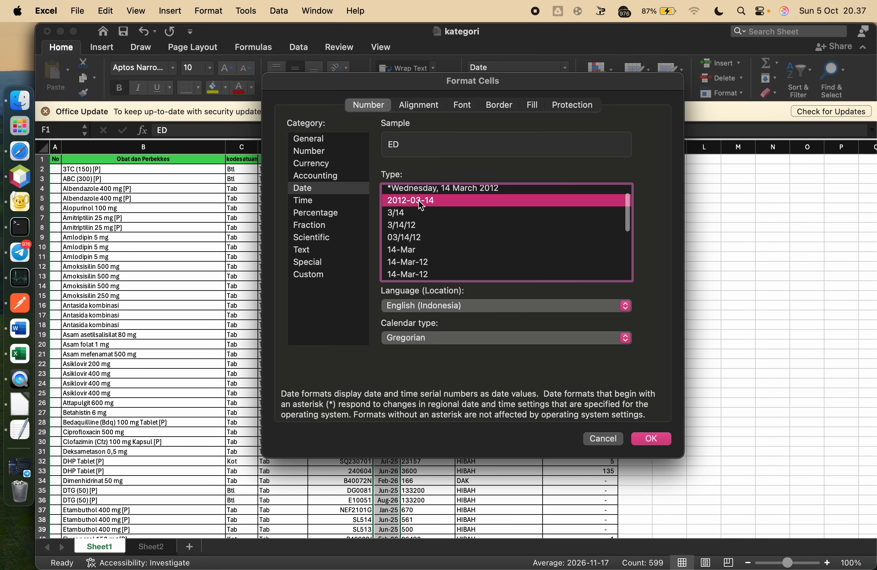
click(651, 439)
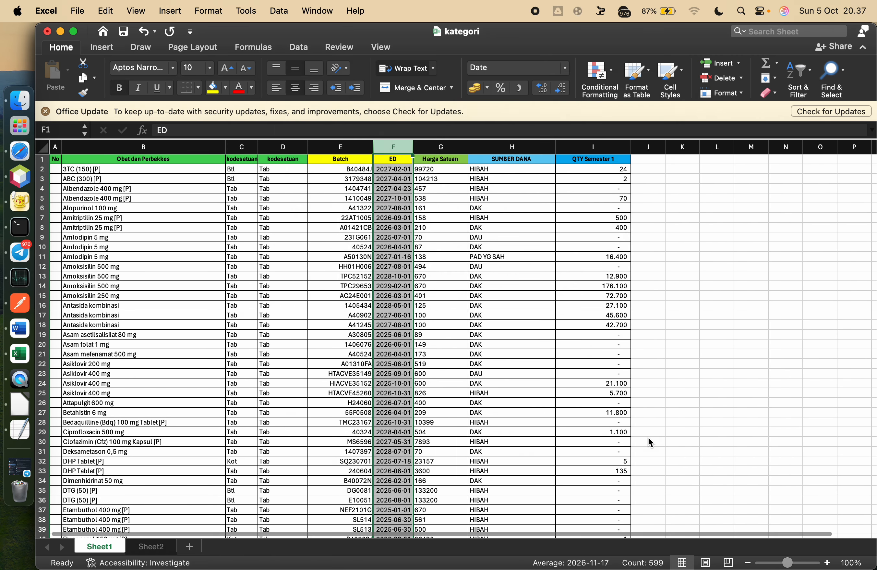
- Copy the ED column and paste it as unformatted text into the expire column V of databarang.ods
right_click(394, 150)
click(411, 171)
key(super+Tab)
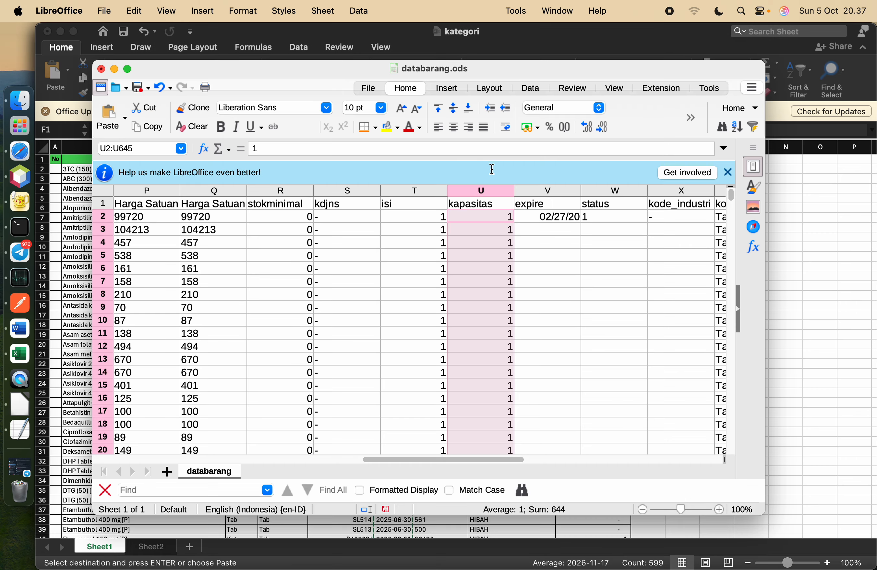
click(558, 190)
right_click(557, 190)
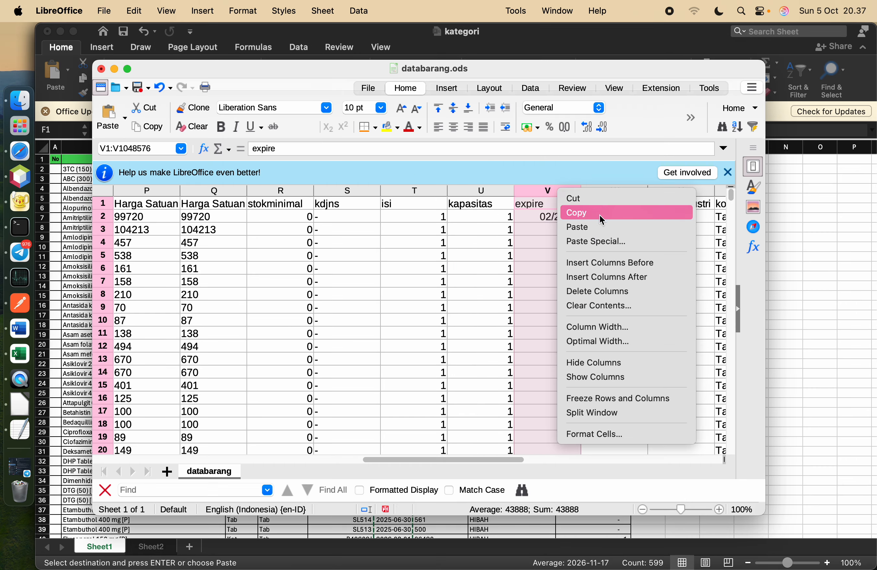
click(607, 239)
click(397, 277)
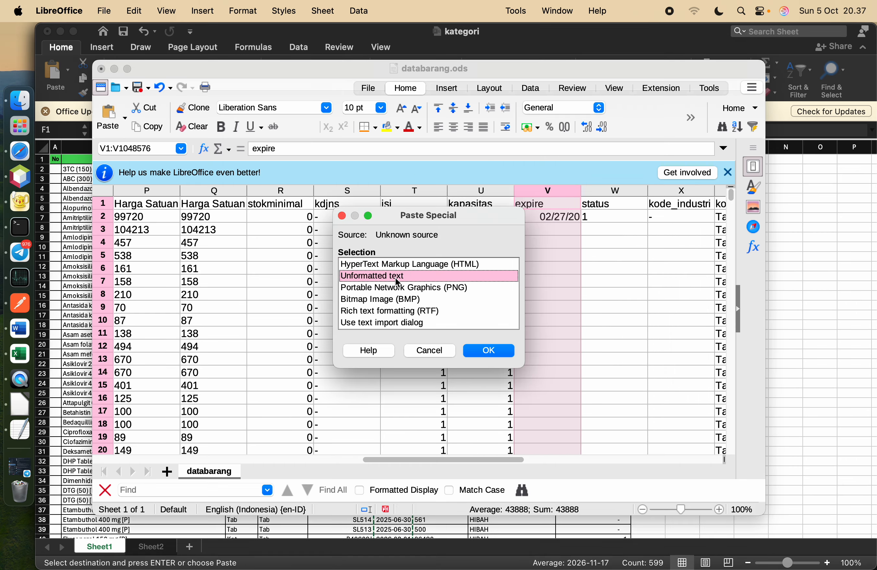
click(493, 351)
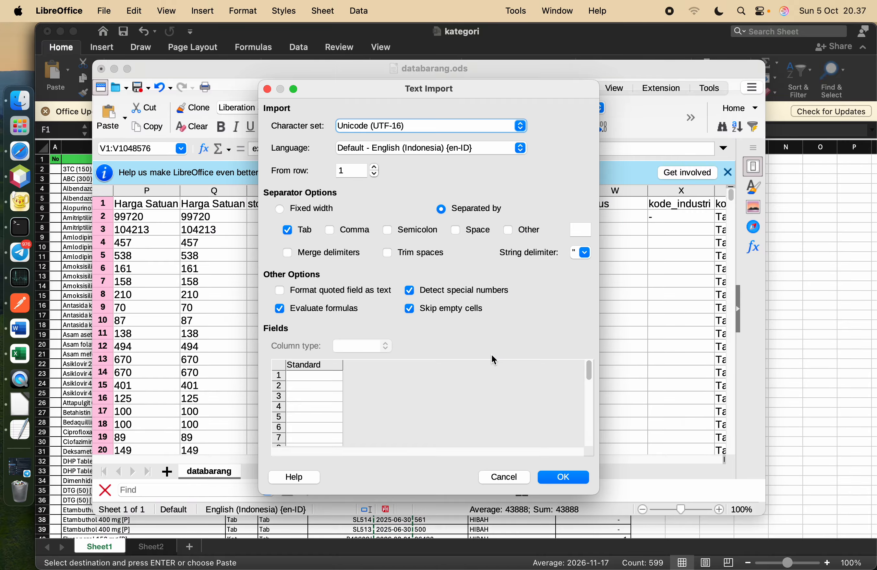
click(552, 478)
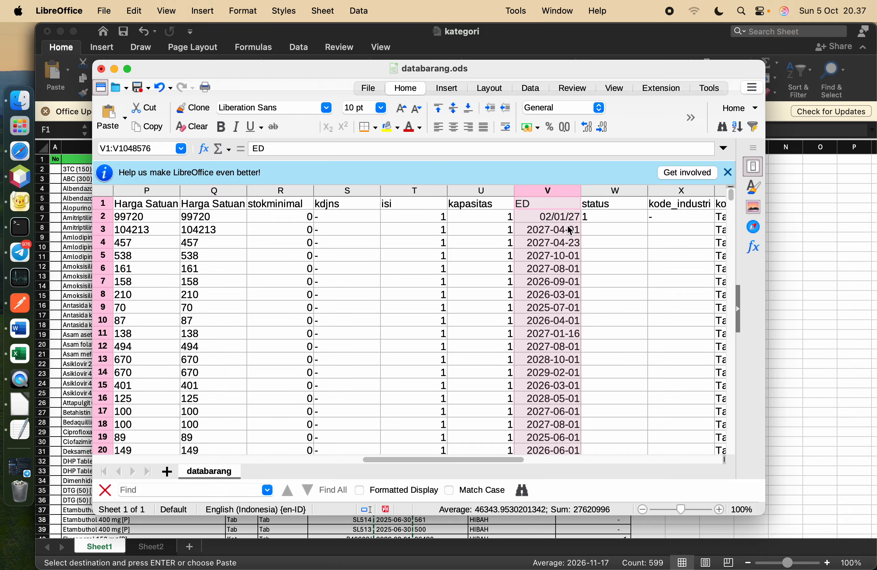
- Undo the paste of the ED dates in column V
key(super+z)
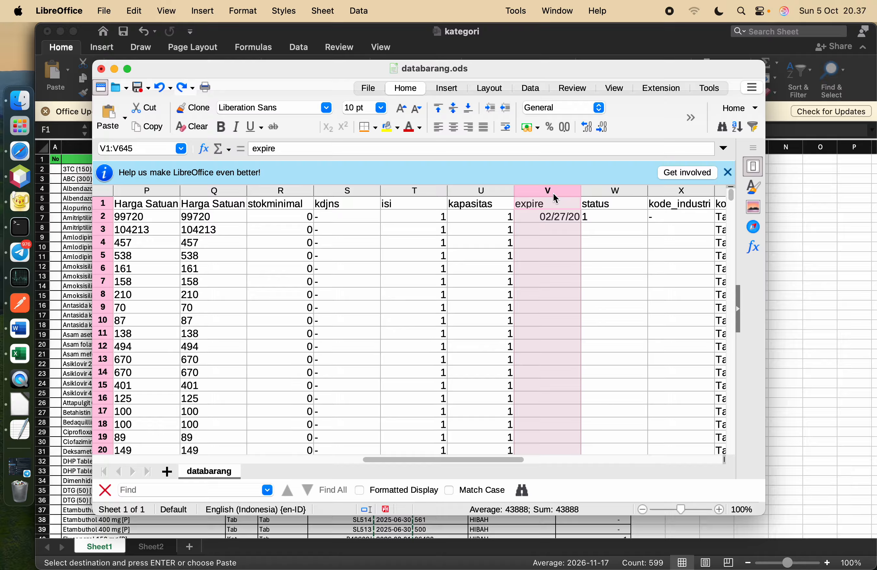
key(super+y)
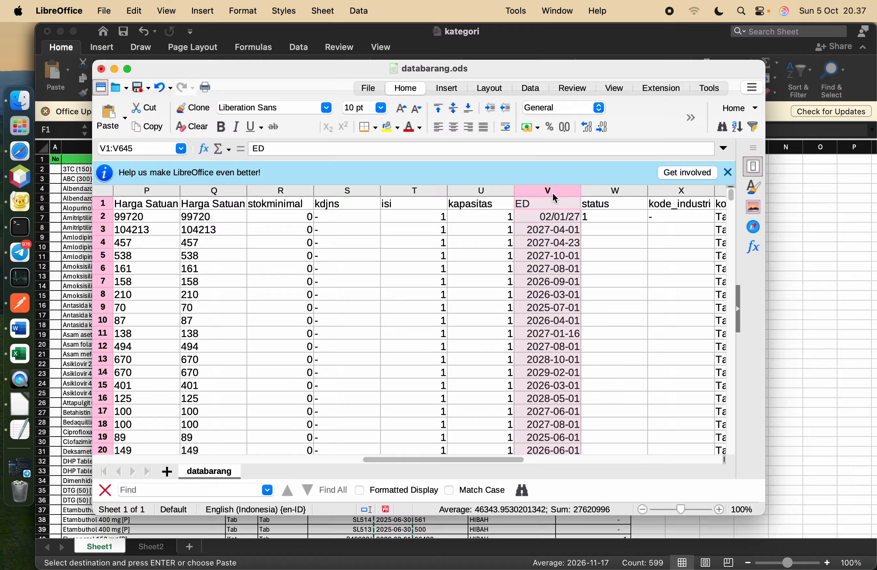
key(super+z)
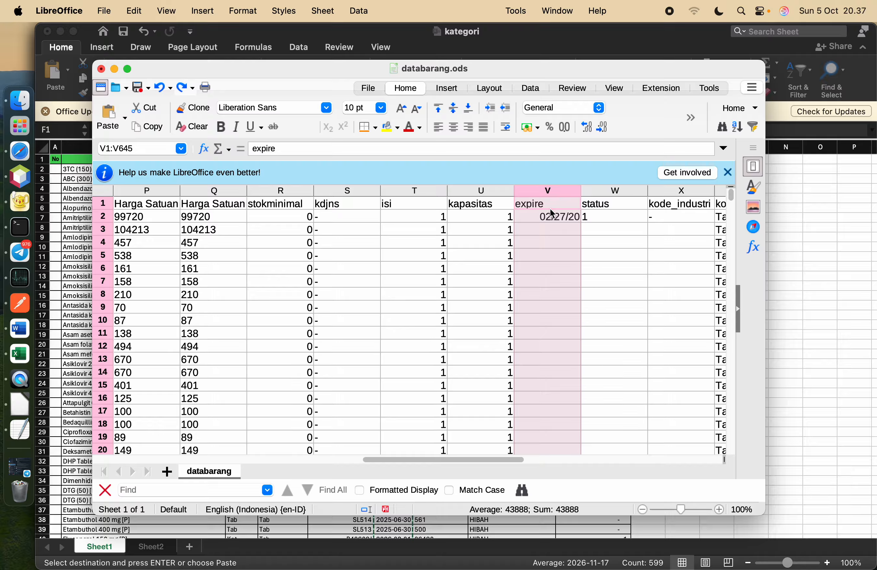
key(super+y)
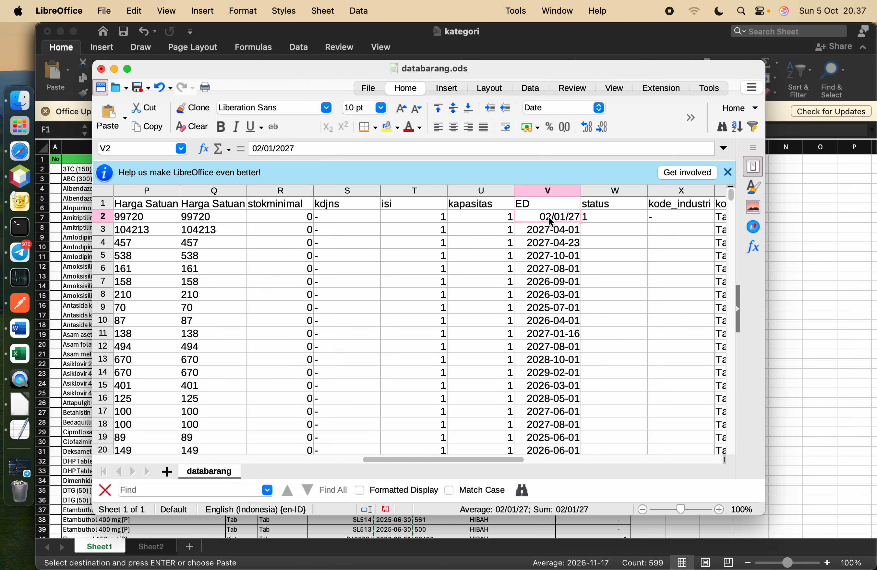
key(super+z)
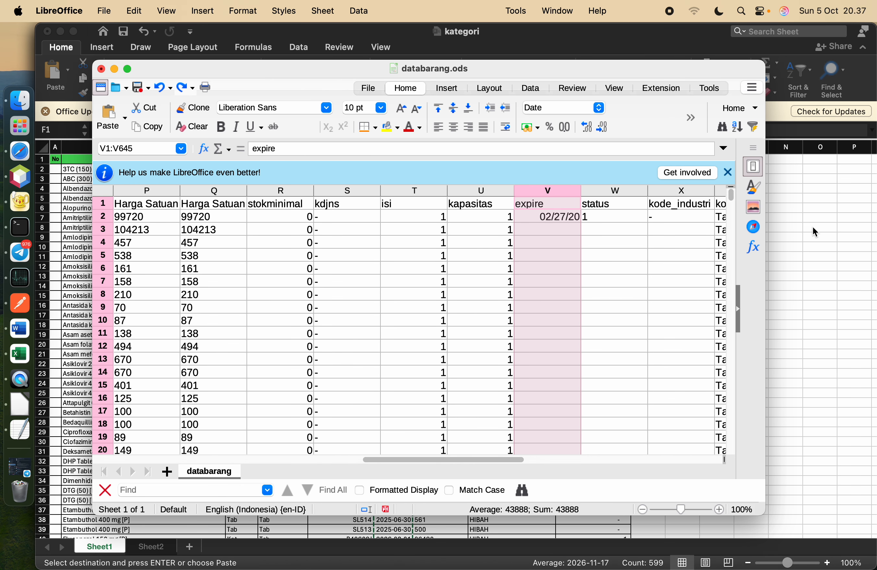
- Copy the ED column from the kategori workbook again and return to databarang.ods
click(813, 227)
scroll(420, 169, up, 2)
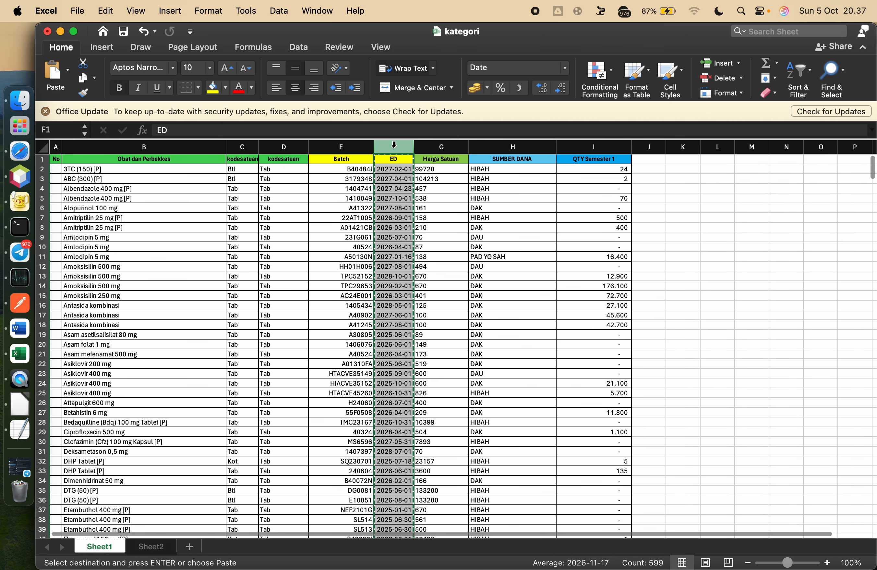
right_click(393, 147)
click(420, 169)
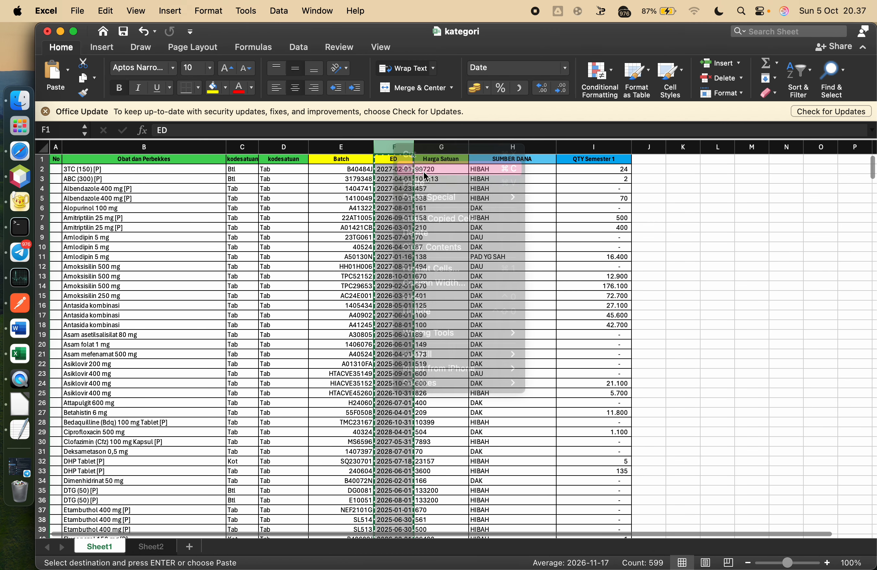
click(21, 405)
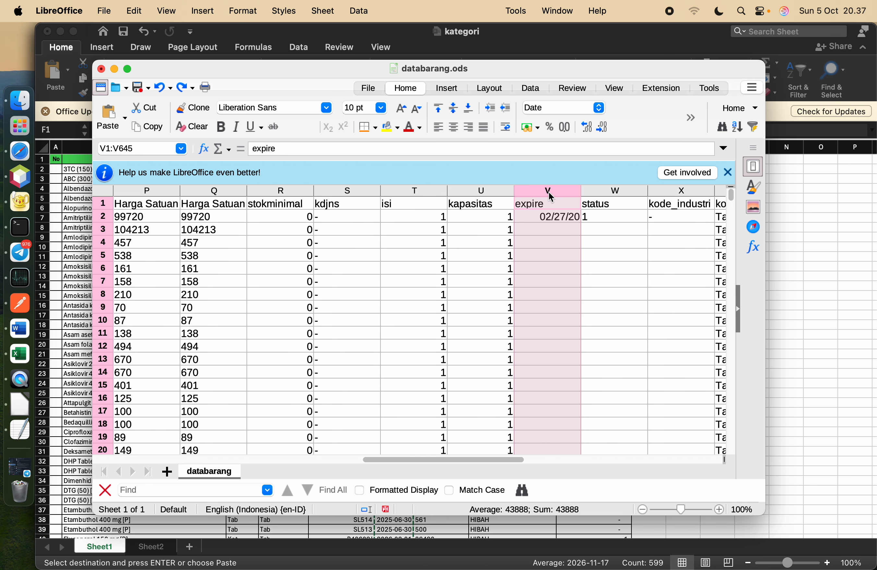
- Format the expire column V as a date in the 1999-12-31 style (YYYY-MM-DD)
click(549, 192)
right_click(547, 192)
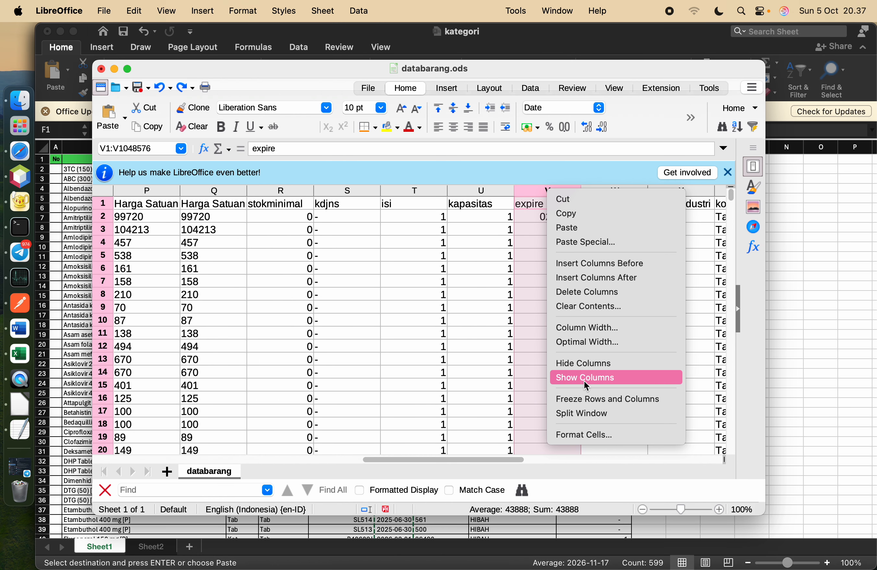
click(590, 433)
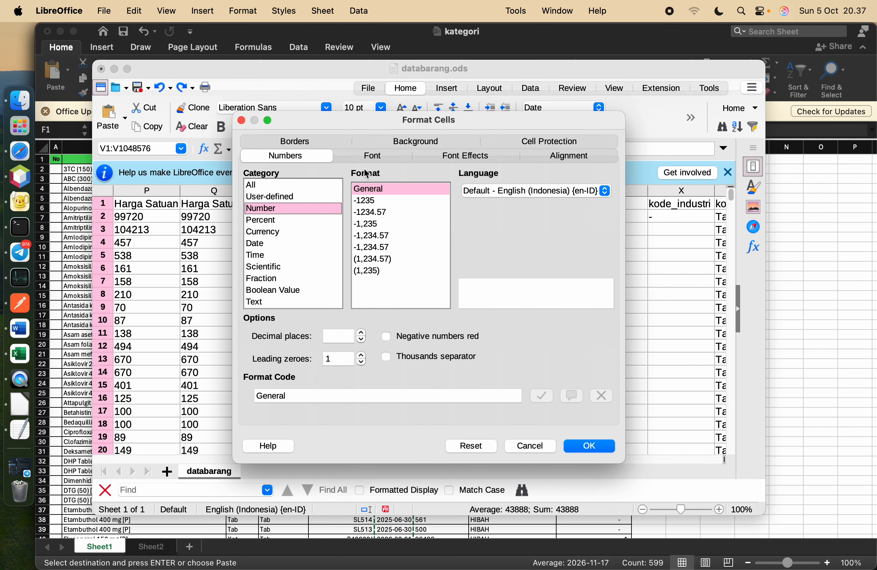
click(258, 244)
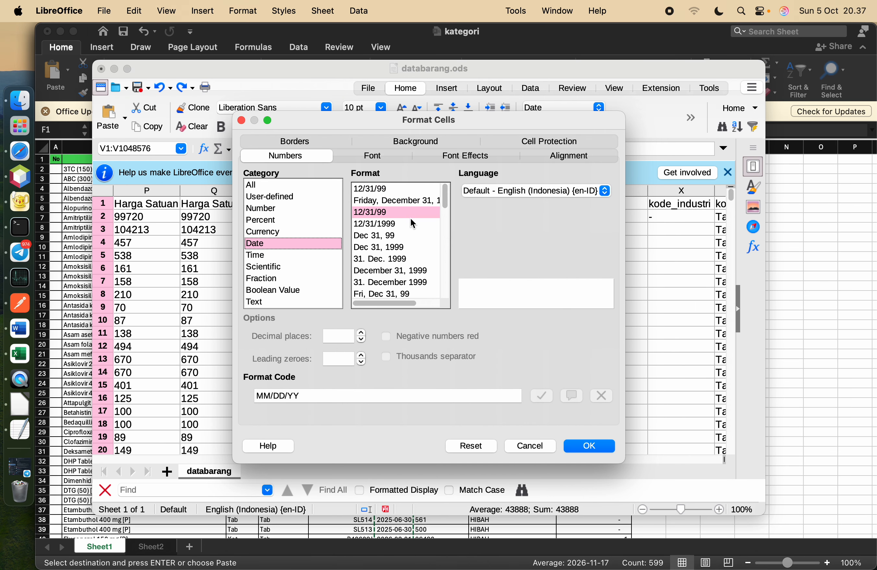
scroll(411, 219, down, 10)
scroll(410, 216, up, 4)
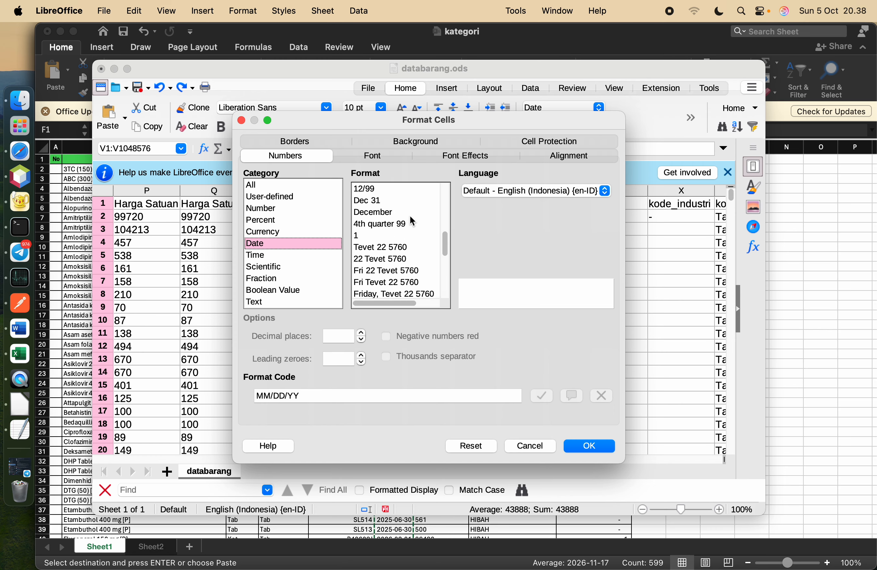
scroll(410, 216, up, 4)
scroll(409, 216, down, 1)
scroll(410, 216, up, 1)
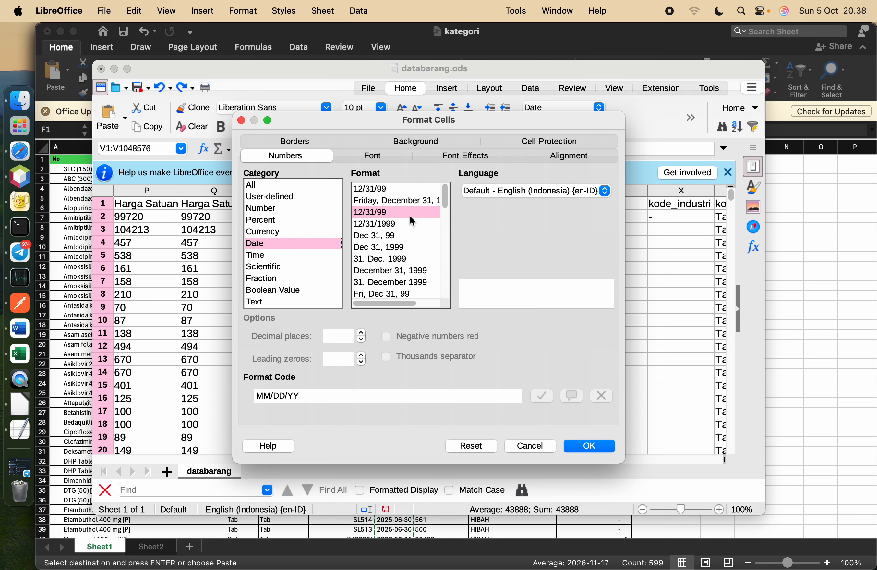
scroll(410, 216, down, 7)
click(387, 274)
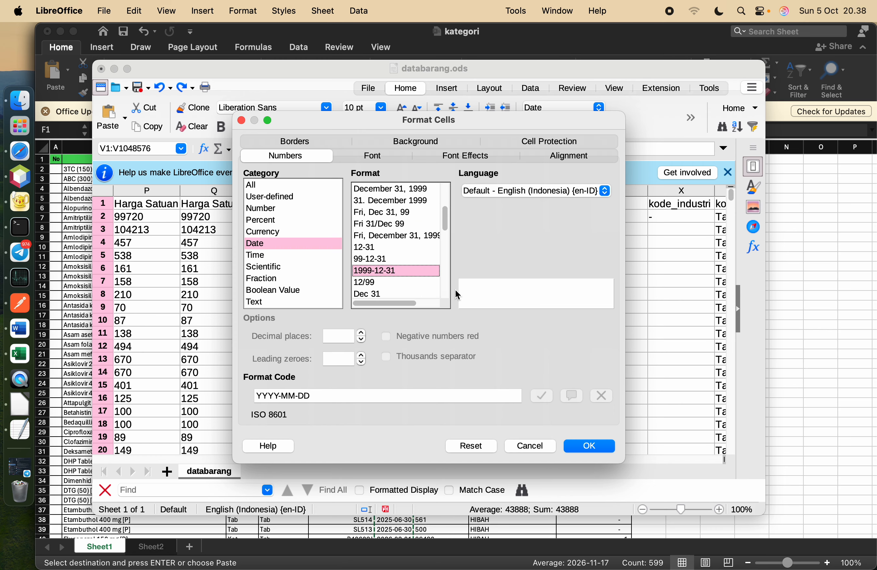
click(601, 450)
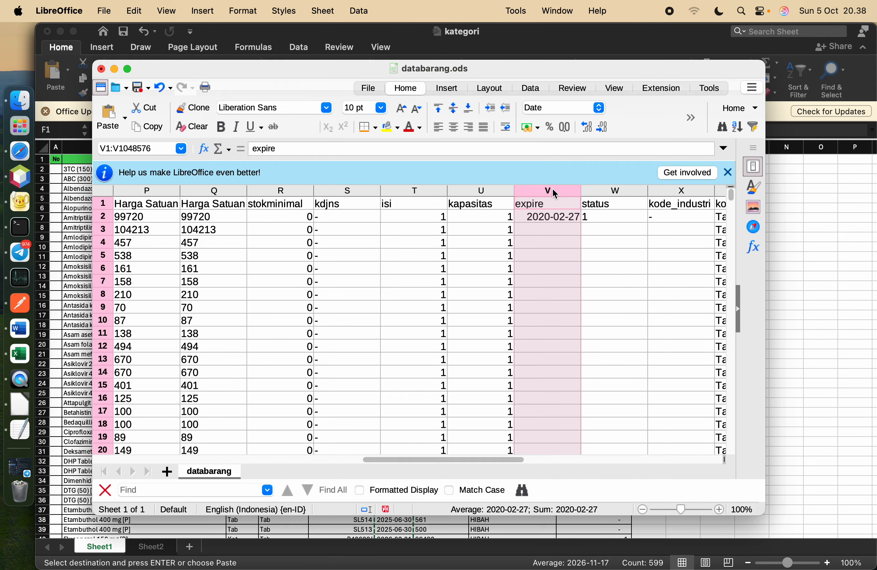
- Paste the copied ED dates into column V as unformatted text with the default text import settings
right_click(553, 190)
click(597, 240)
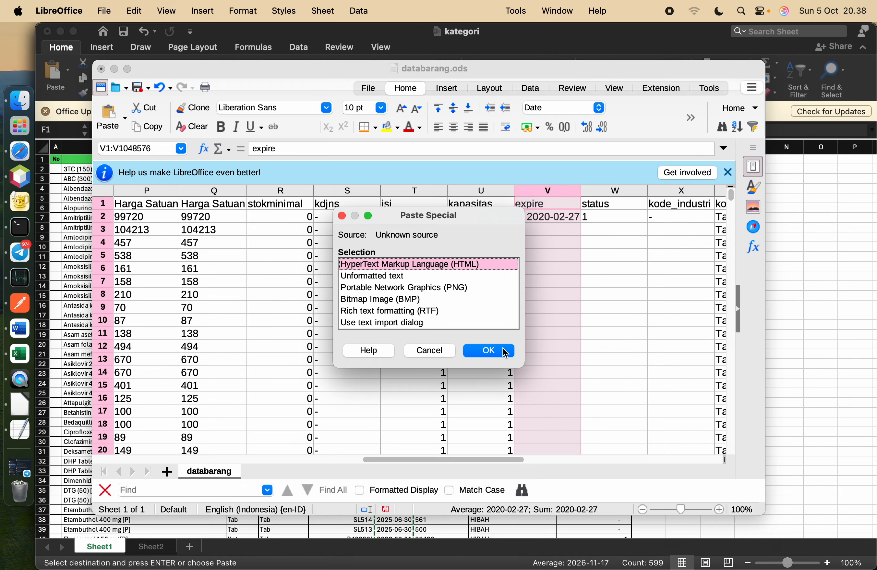
click(401, 274)
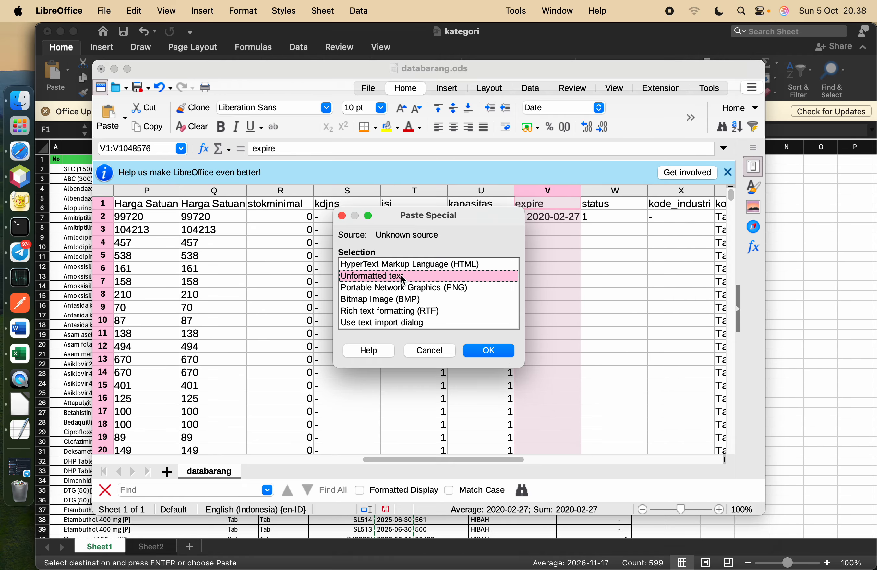
click(500, 351)
click(564, 477)
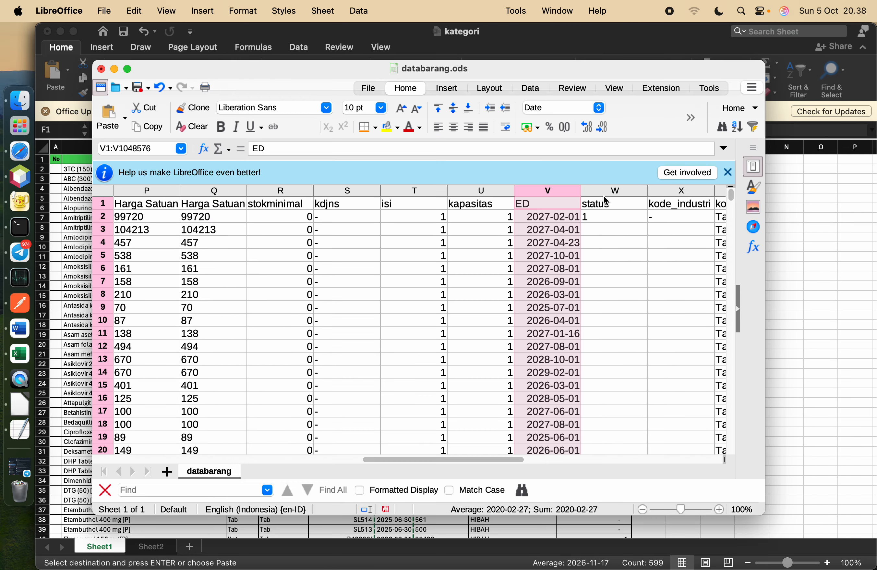
- Fill the status value 1 in W2 and the kode_industri hyphen in X2 down to row 304
click(616, 217)
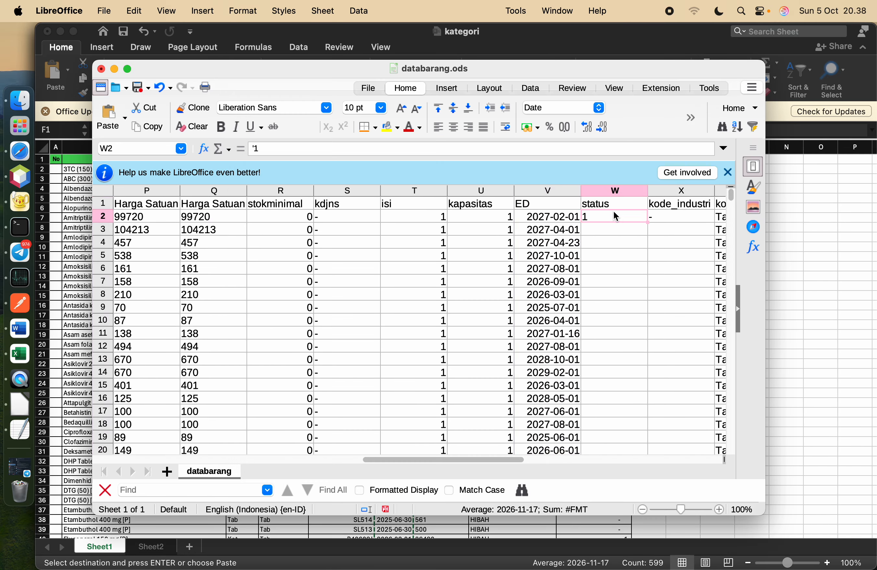
double_click(649, 220)
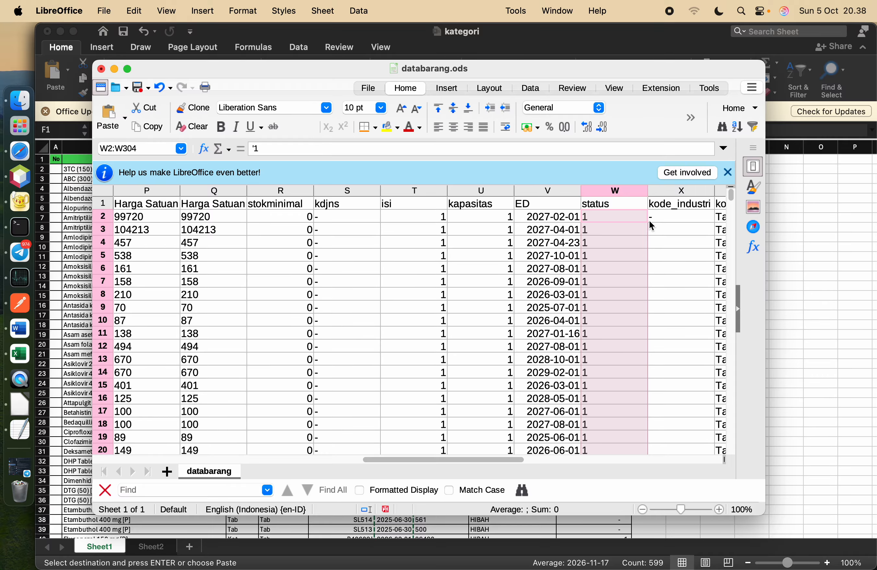
scroll(636, 220, right, 2)
click(560, 219)
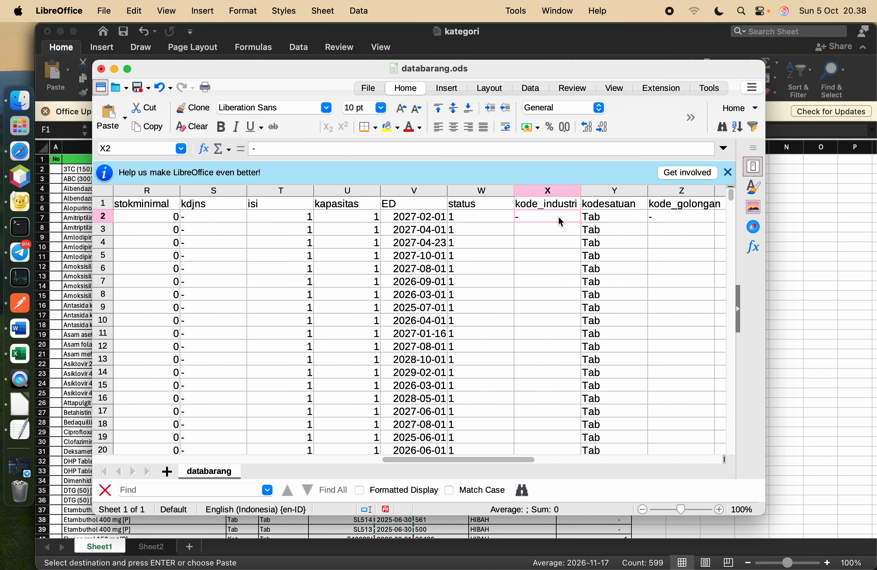
double_click(580, 221)
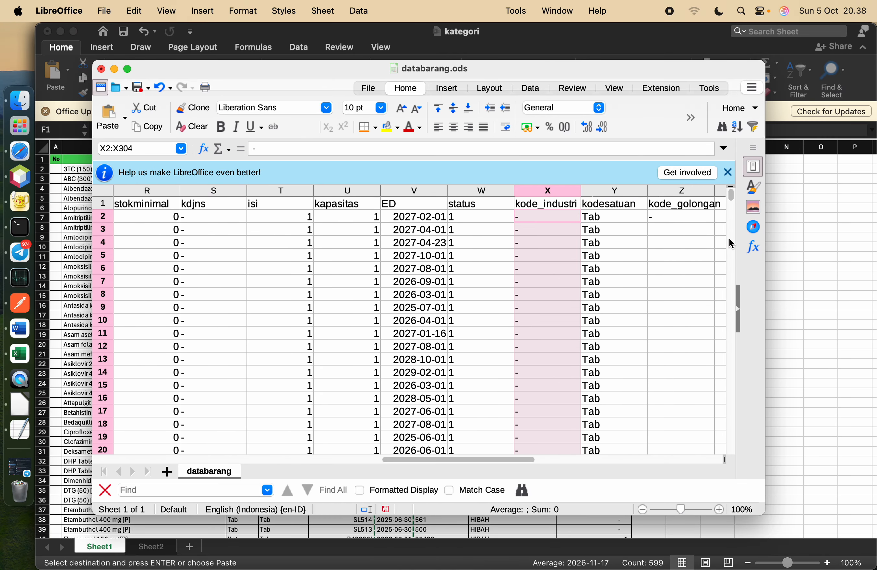
- Fill the kode_golongan hyphen in Z2 down to Z645
scroll(730, 244, right, 3)
click(498, 222)
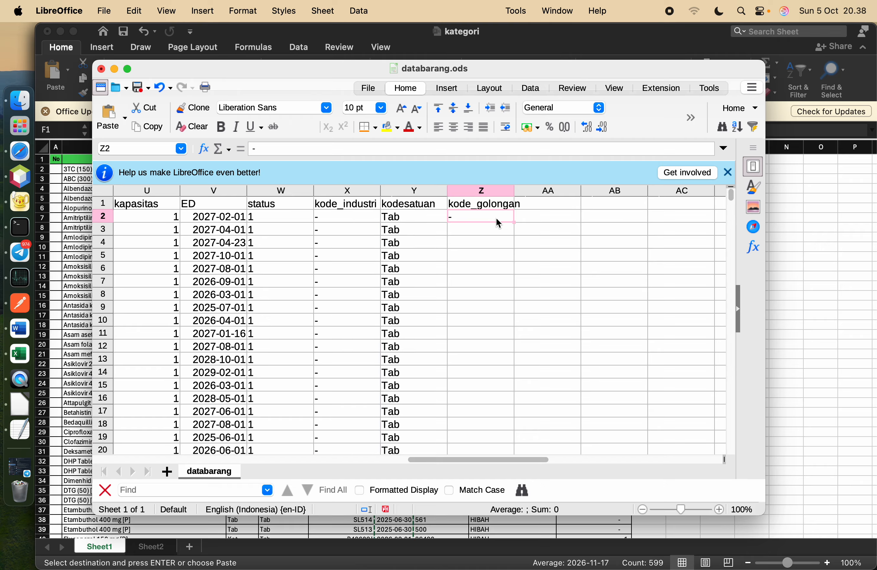
double_click(515, 221)
- Switch to the kategori workbook in Excel and examine the repeated item names in the Obat dan Perbekkes column
scroll(422, 261, left, 15)
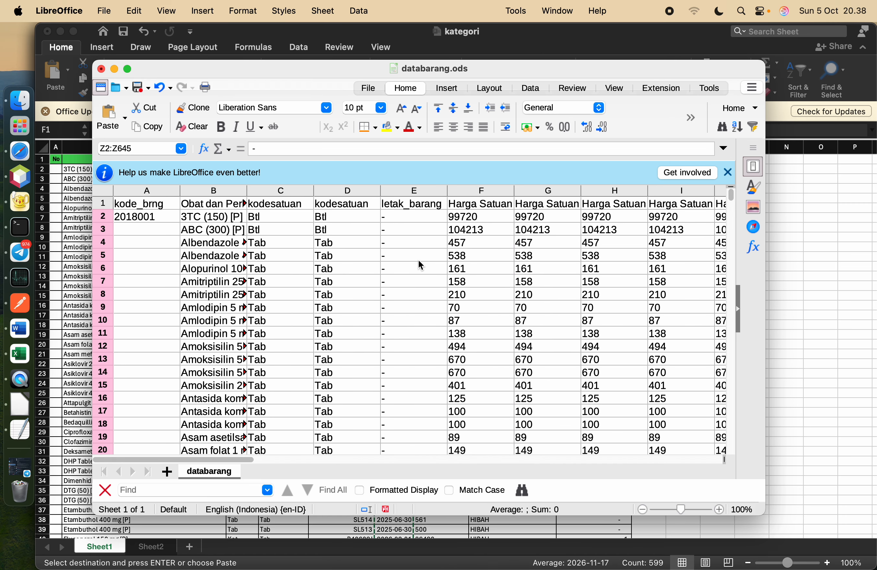
double_click(159, 218)
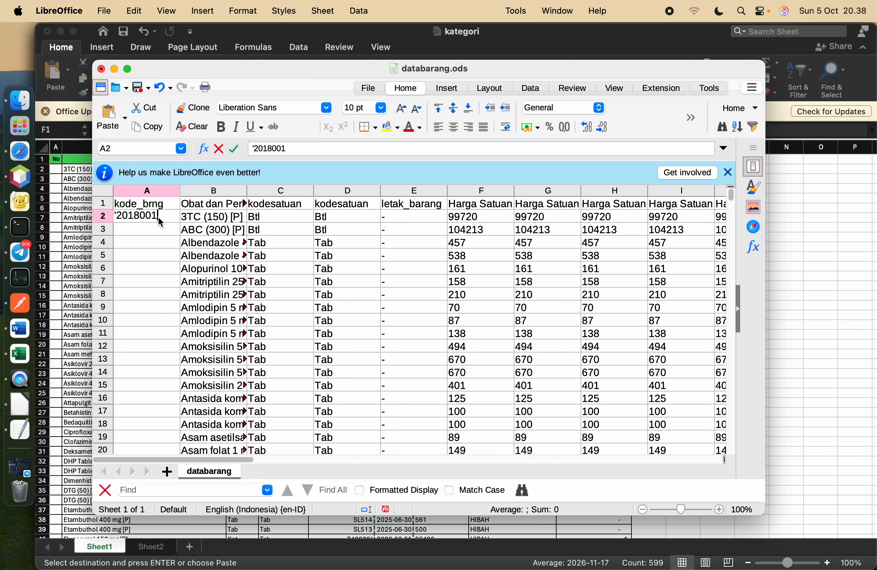
click(833, 217)
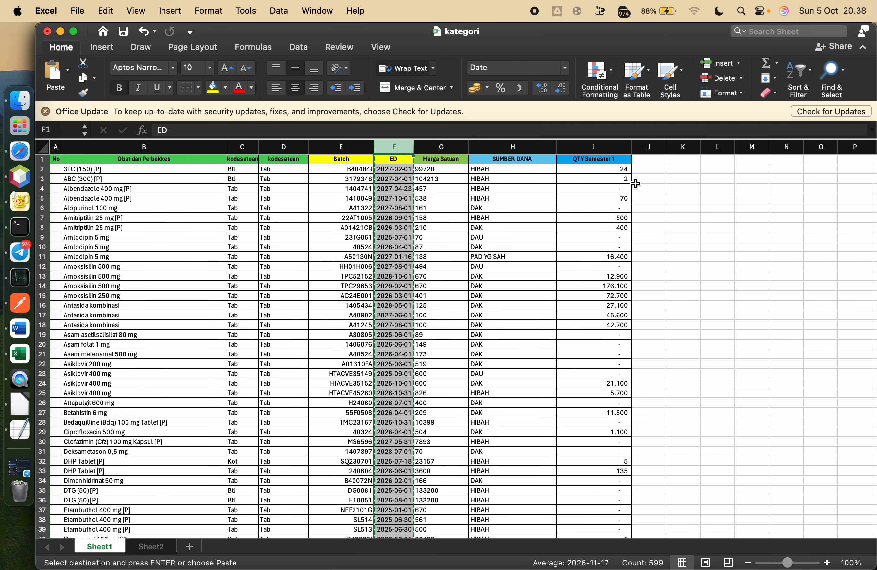
click(129, 272)
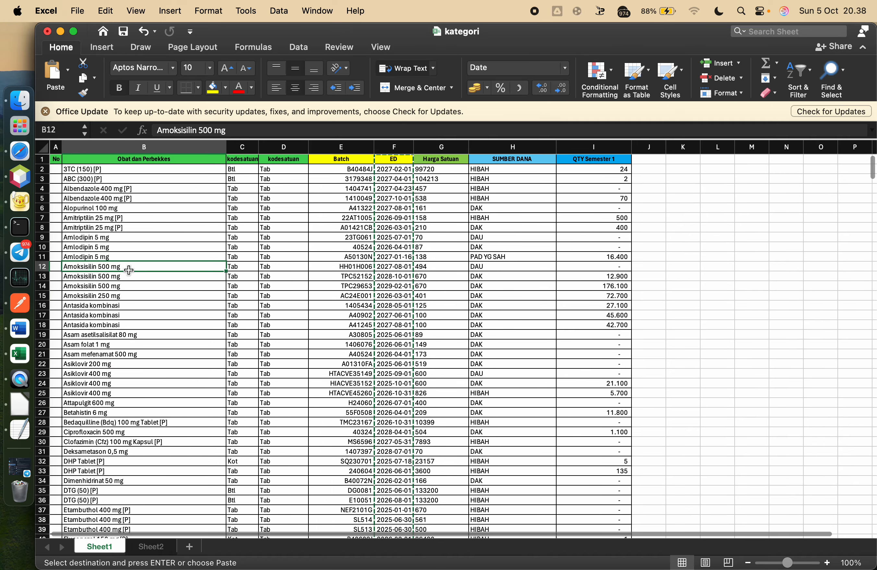
click(126, 286)
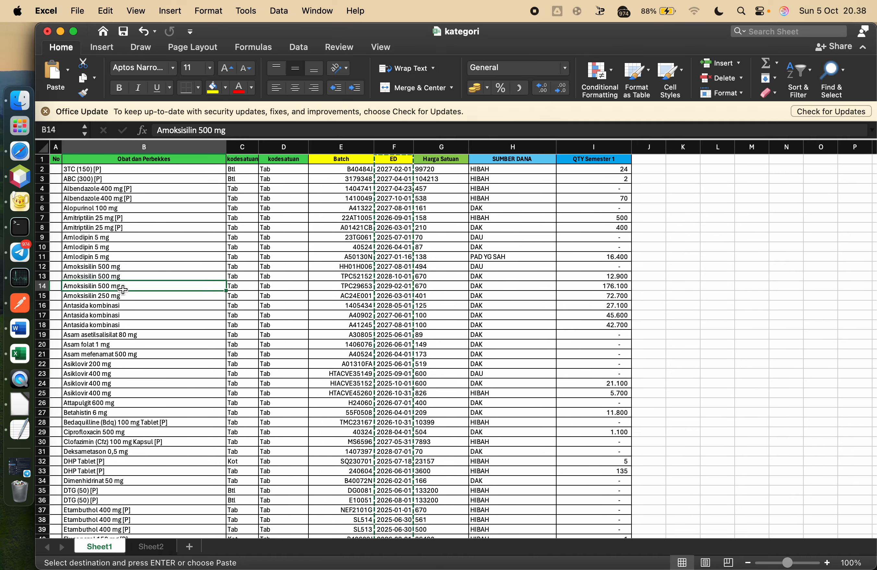
click(122, 259)
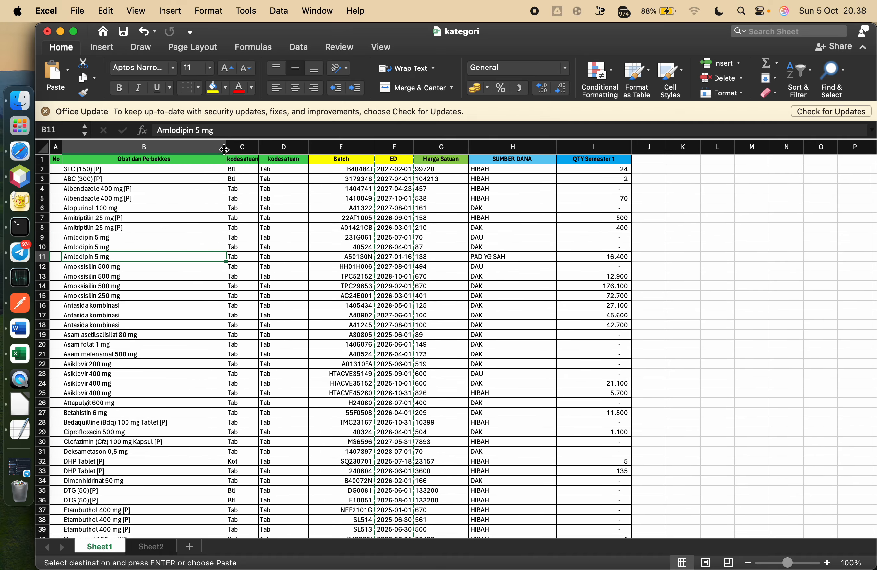
click(243, 144)
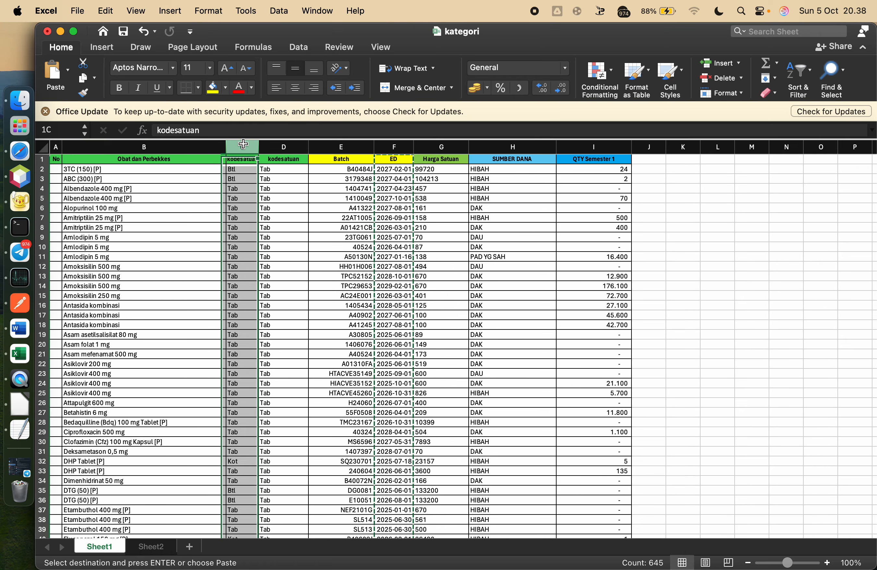
right_click(243, 144)
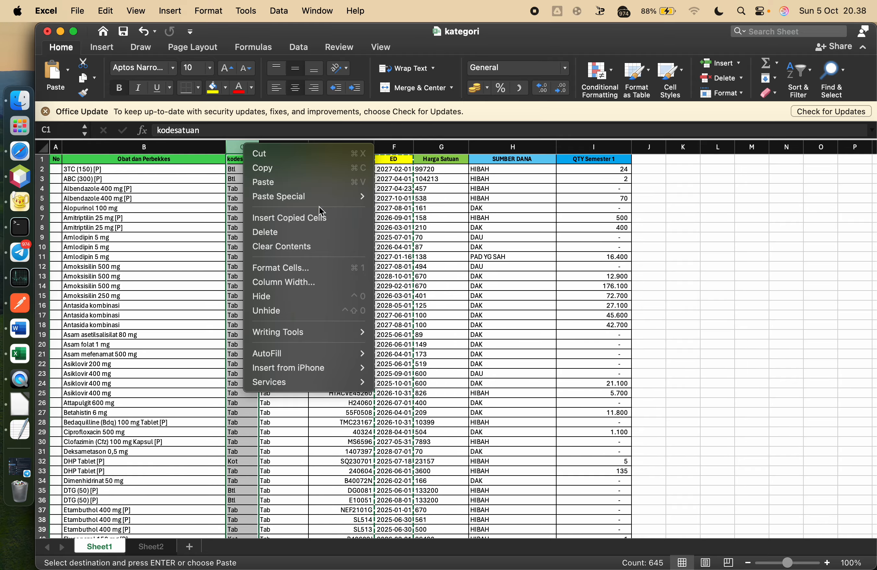
click(320, 216)
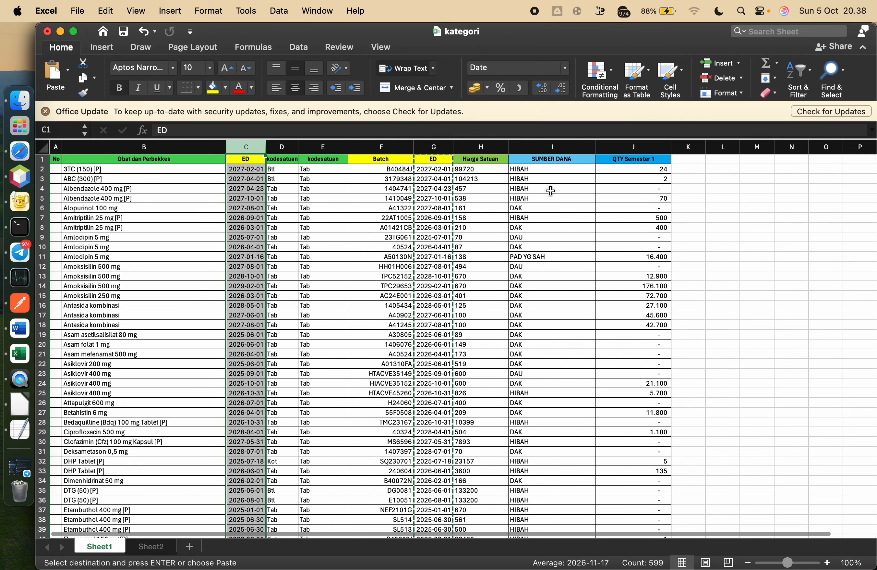
key(super+z)
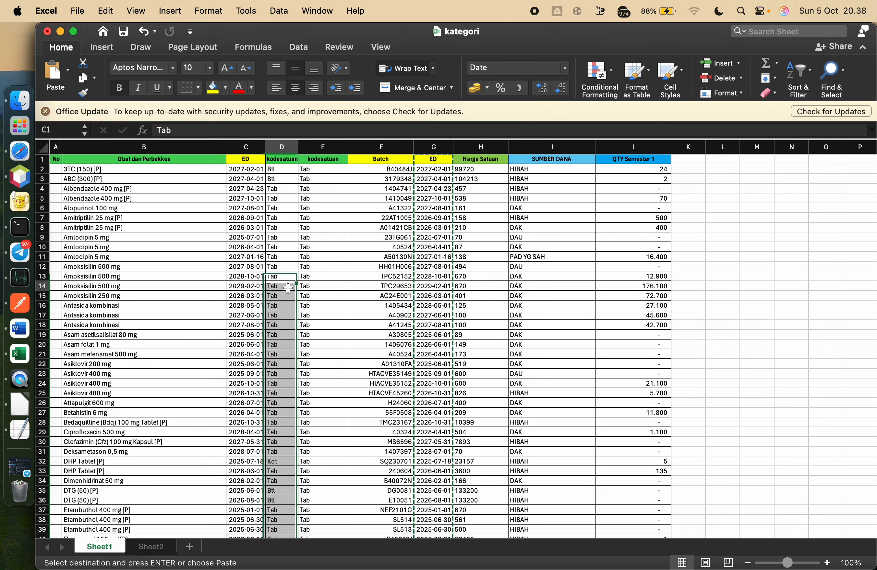
right_click(246, 147)
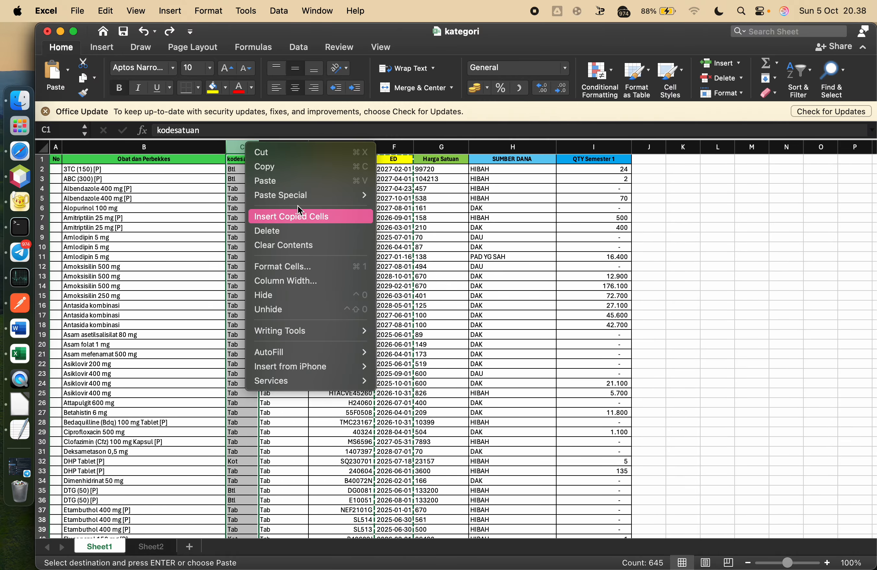
mouse_move(302, 196)
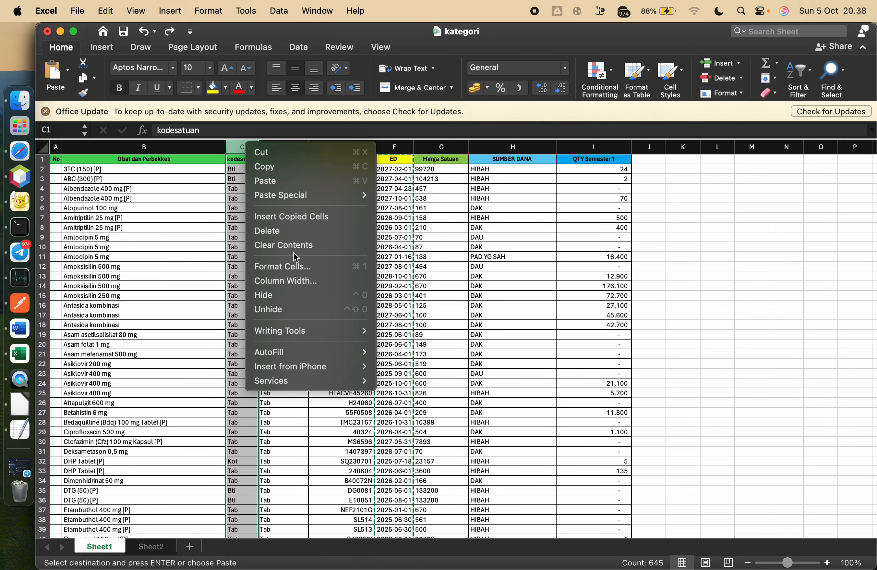
click(190, 235)
click(190, 234)
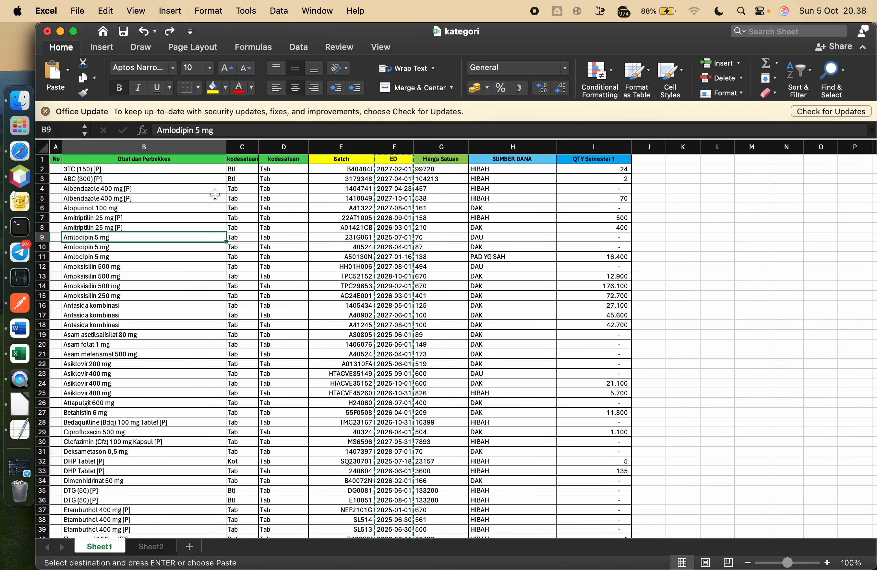
click(243, 147)
right_click(248, 149)
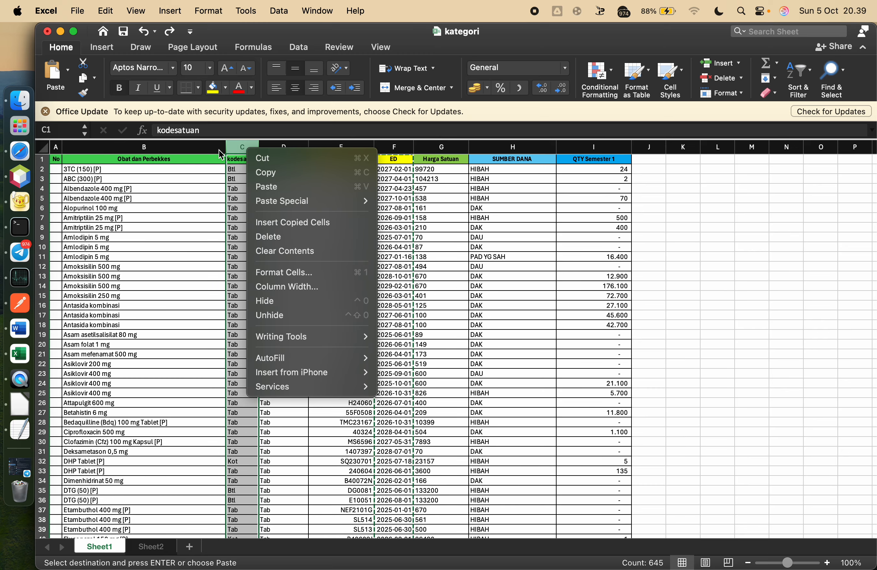
click(237, 148)
right_click(238, 152)
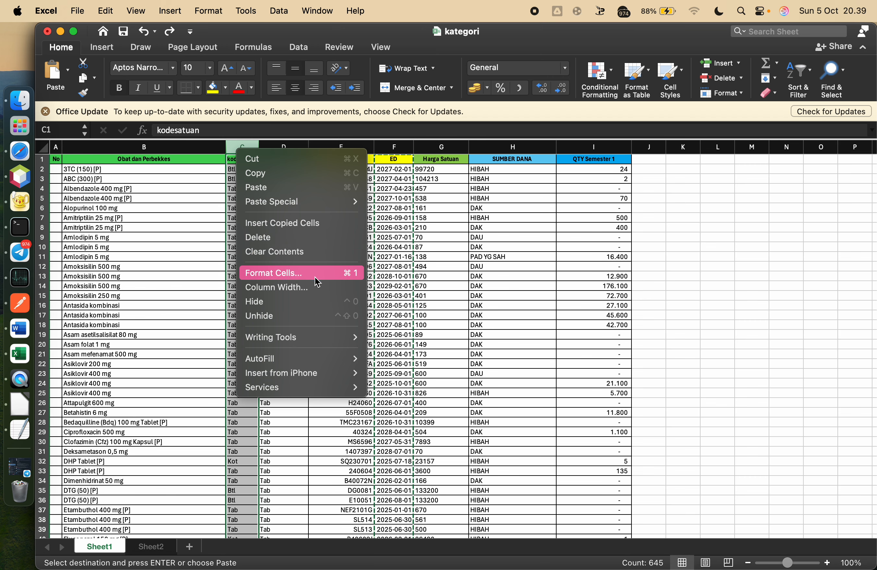
click(660, 209)
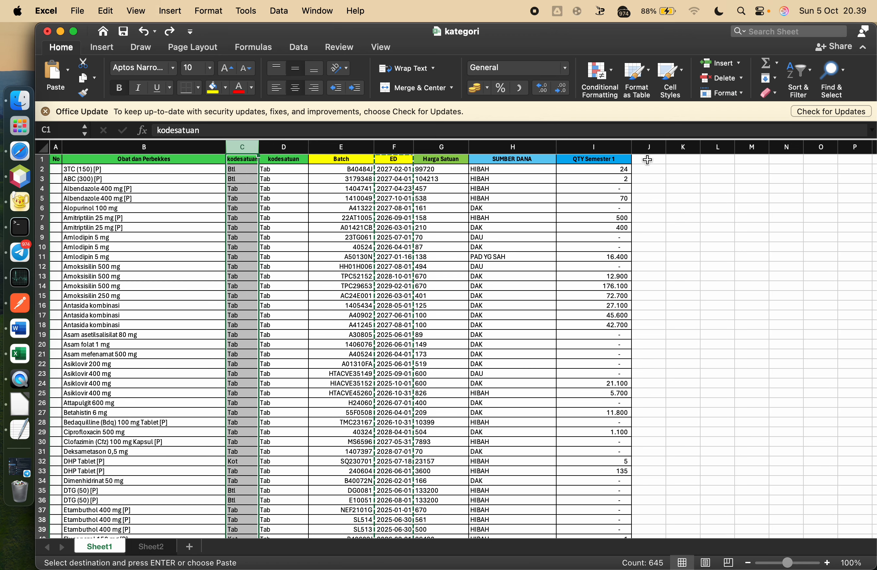
- Add the header namabarangbaru in J1 for a new column after QTY Semester 1
click(655, 170)
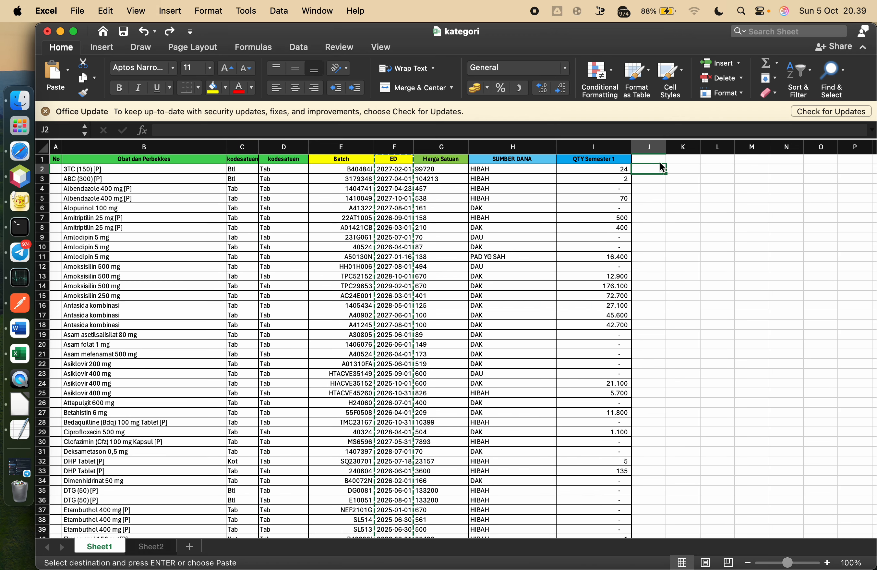
click(653, 157)
text(nama)
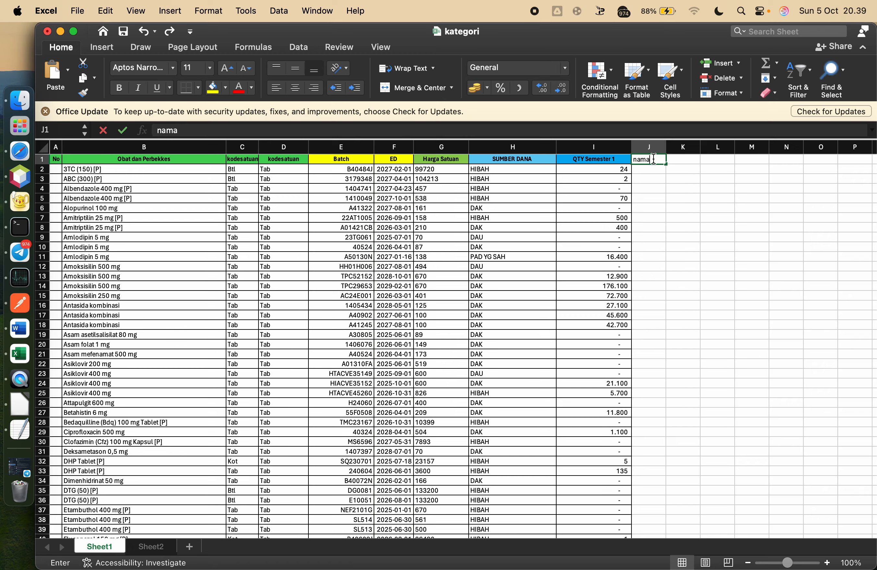
text(barangbaru)
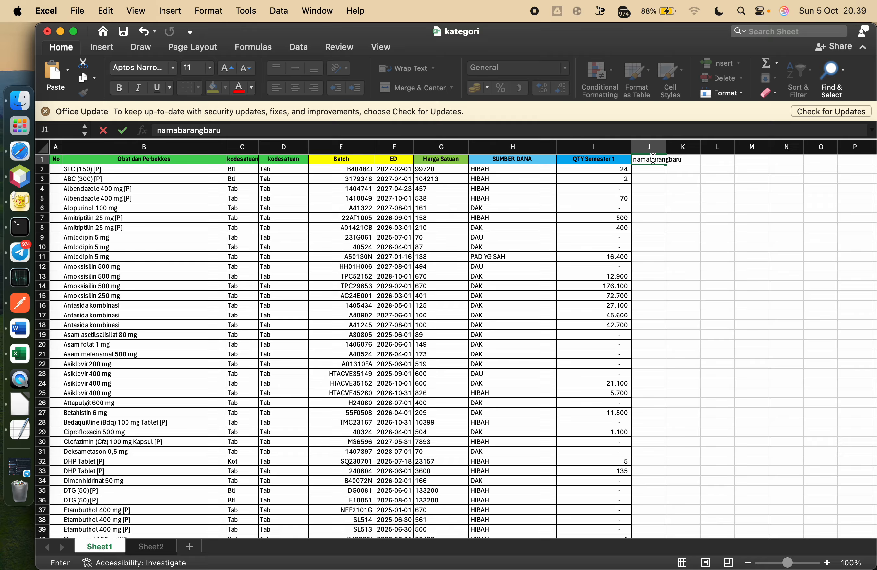
key(Return)
- Enter the formula =CONCAT(B2;" (";H2;")") in J2 to join the item name with its funding source in parentheses
text(=)
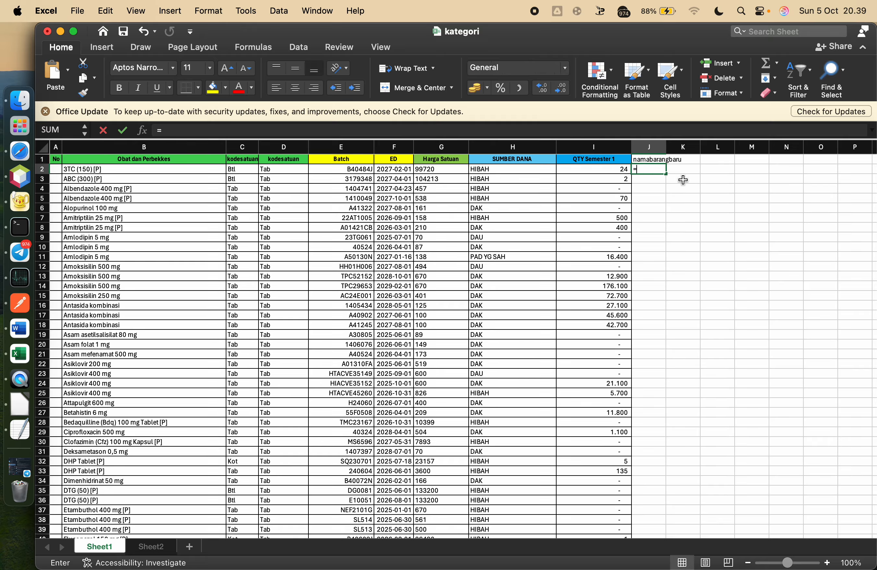
text(con)
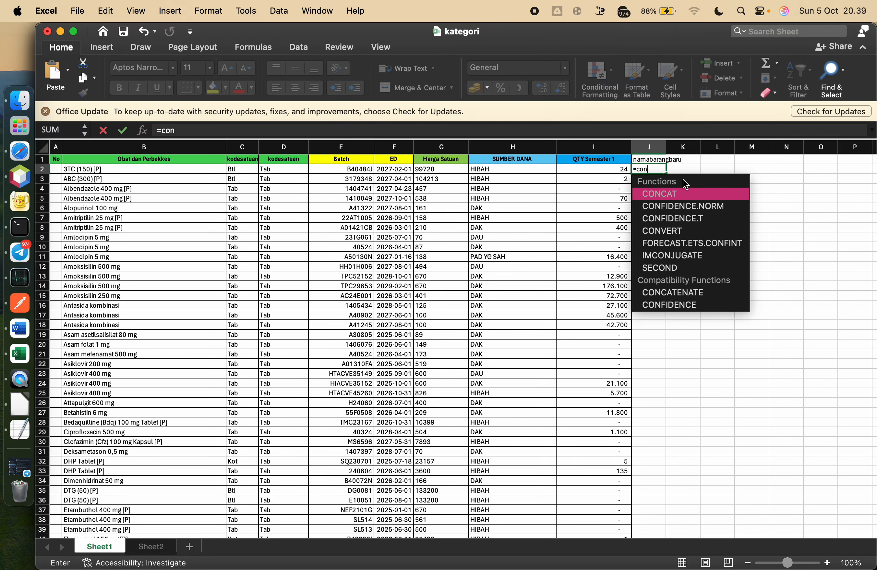
text(cat)
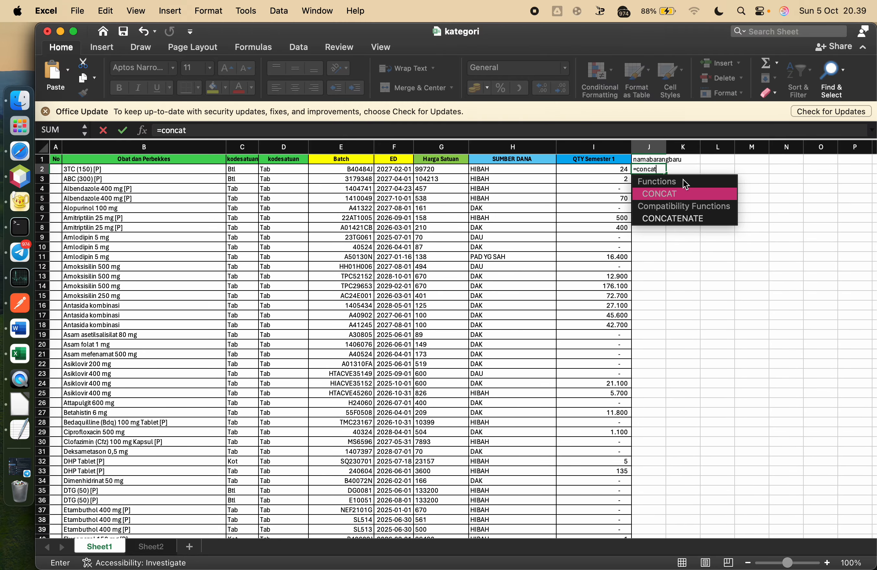
text(()
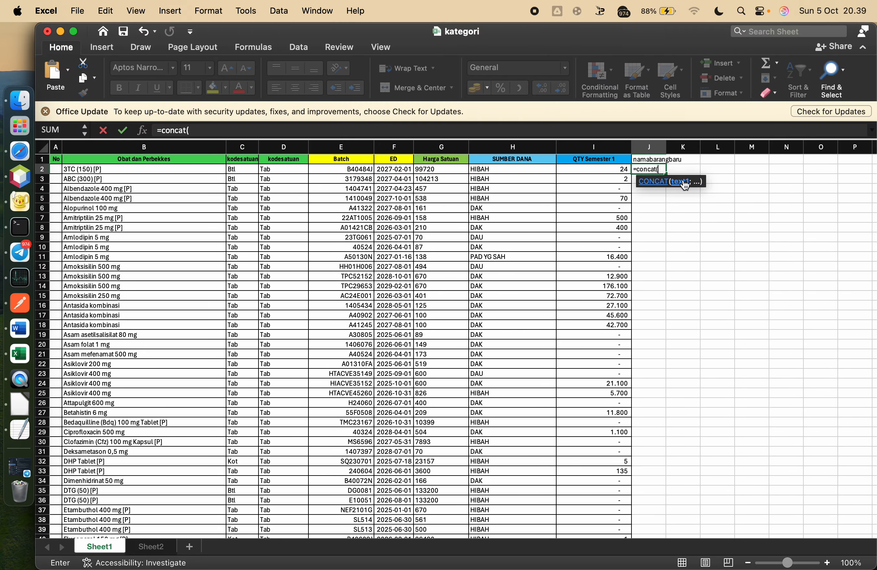
click(128, 173)
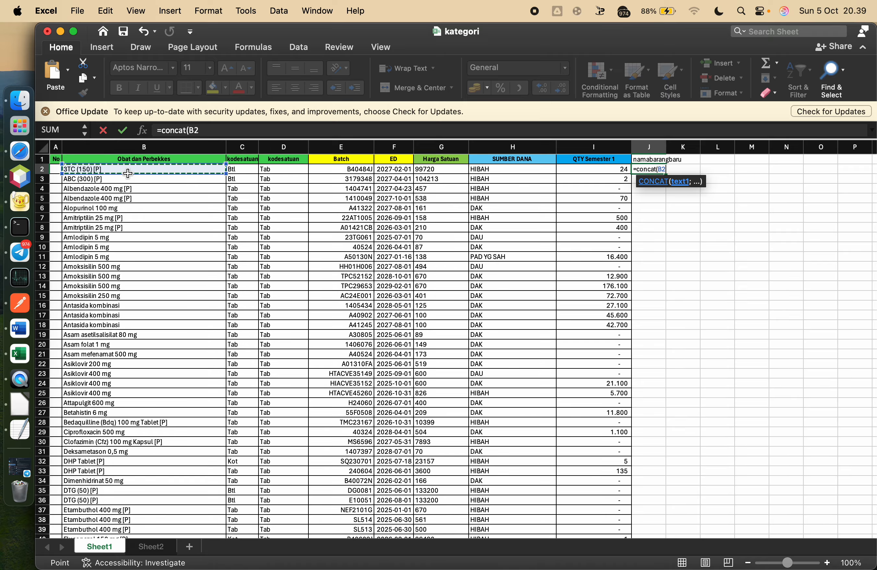
text(;" (";)
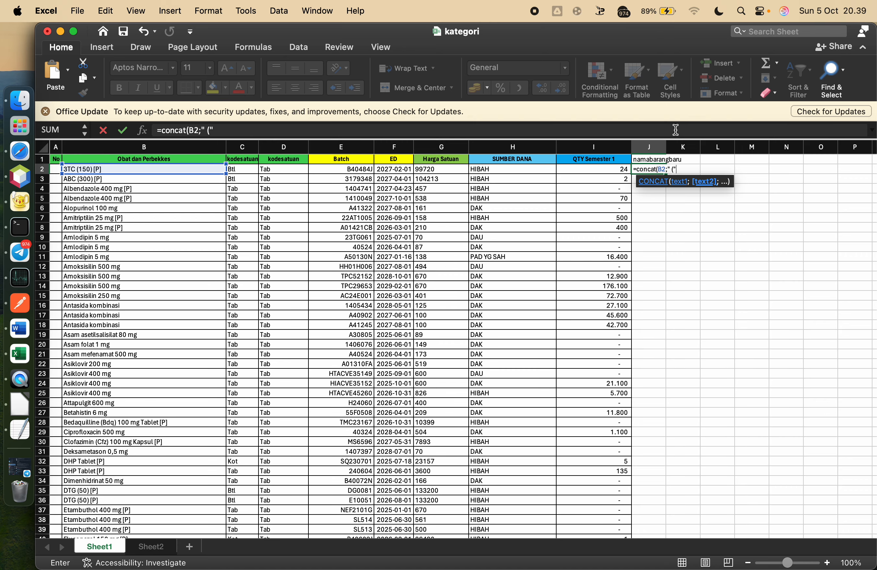
text(;)
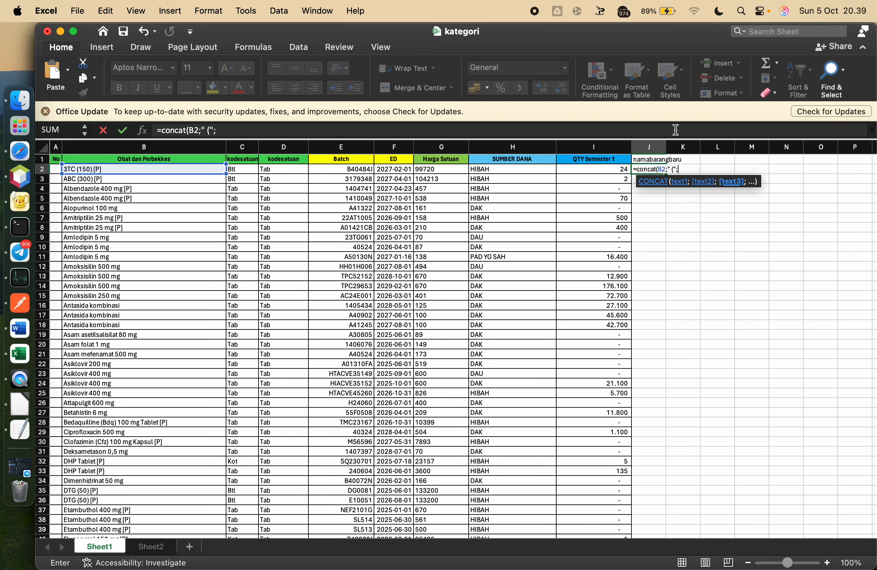
click(497, 171)
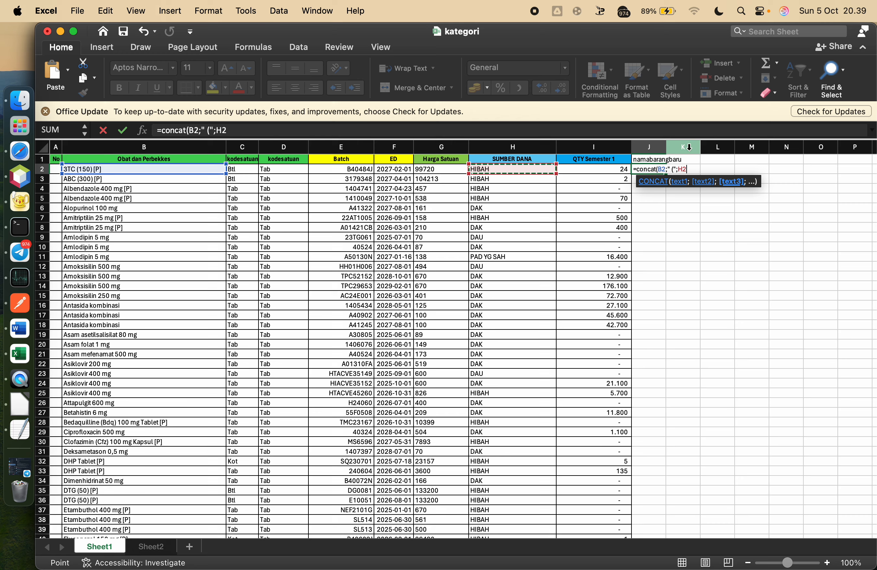
text(;)
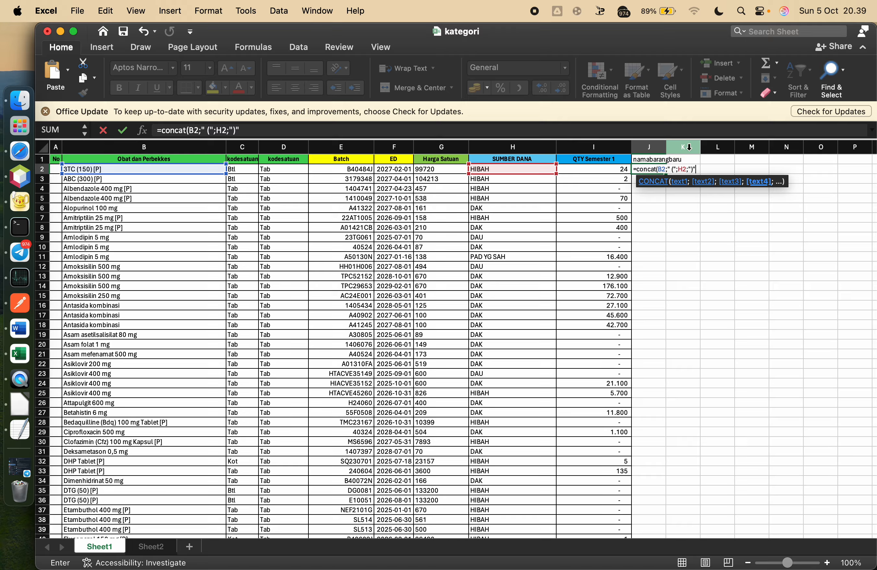
text())
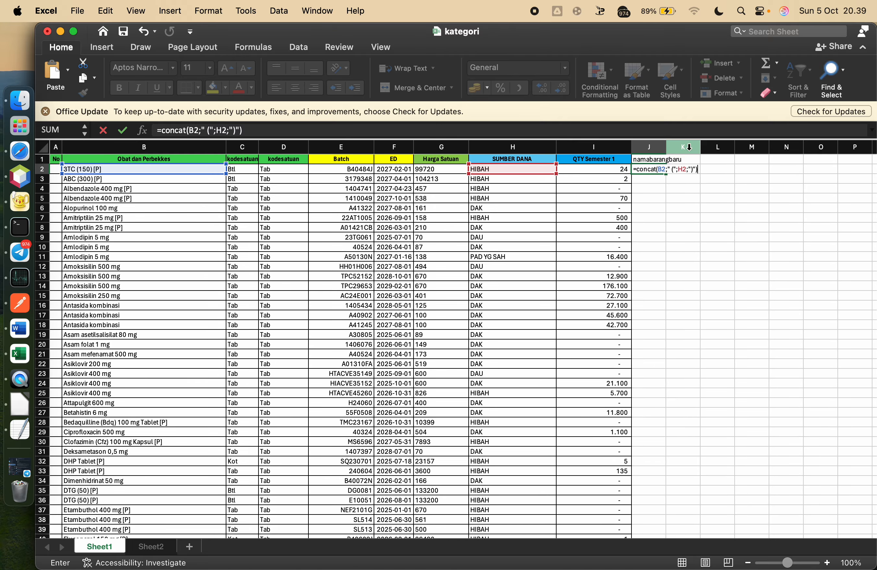
key(Return)
- Widen column J and fill the J2 CONCAT formula down all item rows
drag(666, 147, 724, 149)
click(694, 170)
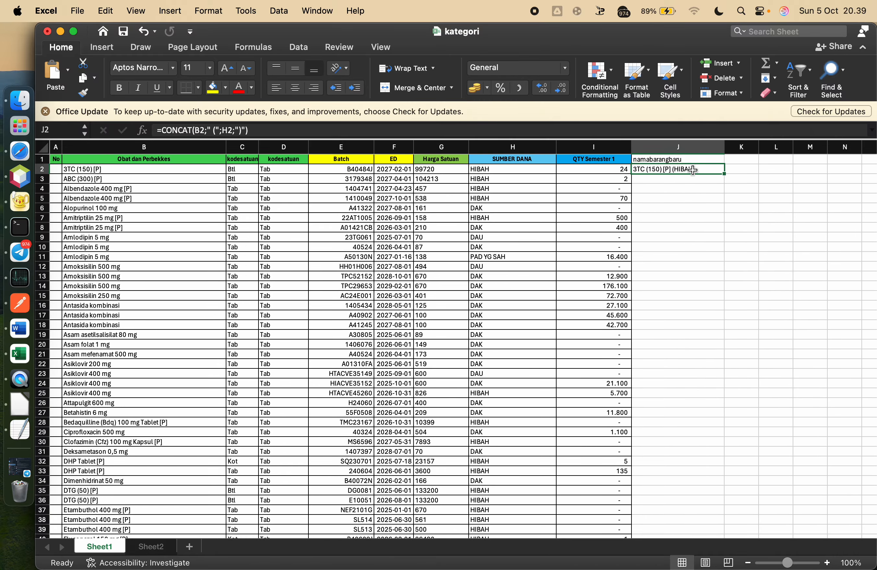
double_click(725, 176)
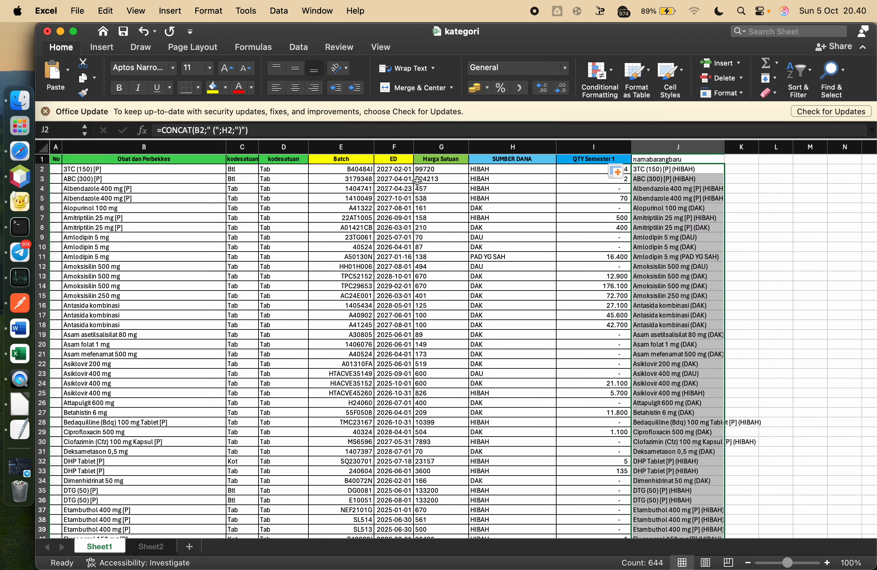
- Copy the namabarangbaru column from the kategori workbook and paste it as unformatted text over column B of databarang.ods in LibreOffice
click(674, 148)
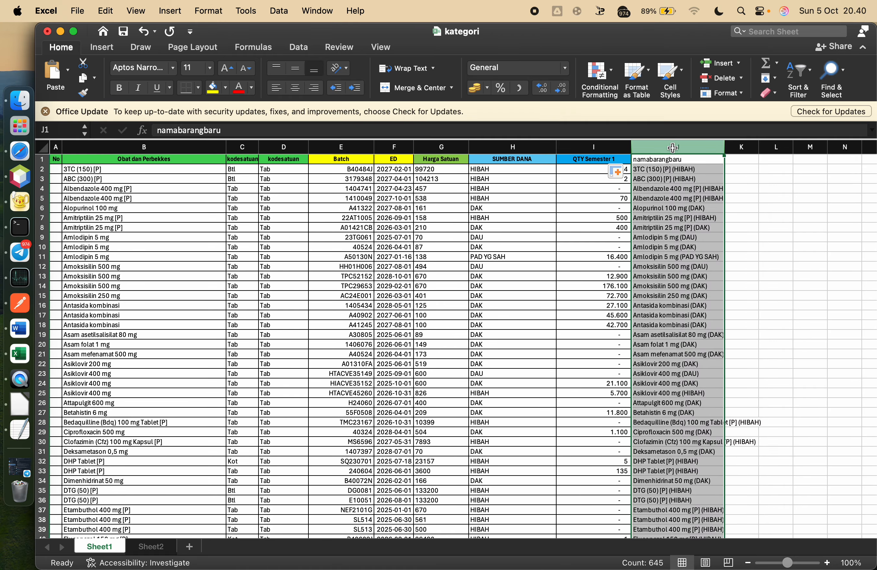
right_click(674, 148)
click(737, 174)
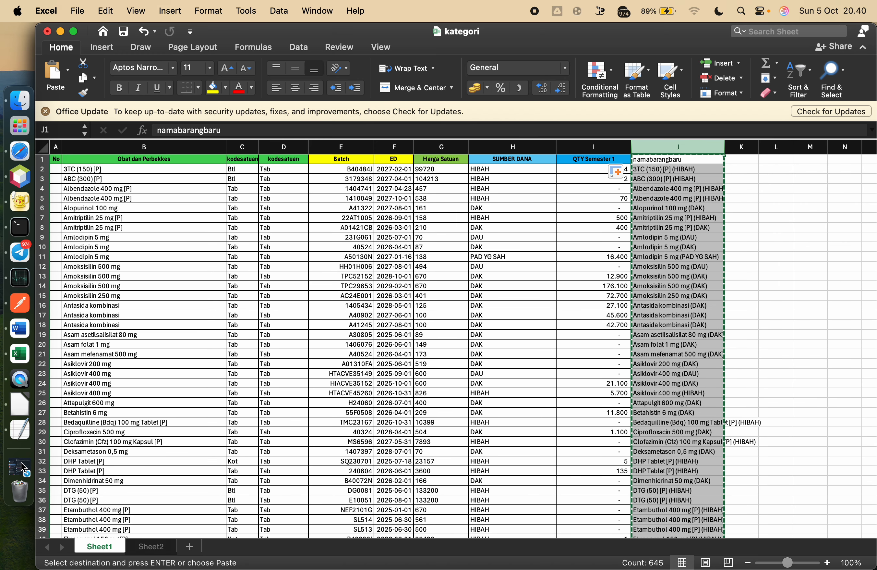
click(21, 404)
click(228, 192)
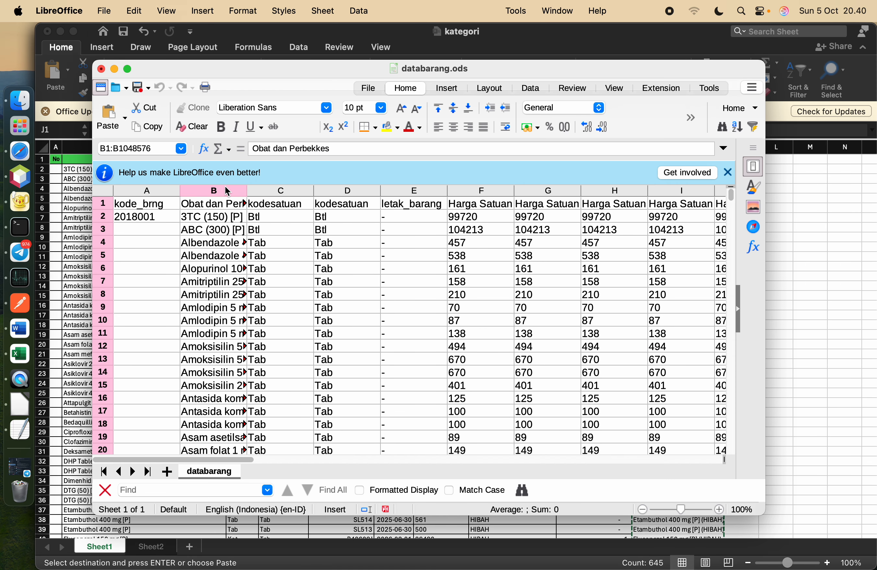
right_click(228, 192)
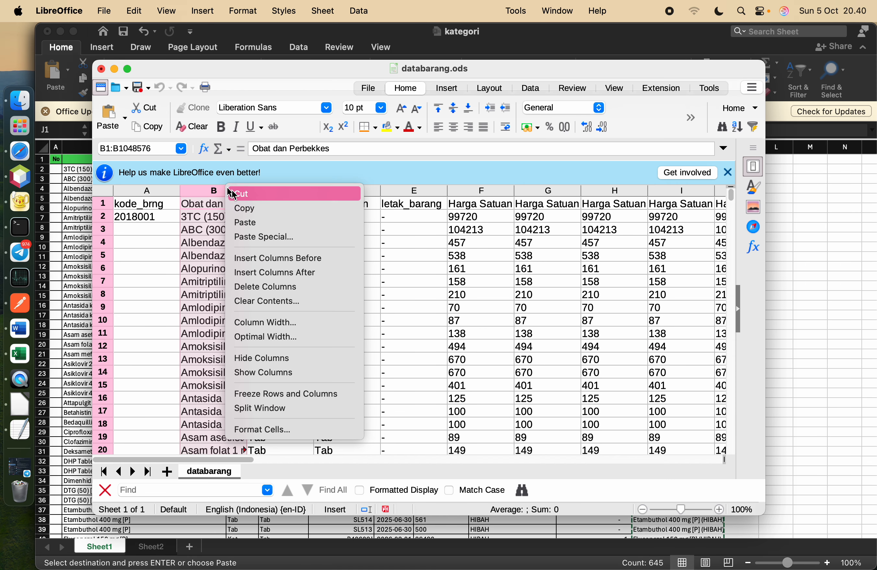
click(283, 236)
click(398, 277)
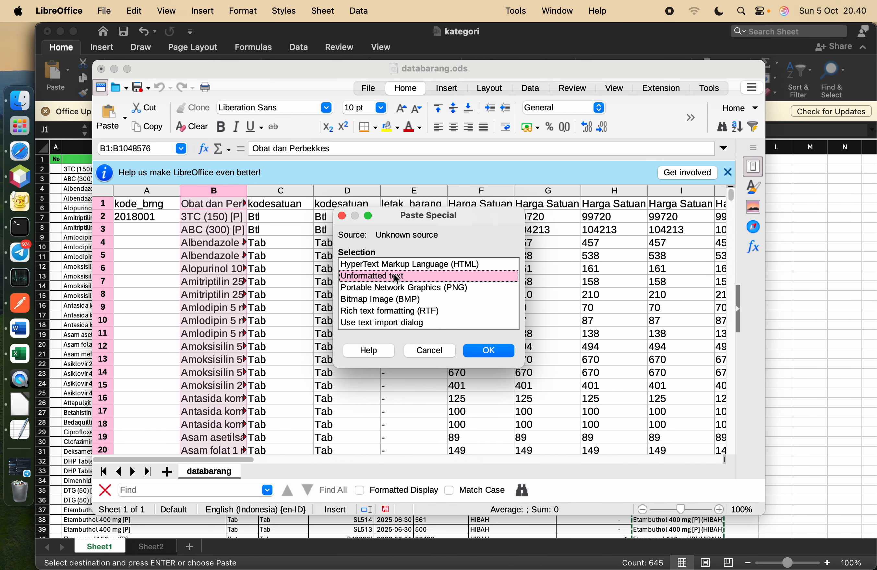
click(497, 351)
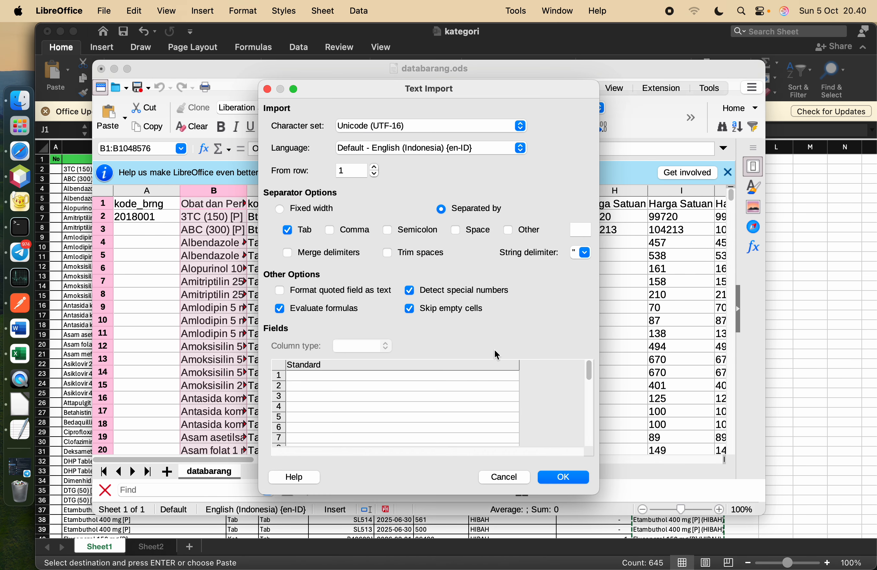
click(564, 477)
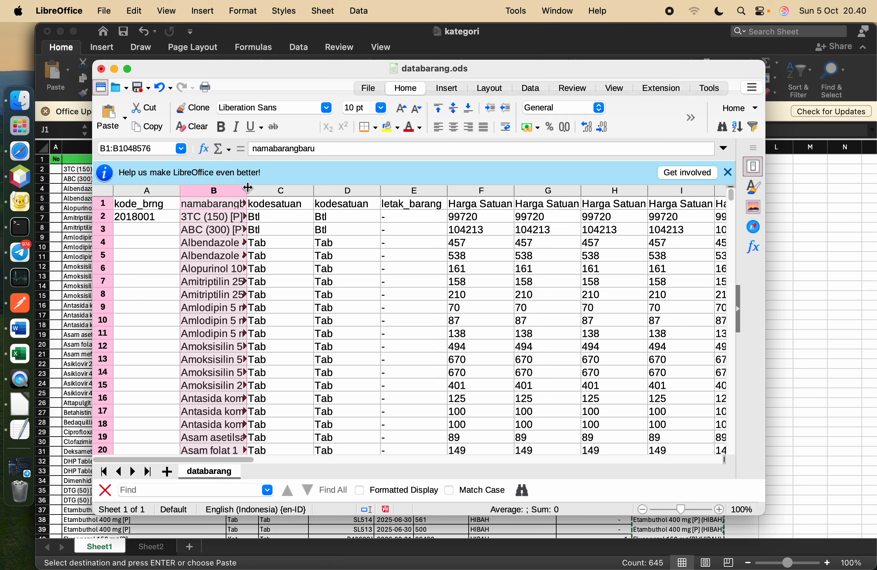
- Widen column B of databarang.ods and check the pasted item names with their funding sources
drag(248, 190, 321, 203)
scroll(230, 324, down, 4)
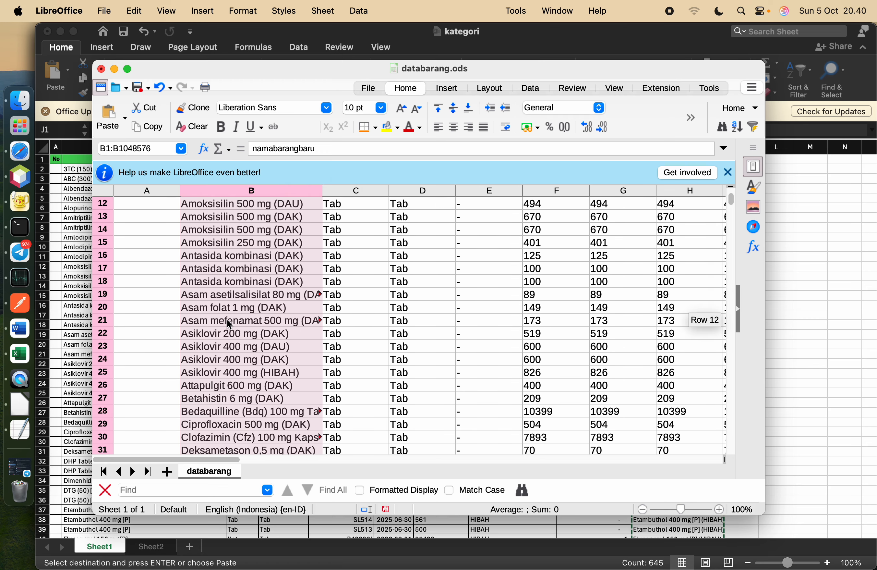
scroll(240, 256, up, 4)
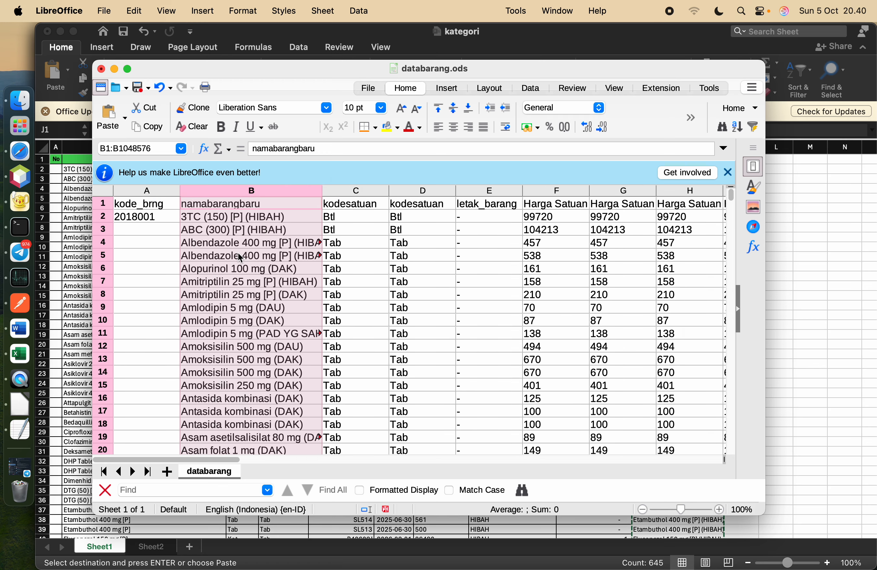
- Switch to the kategori workbook in Excel and examine its item rows, funding sources and combined names
click(801, 279)
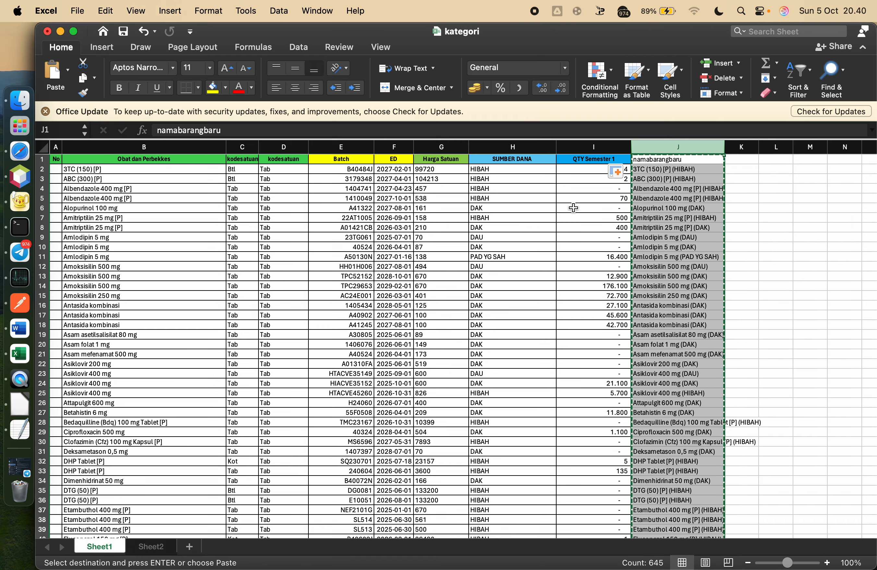
click(583, 219)
scroll(667, 218, down, 1)
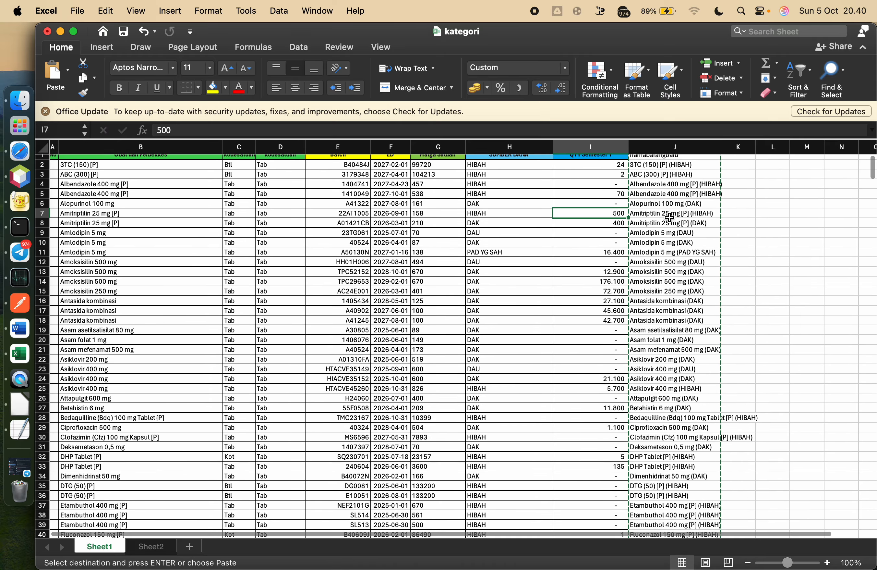
scroll(668, 218, up, 1)
scroll(517, 254, down, 10)
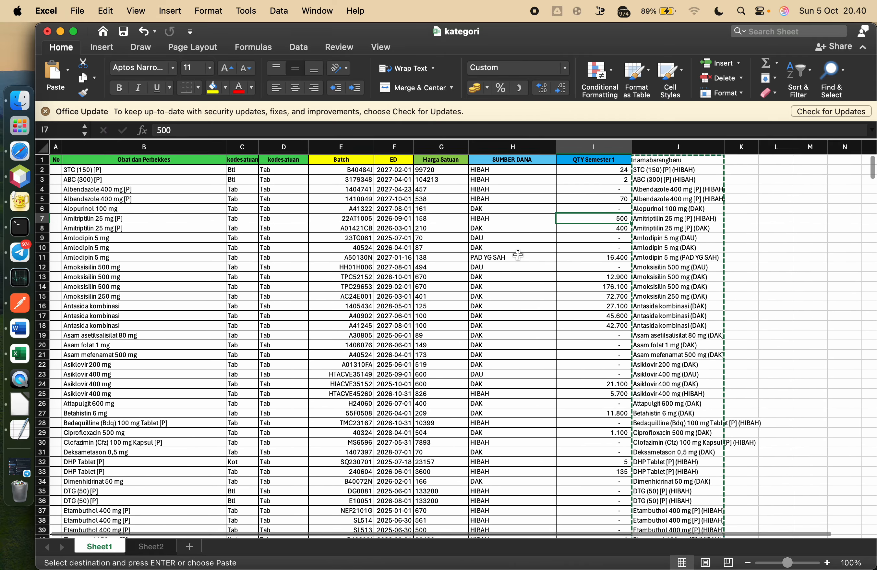
scroll(517, 254, down, 7)
scroll(514, 254, up, 15)
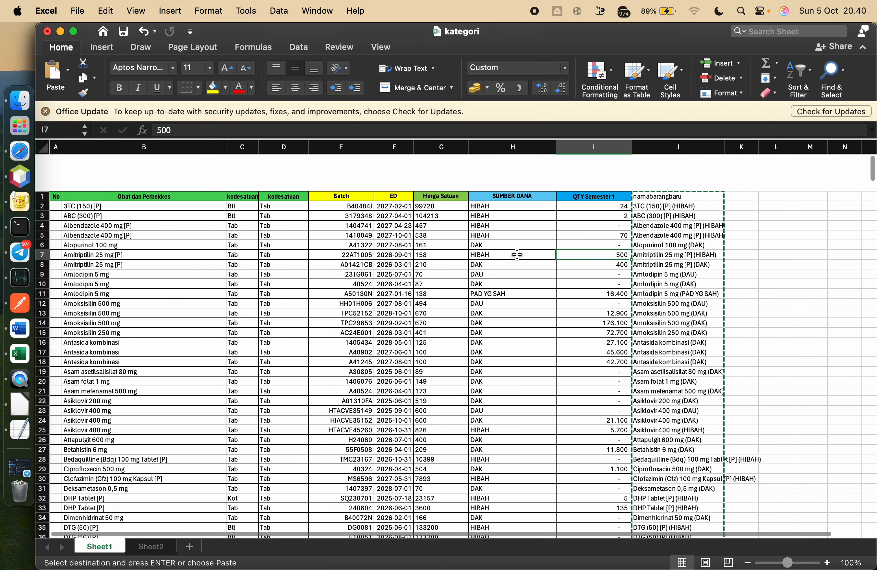
scroll(622, 254, down, 1)
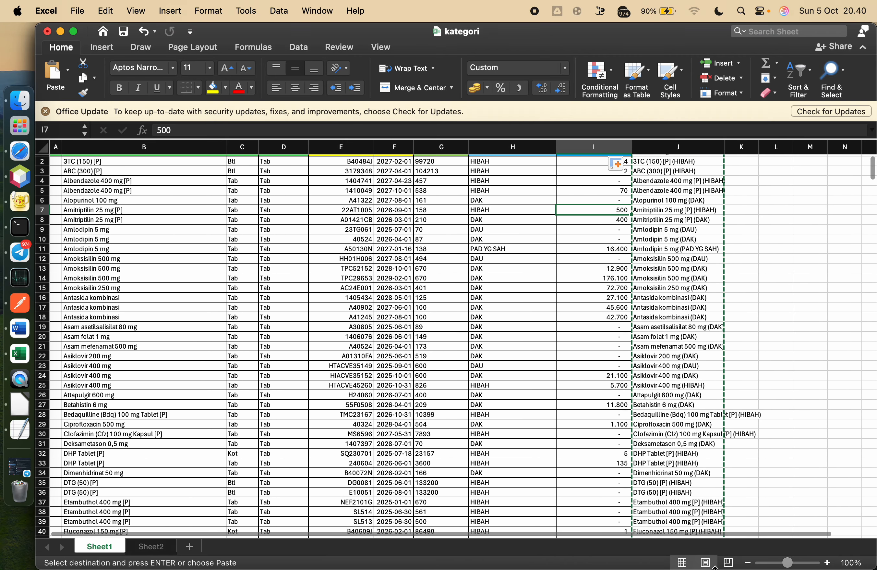
scroll(610, 429, up, 1)
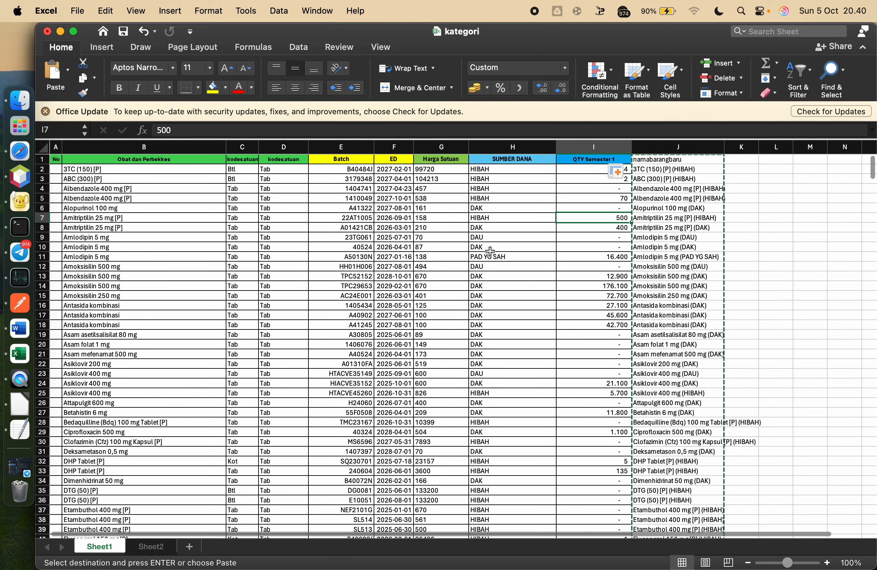
scroll(489, 251, right, 2)
scroll(490, 251, left, 2)
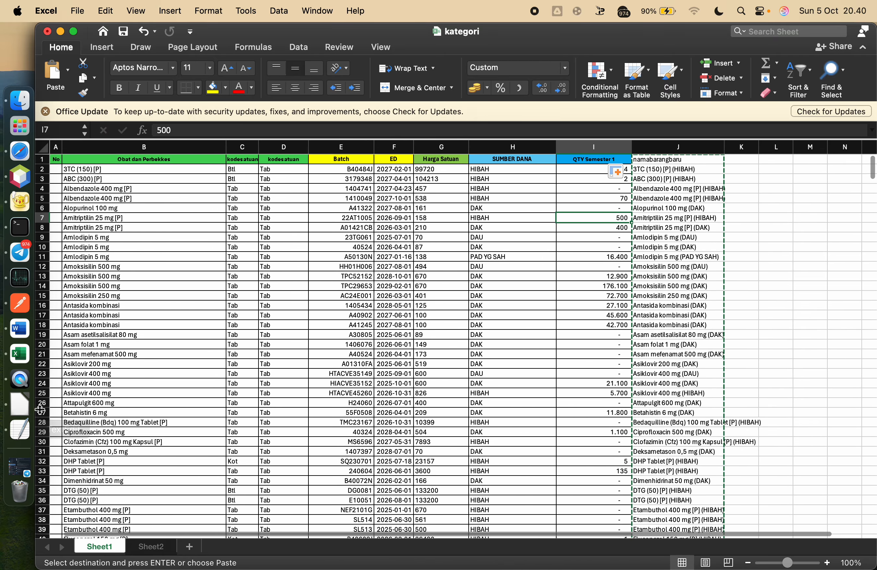
- Switch back to databarang.ods in LibreOffice and replace the first item code in A2 with OBB0001
click(21, 403)
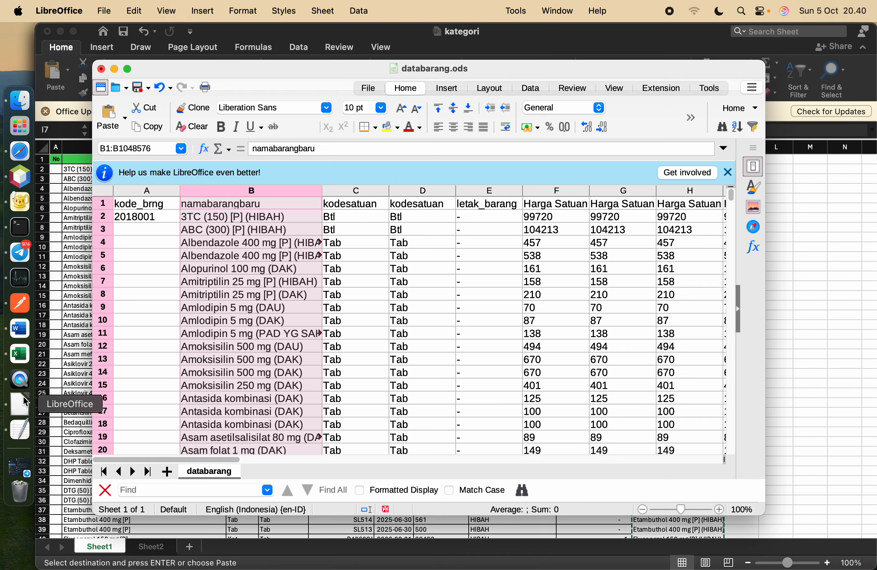
click(140, 209)
double_click(146, 215)
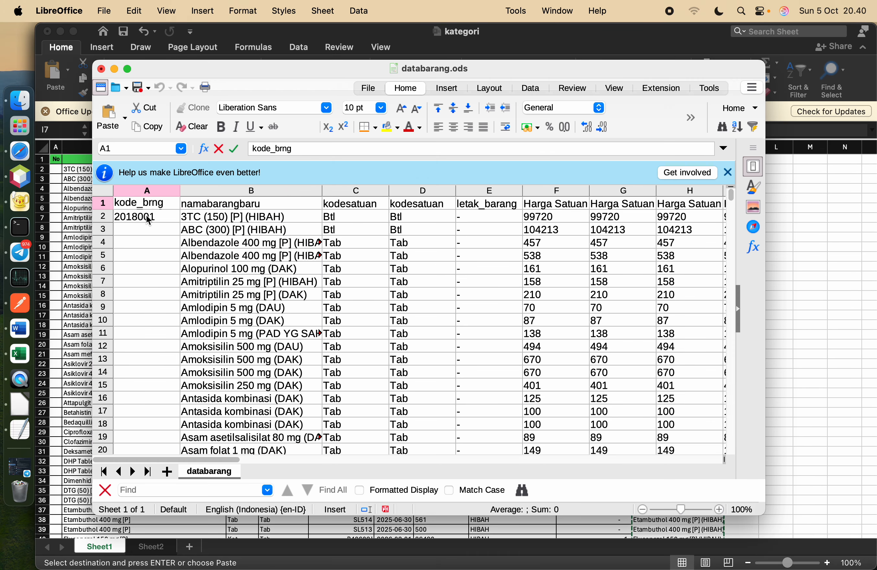
double_click(165, 216)
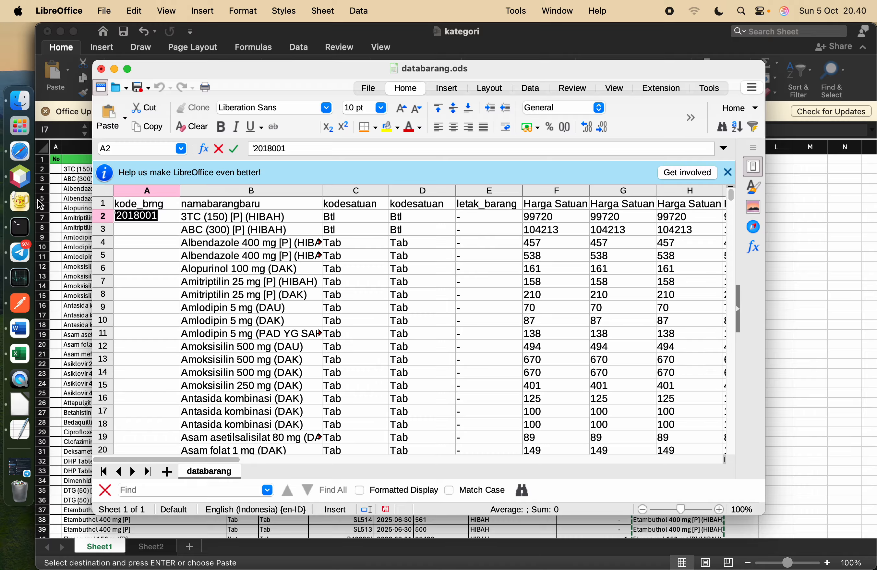
text(D)
key(super+a)
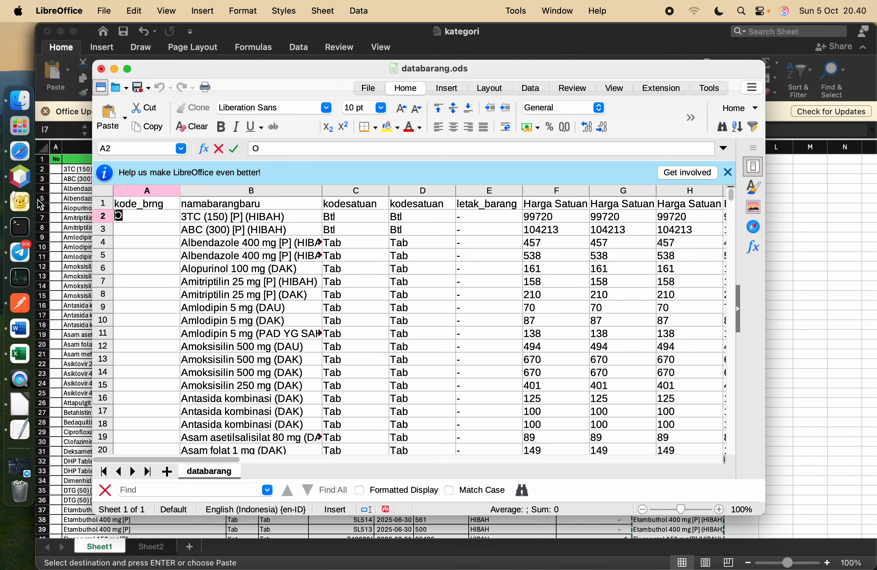
text(B)
click(79, 247)
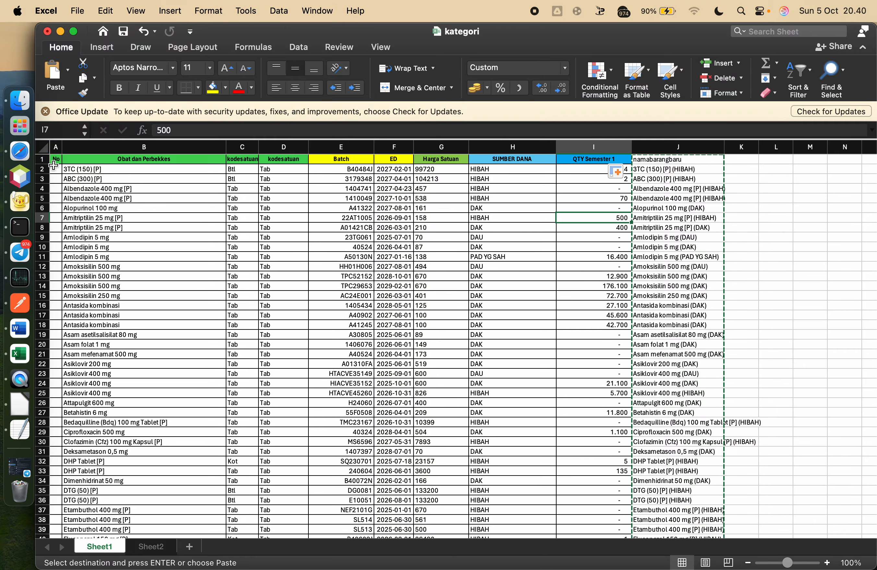
click(22, 405)
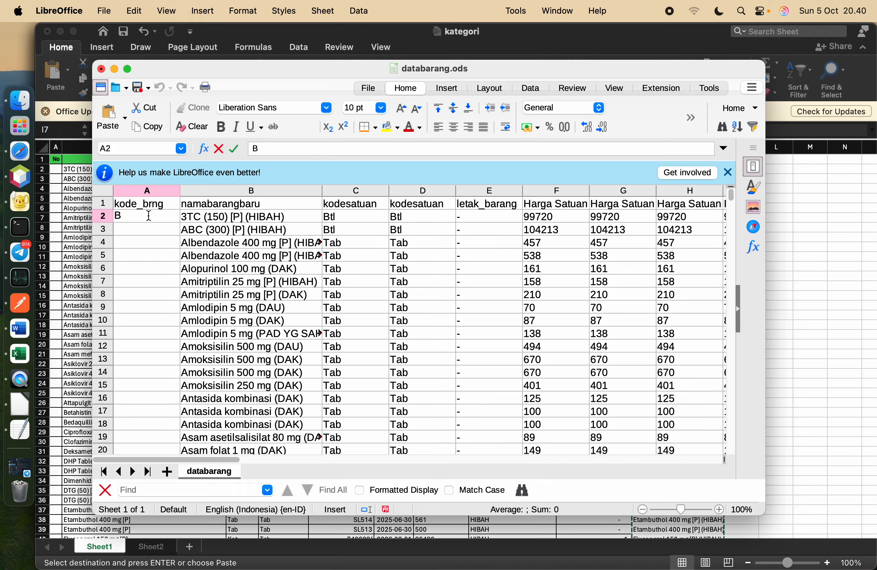
key(BackSpace)
text(OBB0001)
key(Return)
- Try to fill the code OBB0001 from A2 down the kode_brng column for all item rows
click(168, 212)
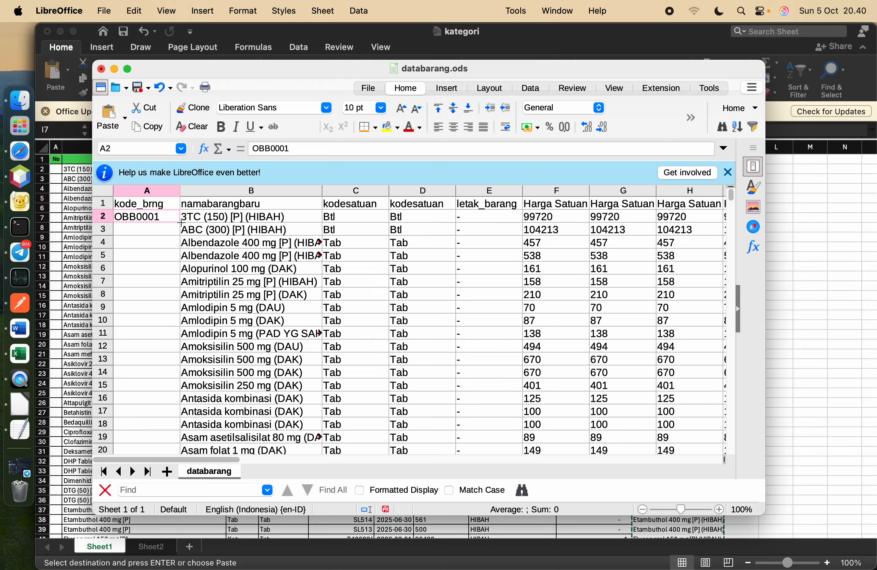
double_click(180, 222)
scroll(247, 292, down, 20)
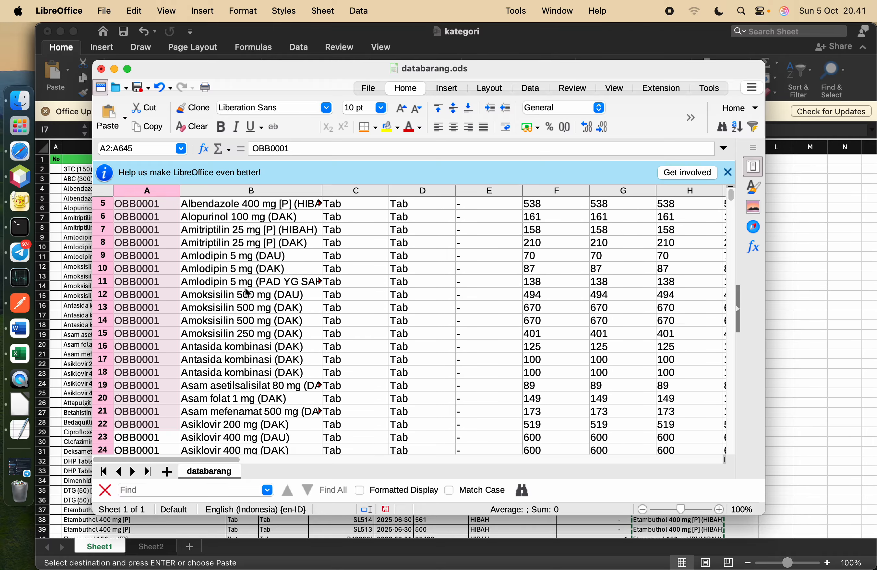
scroll(247, 292, up, 20)
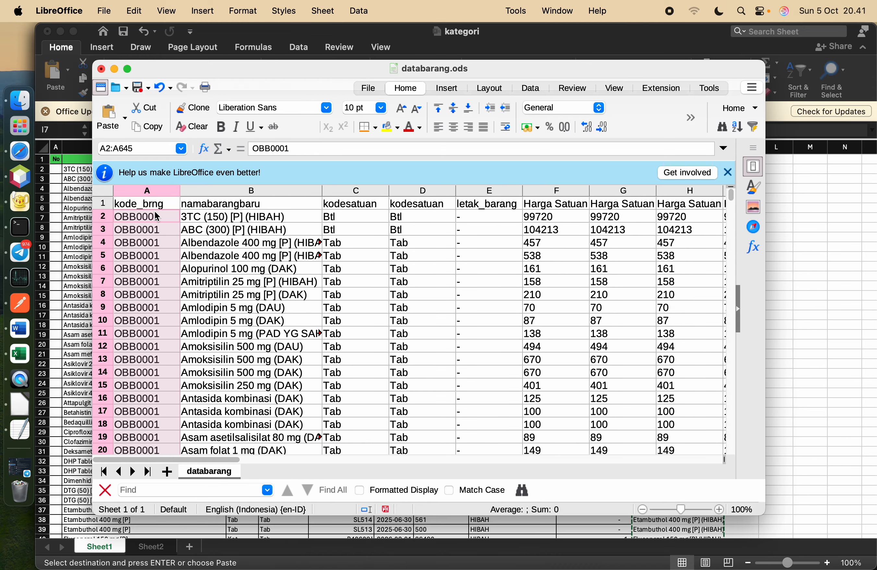
- Refill the kode_brng column from A2 down to row 645 as an incrementing series starting at OBB0001, and check the codes
click(166, 219)
right_click(179, 221)
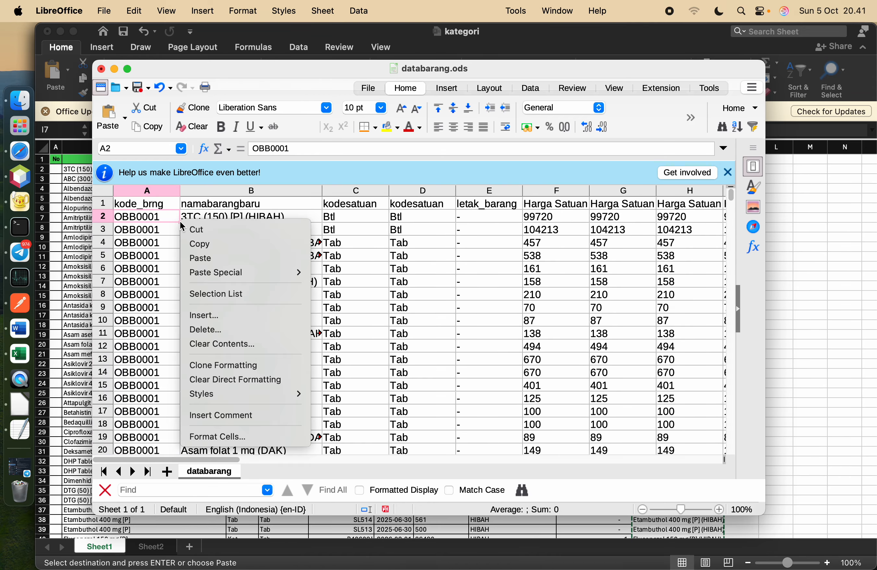
key(Escape)
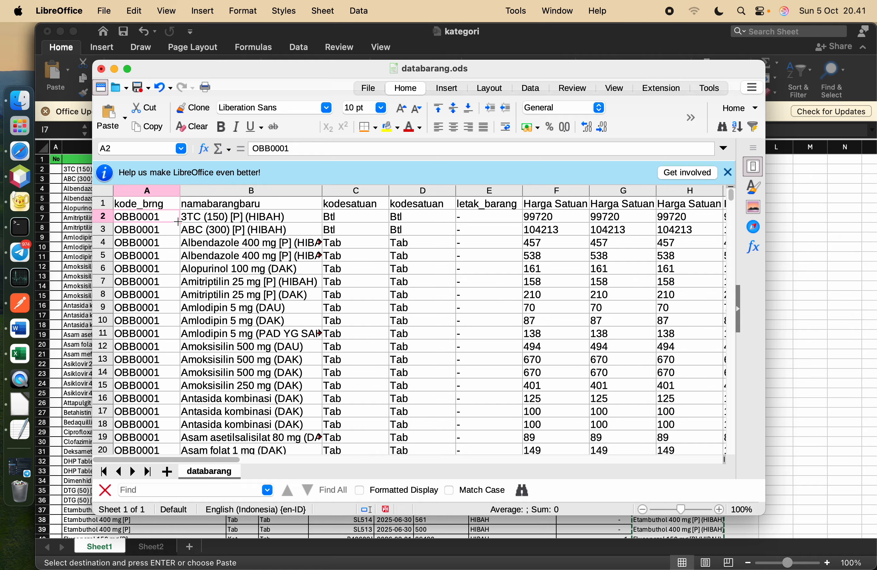
double_click(179, 222)
scroll(171, 268, down, 20)
scroll(171, 268, down, 20)
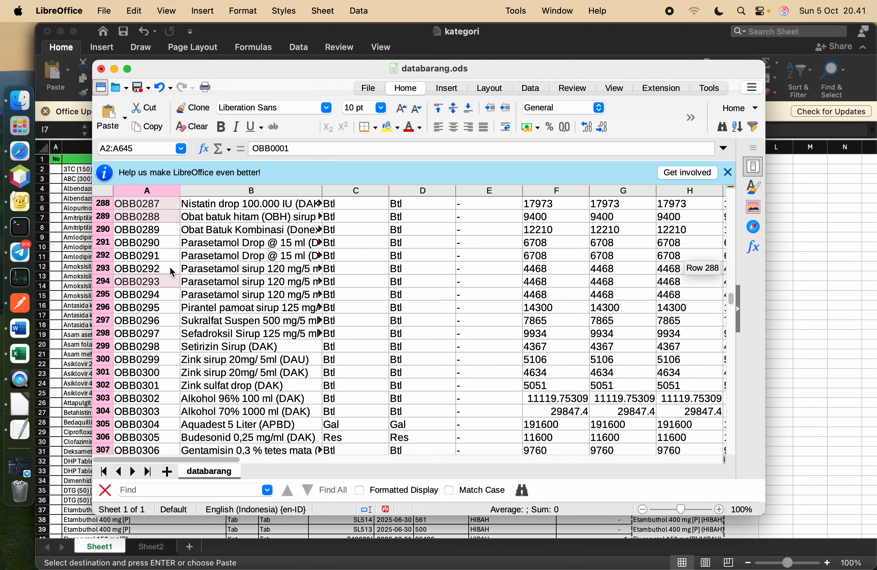
scroll(171, 268, up, 20)
scroll(171, 268, down, 10)
scroll(171, 269, down, 20)
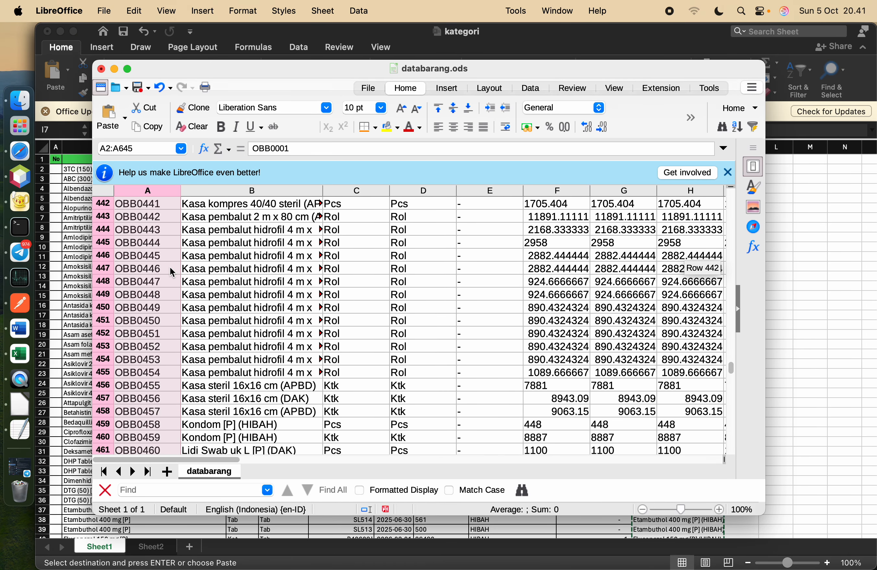
scroll(171, 269, down, 15)
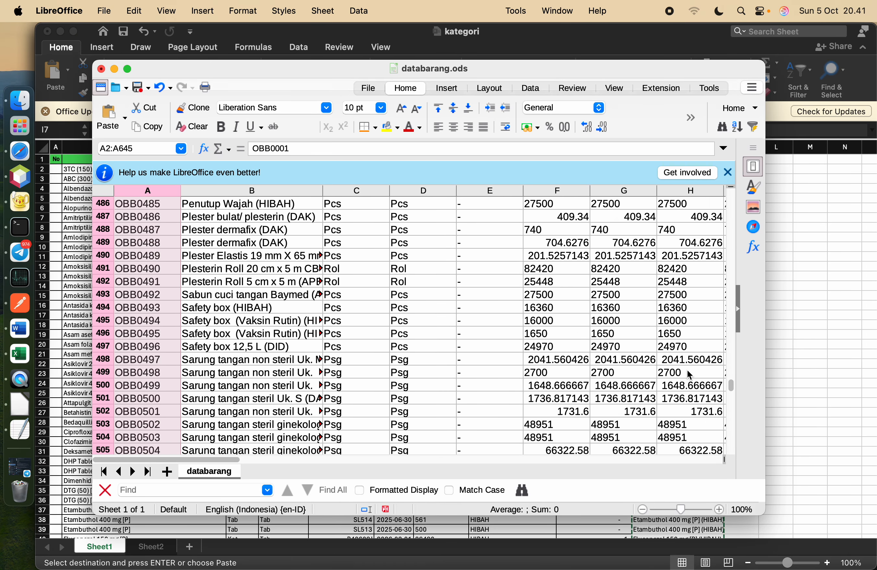
scroll(598, 325, down, 20)
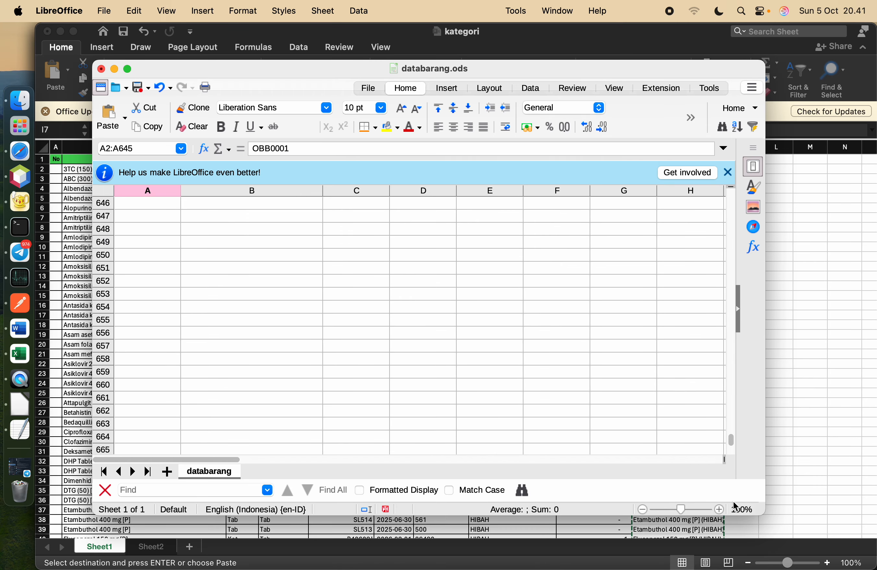
scroll(599, 324, up, 20)
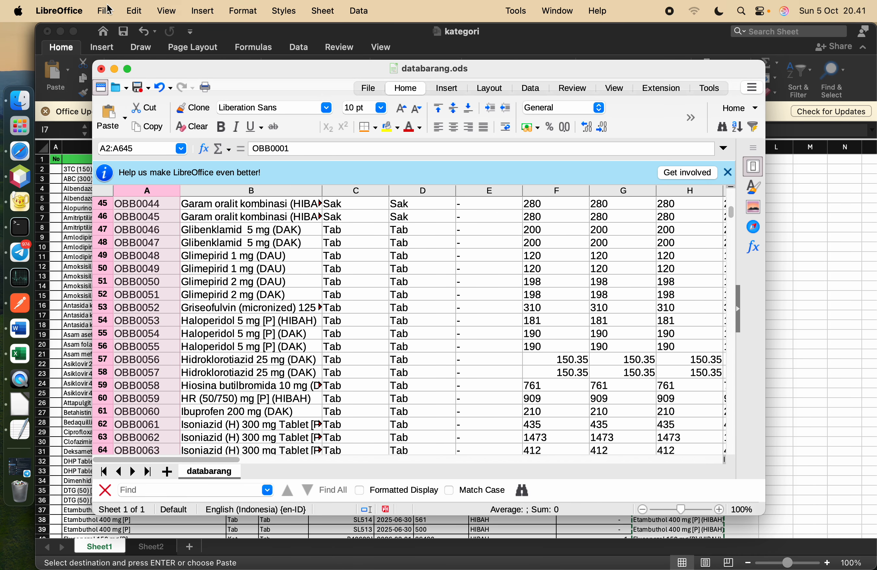
- Save the sheet to the Desktop as databarang.csv in Text CSV format, using UTF-8, semicolon field delimiters and quoted text cells
click(109, 9)
click(145, 195)
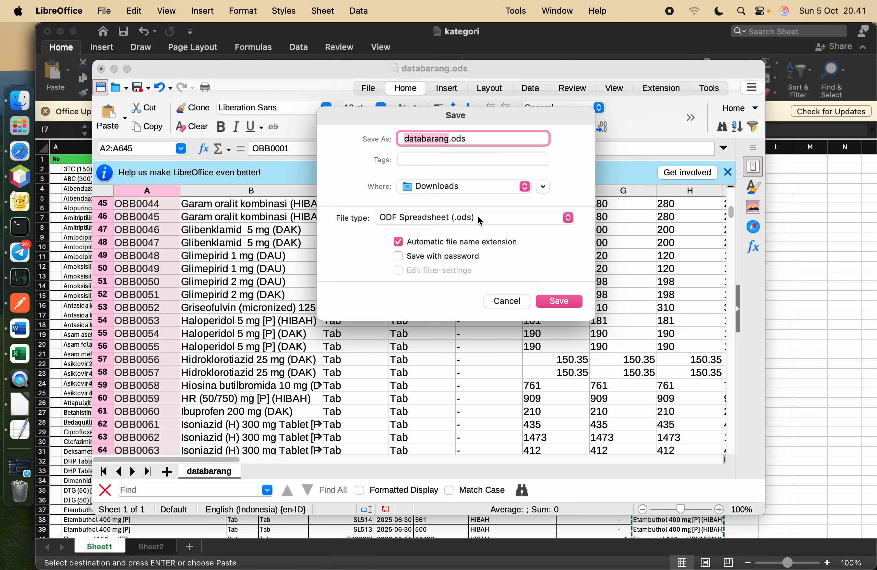
click(448, 183)
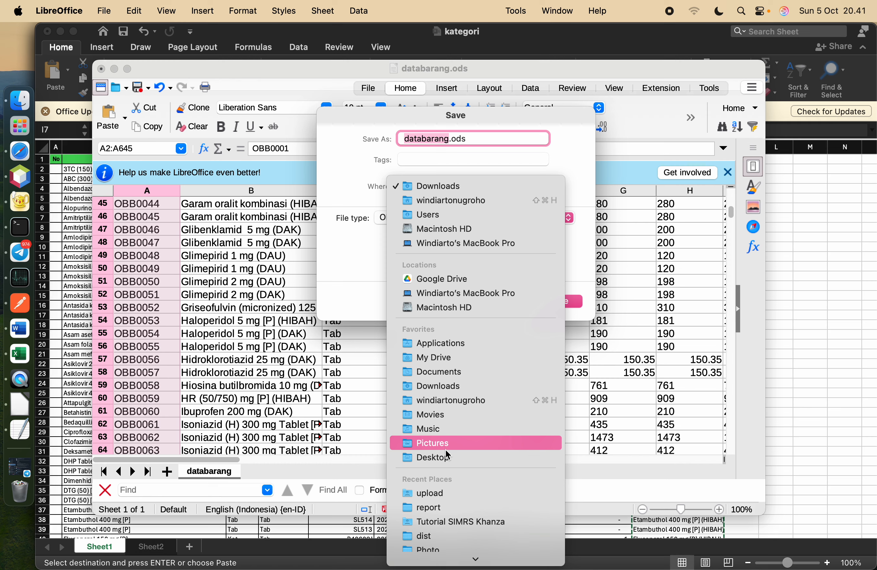
click(447, 458)
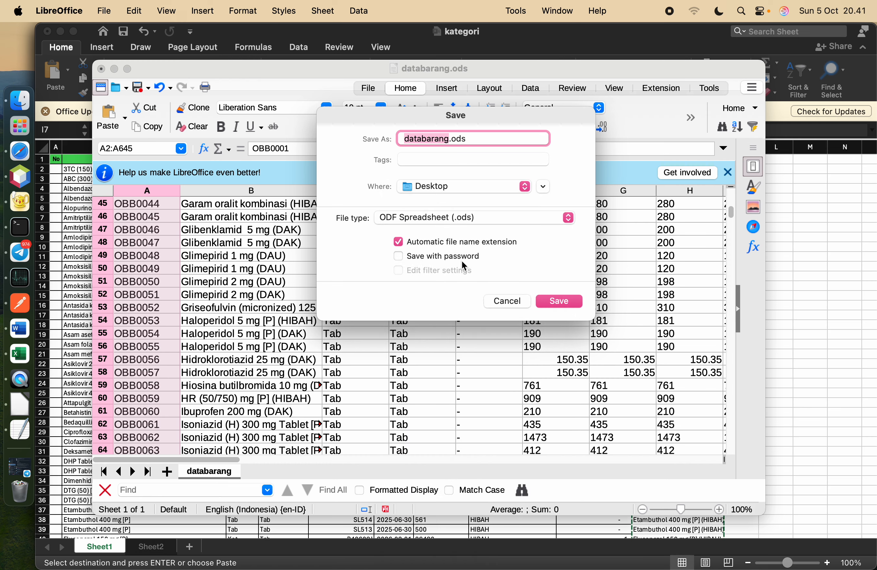
click(439, 216)
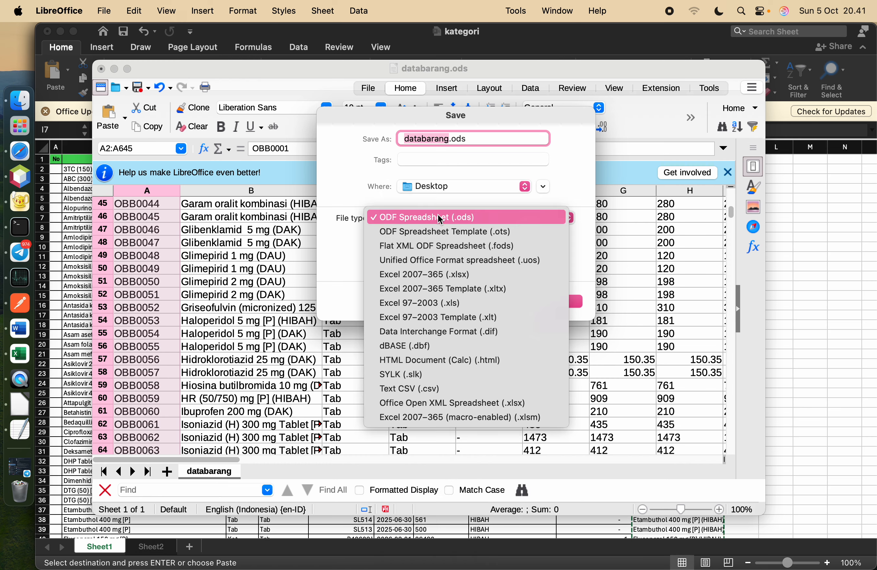
click(446, 386)
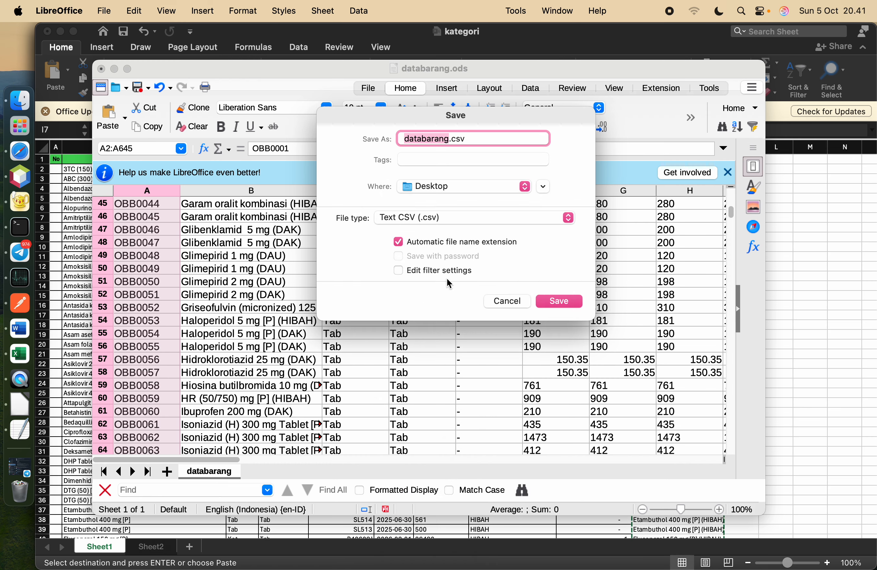
click(426, 272)
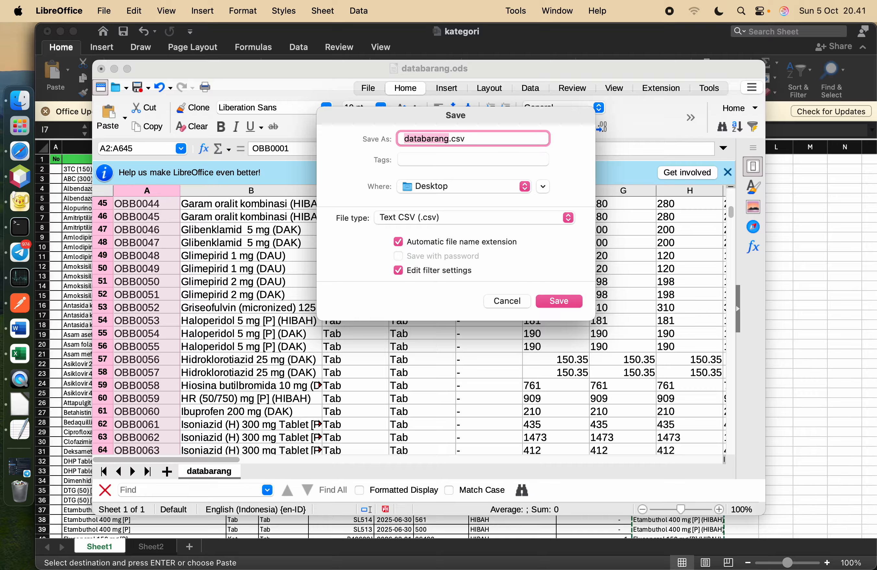
click(570, 300)
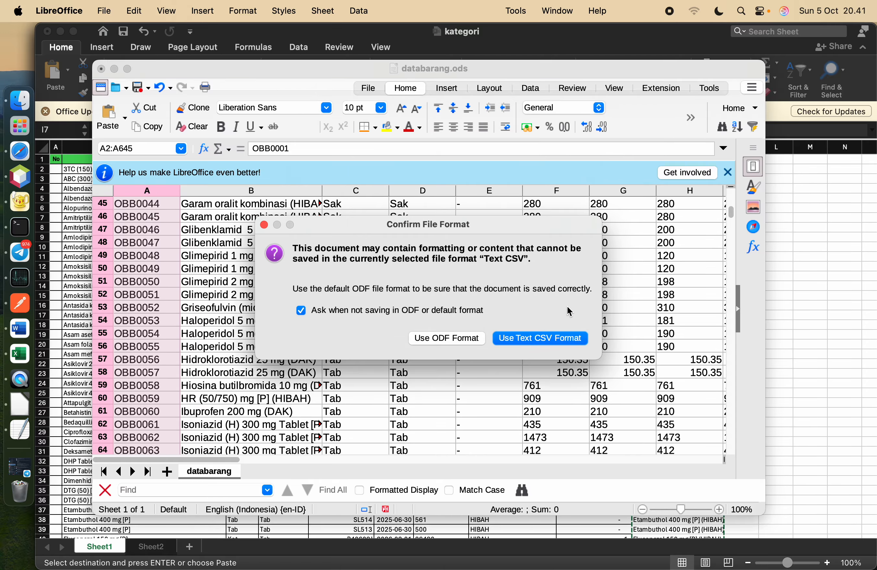
click(540, 340)
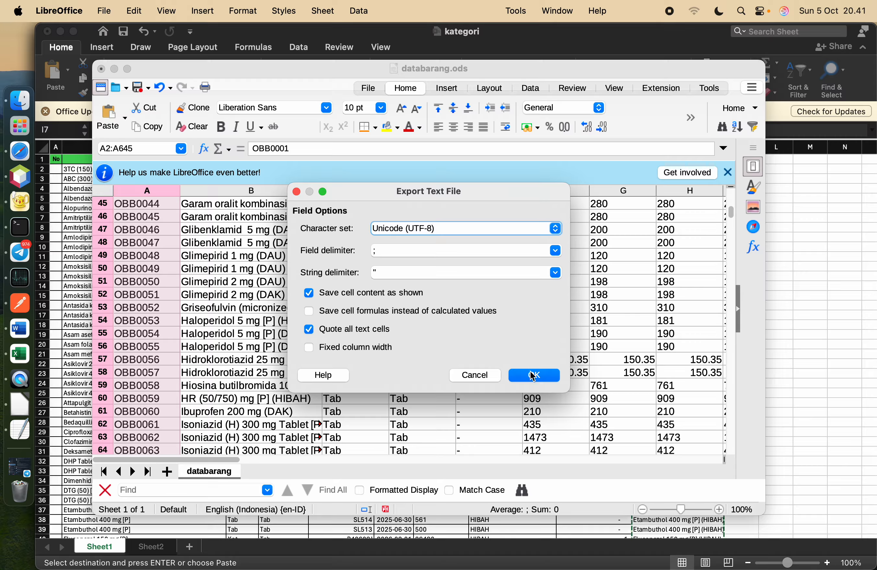
click(548, 381)
- Switch to phpMyAdmin in Safari, filter the sik database's tables by databa and open the databarang table
click(23, 144)
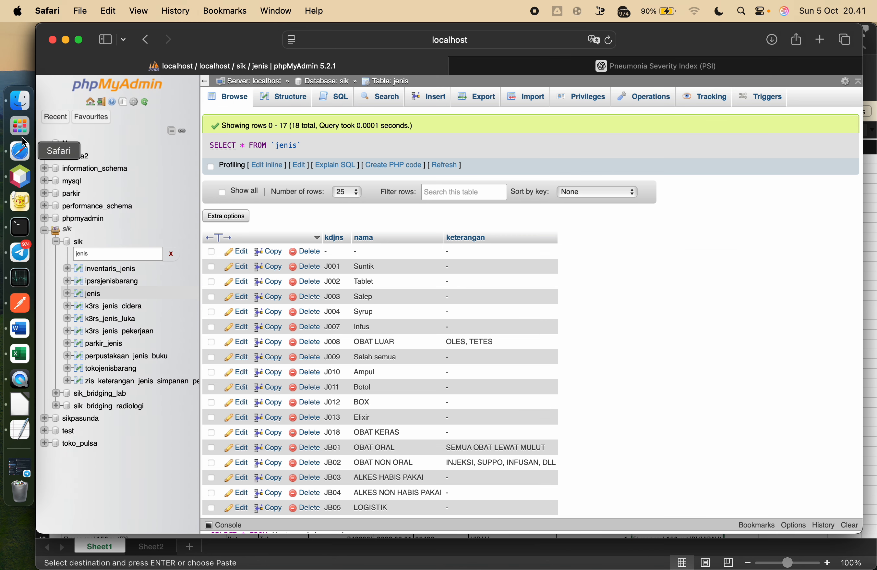
click(123, 256)
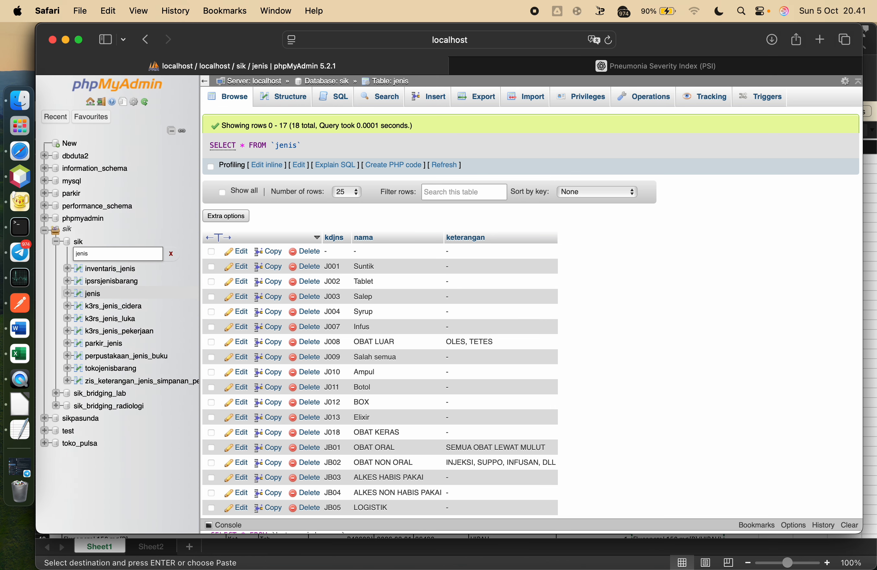
key(BackSpace)
key(BackSpace)
text(data)
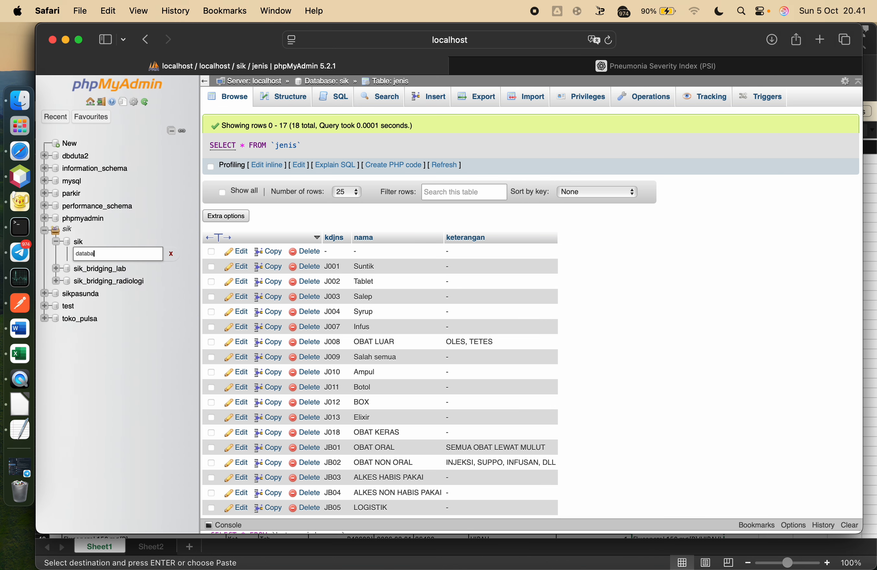
text(ba)
click(97, 280)
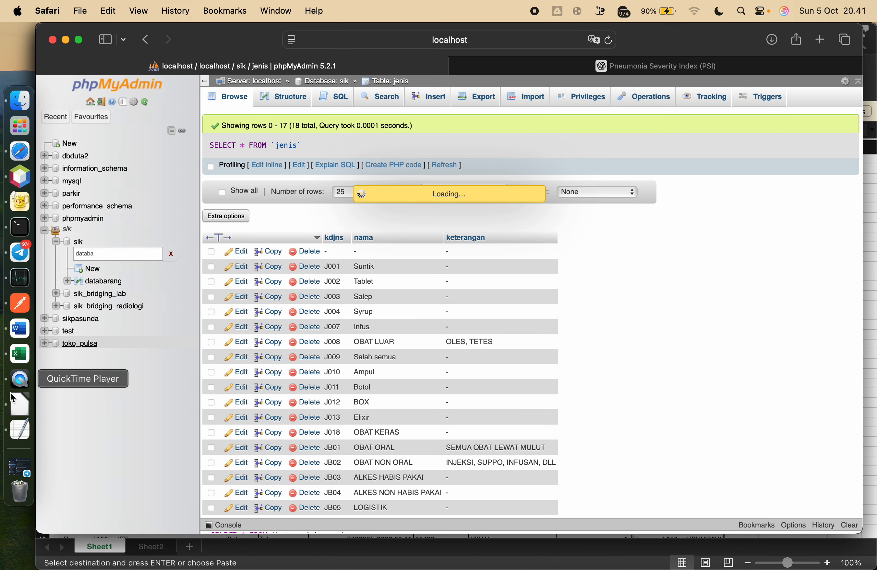
- Switch back to databarang.csv in LibreOffice and delete the header row above the item data
click(18, 403)
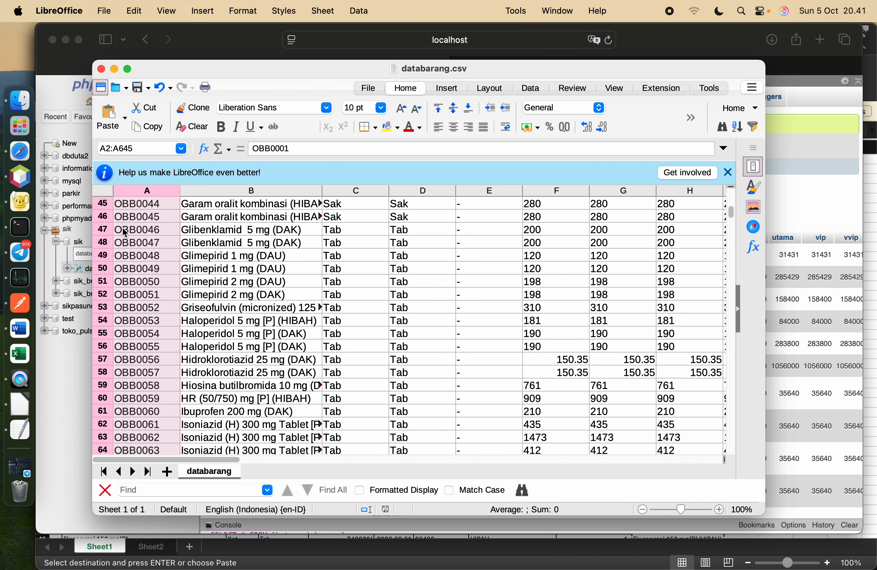
scroll(122, 228, up, 15)
click(102, 203)
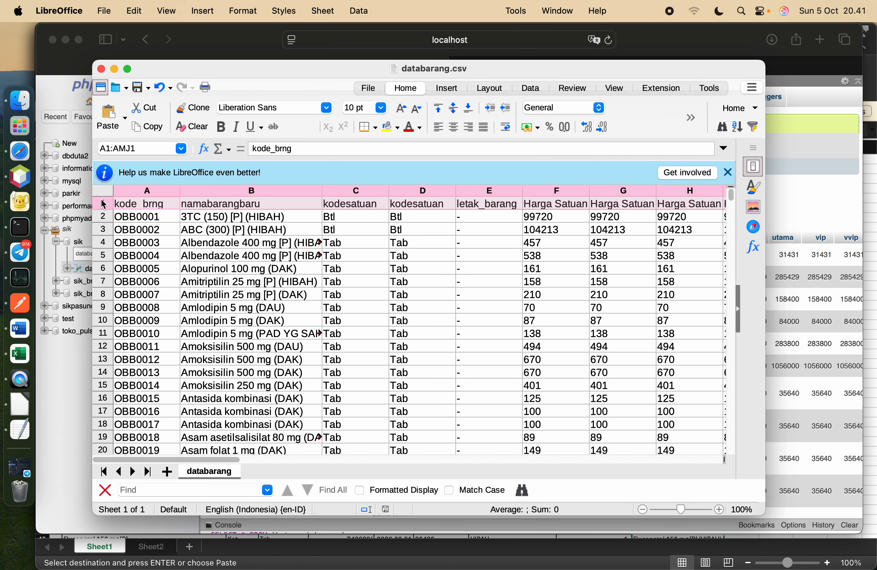
right_click(101, 200)
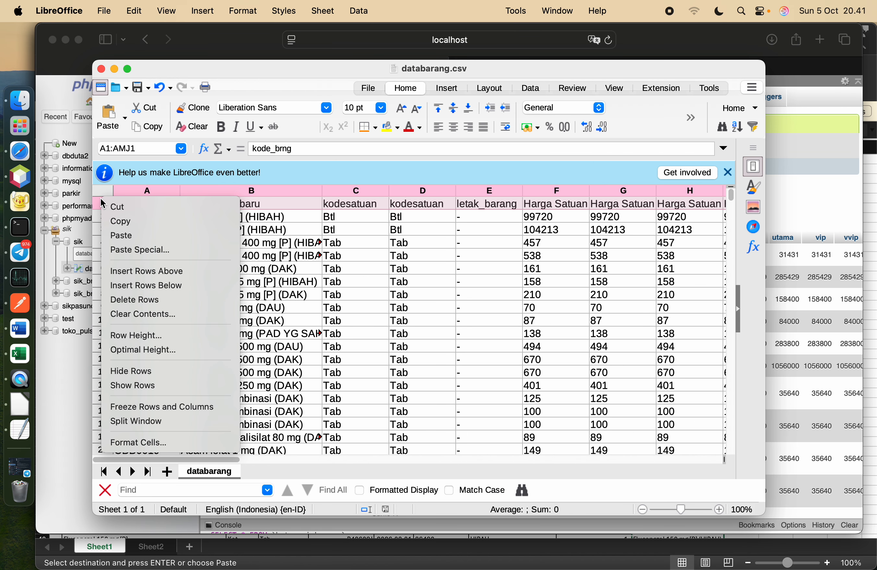
click(159, 306)
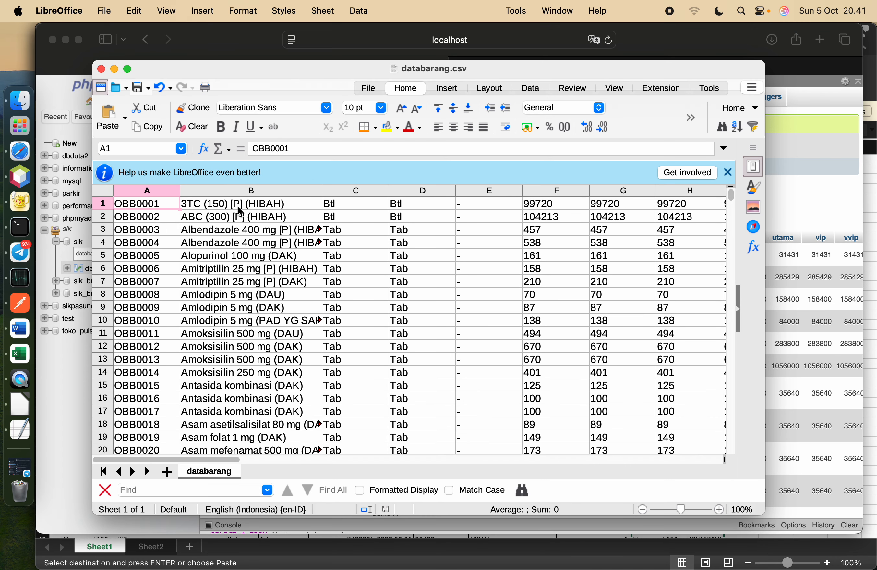
- Return to phpMyAdmin in Safari, open the import form for the databarang table and choose databarang.csv from the Desktop
click(809, 214)
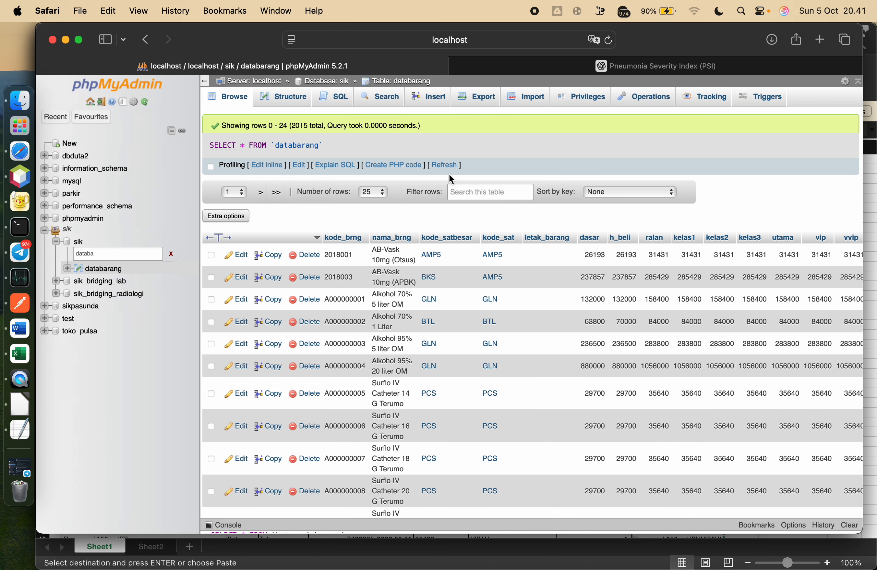
click(530, 95)
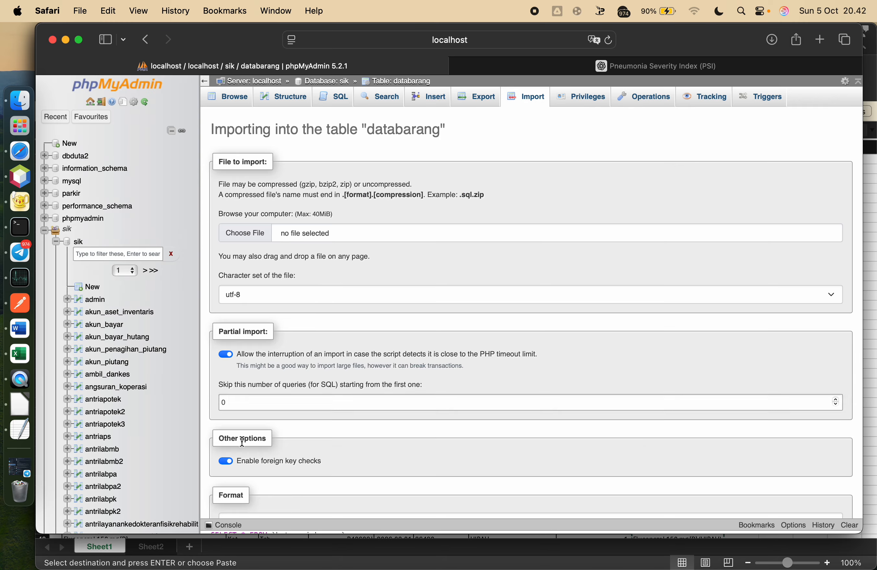
click(256, 236)
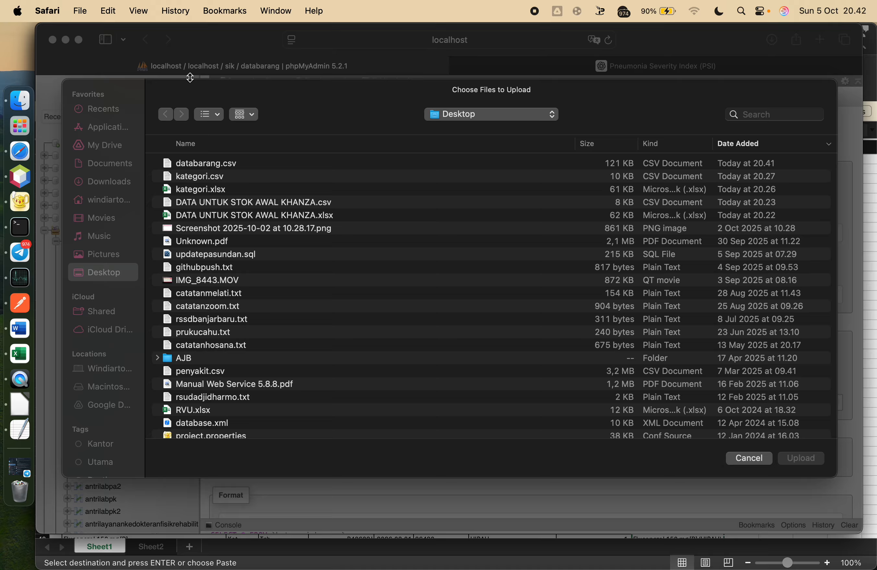
double_click(227, 163)
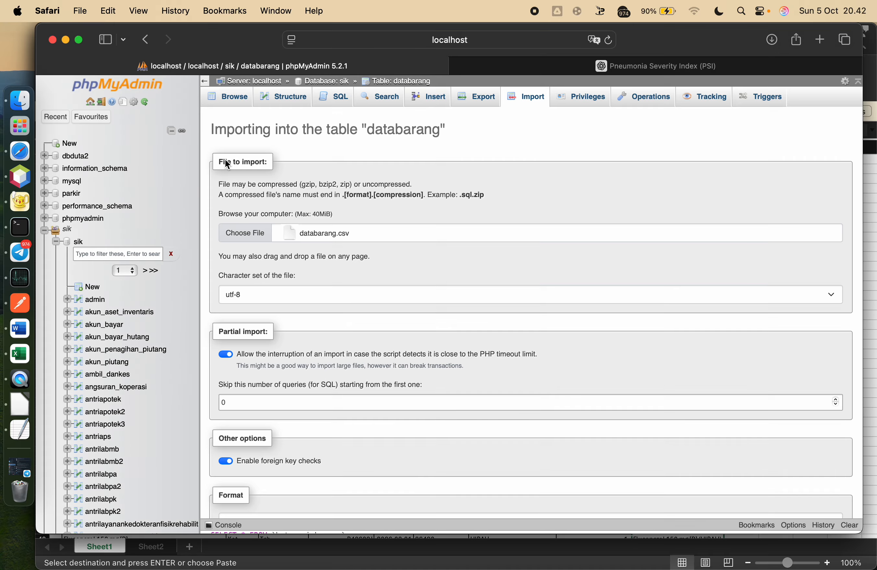
- Import the CSV with columns separated by a semicolon and the option not to abort on INSERT errors enabled
scroll(302, 335, down, 10)
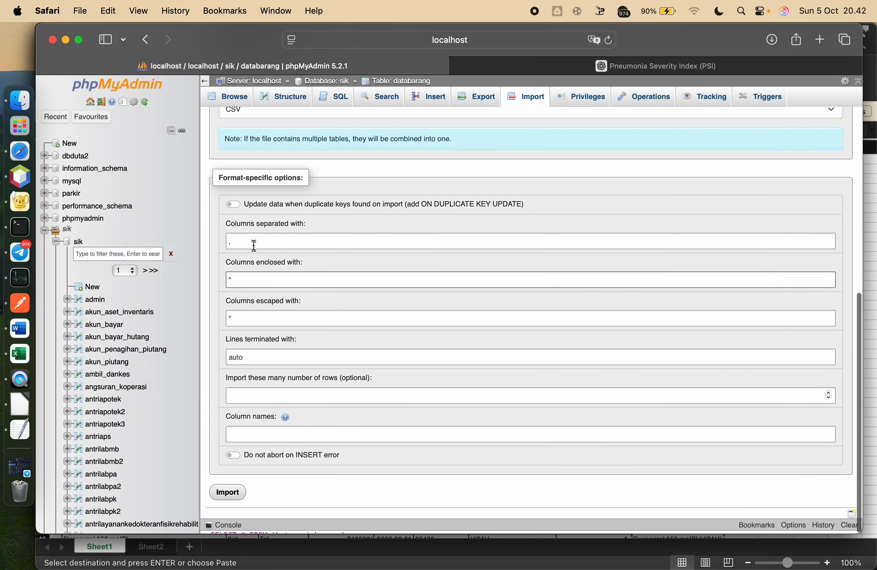
click(251, 244)
key(BackSpace)
text(;)
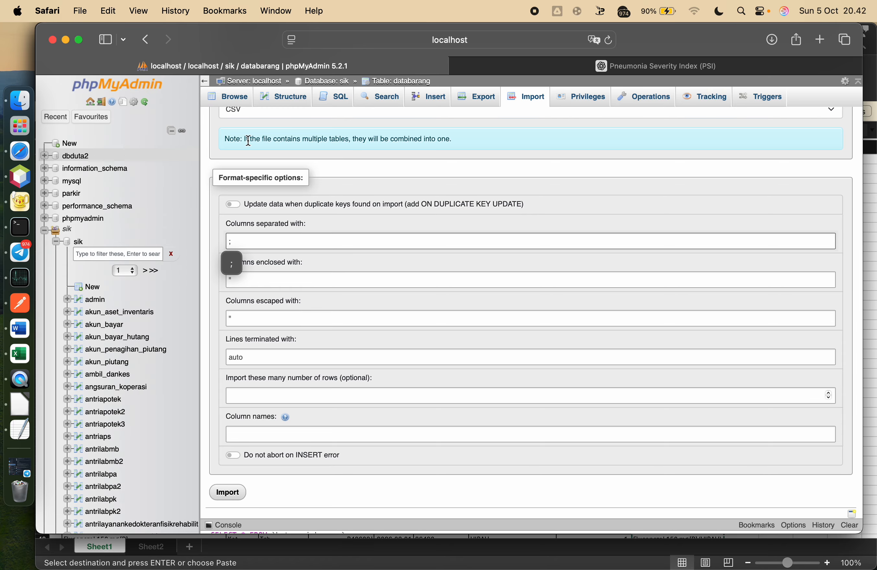
click(234, 455)
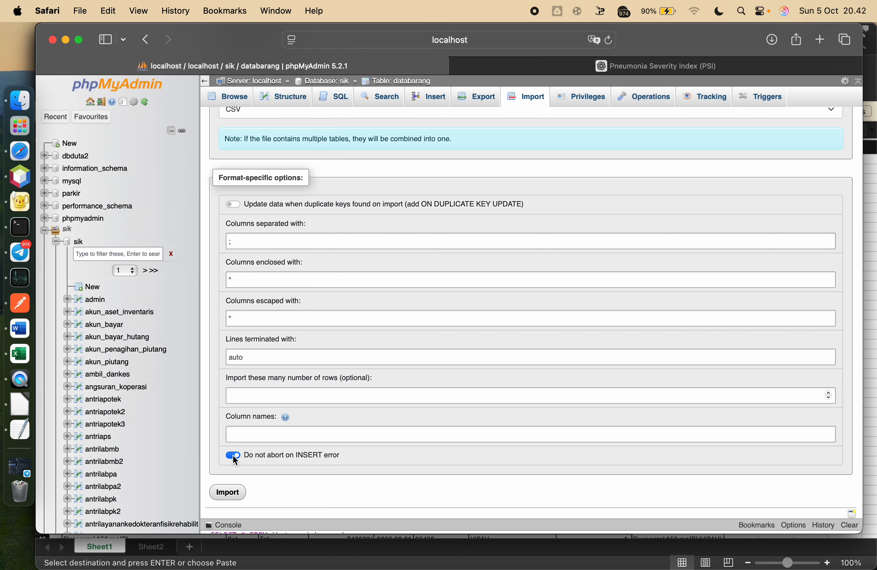
click(237, 499)
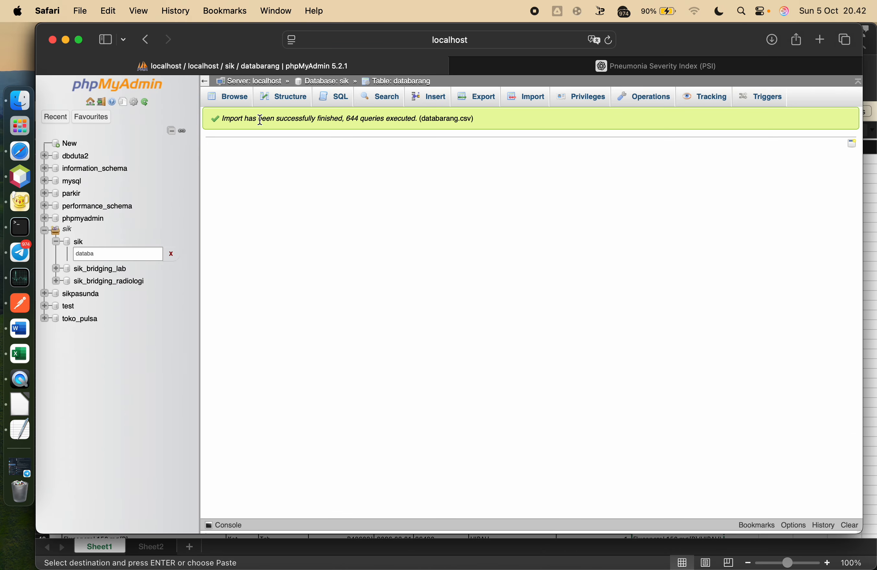
- Browse to the last page of the databarang table and check the imported OBB item records
click(228, 99)
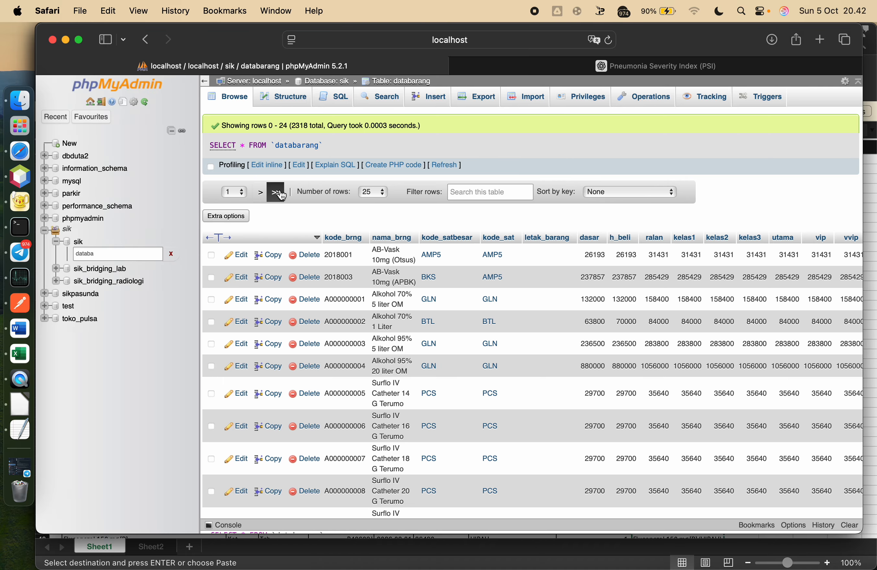
click(279, 192)
scroll(365, 344, down, 10)
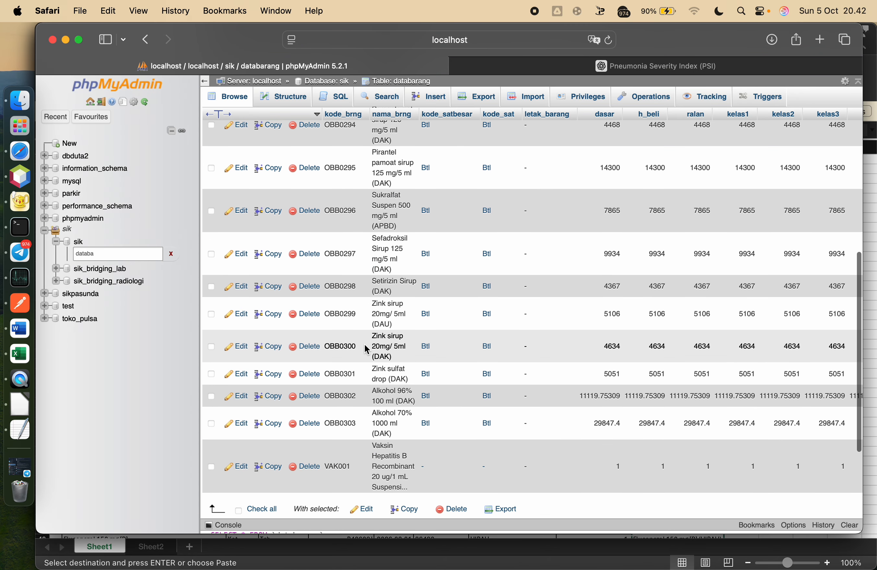
scroll(365, 344, up, 15)
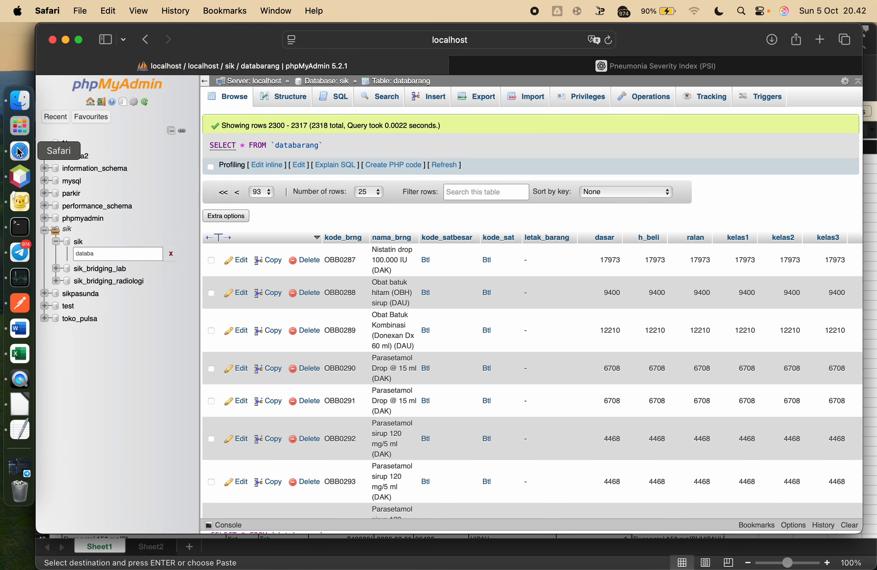
- Switch to the kategori workbook in Excel and select the QTY Semester 1 column to examine the stock quantities
click(20, 353)
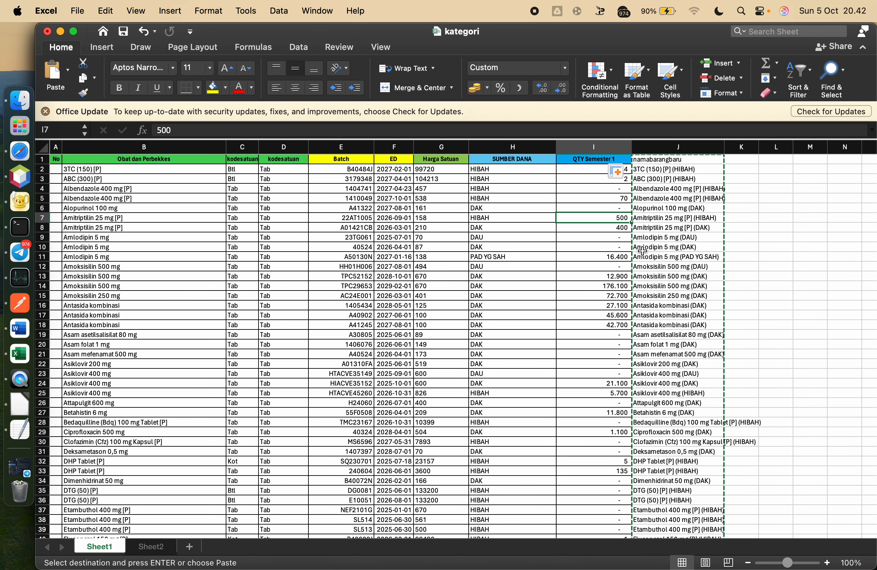
scroll(643, 250, right, 1)
click(622, 295)
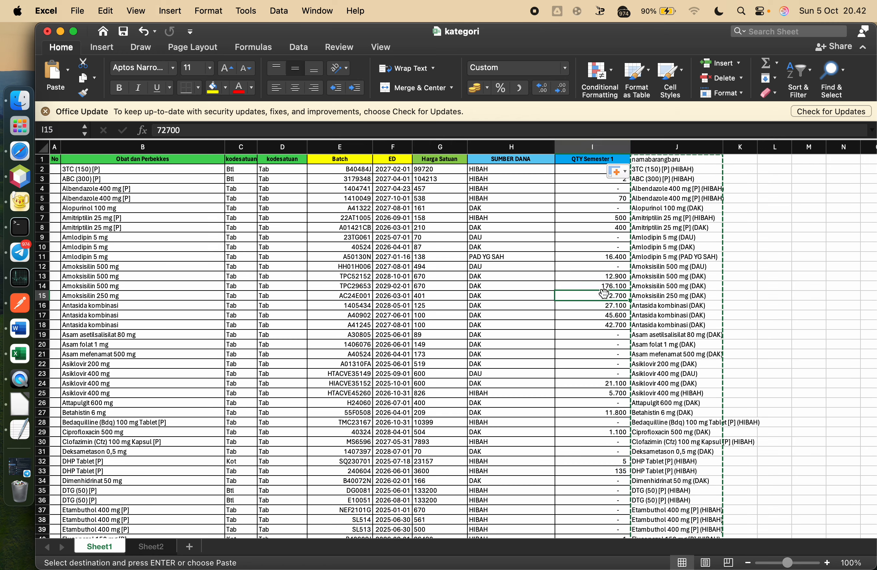
click(593, 147)
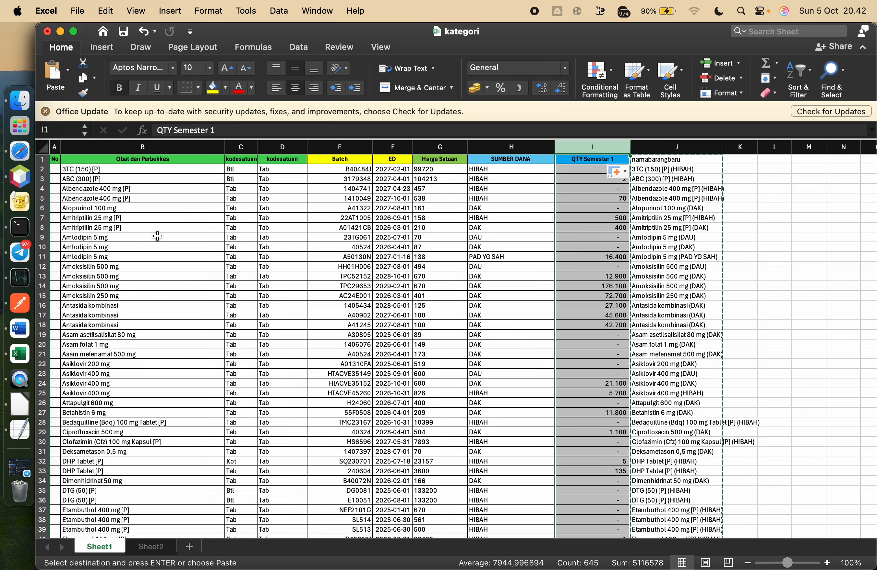
- Switch back to phpMyAdmin in Safari, filter the sik tables by gudang and open the gudangbarang table
click(30, 148)
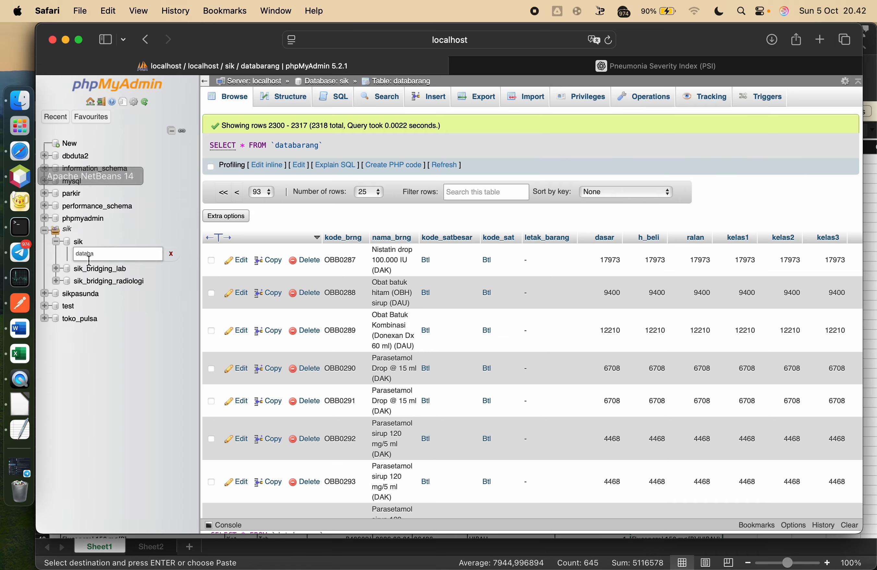
text(gudang)
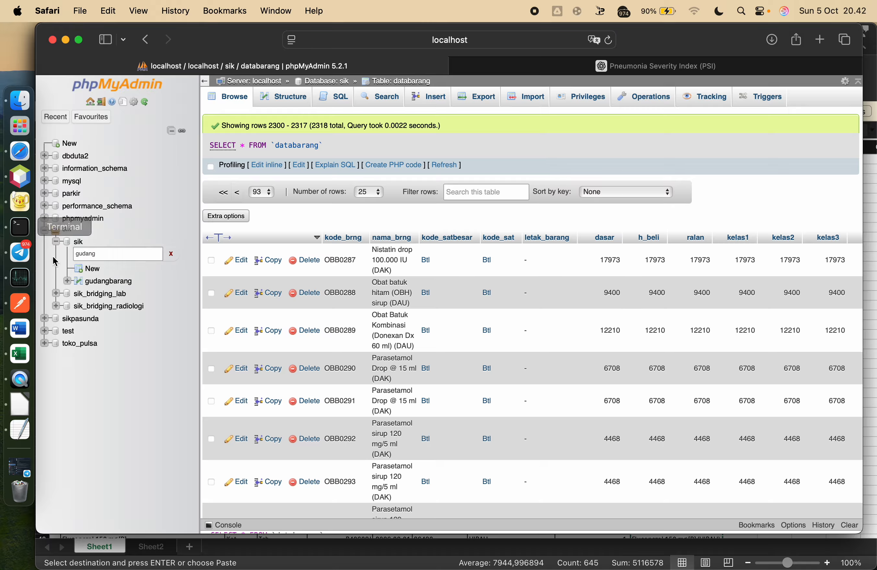
click(108, 286)
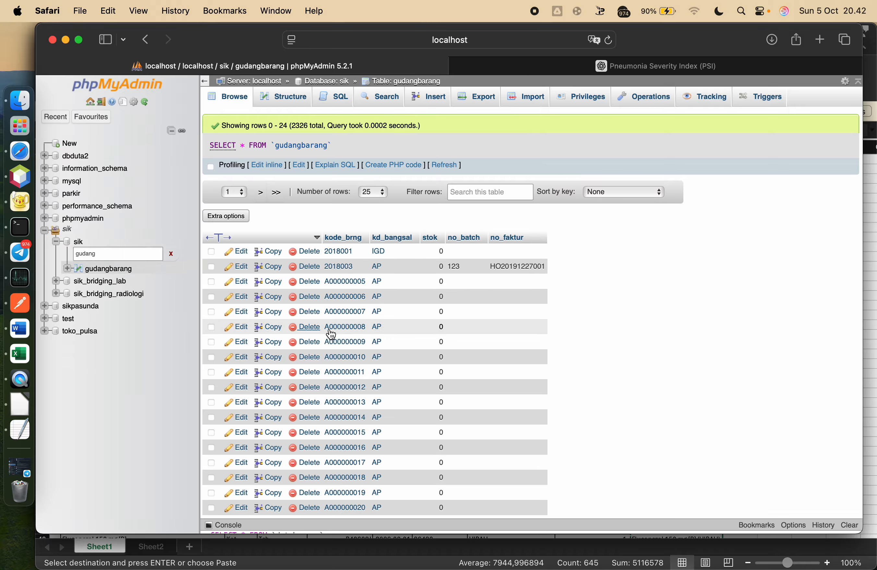